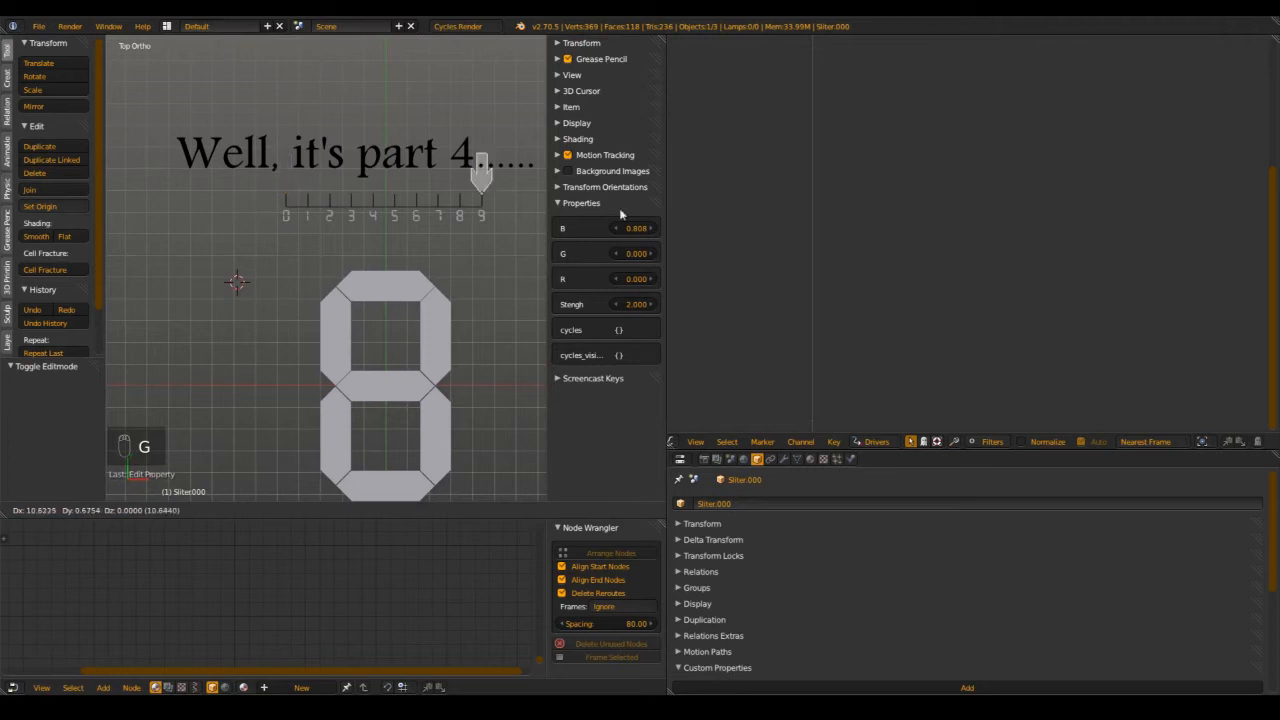
- Cancel the arrow's move and enlarge the 3D viewport by shrinking the neighbouring graph, properties and node editors
right_click(412, 224)
middle_click_drag(412, 228, 414, 277, "shift")
scroll(336, 170, "up", 1)
middle_click_drag(333, 174, 311, 204, "shift")
key("shift+space")
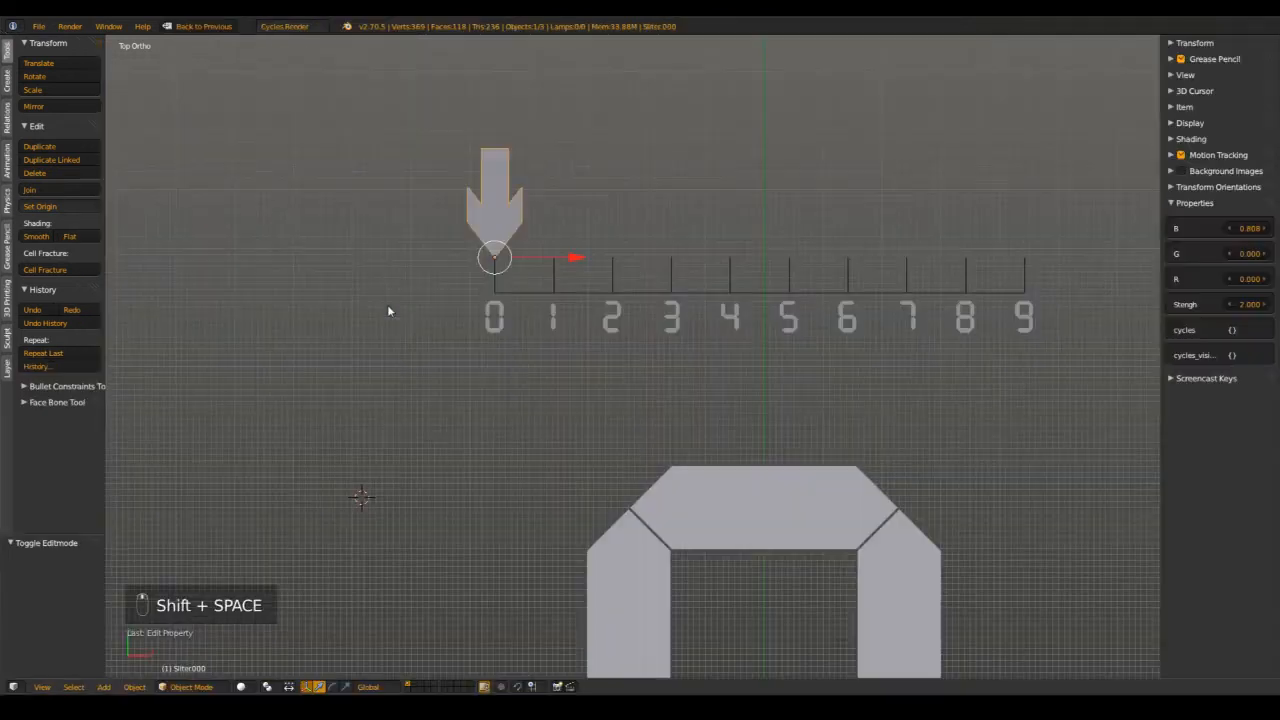
key("shift+space")
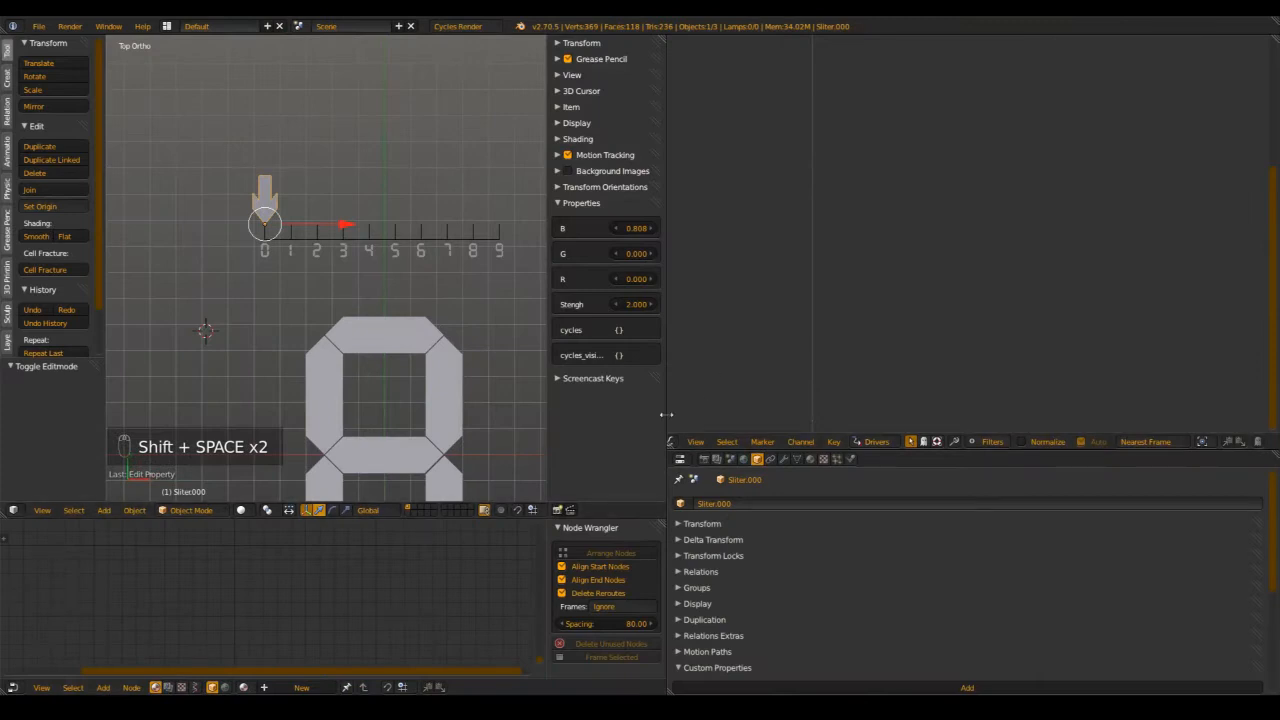
left_click_drag(663, 423, 1177, 418)
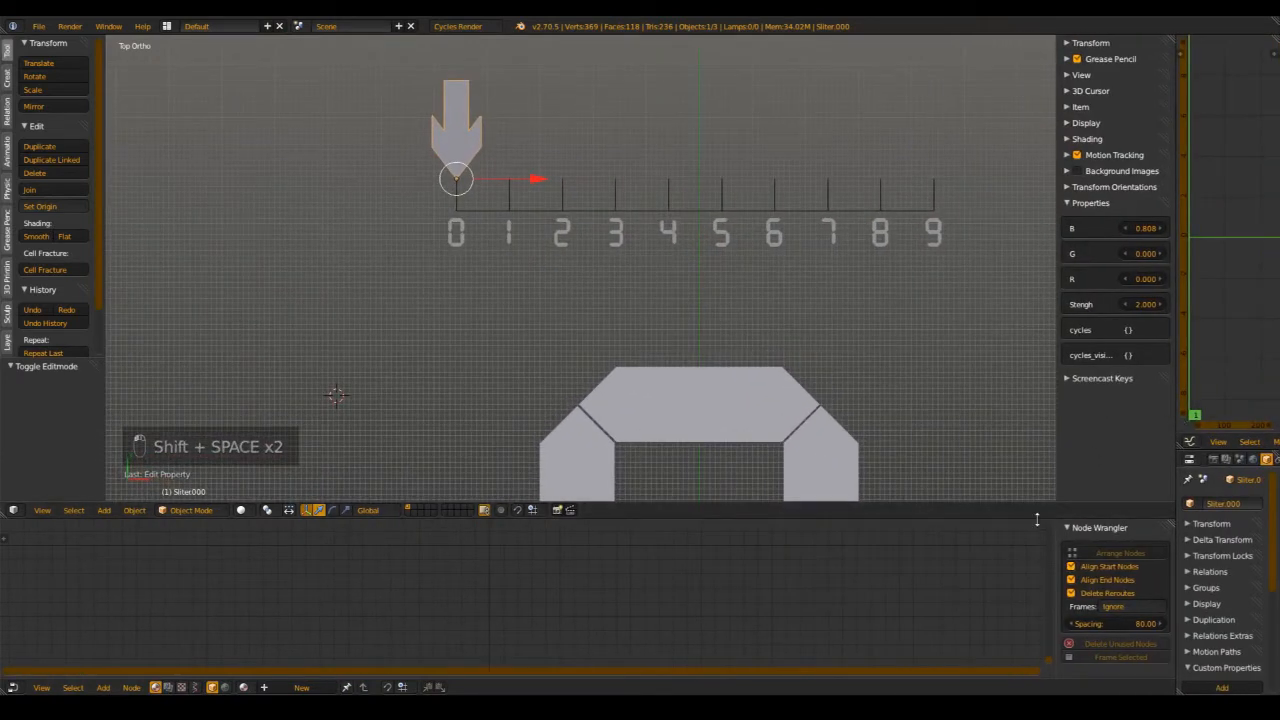
left_click_drag(1047, 519, 1047, 688)
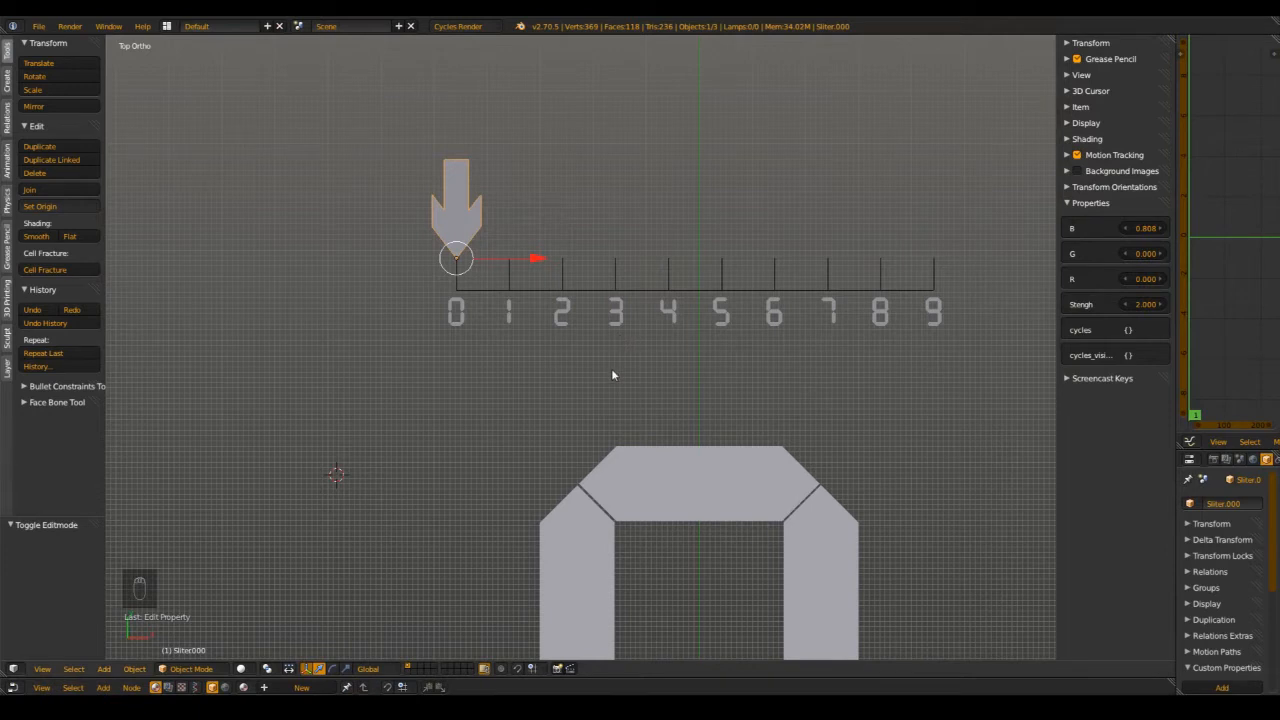
- Select the large segmented digit, clear the selection and save the file
scroll(611, 368, "down", 1)
scroll(600, 379, "up", 1)
middle_click_drag(549, 374, 518, 357, "shift")
middle_click_drag(423, 244, 423, 242, "shift")
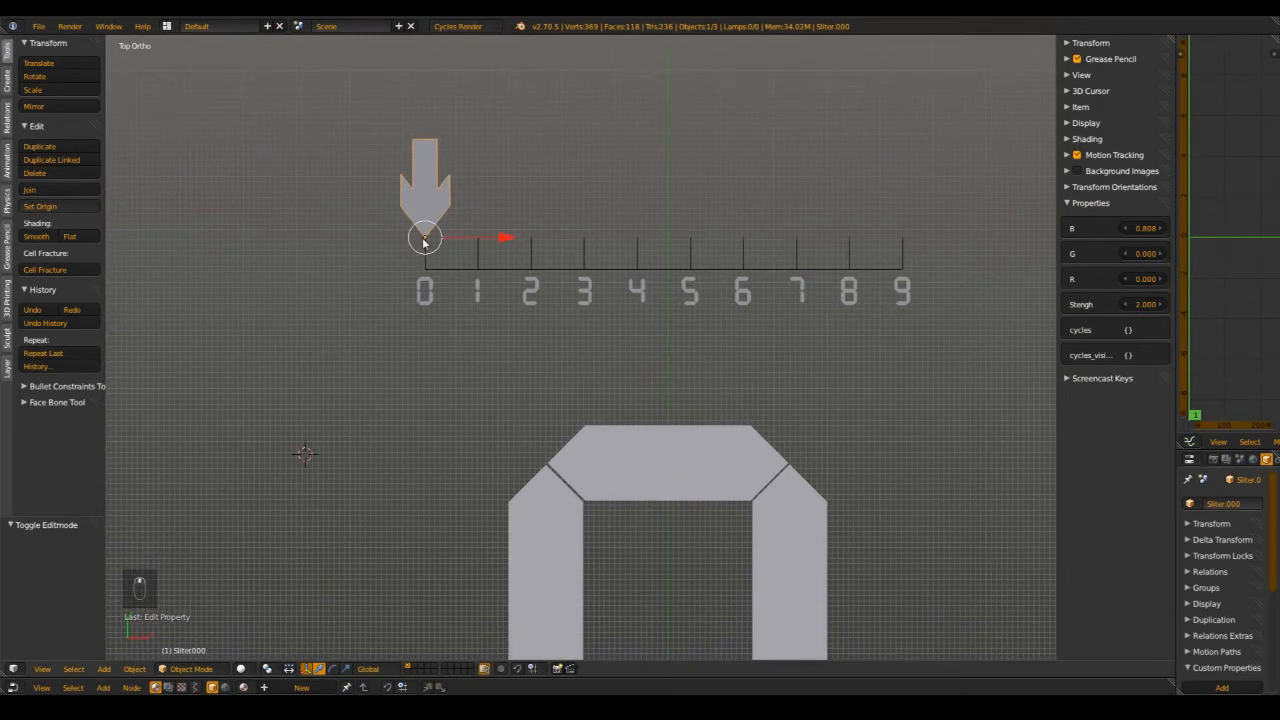
scroll(849, 266, "down", 6)
scroll(651, 286, "up", 4)
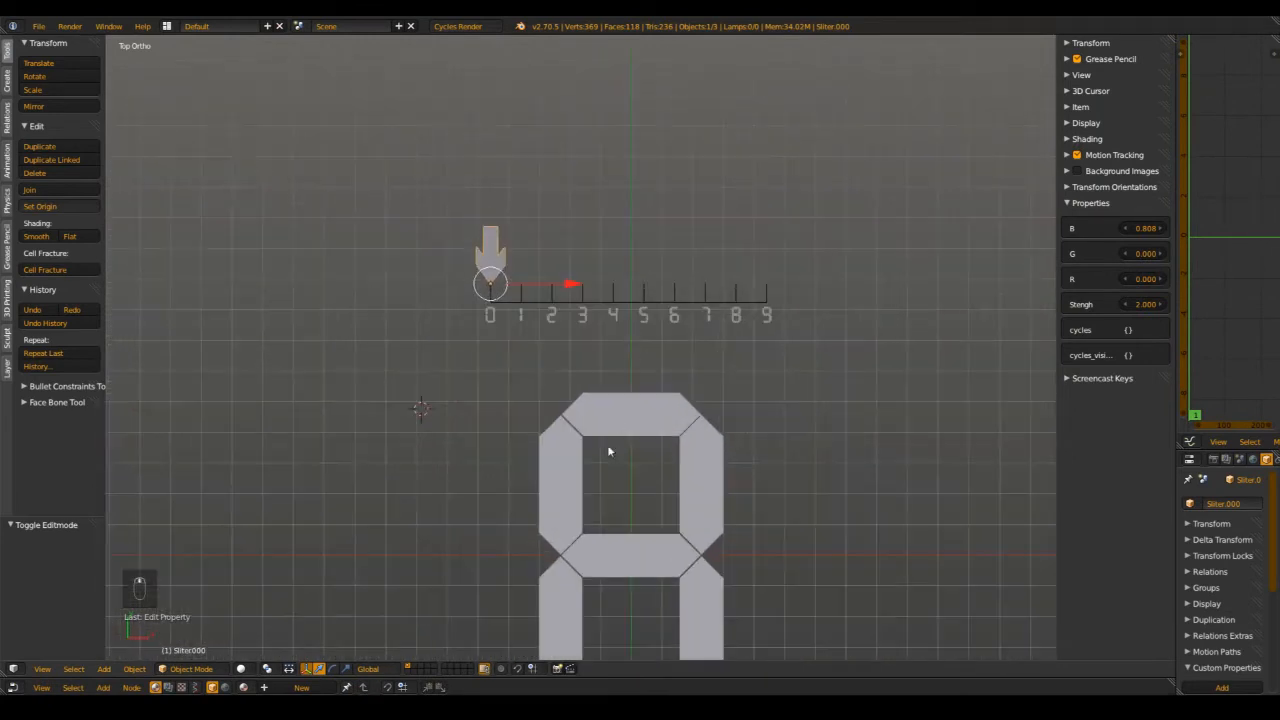
right_click(611, 434)
key("g")
key("a")
key("ctrl+s")
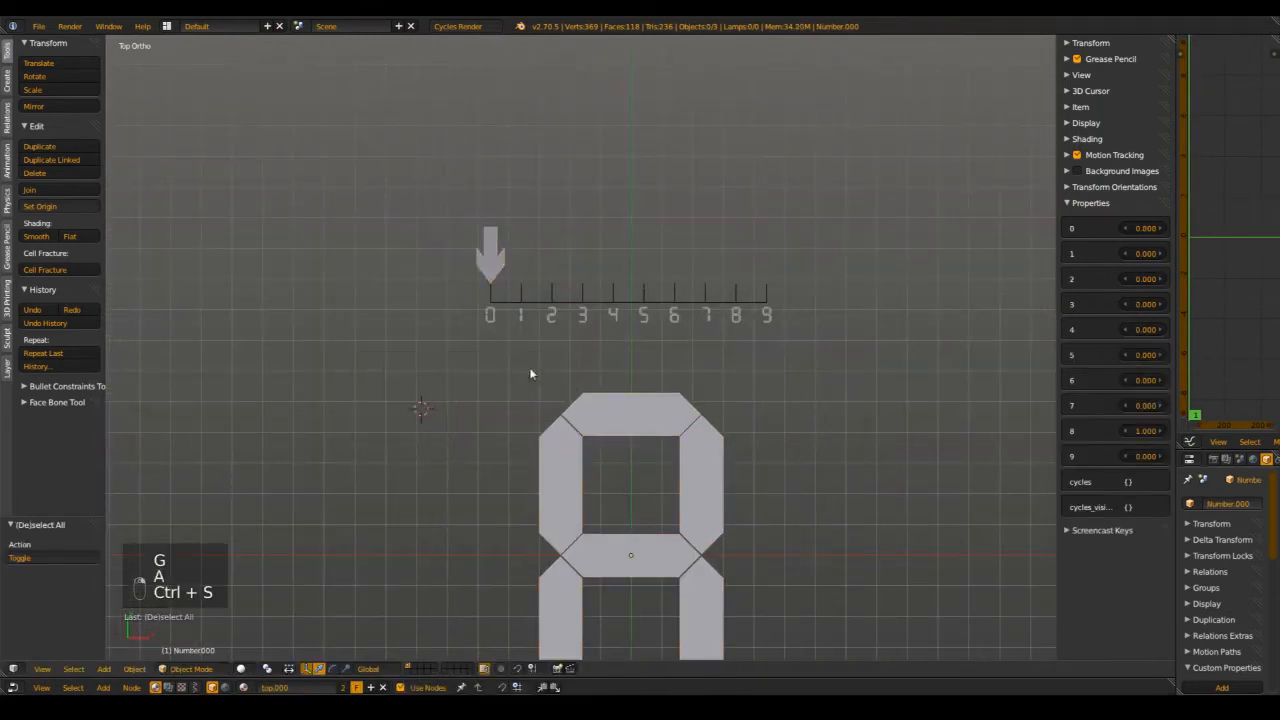
- Select the arrow slider above the number scale and save the file again
scroll(529, 367, "up", 5)
scroll(378, 178, "down", 2)
right_click(414, 220)
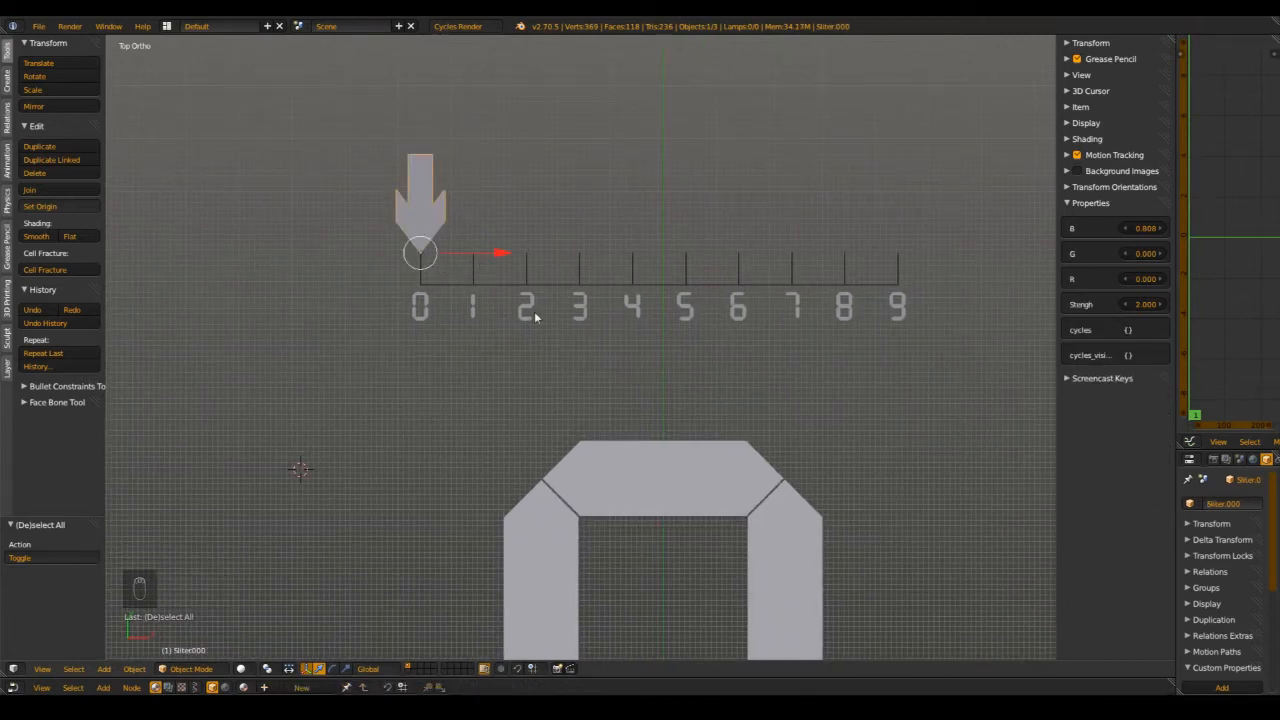
middle_click_drag(536, 314, 512, 316, "shift")
key("ctrl+s")
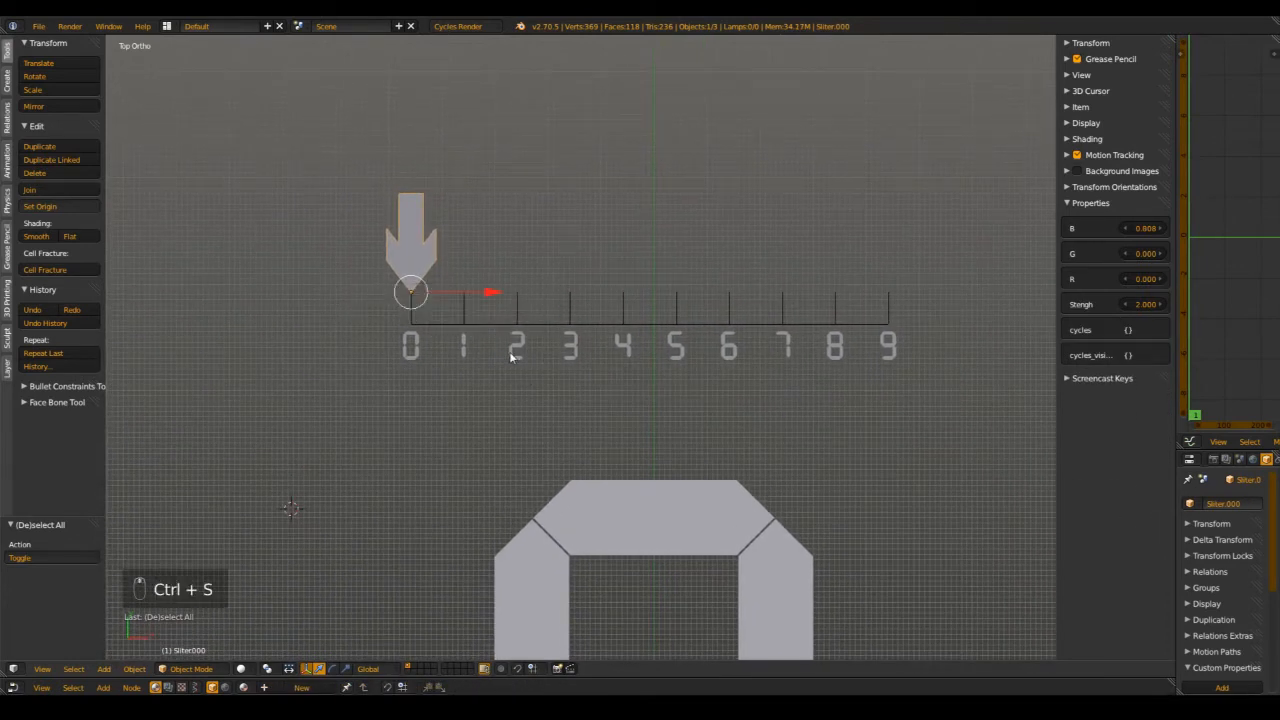
key("ctrl+s")
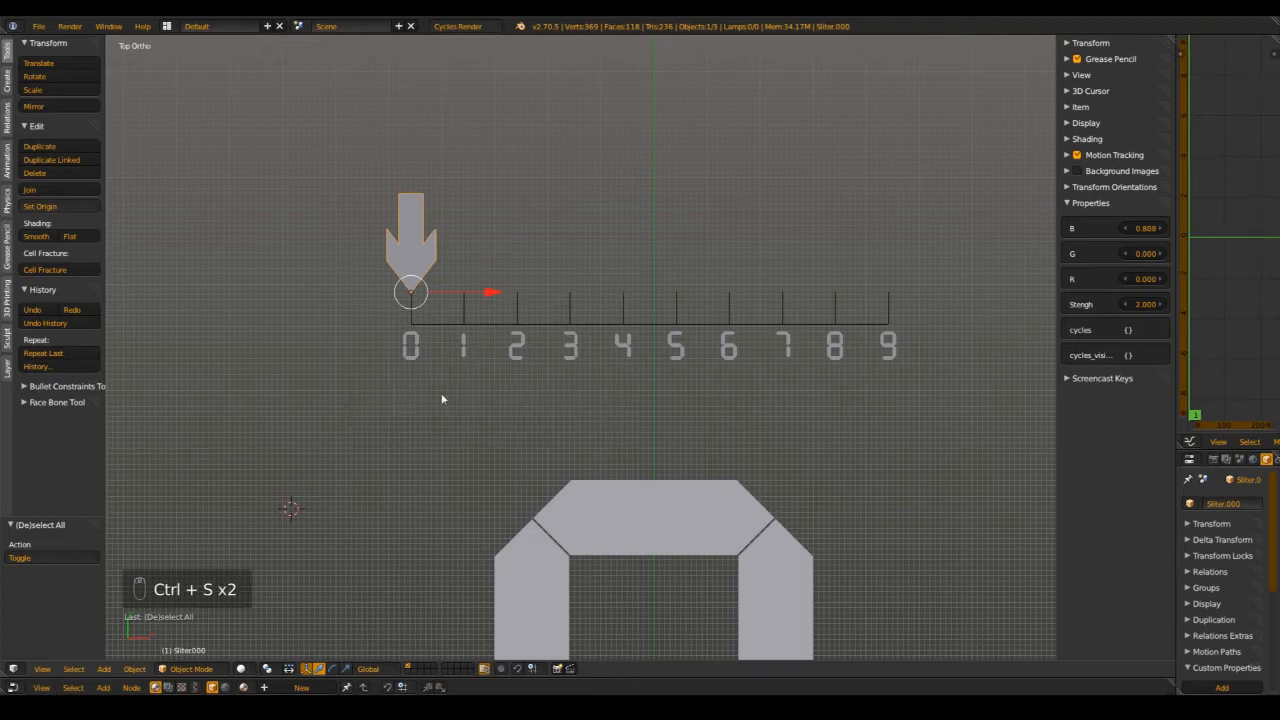
key("ctrl+s")
left_click(464, 358)
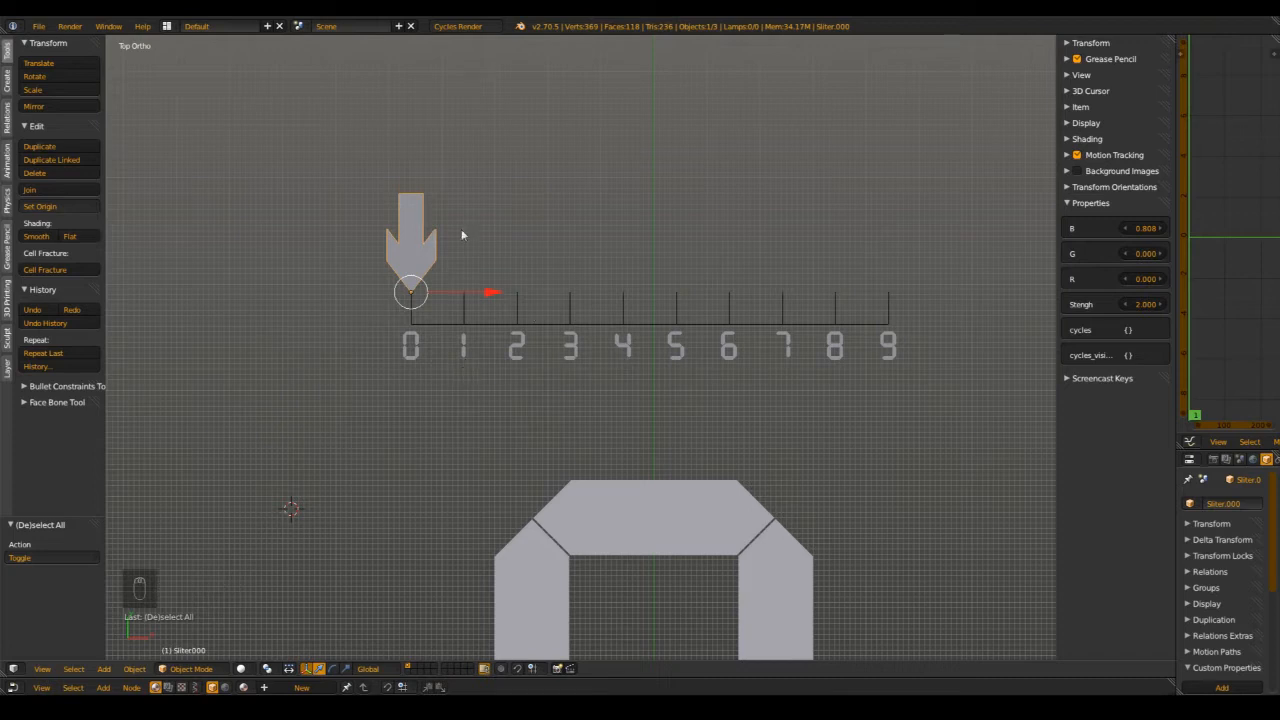
key("ctrl+s")
left_click(482, 304)
key("ctrl+s")
left_click(482, 304)
- Select the 0–9 number scale and try moving it together with the arrow
scroll(626, 482, "down", 2)
scroll(633, 399, "up", 3)
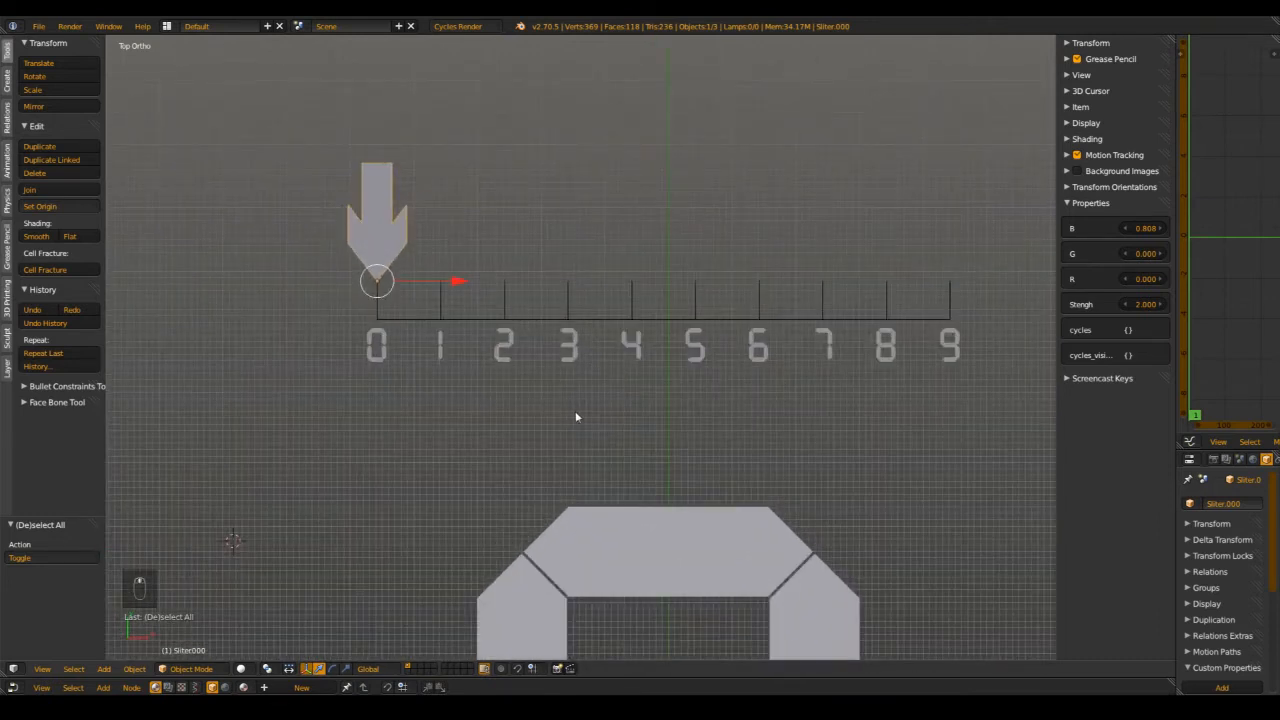
right_click(481, 328)
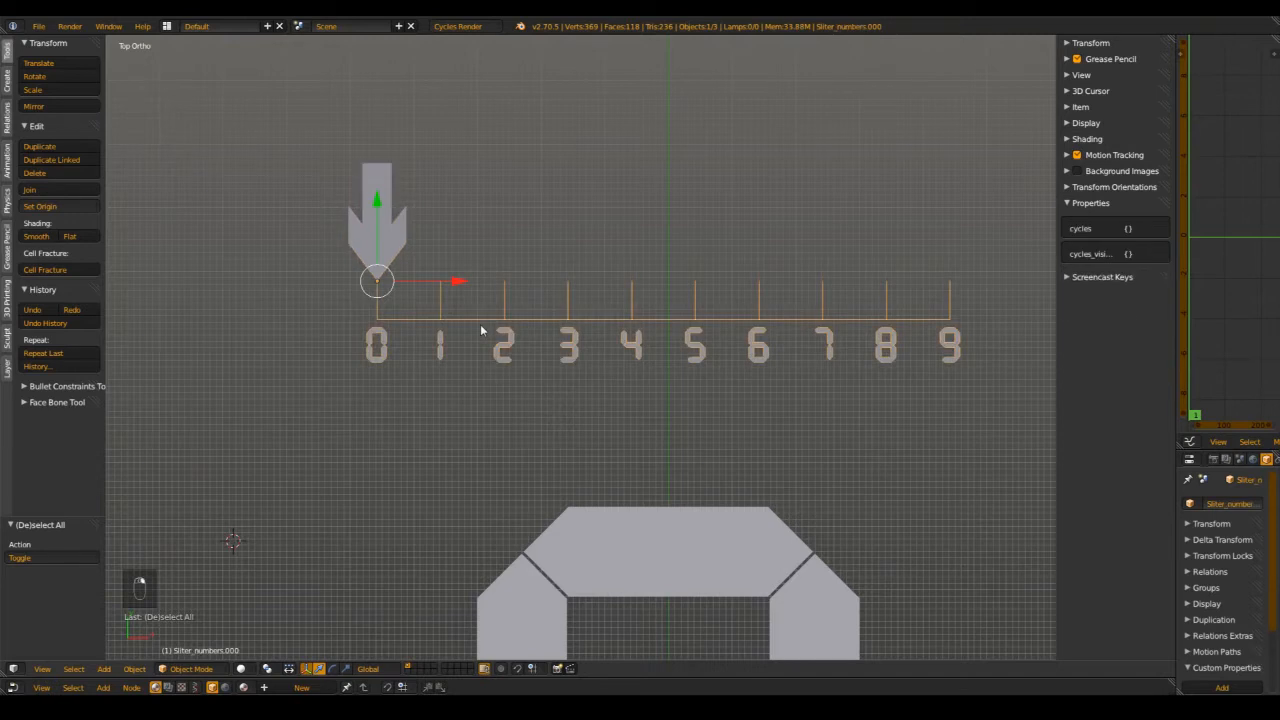
key("g")
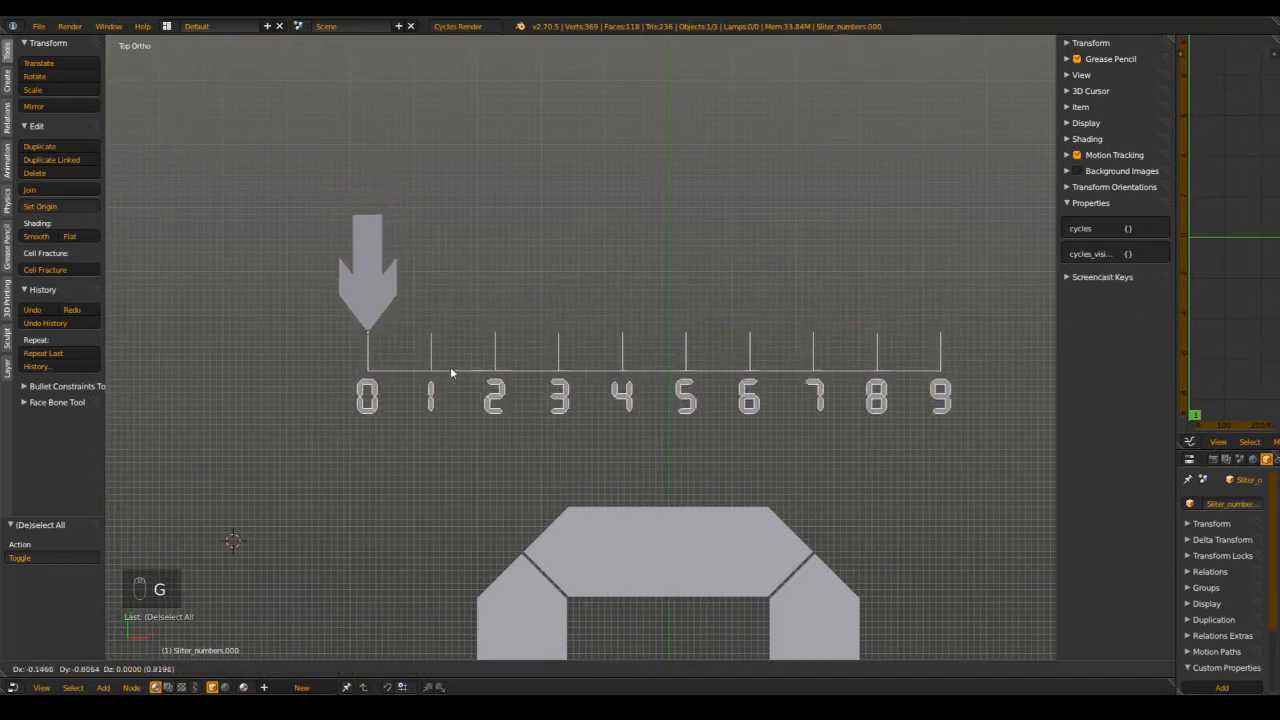
right_click(488, 303)
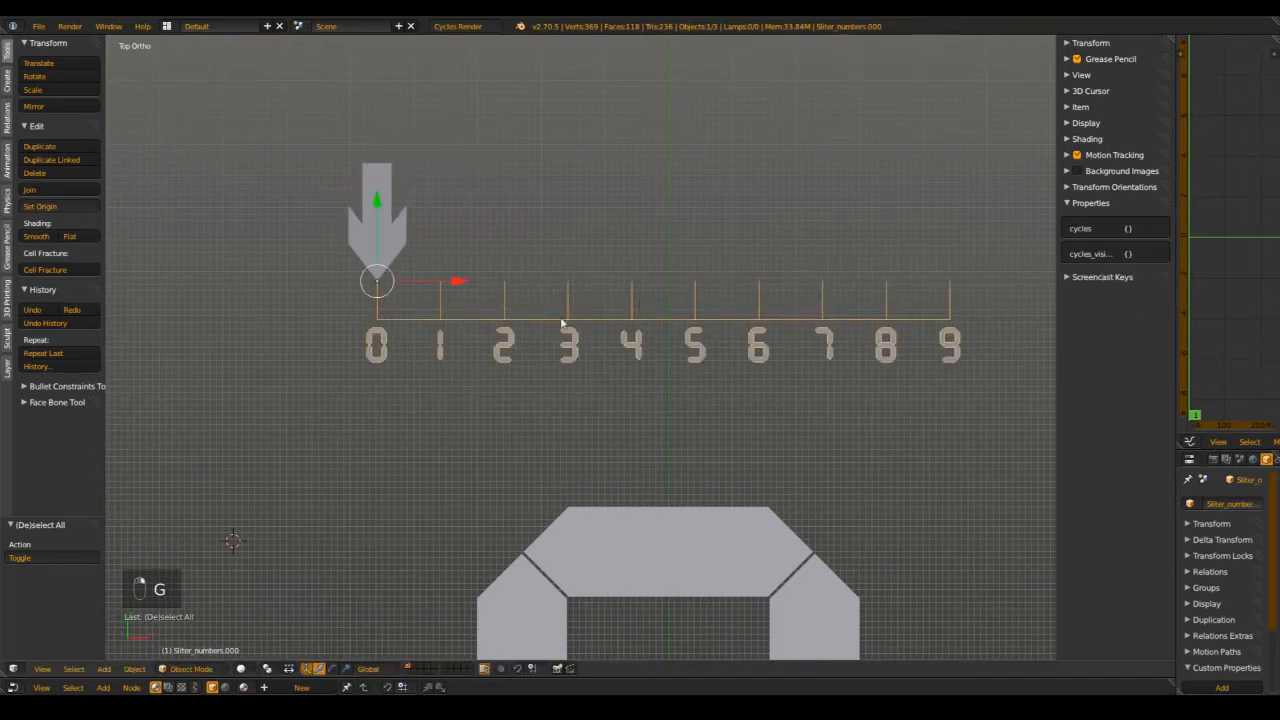
key("g")
right_click(507, 306)
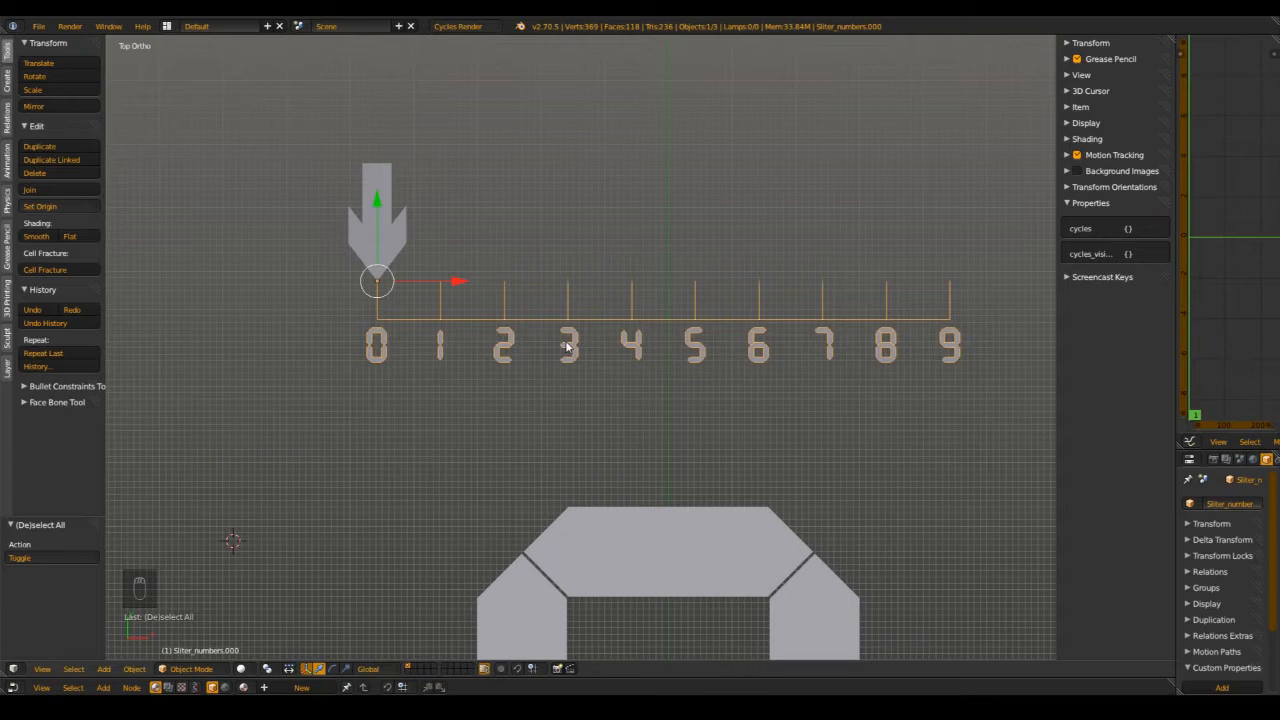
- Snap the 3D cursor to the number scale's origin at the 0 tick
middle_click_drag(518, 363, 543, 371, "shift")
scroll(406, 309, "up", 3)
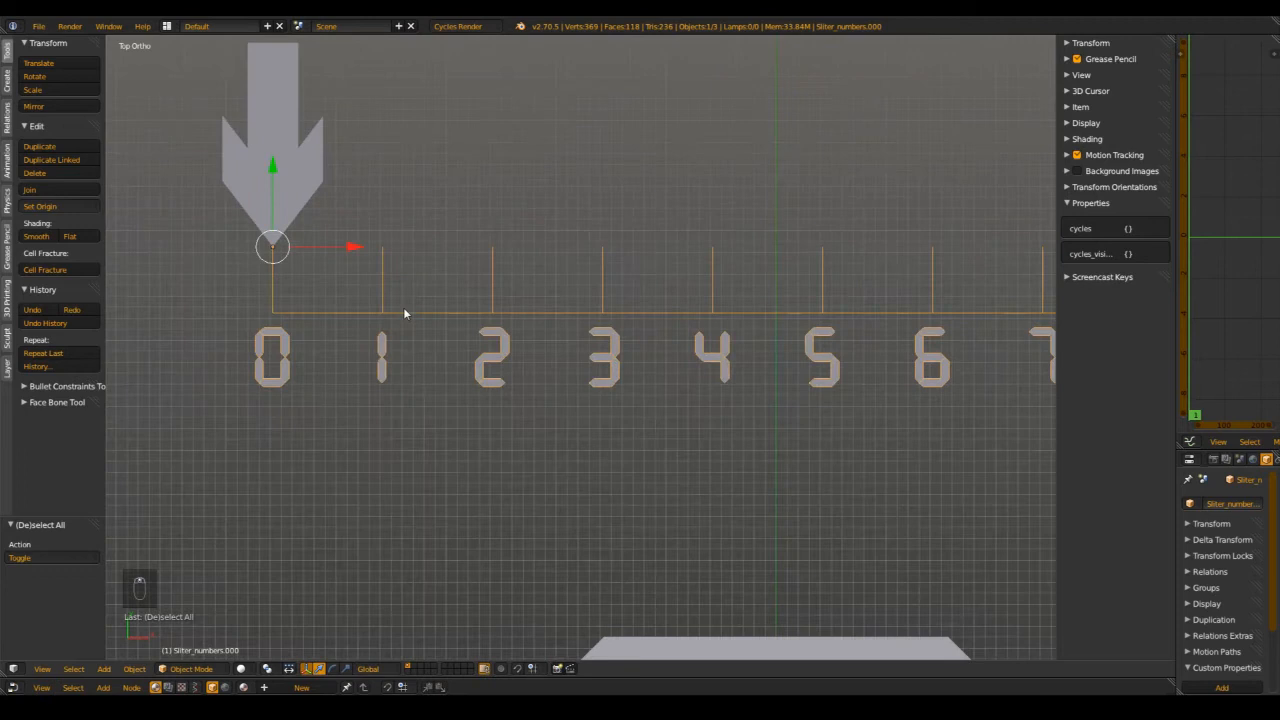
scroll(406, 309, "down", 3)
scroll(440, 333, "up", 2)
scroll(454, 320, "down", 2)
key("shift+s")
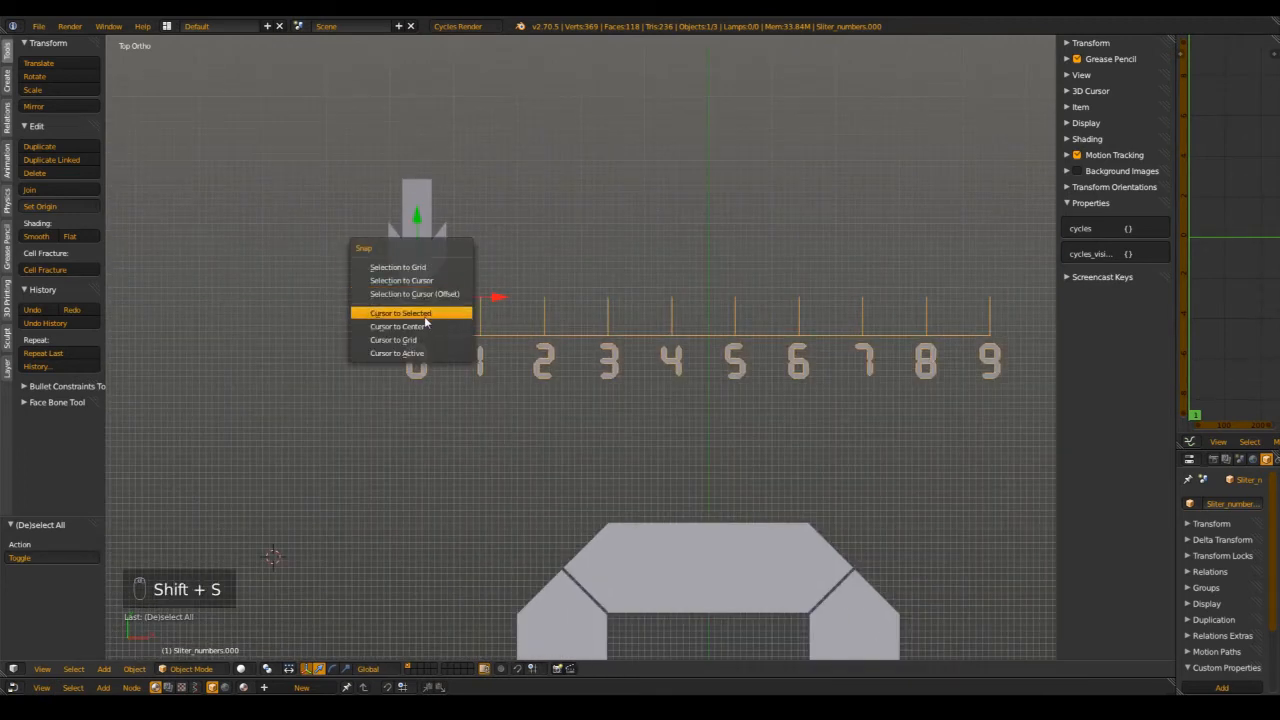
left_click(425, 318)
- Add a Plain Axes empty at the 3D cursor and scale it down to about 0.377
key("shift+a")
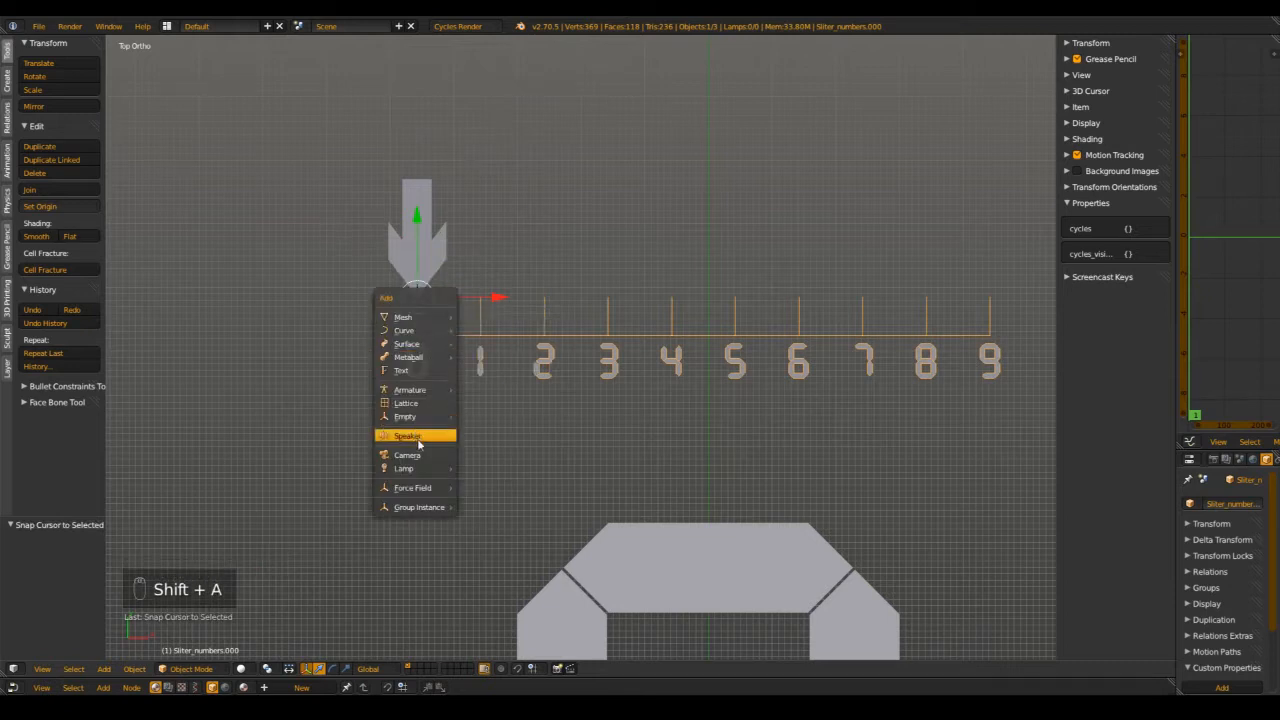
mouse_move(405, 416)
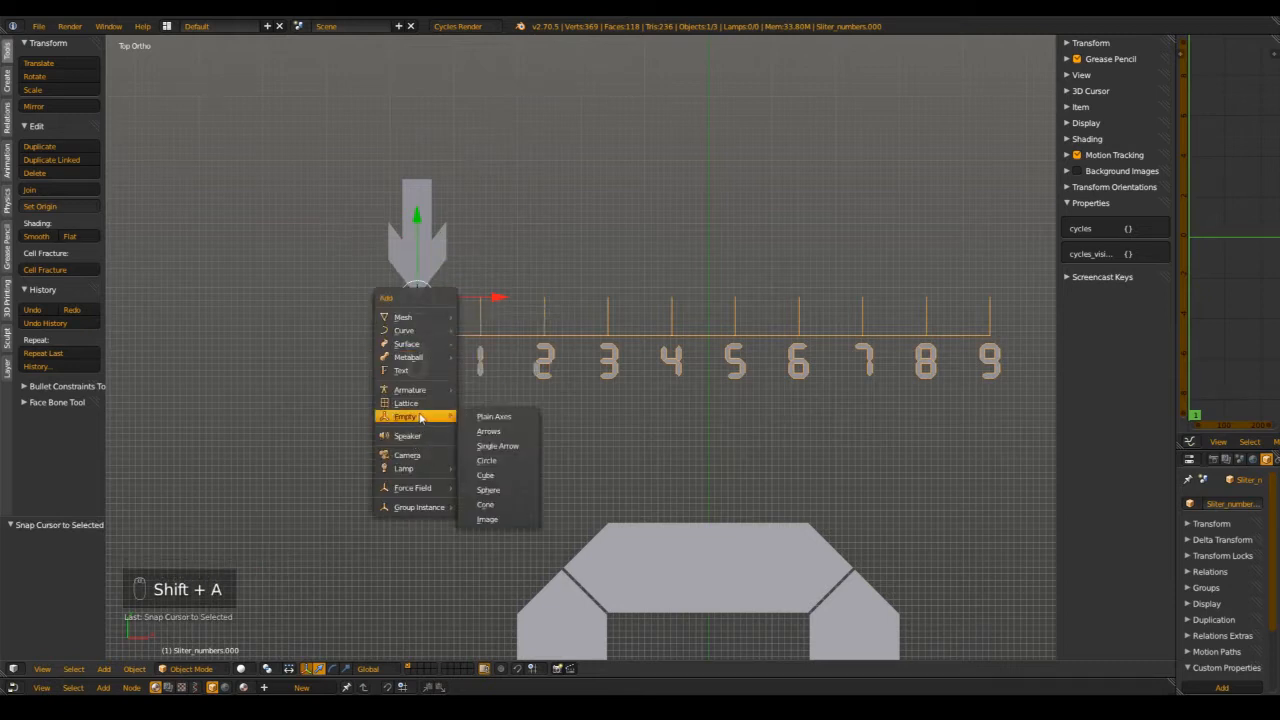
left_click(495, 418)
key("s")
left_click(465, 374)
scroll(465, 374, "up", 2)
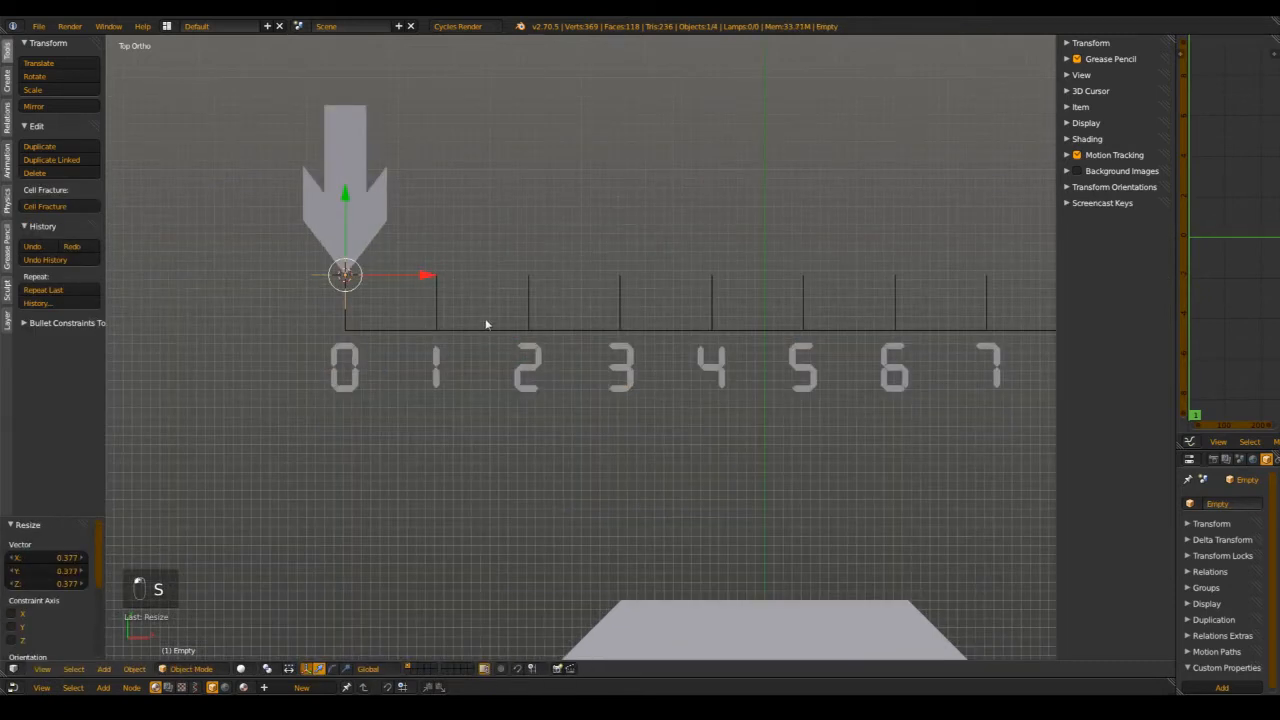
- Move the empty about 1 unit along X to the top of the 1 tick
middle_click_drag(489, 315, 551, 357, "shift")
key("g")
left_click(549, 349)
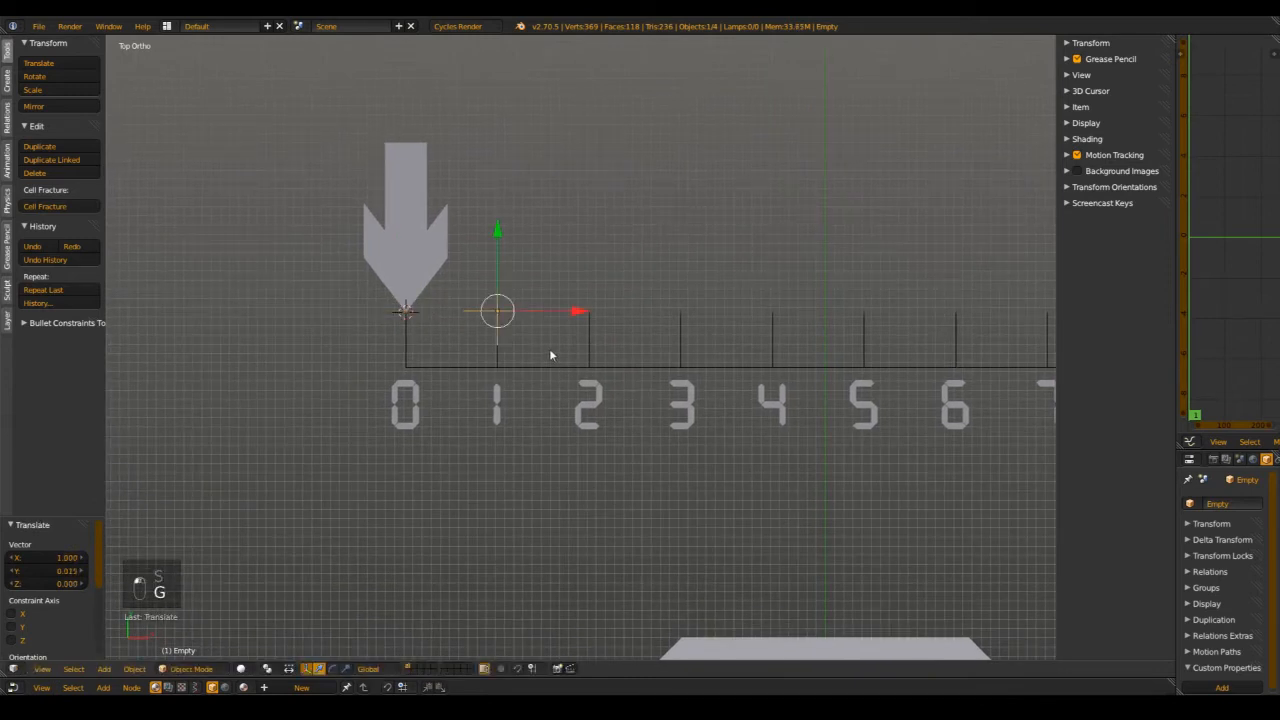
scroll(549, 349, "up", 3)
scroll(423, 303, "up", 2)
scroll(423, 303, "down", 6)
scroll(537, 357, "up", 12)
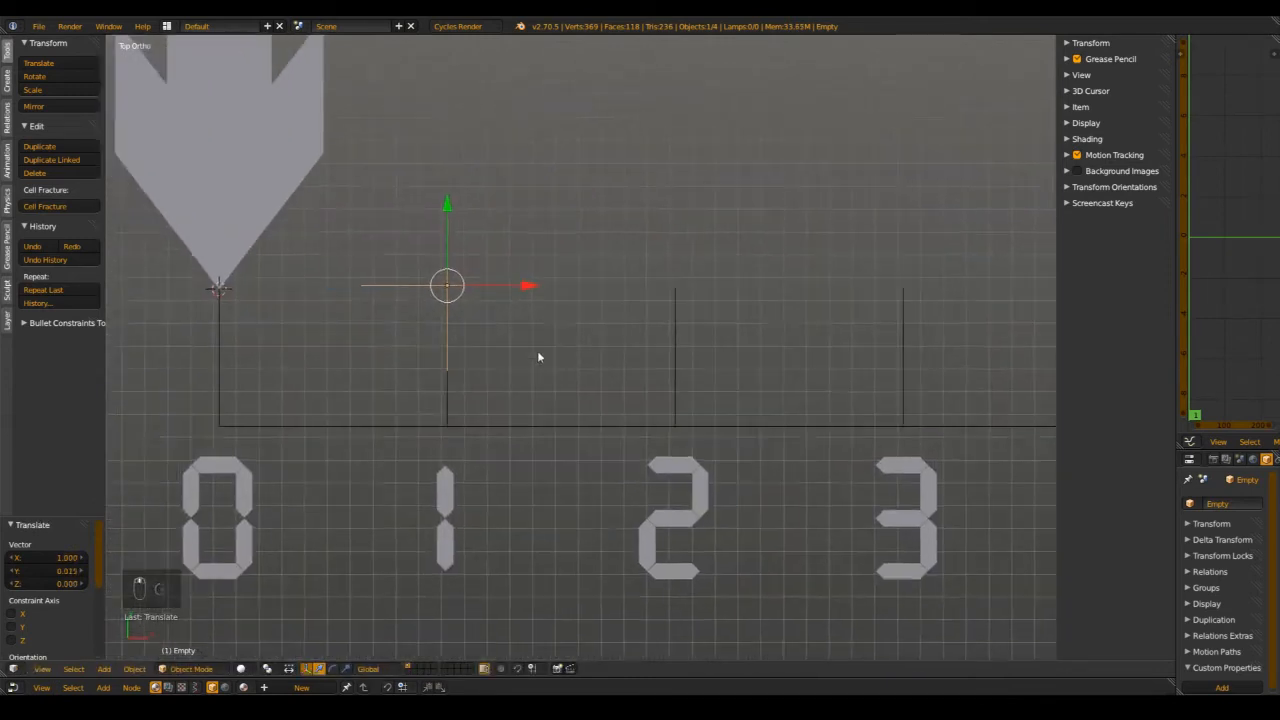
scroll(523, 374, "down", 6)
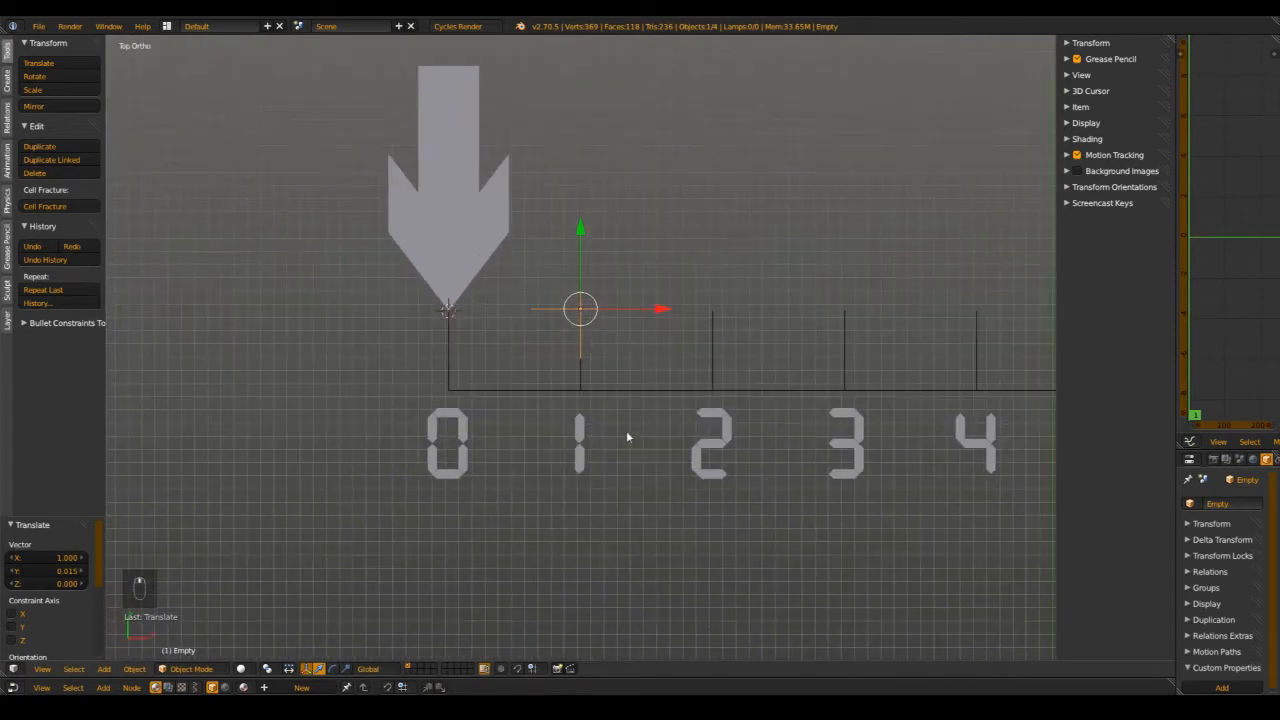
- Set the snap element to Vertex and snap the empty onto the top end of the 1 tick
scroll(589, 340, "up", 5)
key("g")
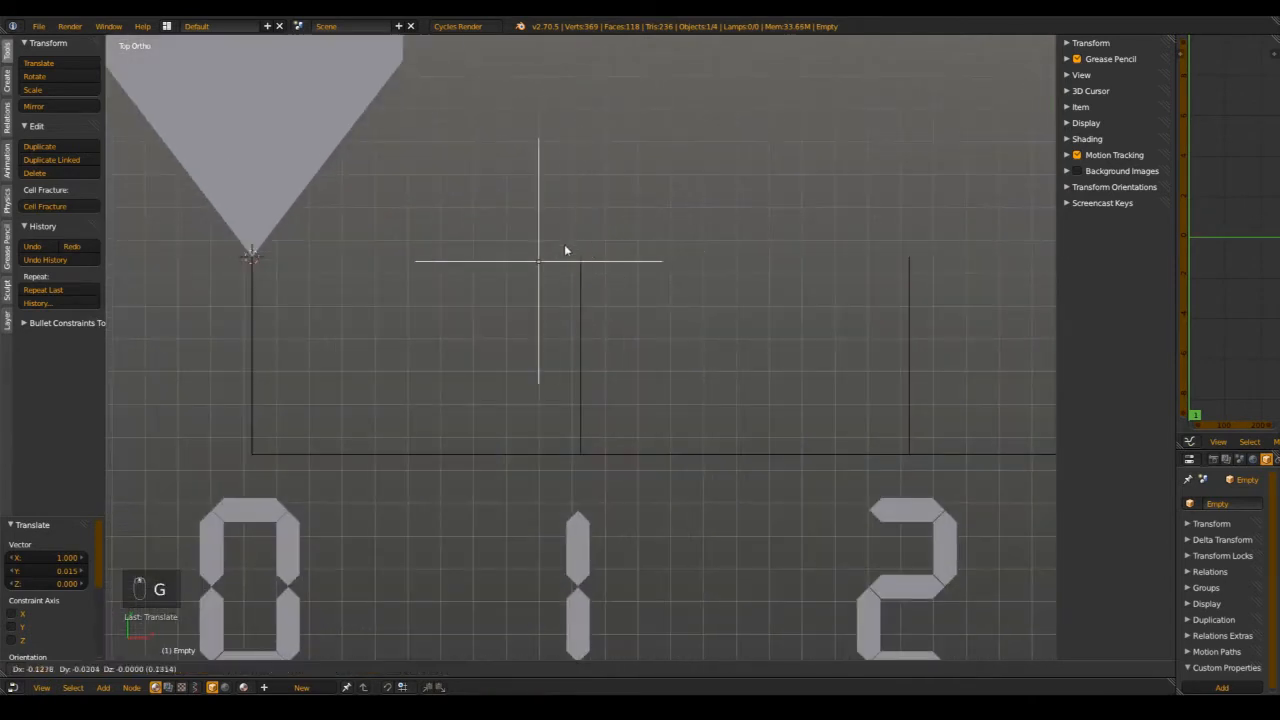
right_click(577, 267)
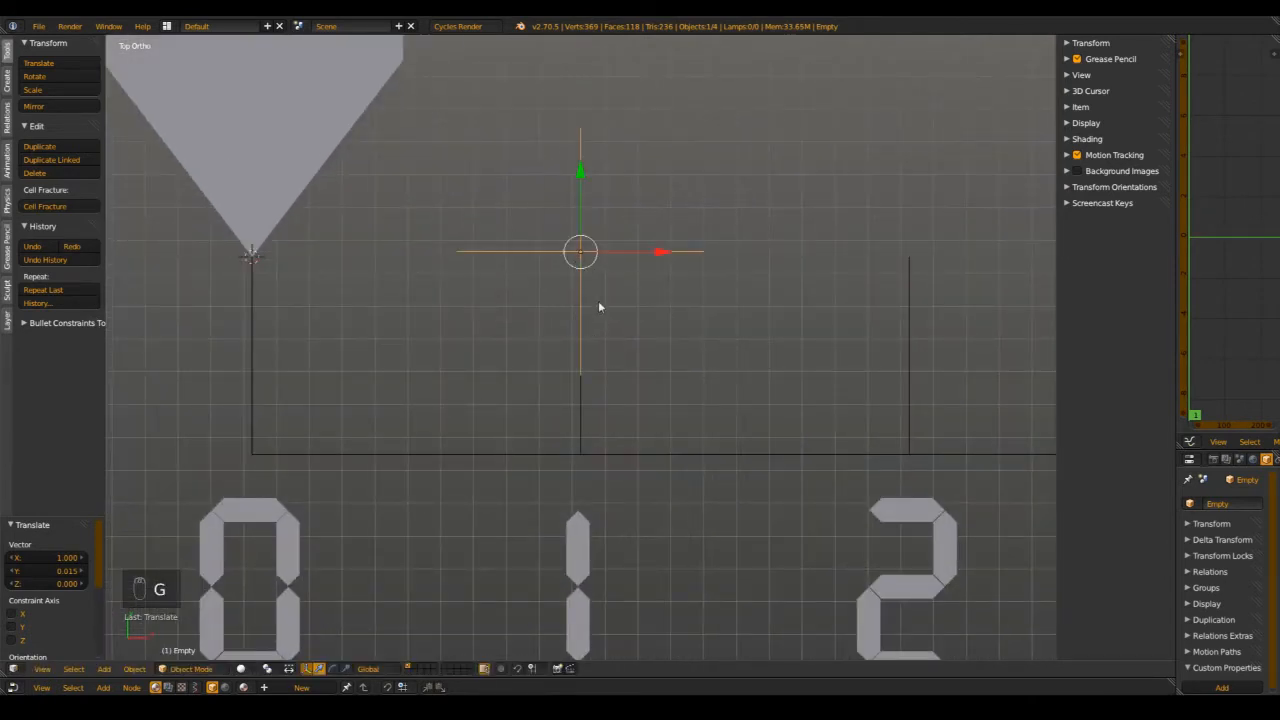
left_click(531, 668)
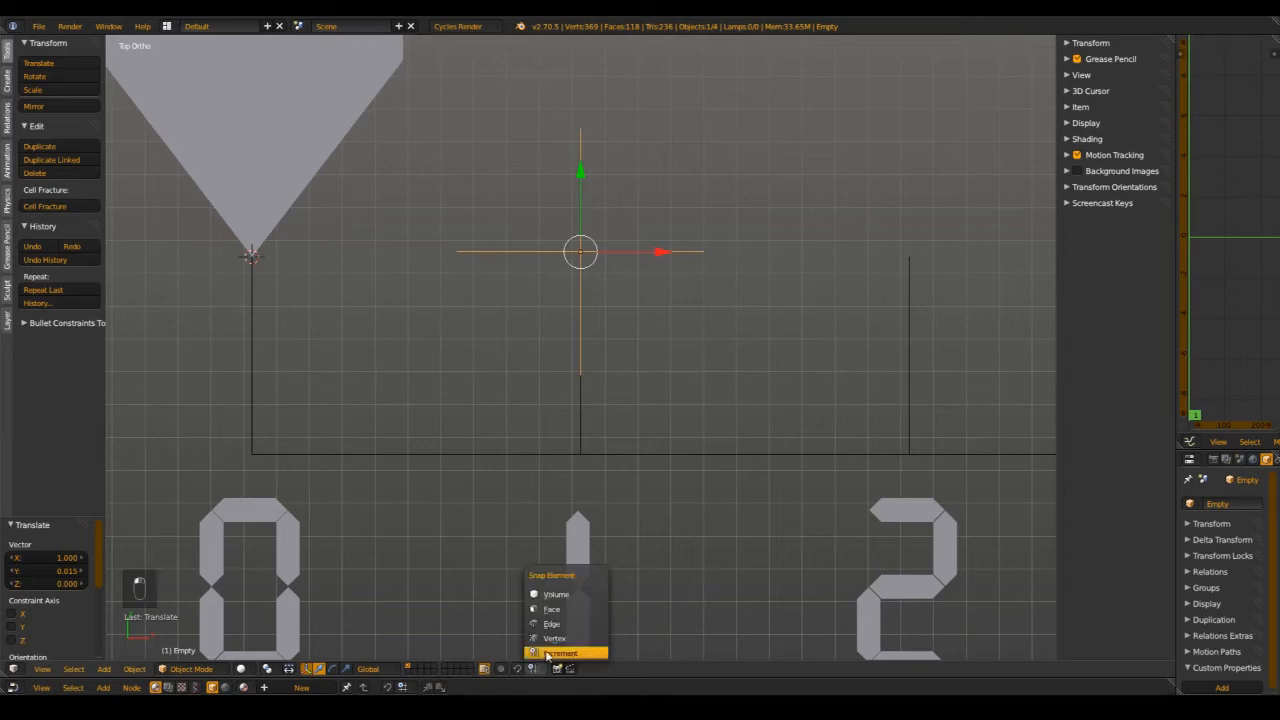
left_click(555, 638)
key("g")
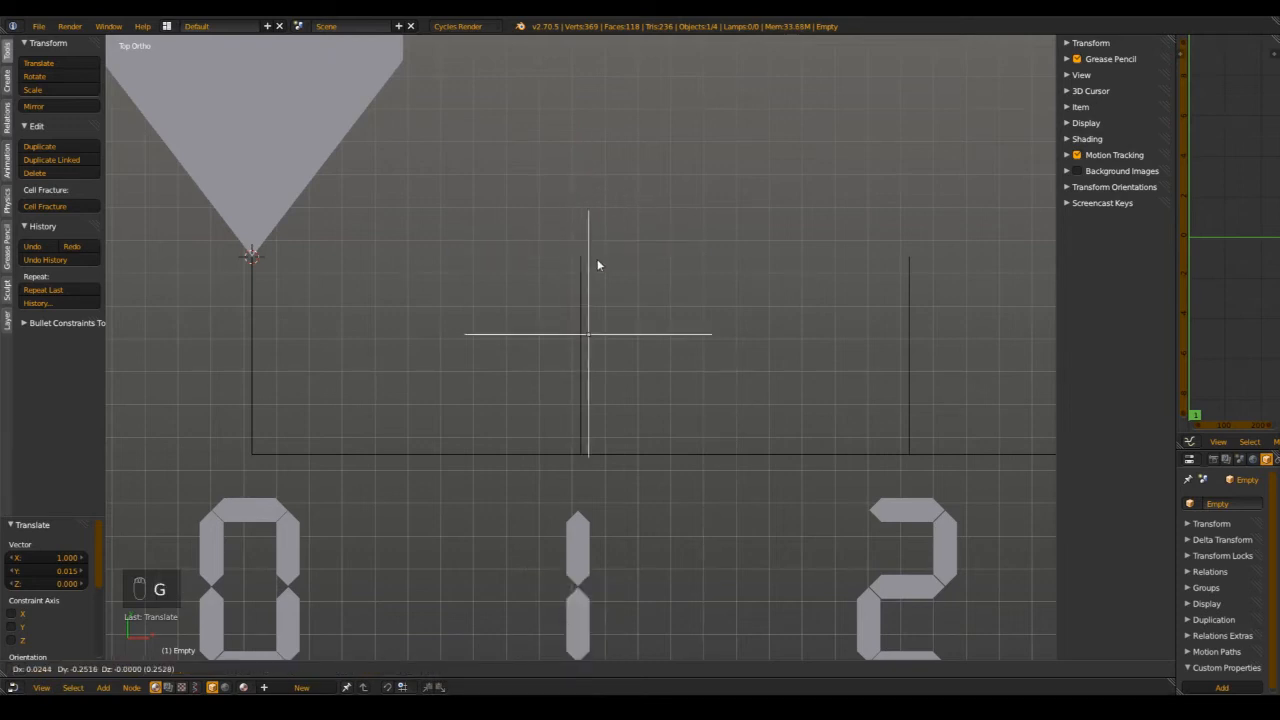
left_click(585, 270)
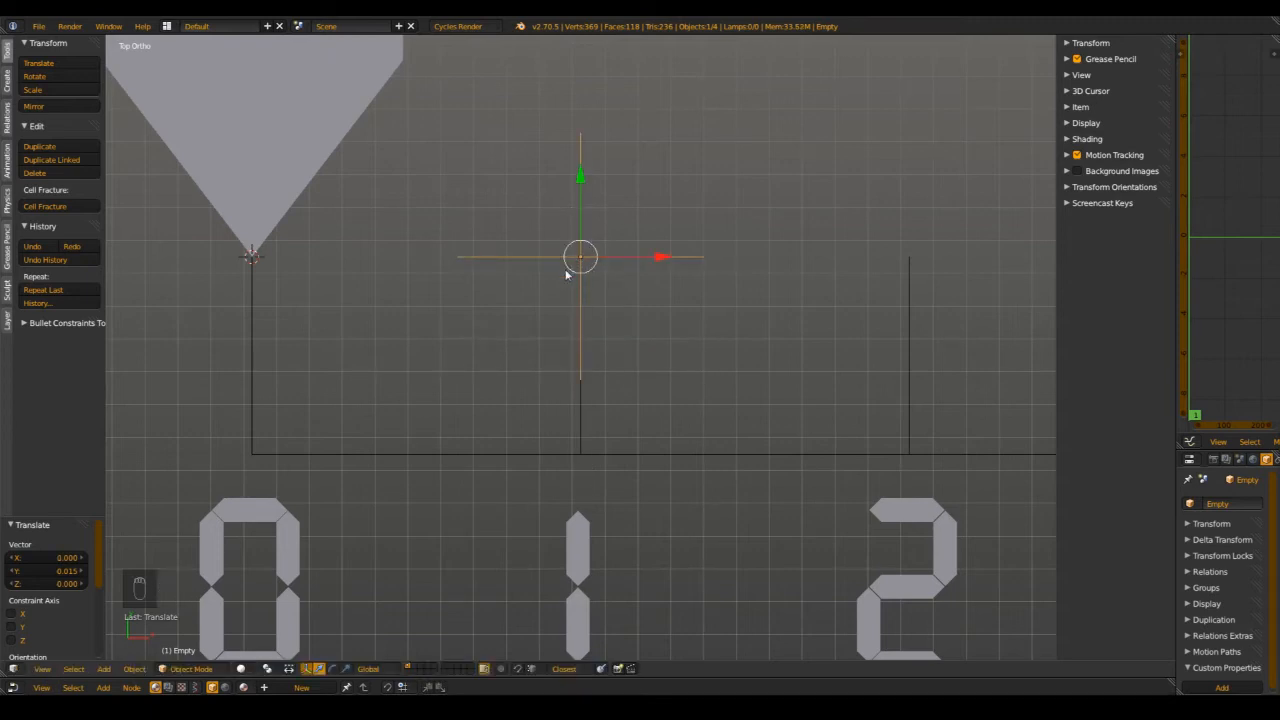
- Display the empty's transform values and examine its location at the 1 tick
key("n")
key("n")
left_click(1090, 43)
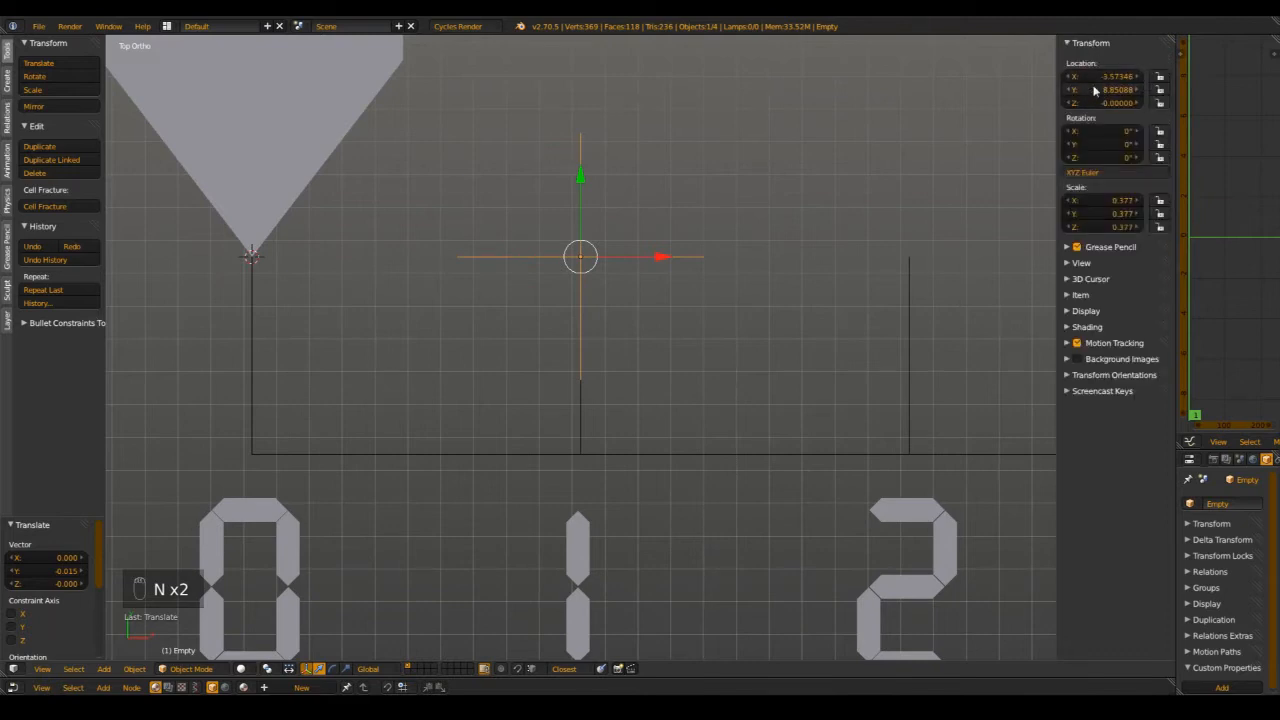
scroll(617, 286, "up", 1)
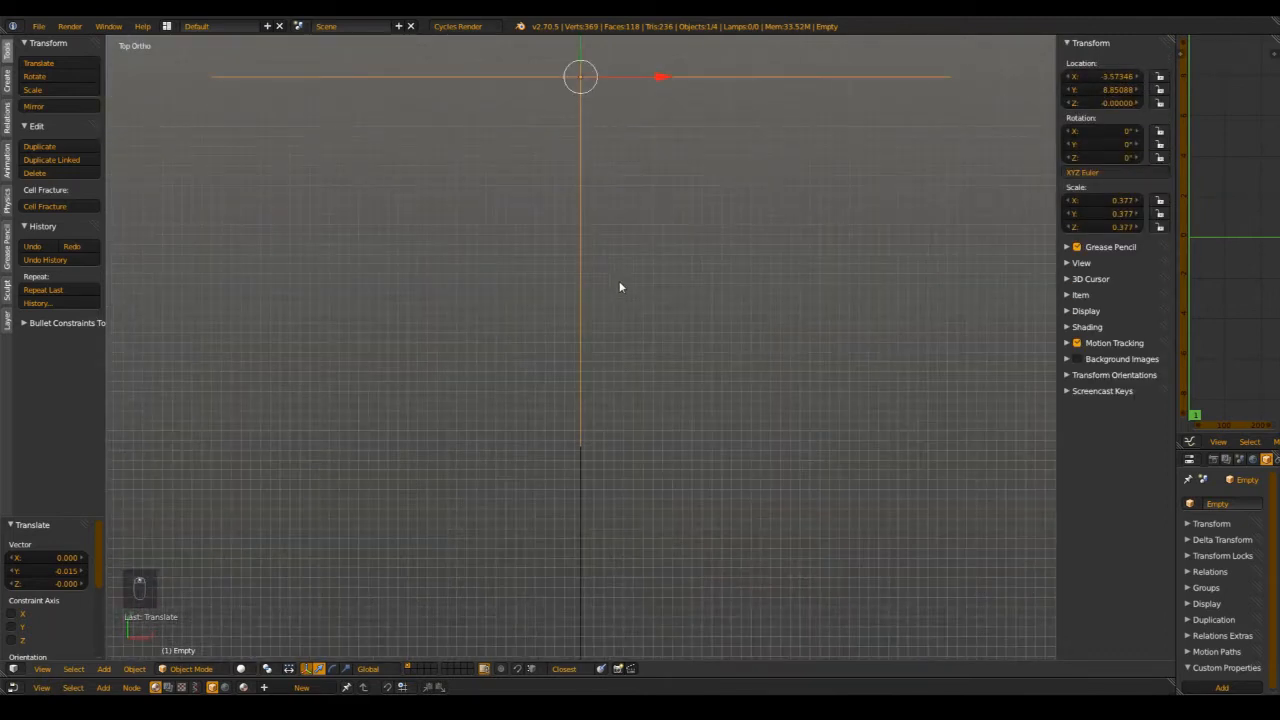
scroll(587, 382, "down", 2)
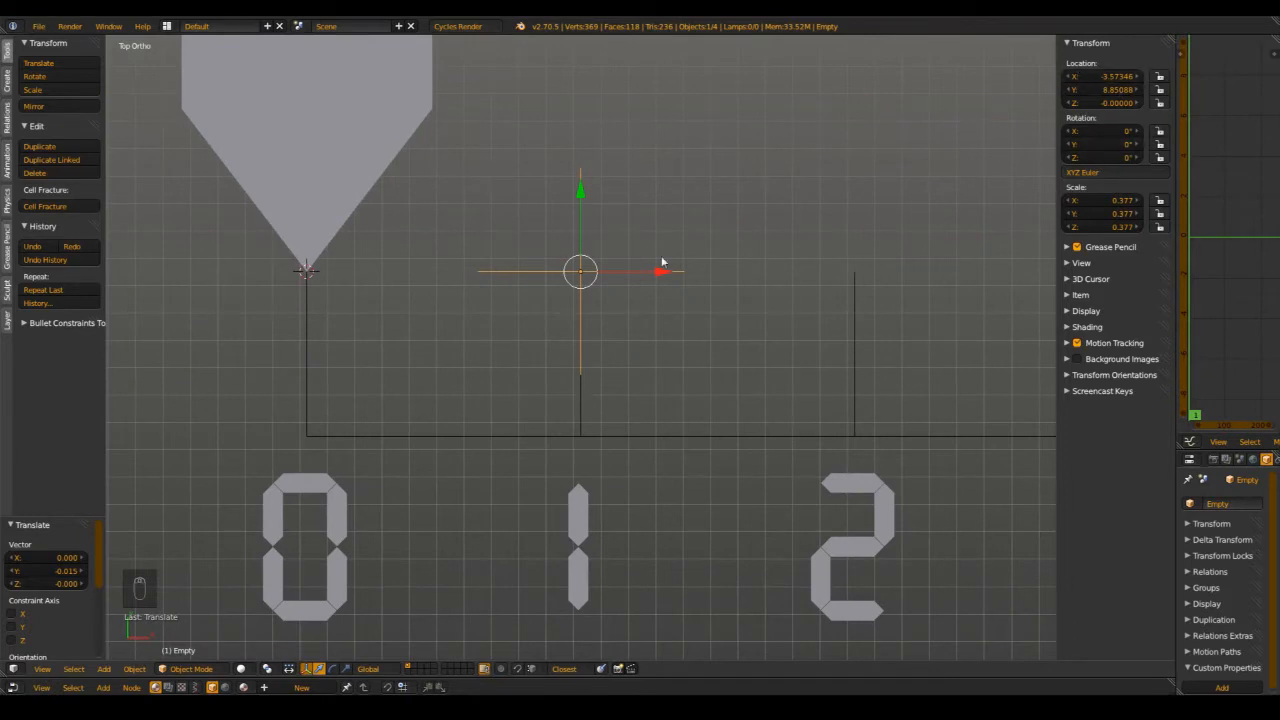
- Snap the 3D cursor to the top vertex of the 1 tick in the number scale's mesh
key("Tab")
right_click(577, 286)
right_click(580, 271)
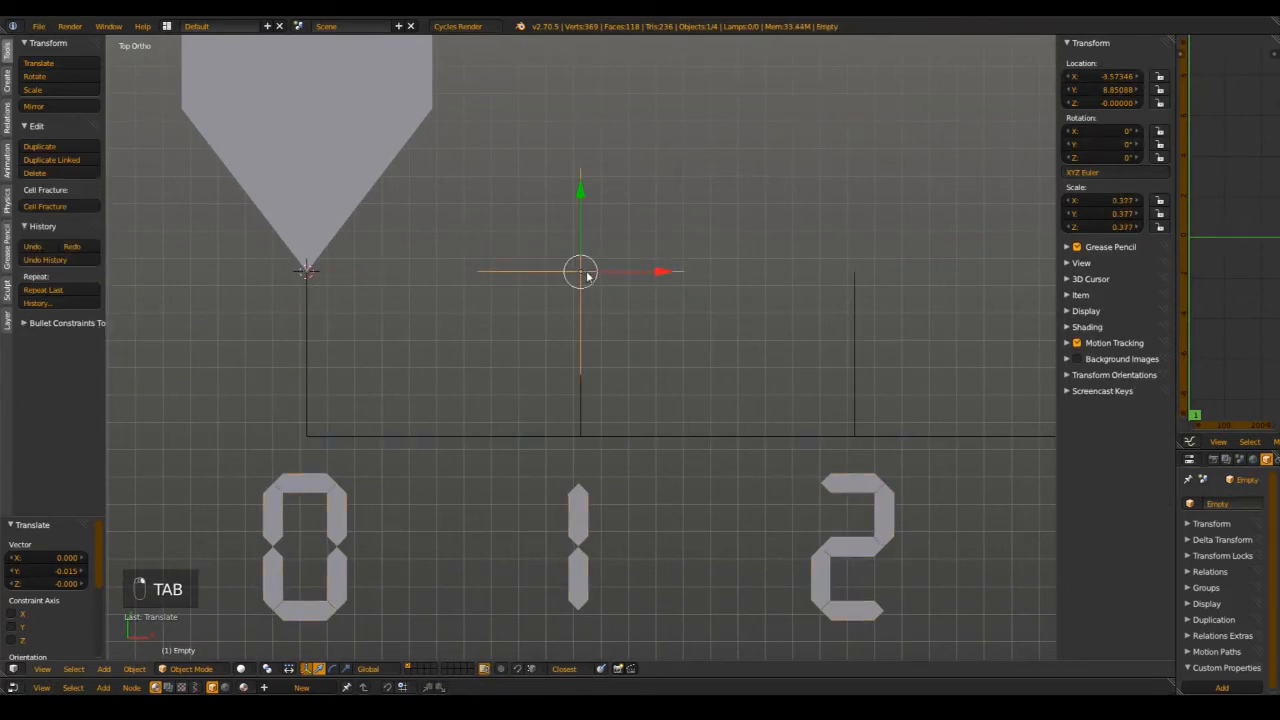
right_click(585, 280)
key("Tab")
key("shift+s")
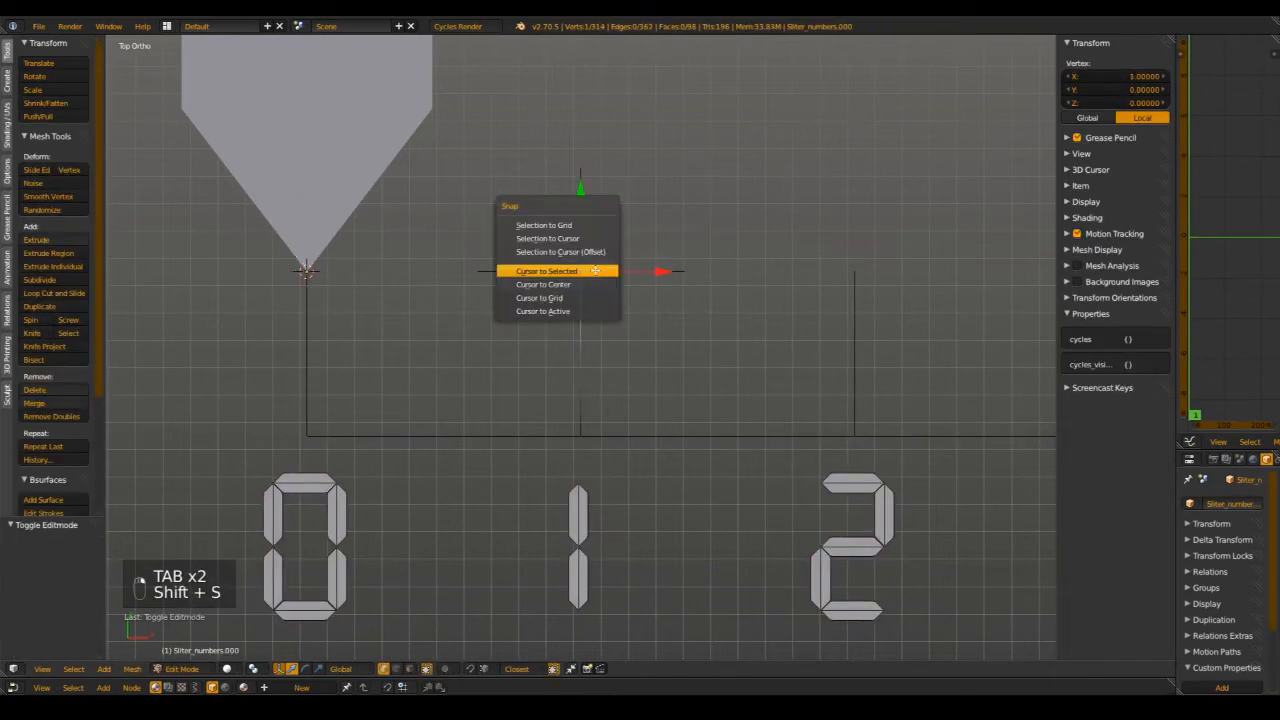
left_click(595, 271)
key("Tab")
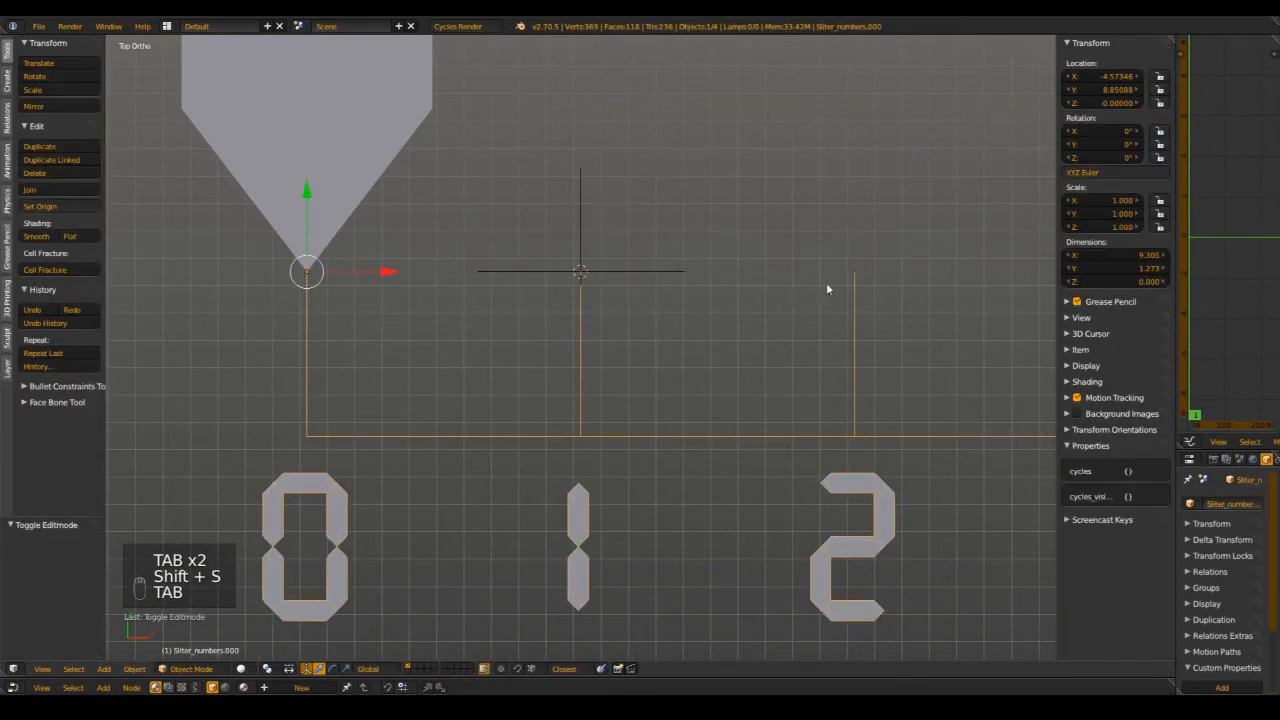
- Examine the 3D cursor's location at the top of the 1 tick
left_click(1100, 335)
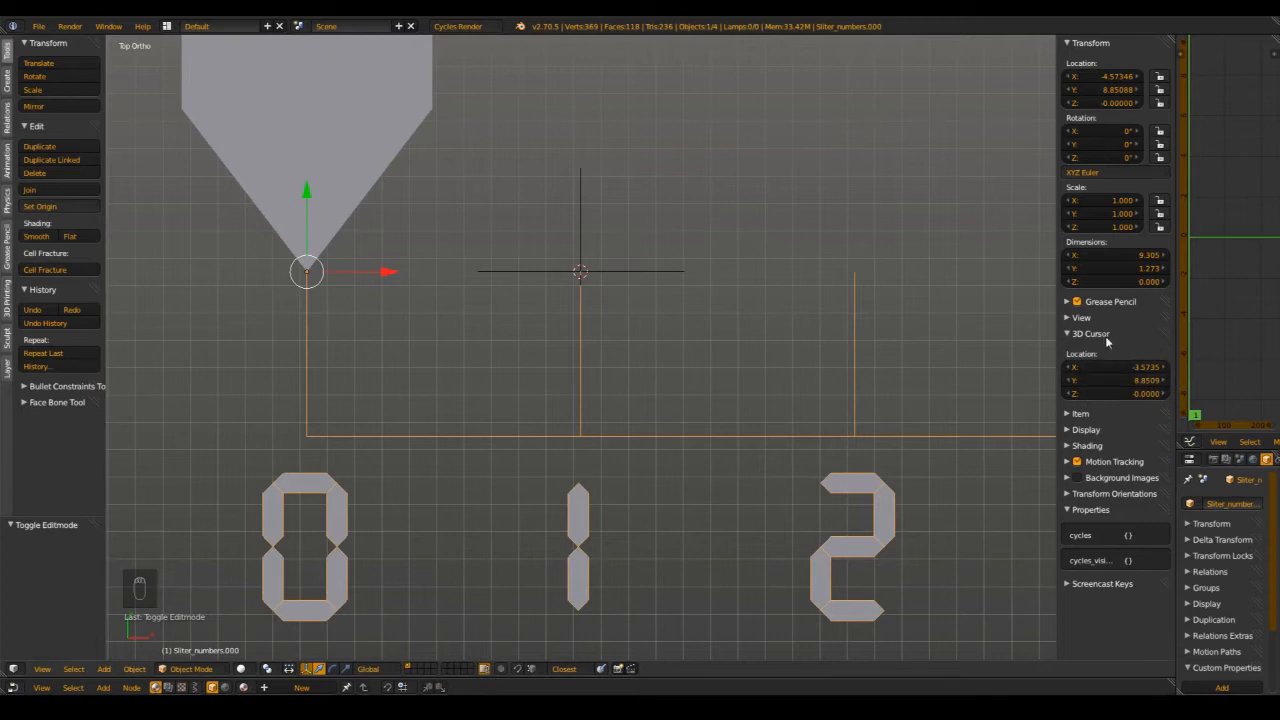
left_click(1080, 318)
left_click(1080, 318)
left_click(1093, 338)
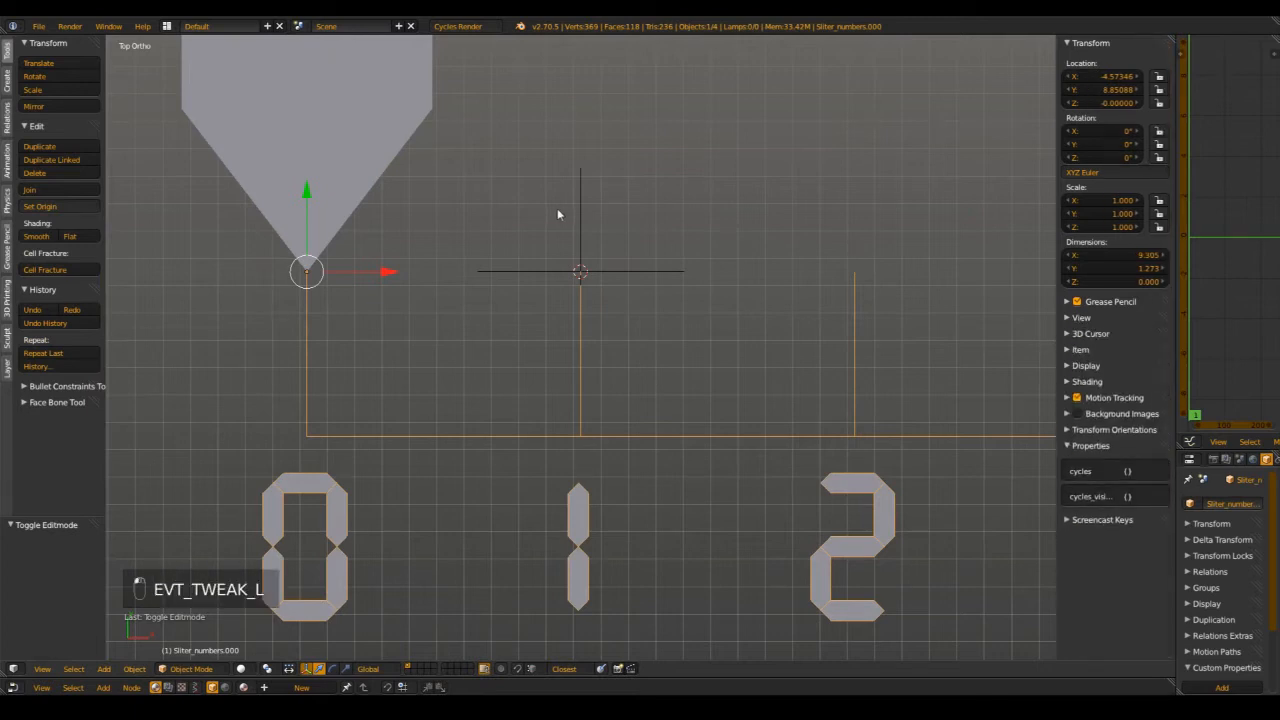
- Select the empty at the 1 tick and save the file
right_click(638, 277)
key("ctrl+s")
left_click(674, 305)
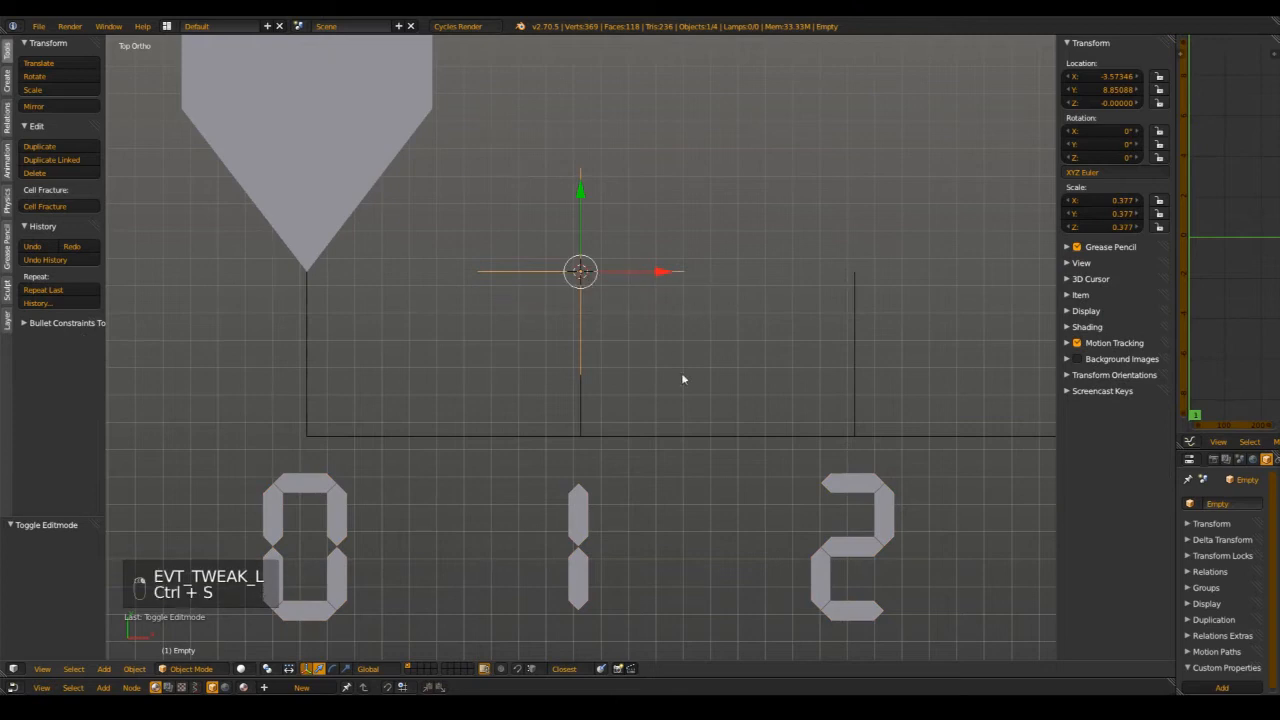
middle_click_drag(734, 349, 654, 391, "shift")
key("ctrl+s")
- Duplicate the empty 1 unit along X onto the top of the 2 tick
scroll(652, 297, "down", 1)
scroll(652, 297, "down", 1)
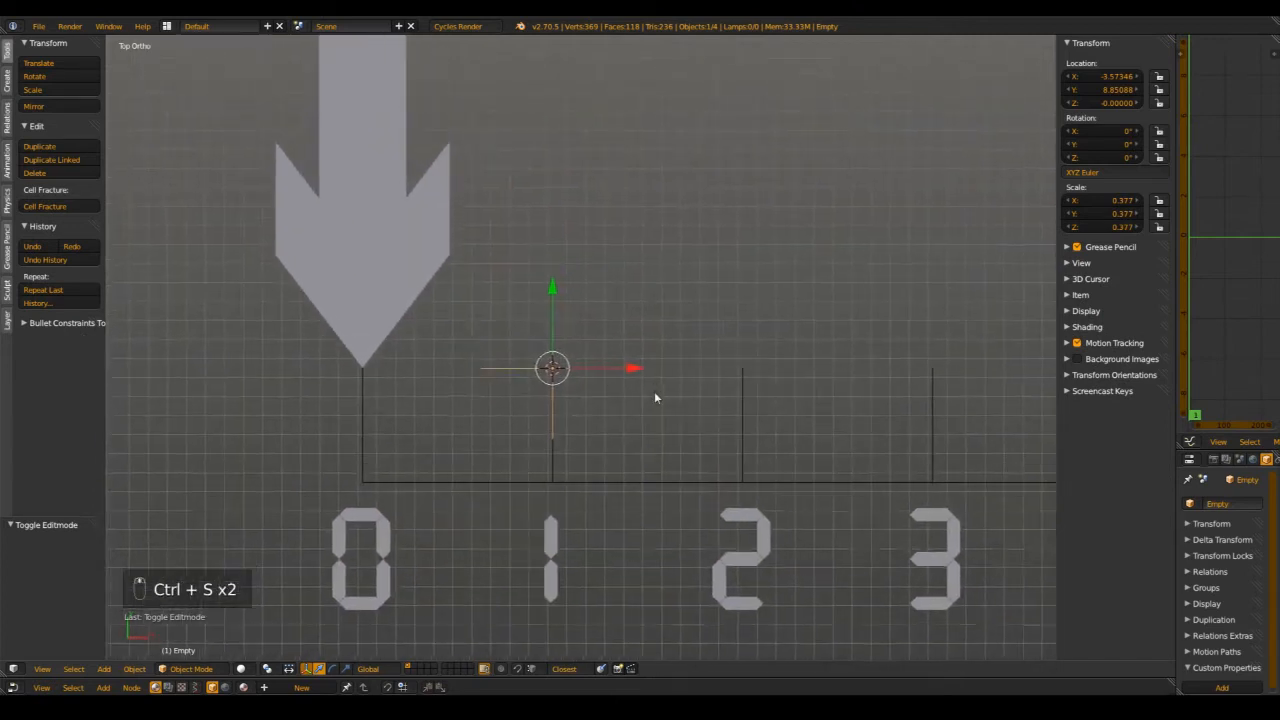
key("shift+d")
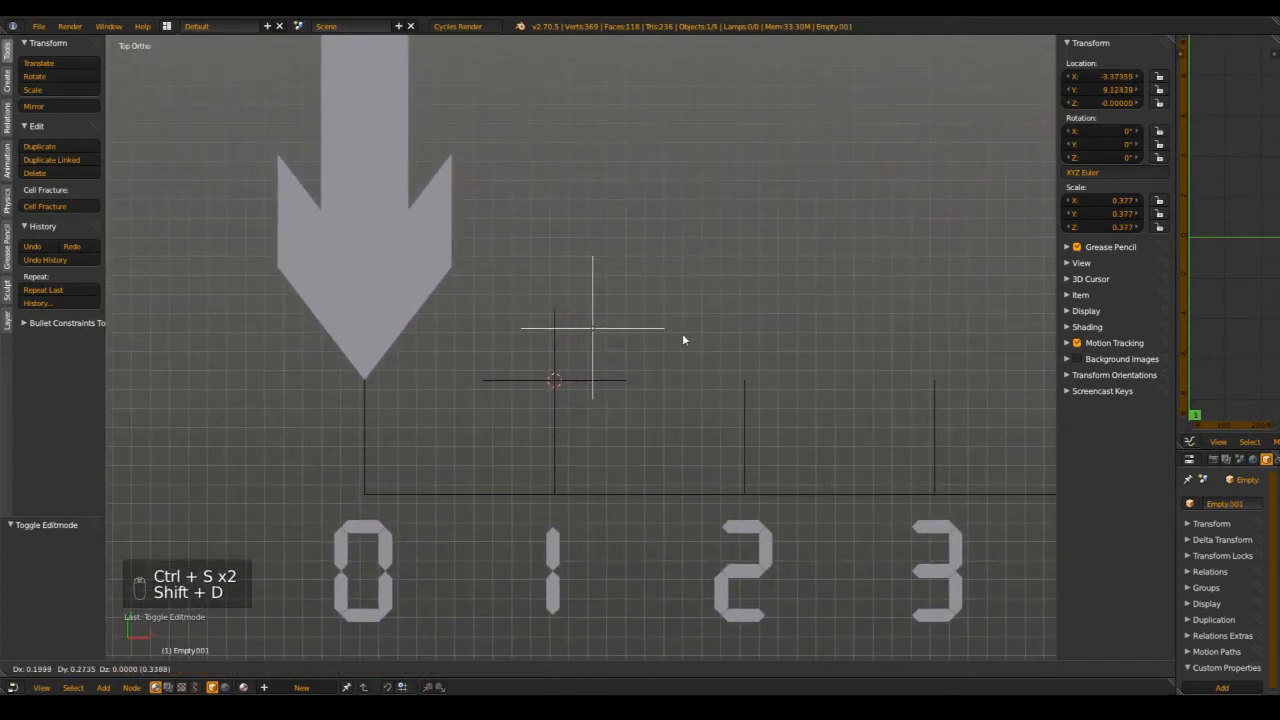
key("x")
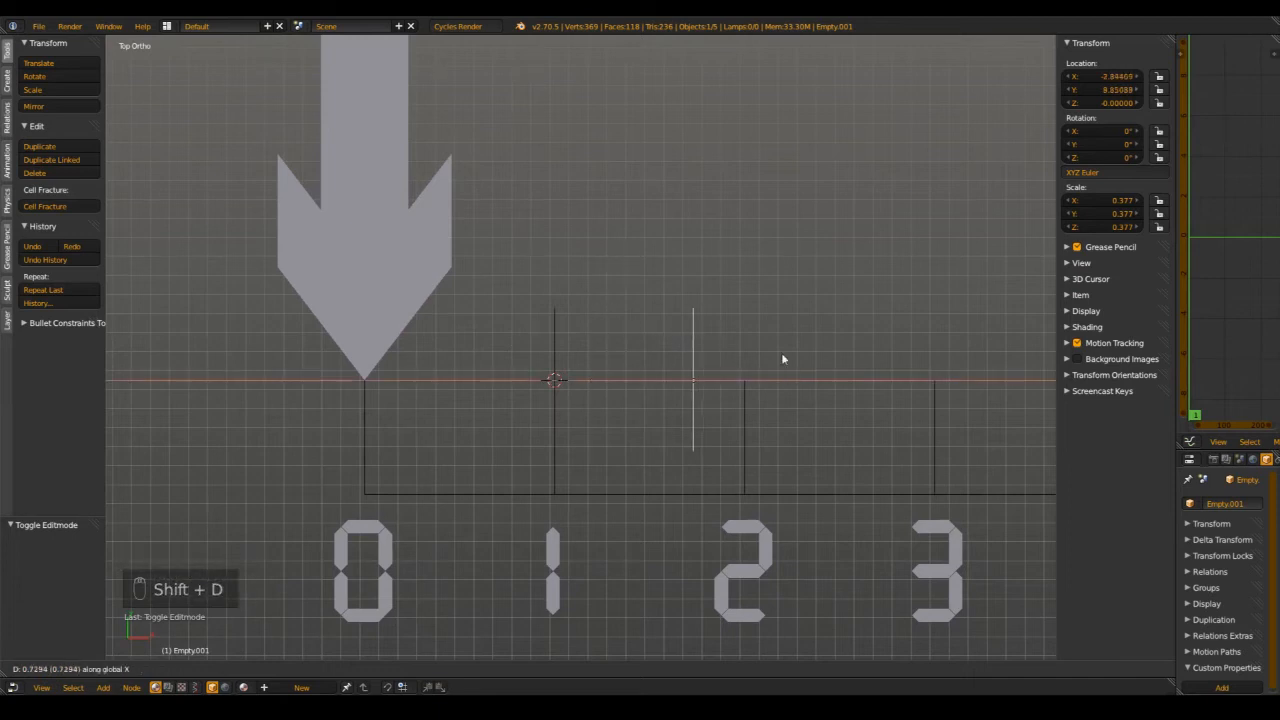
left_click(780, 360)
- Repeat the 1-unit duplication until empties stand on every tick up to 9 and one unit past it
scroll(780, 363, "down", 7)
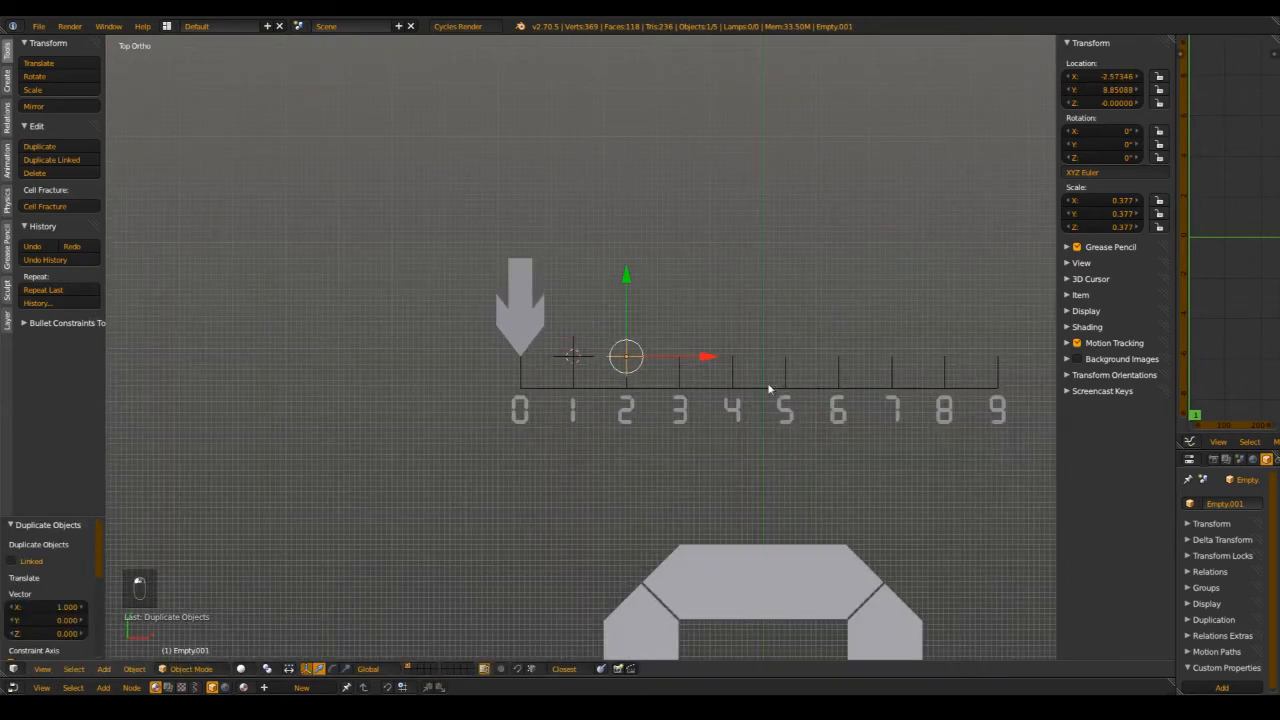
middle_click_drag(769, 388, 720, 368, "shift")
key("shift+r")
key("shift+r")
key("shift+r")
key("shift+r")
key("shift+r")
key("shift+r")
key("shift+r")
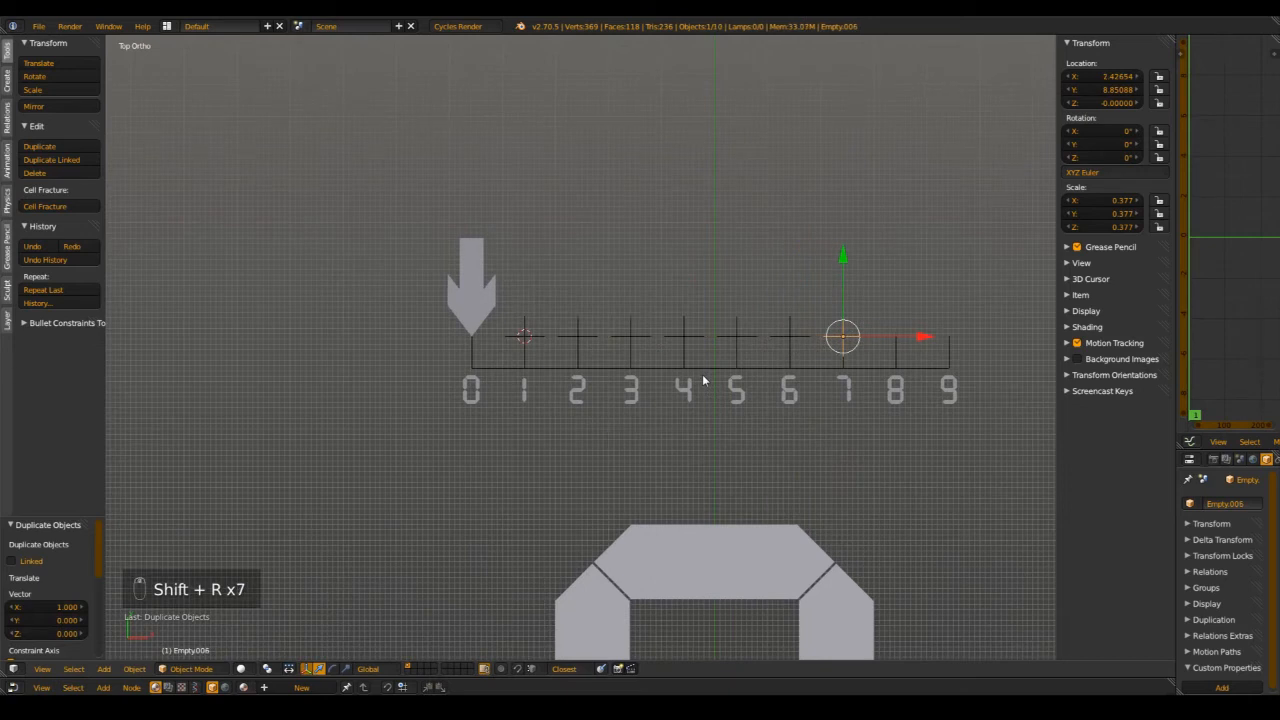
key("shift+r")
key("shift+r")
middle_click_drag(931, 342, 843, 342, "shift")
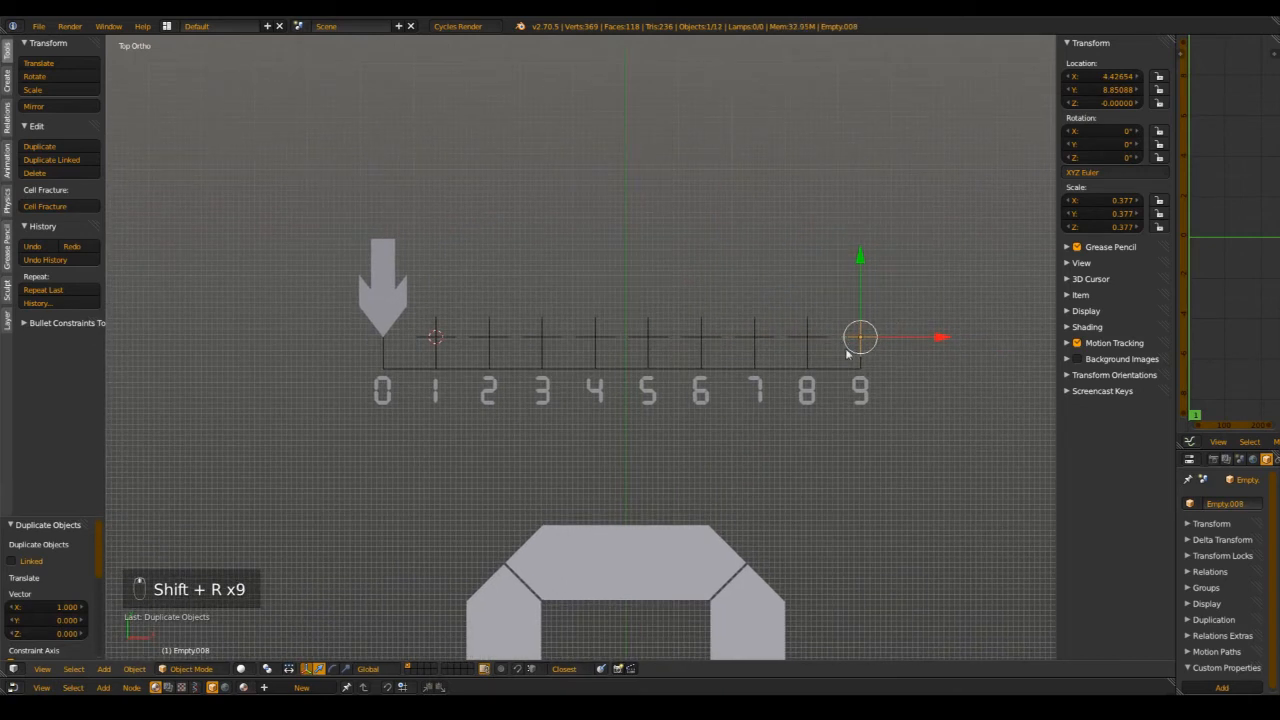
key("shift+r")
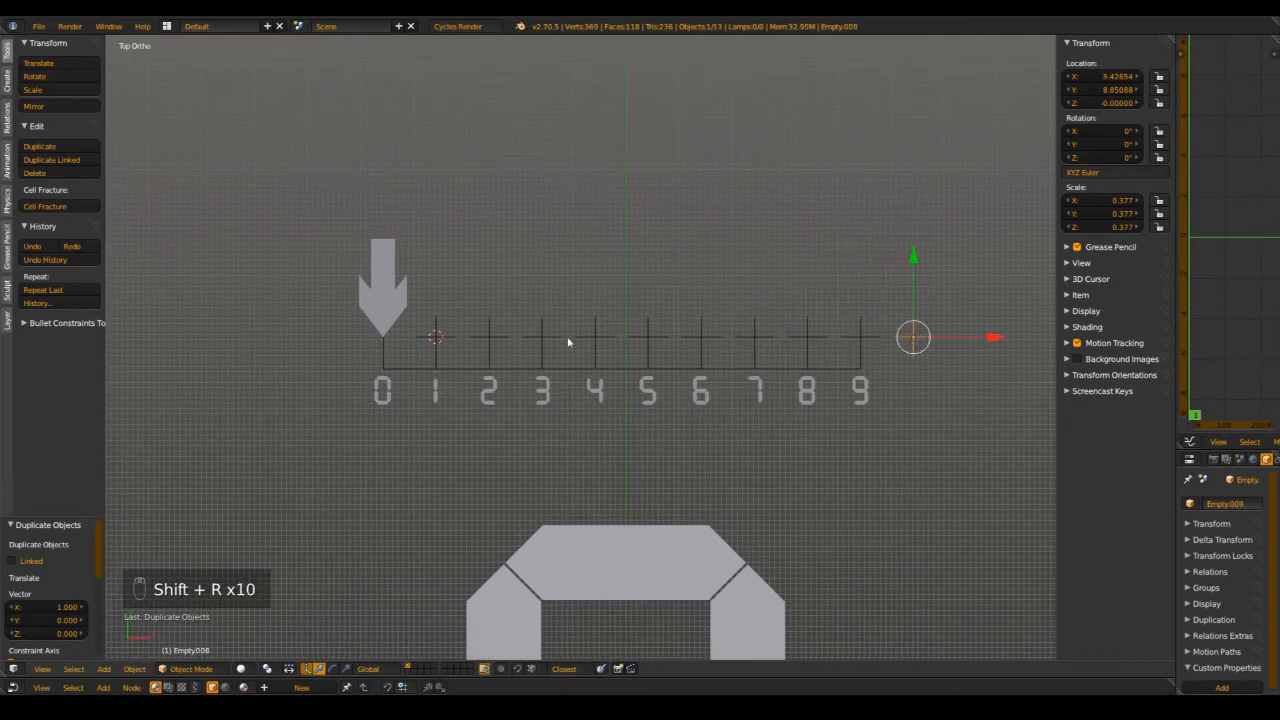
- Test-move the empties at the far end of the scale to check for overlapping duplicates
key("g")
right_click(911, 339)
right_click(864, 339)
key("g")
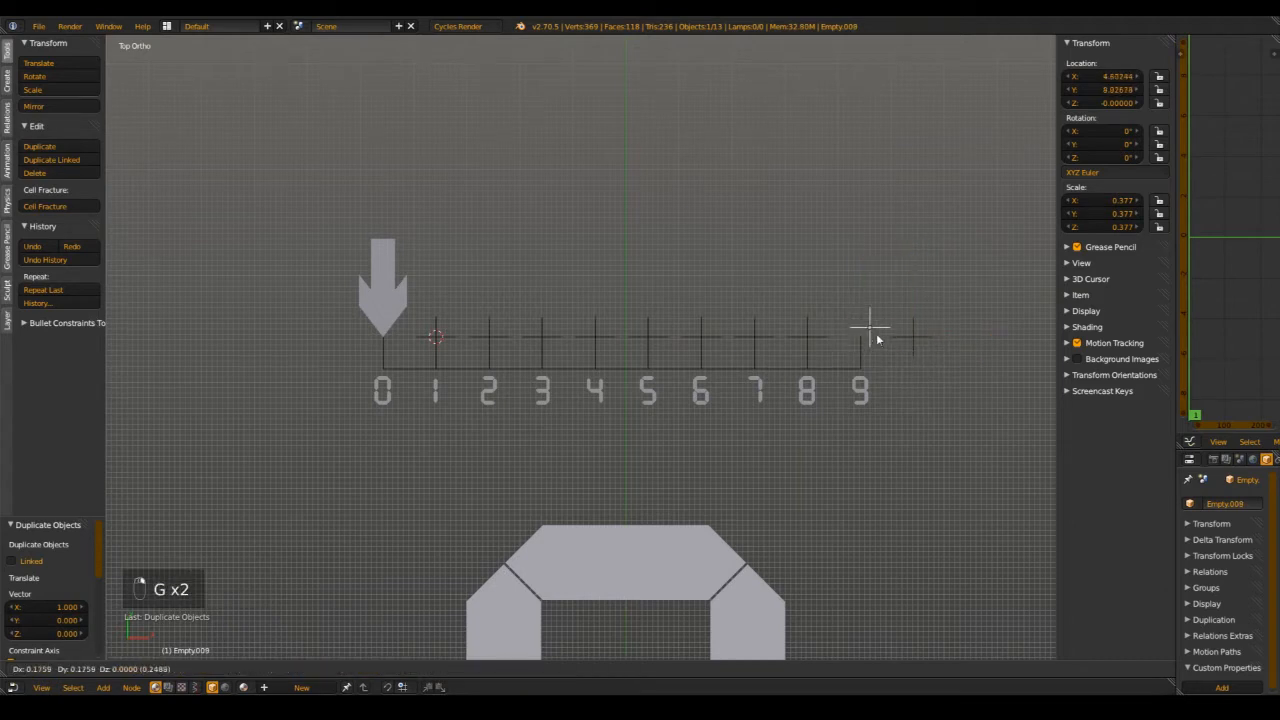
right_click(879, 352)
key("g")
right_click(873, 360)
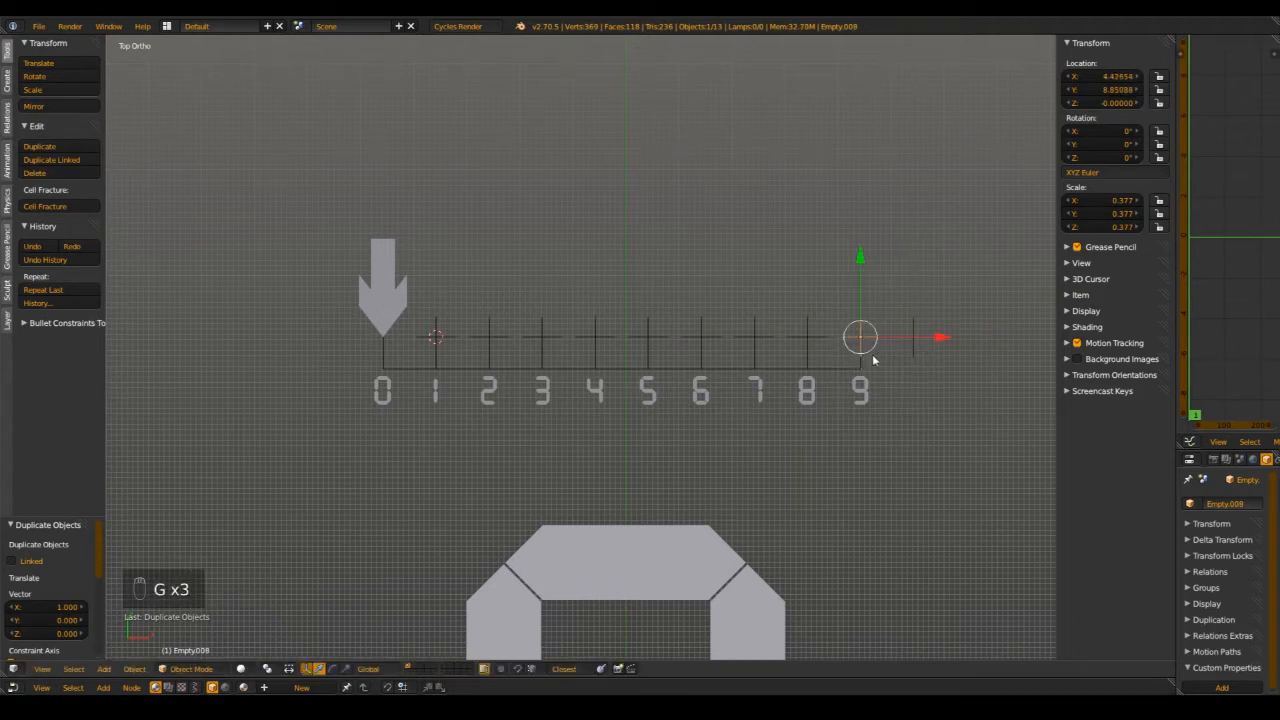
- Deselect everything and save the file
key("a")
key("ctrl+s")
left_click(884, 357)
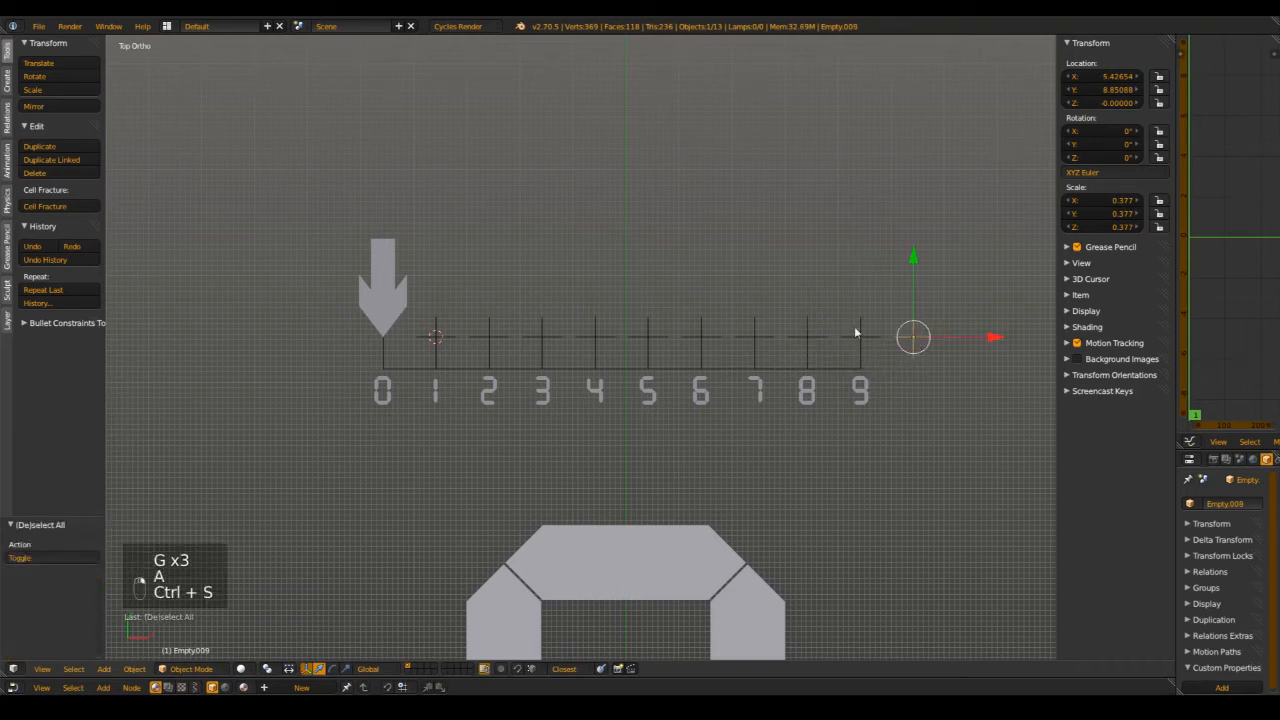
- Parent all ten empties to the number scale with Object (Keep Transform)
right_click(805, 323, "shift")
right_click(755, 325, "shift")
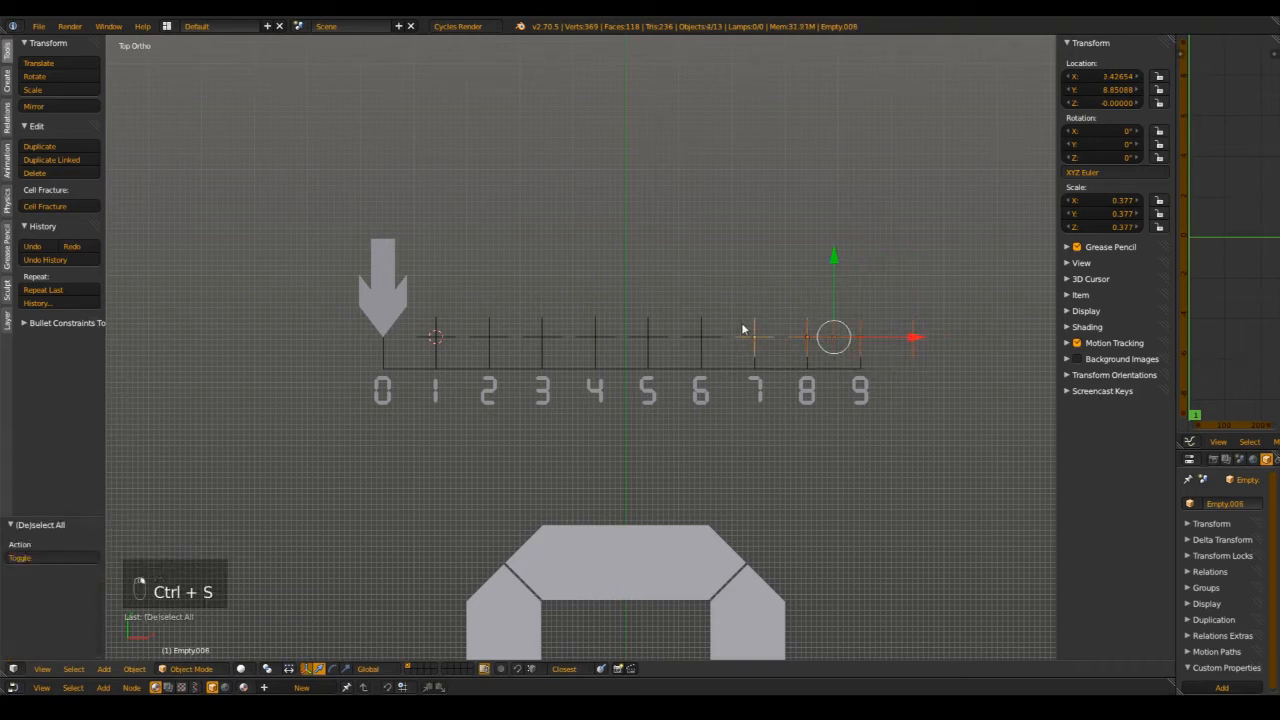
right_click(700, 328, "shift")
right_click(646, 333, "shift")
right_click(593, 330, "shift")
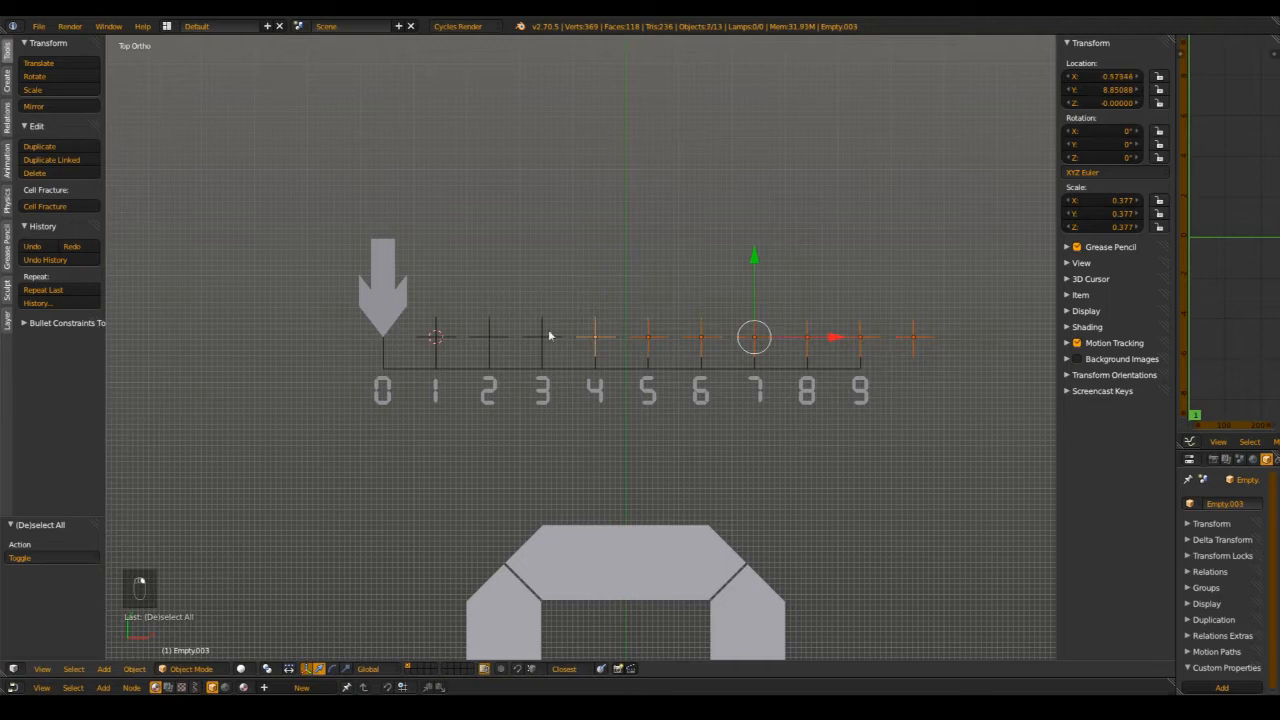
right_click(542, 325, "shift")
right_click(492, 324, "shift")
right_click(437, 333, "shift")
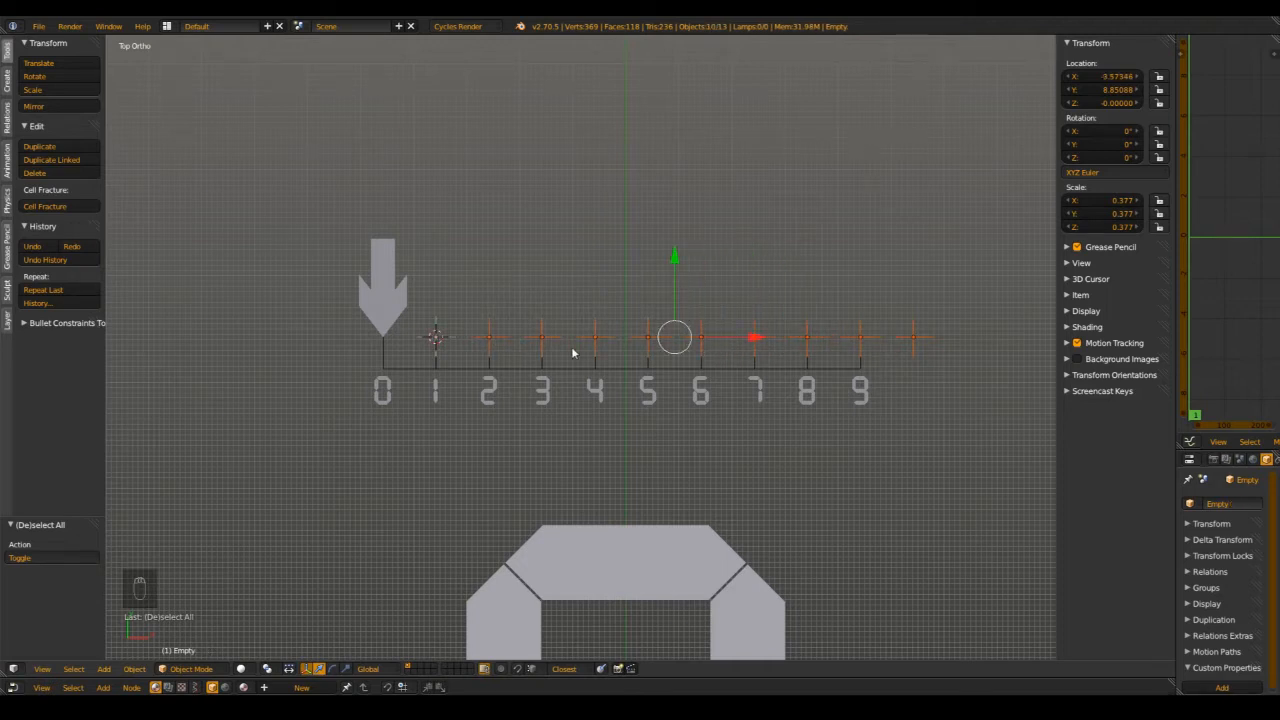
right_click(600, 372, "shift")
key("ctrl+p")
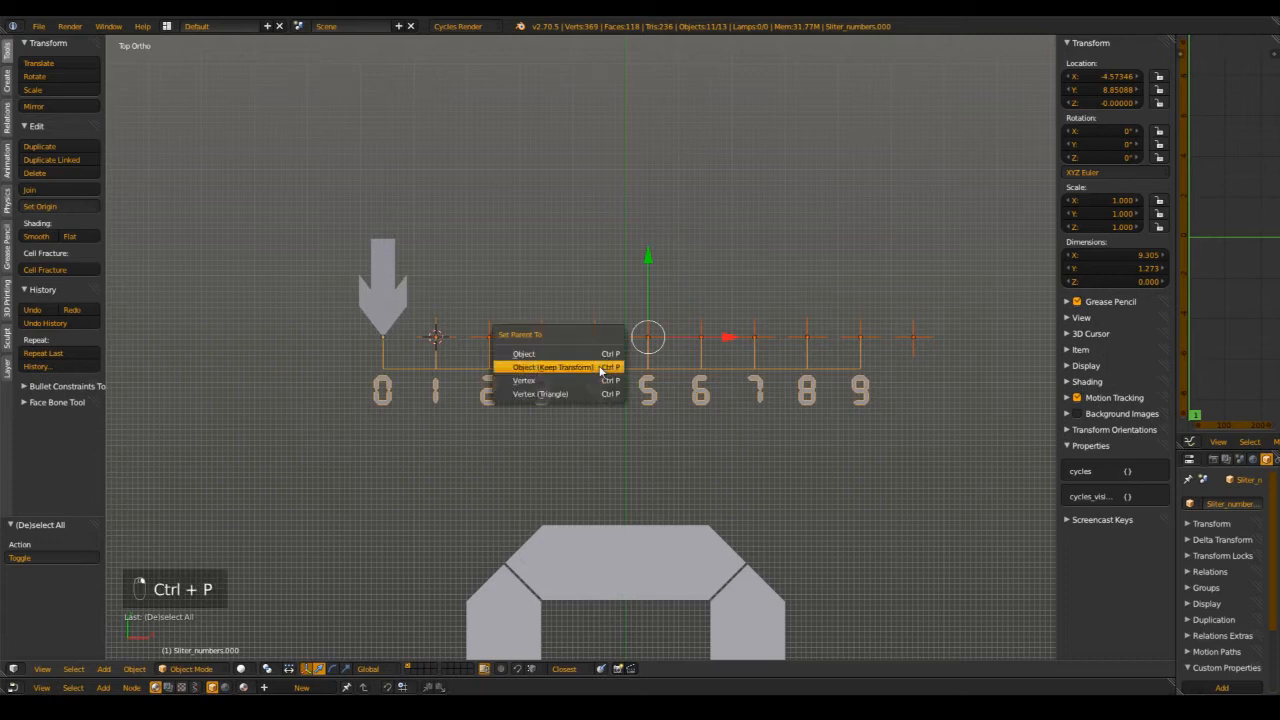
left_click(600, 372)
- Test-move the number scale to check that the empties follow it, and save the file
key("g")
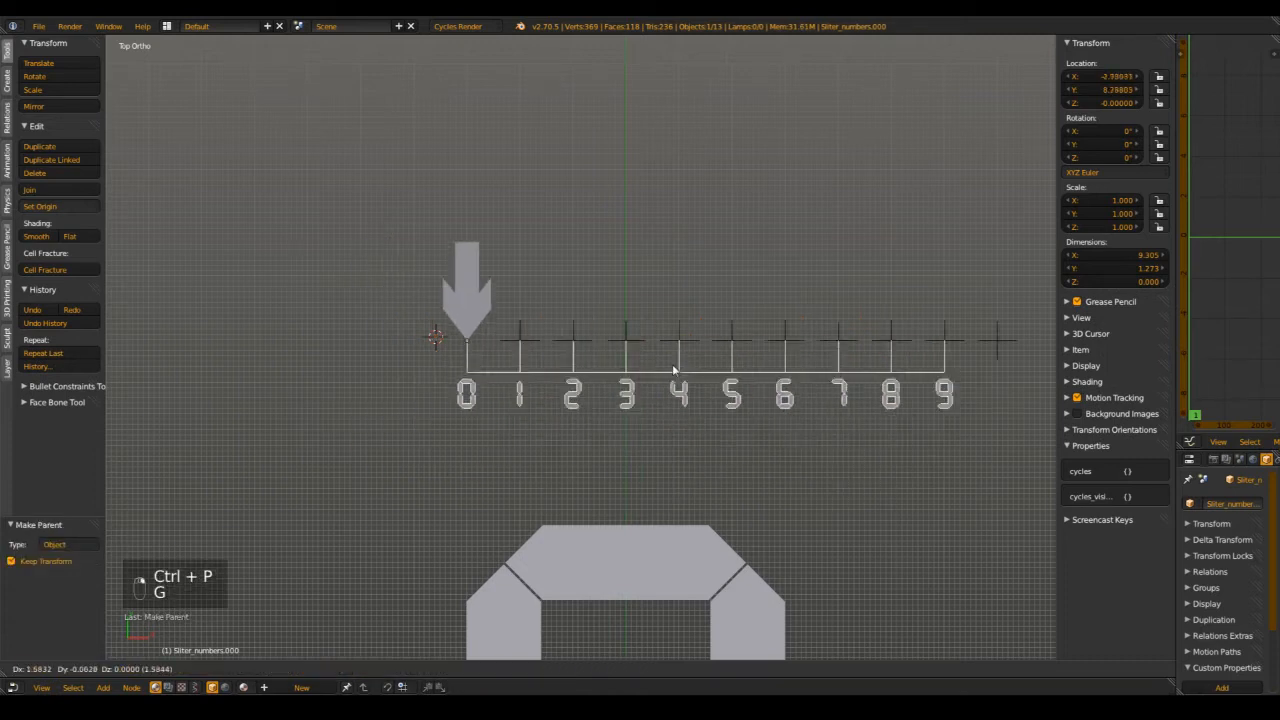
right_click(492, 363)
key("ctrl+s")
left_click(492, 363)
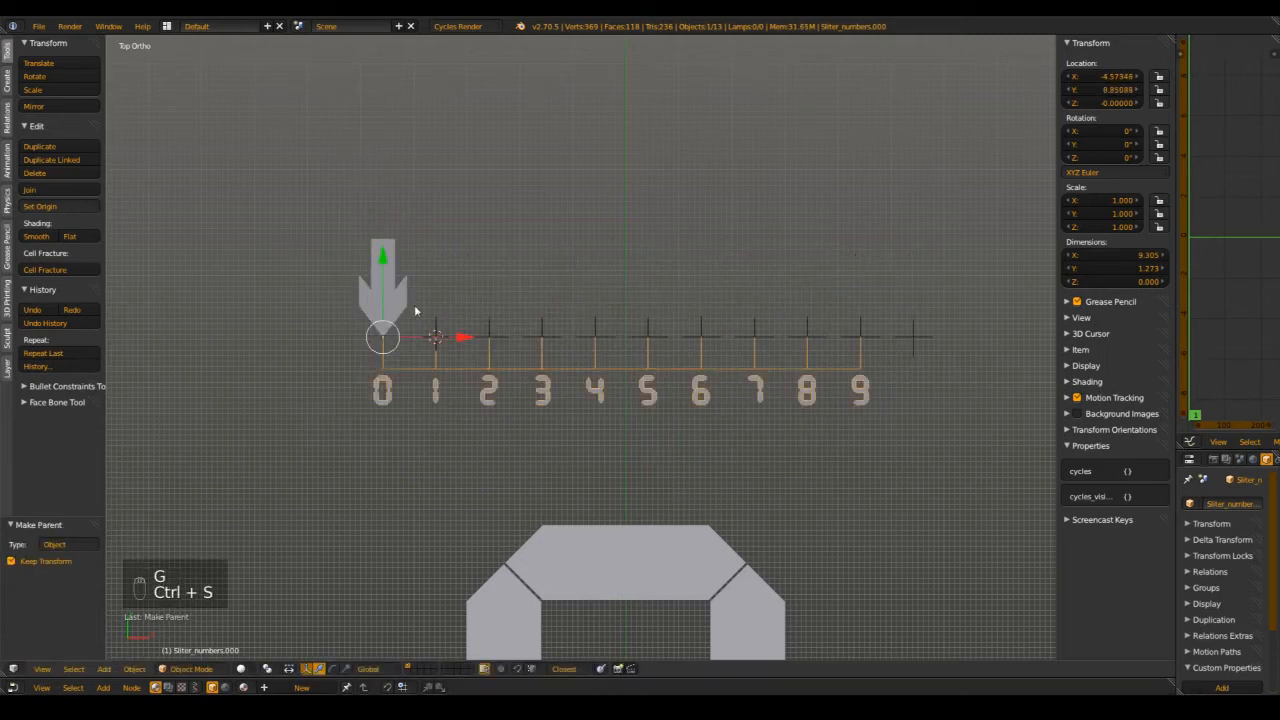
- Test-move the arrow slider and the number scale to check their parenting
right_click(383, 305)
key("g")
right_click(572, 365)
right_click(572, 362)
key("g")
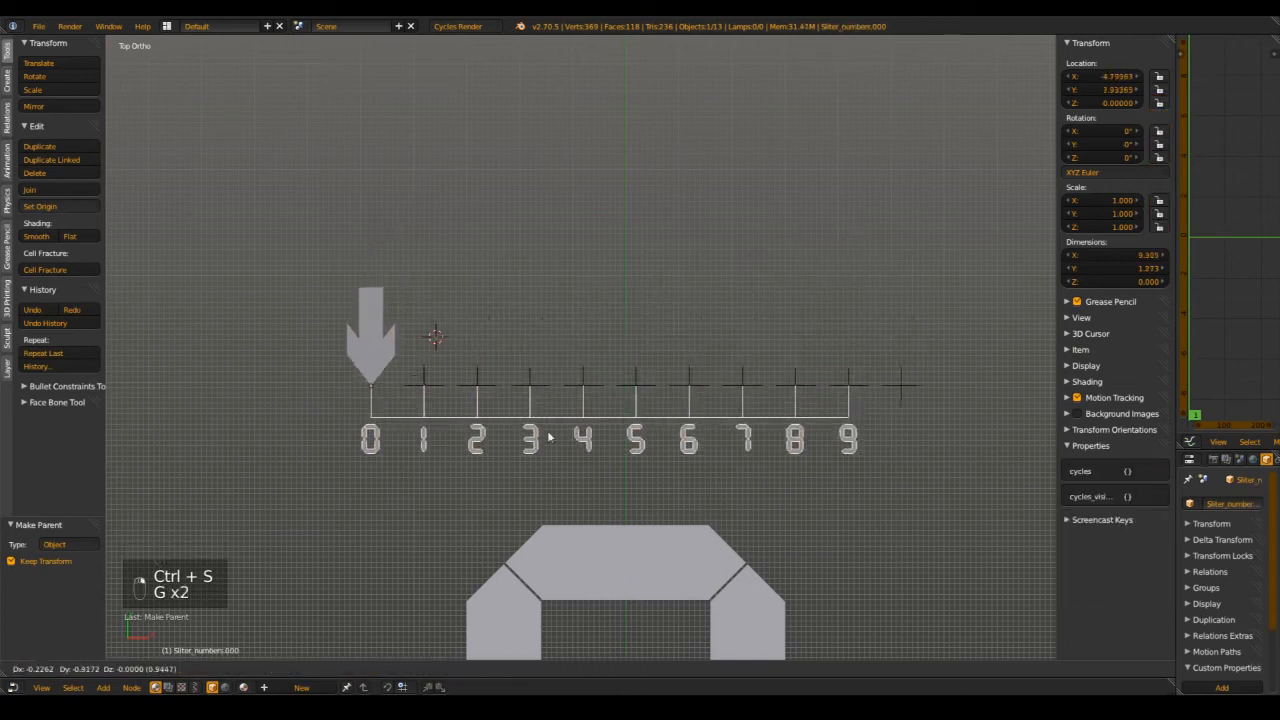
right_click(554, 370)
- Clear the selection and save the file
key("a")
key("ctrl+s")
left_click(542, 366)
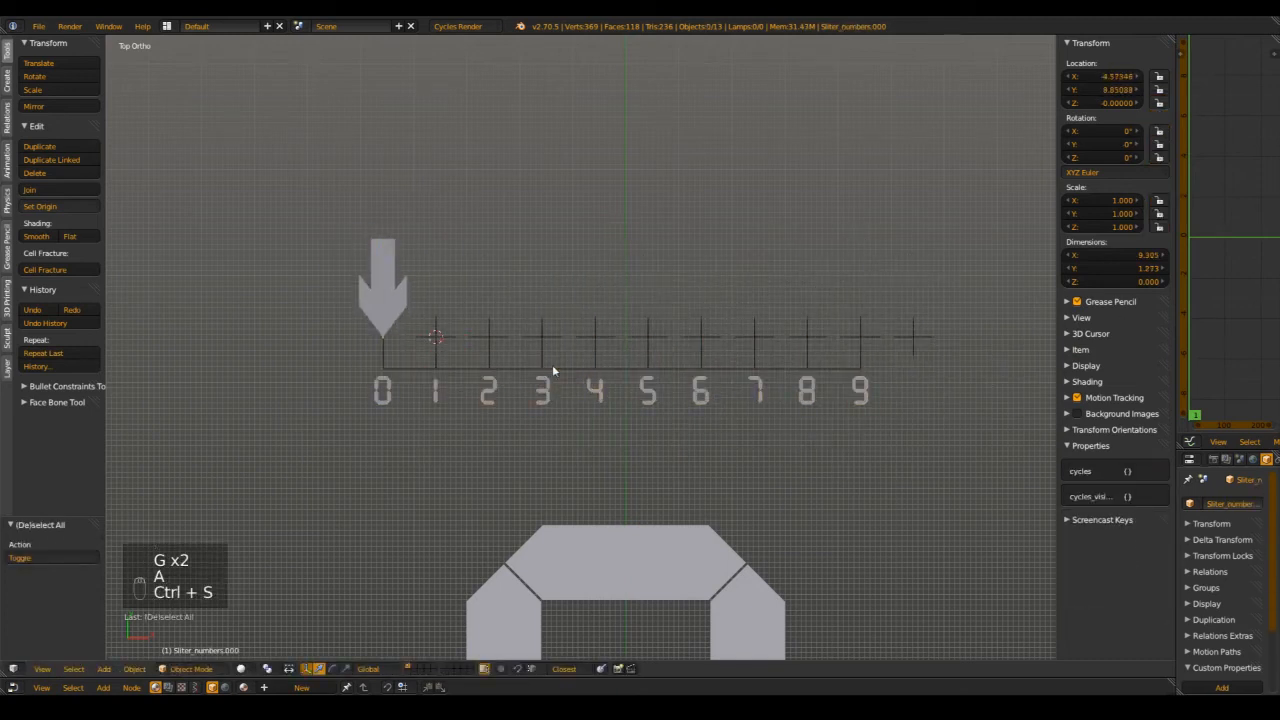
- Select the large seven-segment digit and add drivers to its custom properties 0 and 1
scroll(582, 345, "down", 5)
scroll(606, 434, "up", 2)
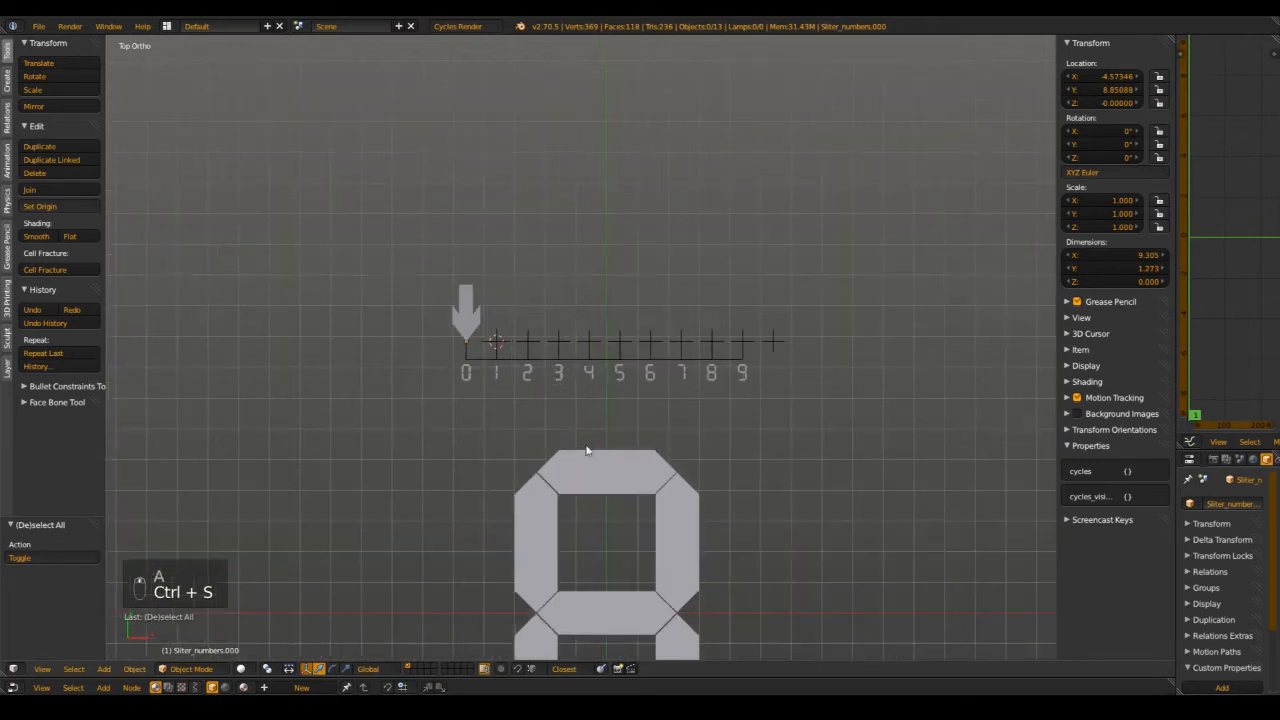
key("g")
right_click(613, 449)
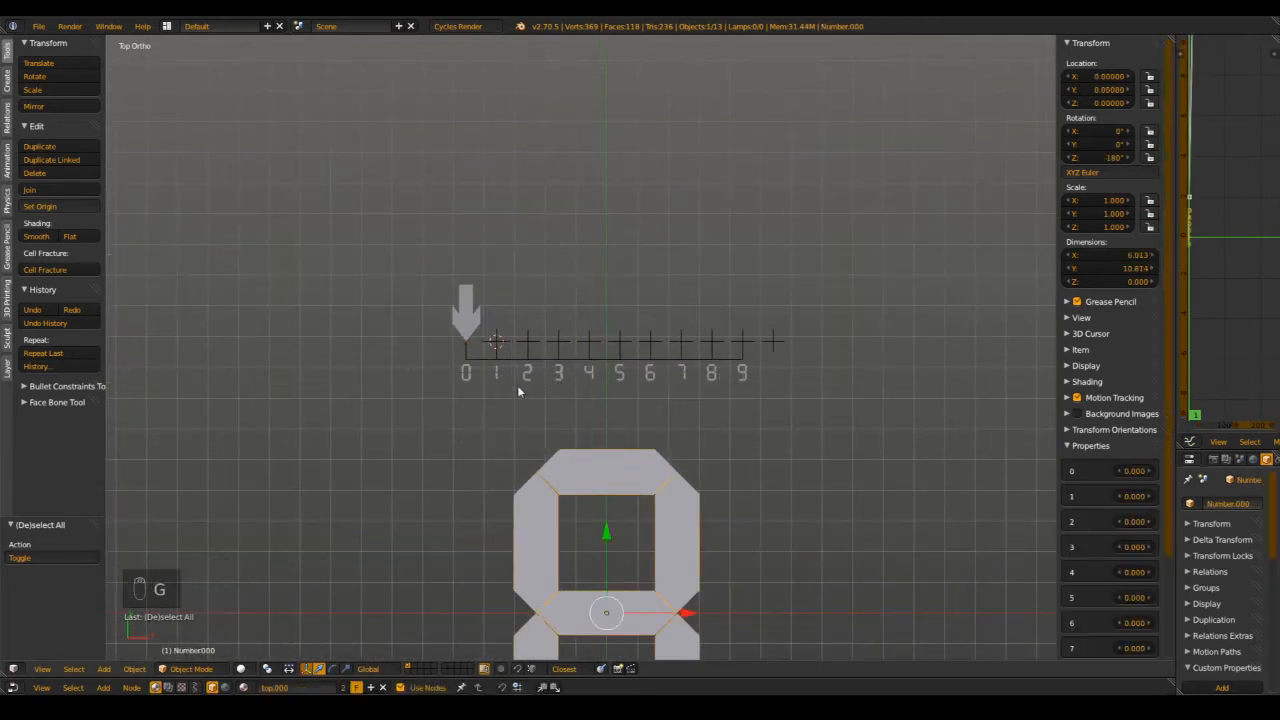
middle_click_drag(612, 333, 608, 148, "shift")
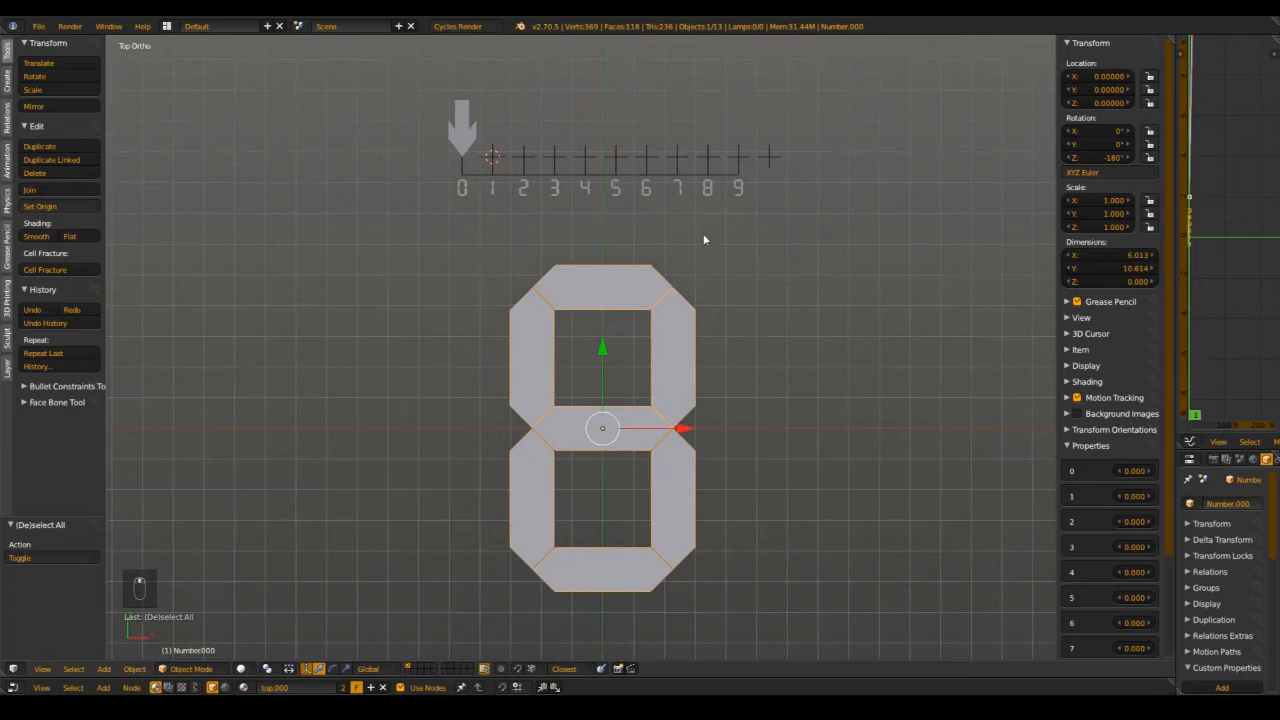
right_click(1140, 475)
left_click(1128, 391)
right_click(1128, 497)
left_click(1134, 498)
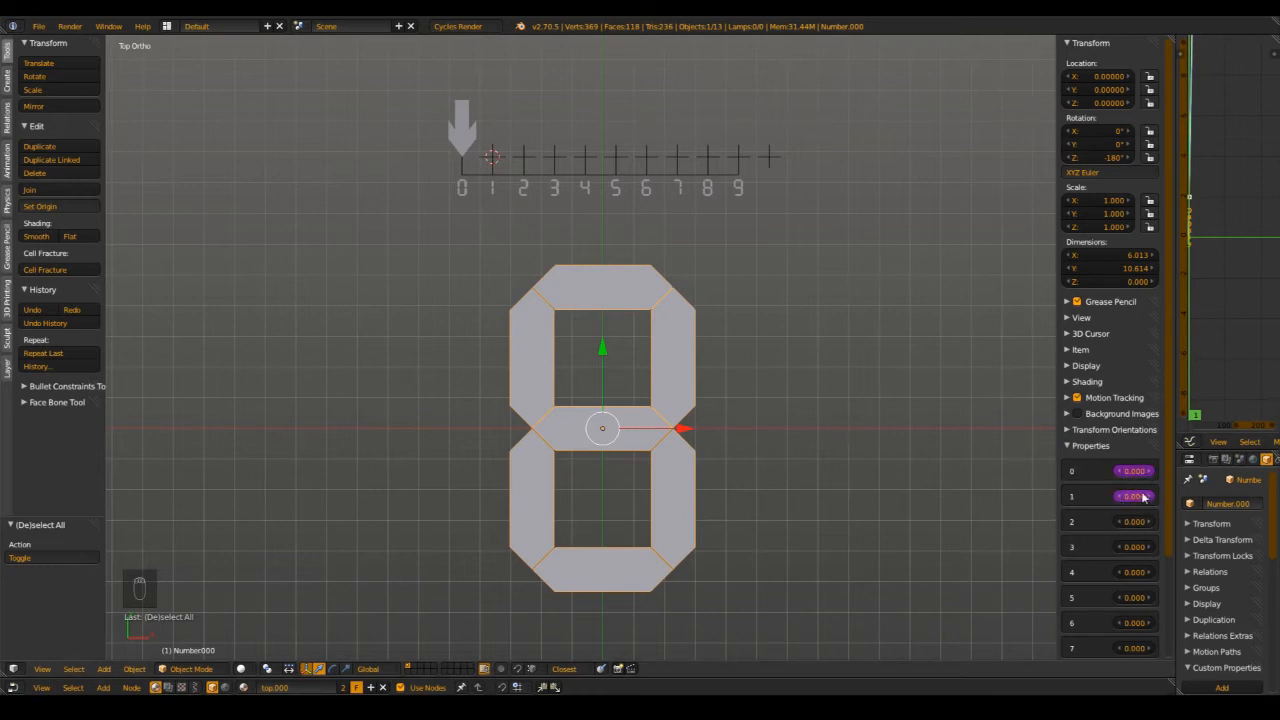
scroll(450, 140, "up", 2)
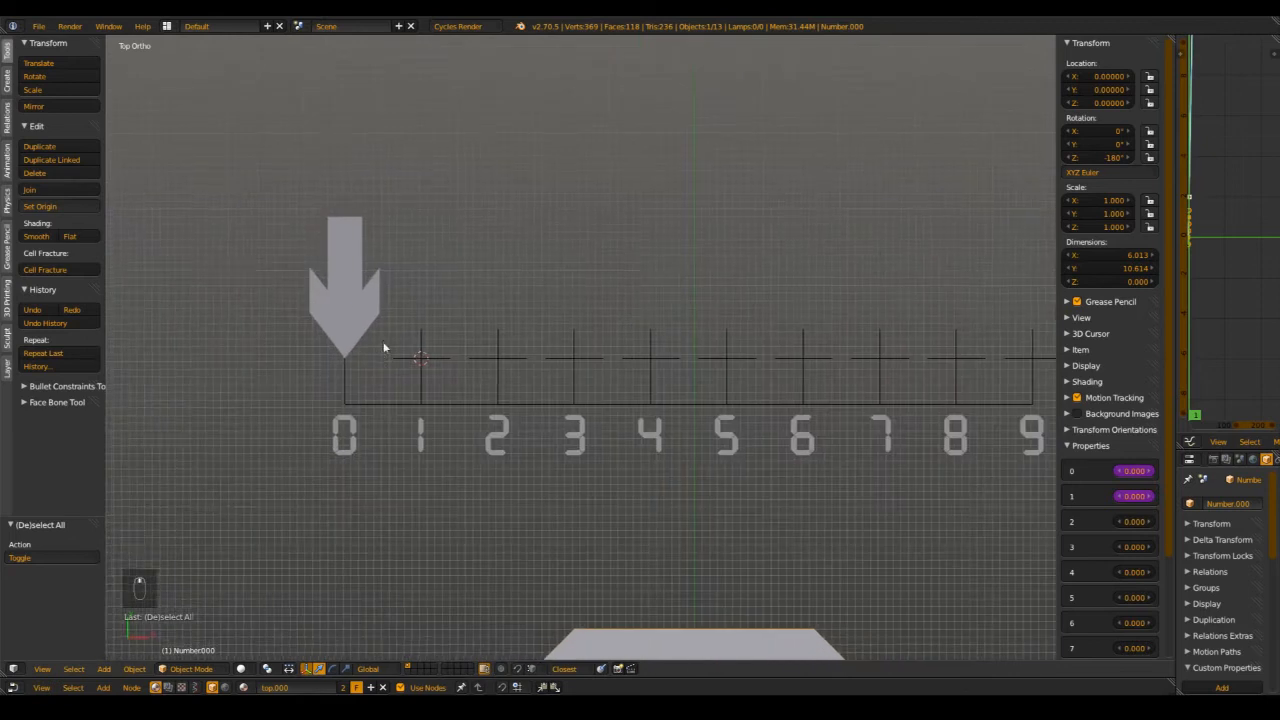
scroll(383, 348, "down", 3, "shift")
scroll(1077, 489, "down", 4)
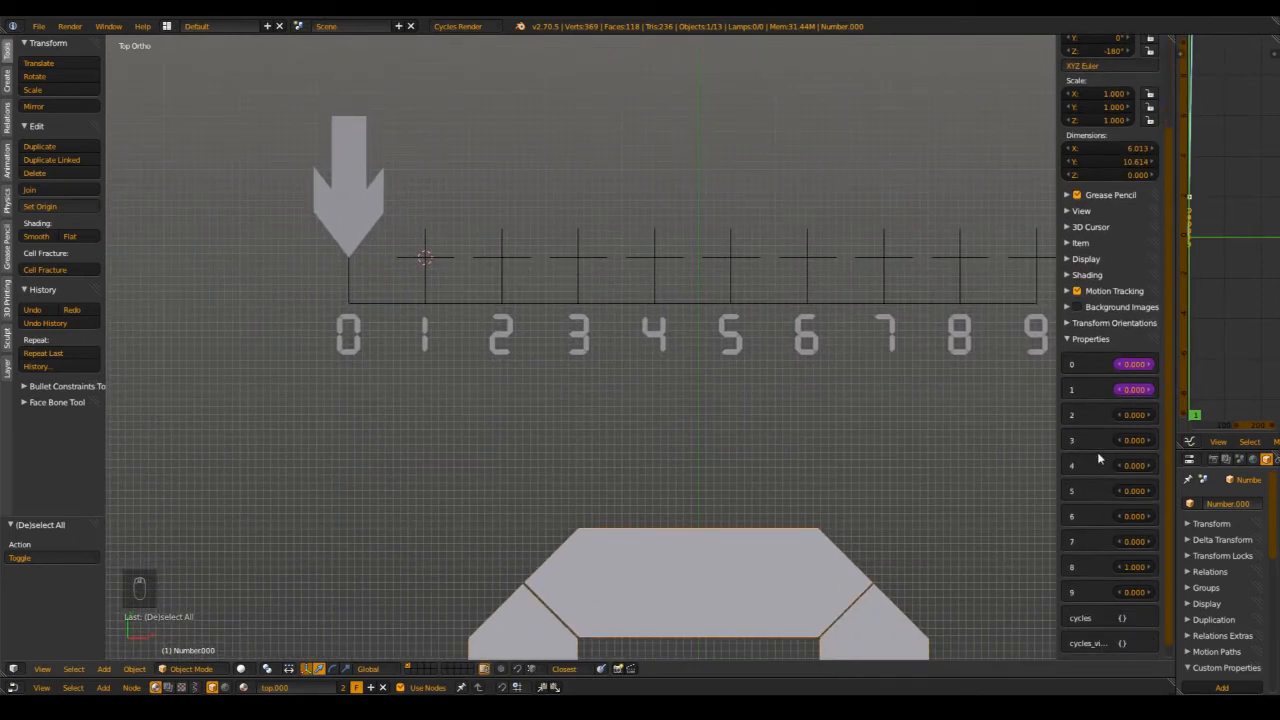
scroll(447, 212, "up", 3, "shift")
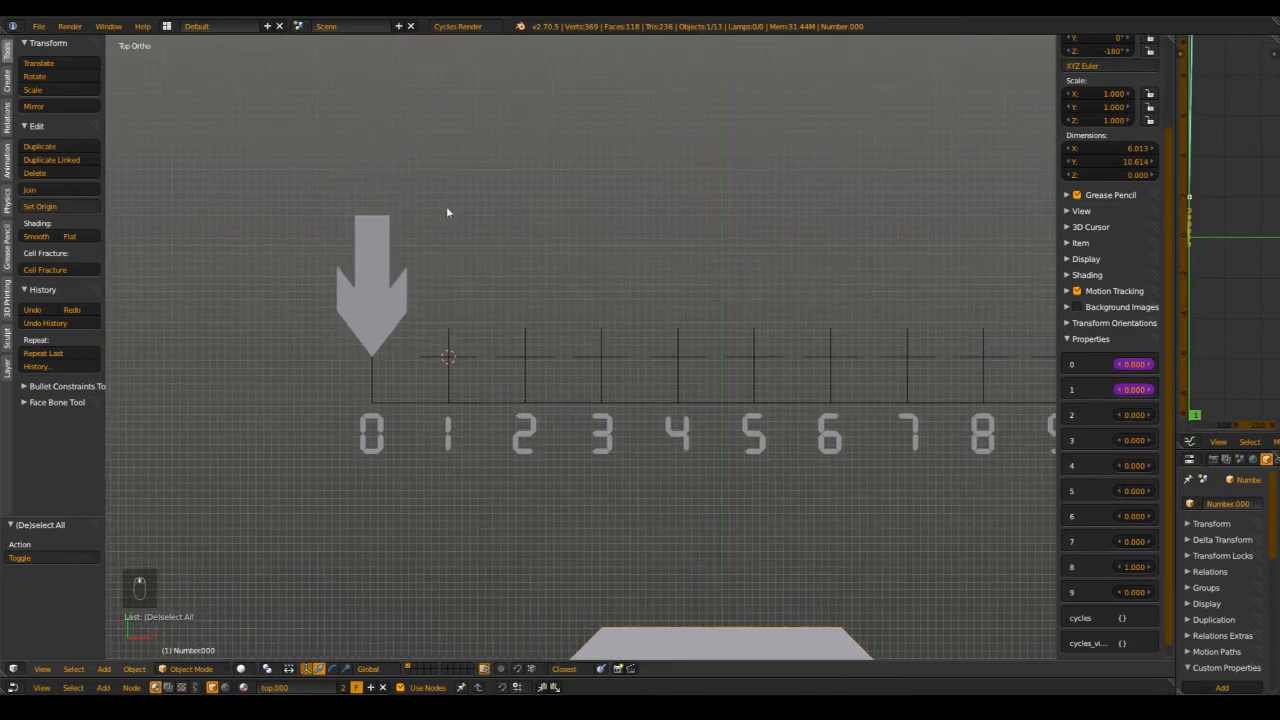
- Widen the Graph Editor, hide the 3D view's properties, and display the driver settings of custom property 0
left_click_drag(1175, 218, 720, 265)
key("n")
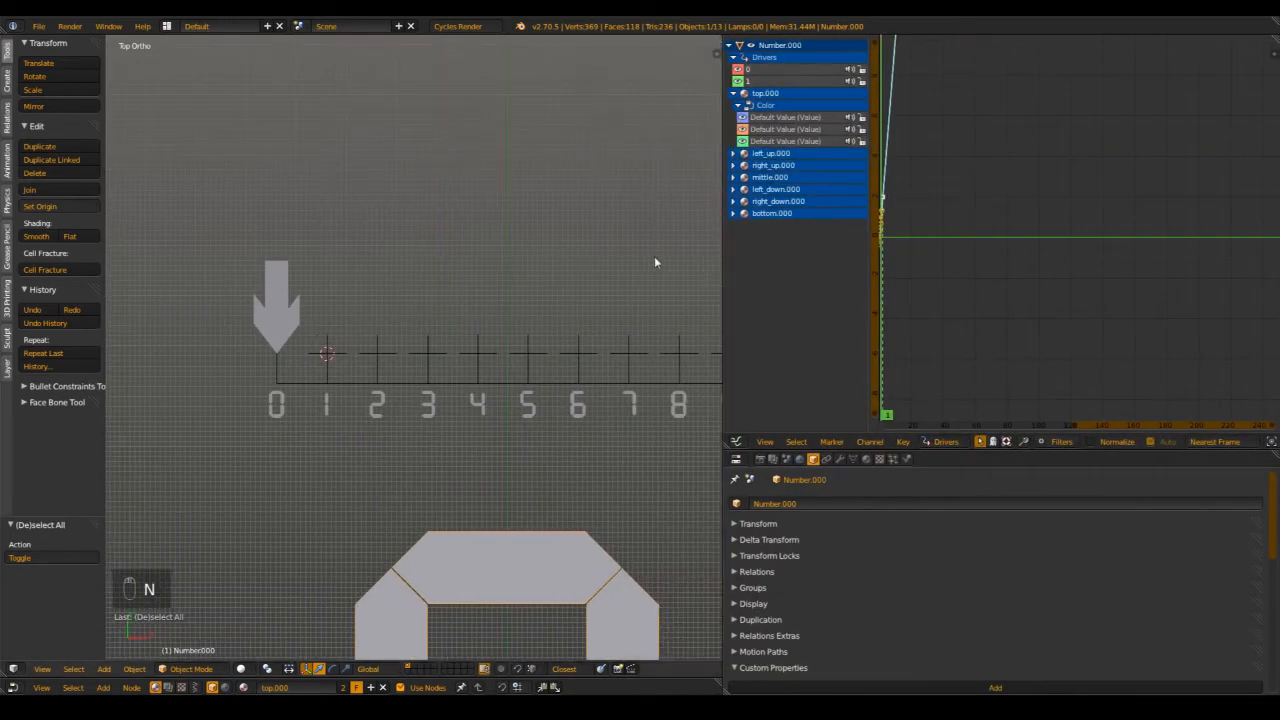
key("n")
key("n")
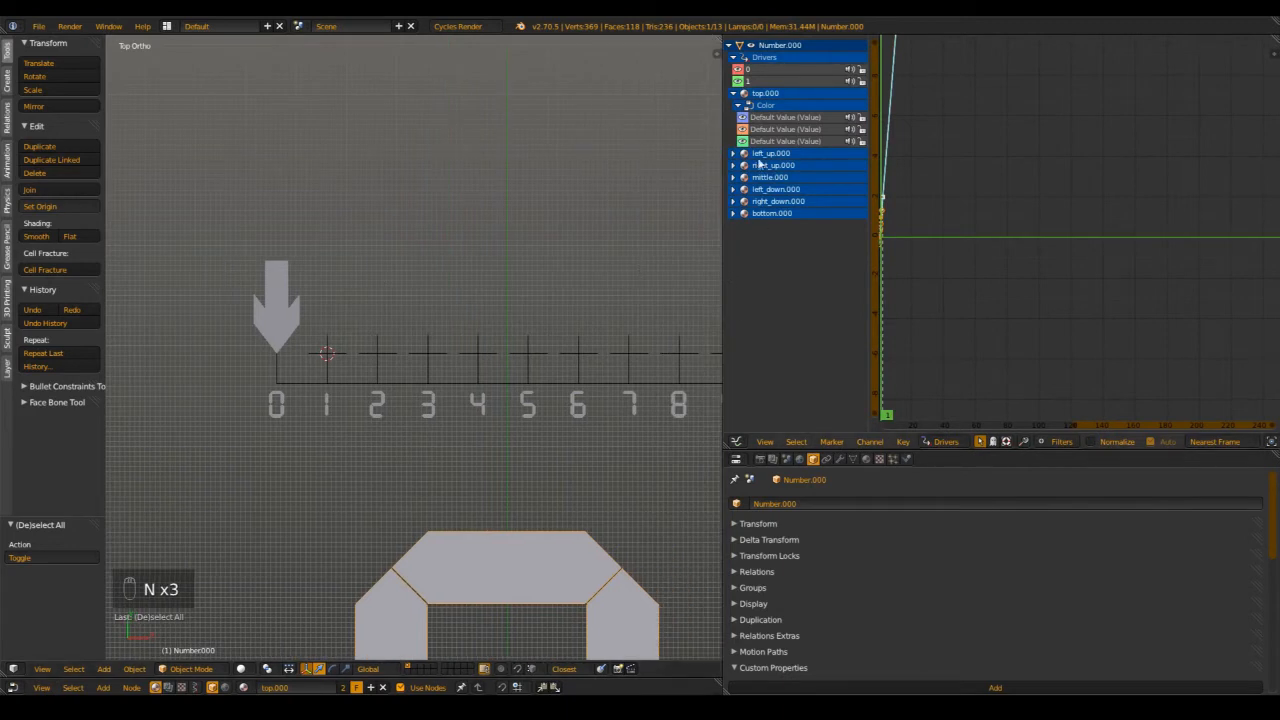
left_click(766, 68)
left_click(1271, 53)
- Select the empty one unit past the 9 tick and display its object name
middle_click_drag(342, 260, 350, 213, "shift")
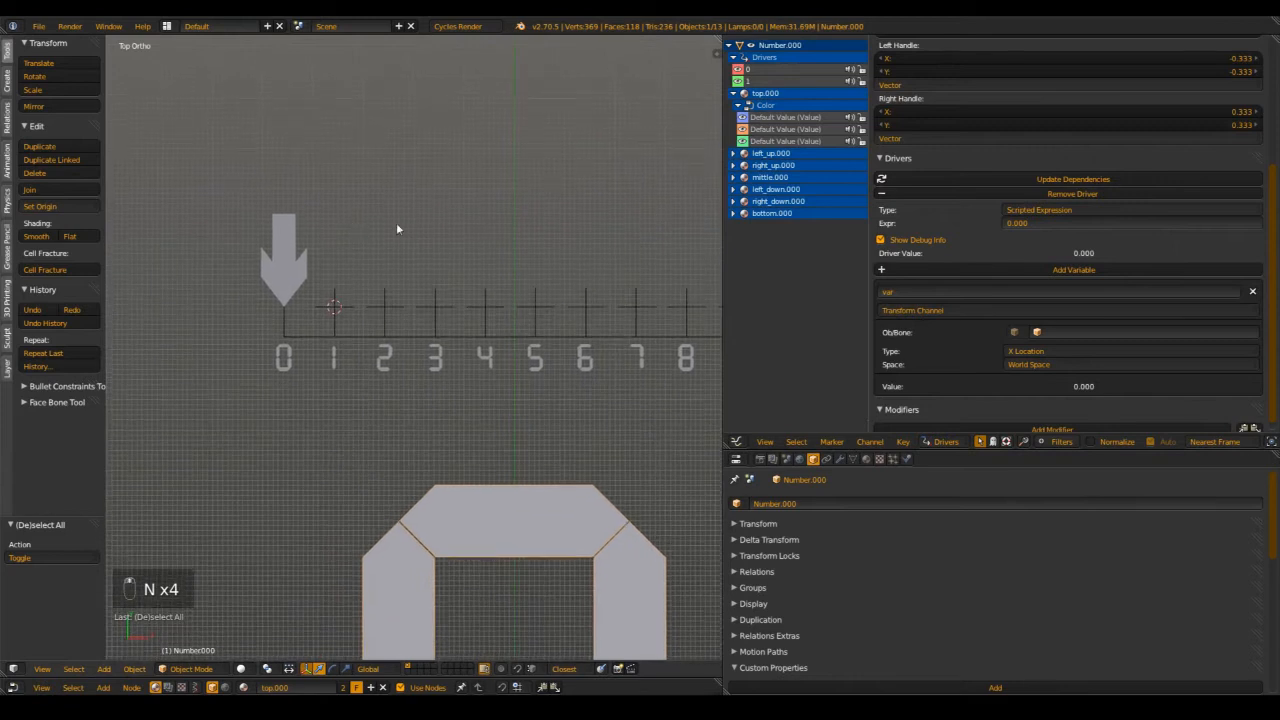
scroll(410, 275, "down", 2)
scroll(440, 305, "up", 2)
middle_click_drag(481, 328, 350, 339, "shift")
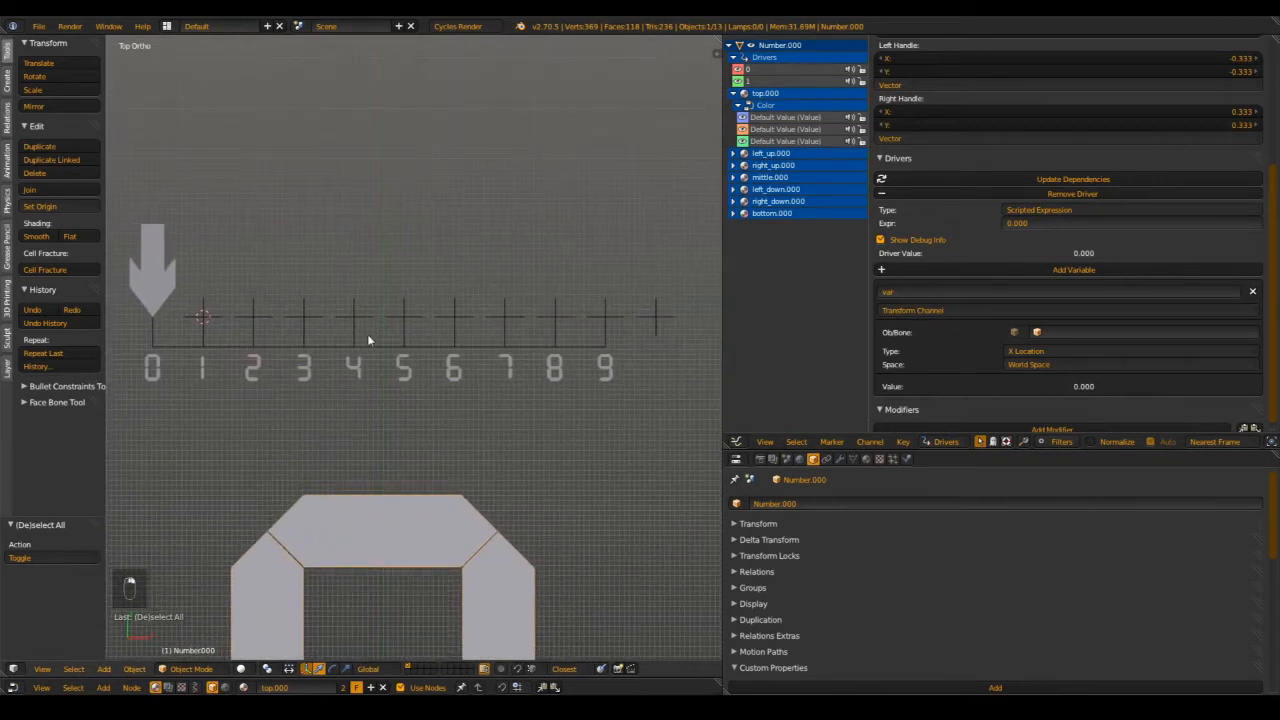
right_click(655, 318)
key("n")
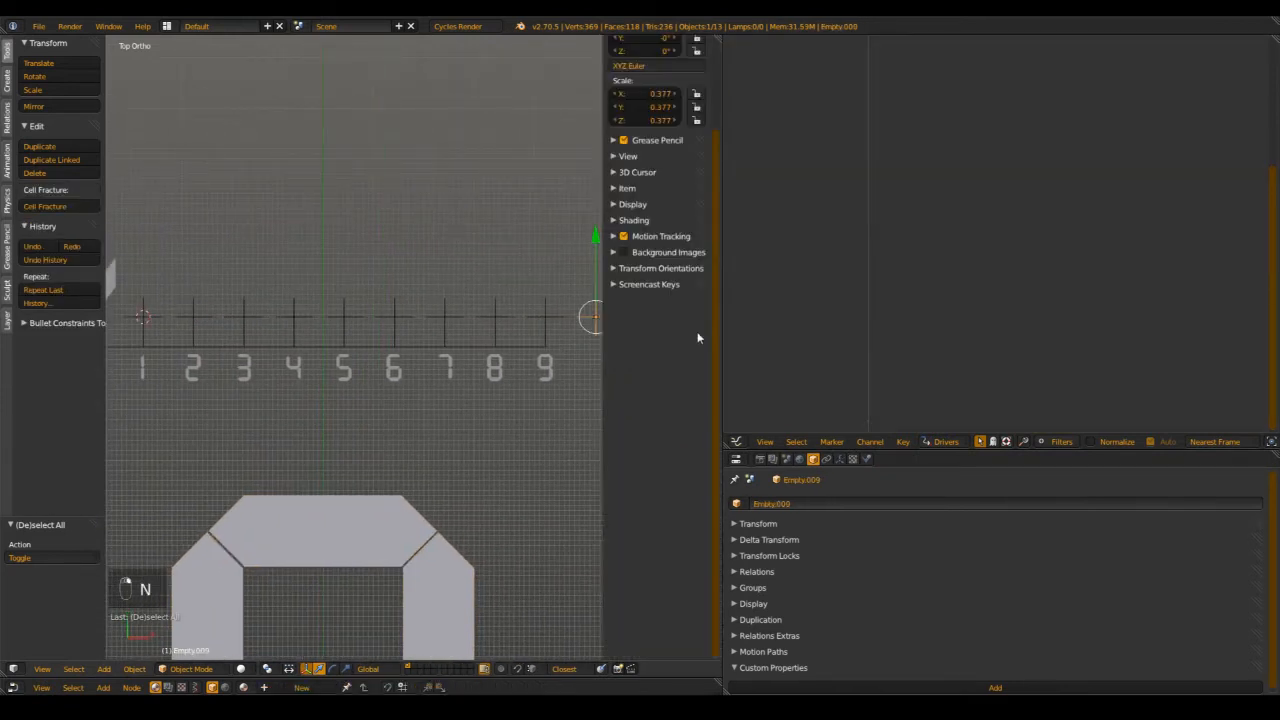
left_click(633, 158)
left_click(633, 158)
left_click(632, 188)
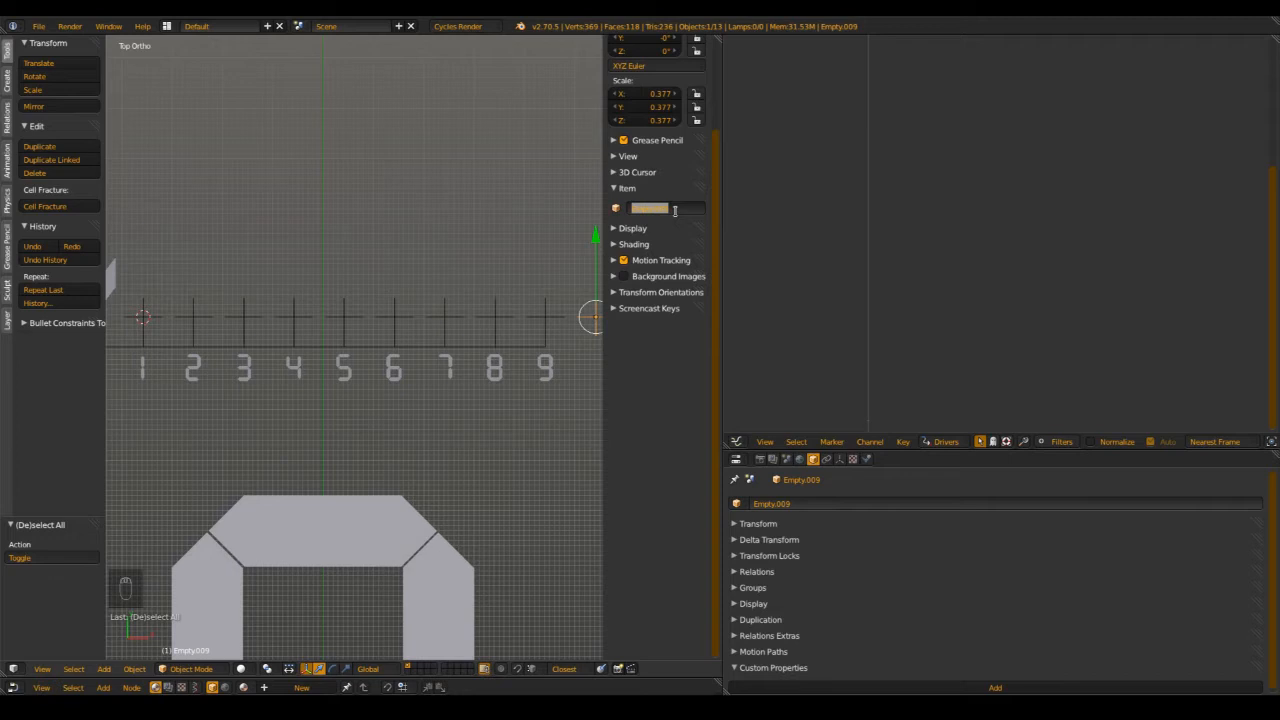
- Rename the empty past the 9 tick as Con.000 and copy that name
key("Escape")
left_click(683, 208)
type("v")
key("BackSpace")
key("BackSpace")
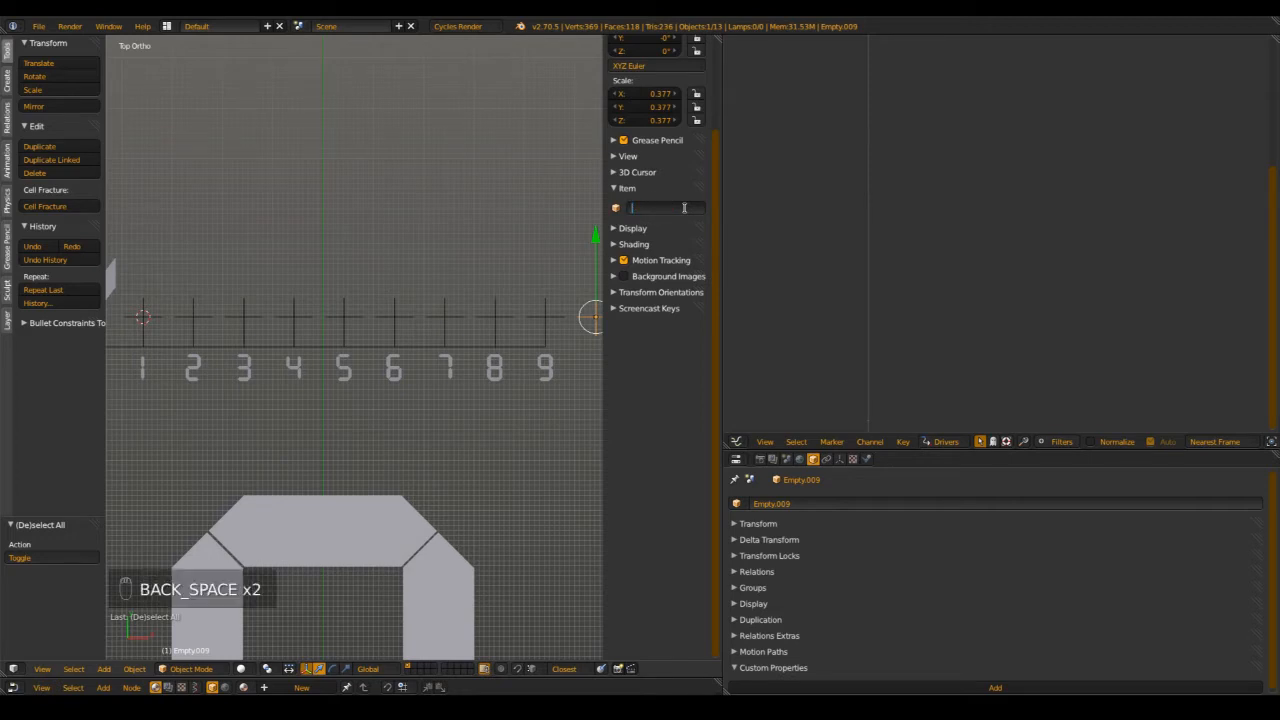
type("Con.000")
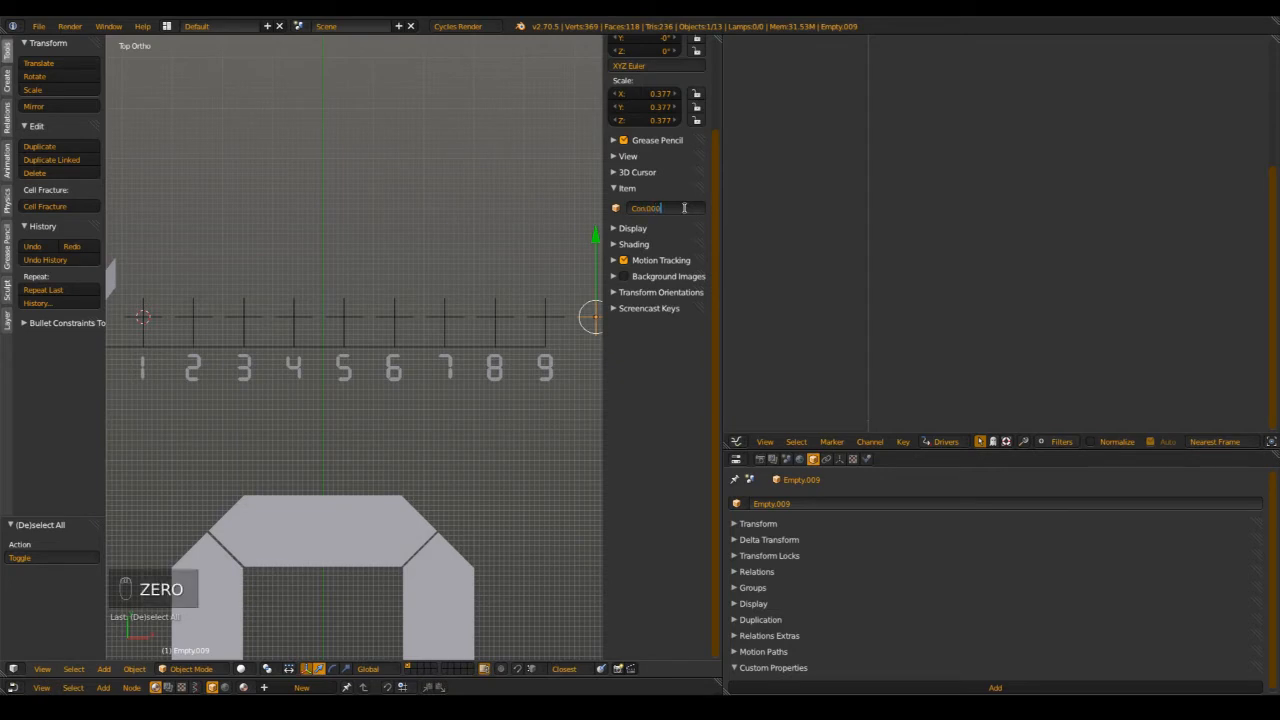
key("Return")
key("ctrl+c")
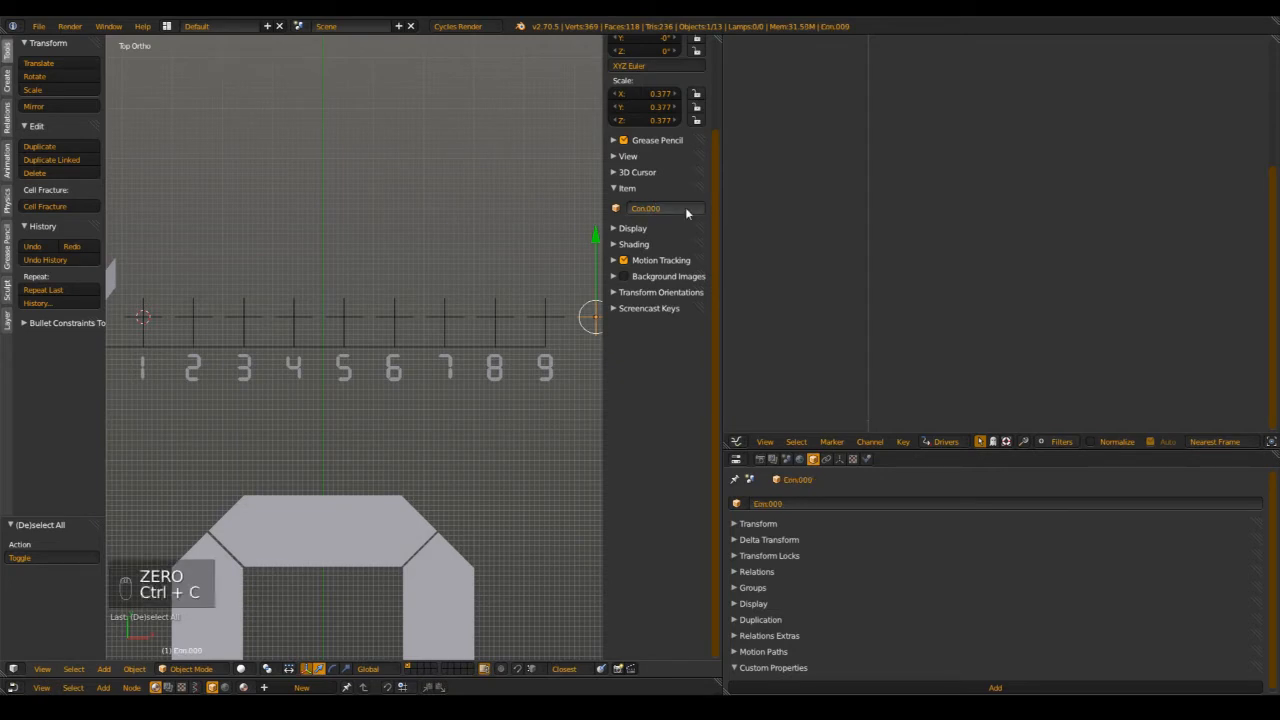
- Rename the empty at the 9 tick as Con.001 using the copied name
right_click(541, 311)
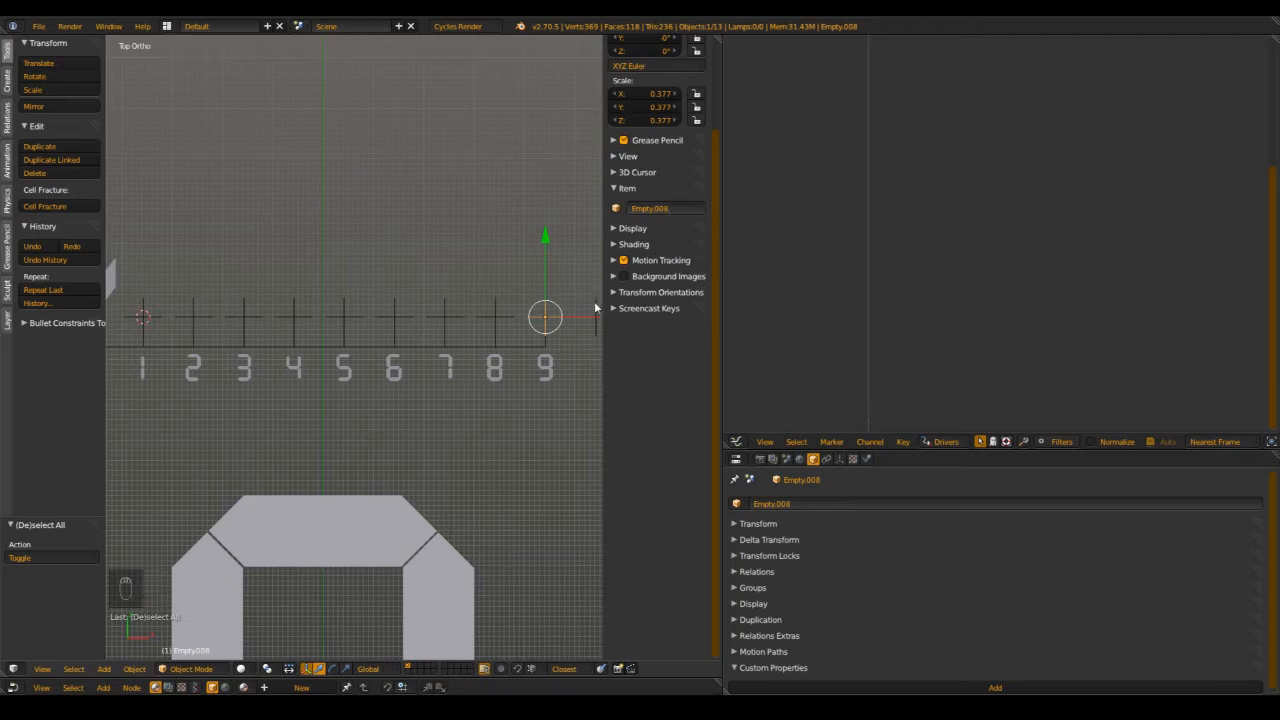
right_click(594, 301)
left_click(700, 210)
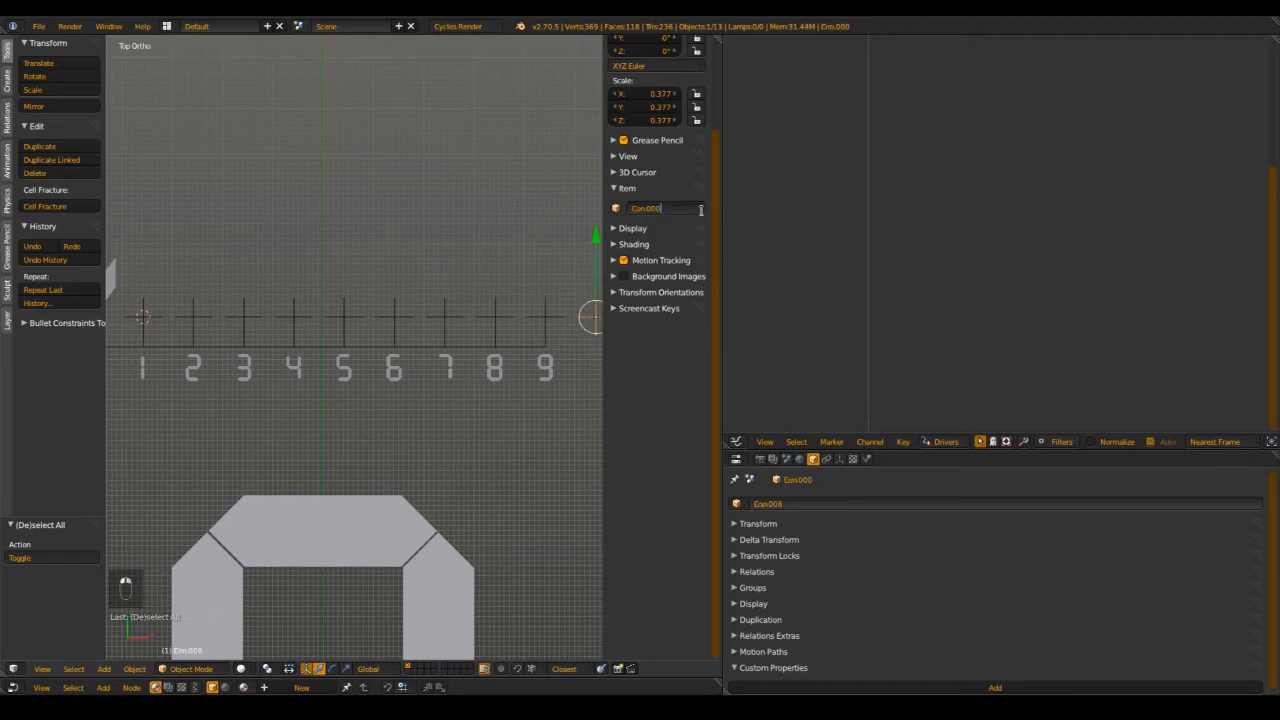
key("Return")
right_click(557, 311)
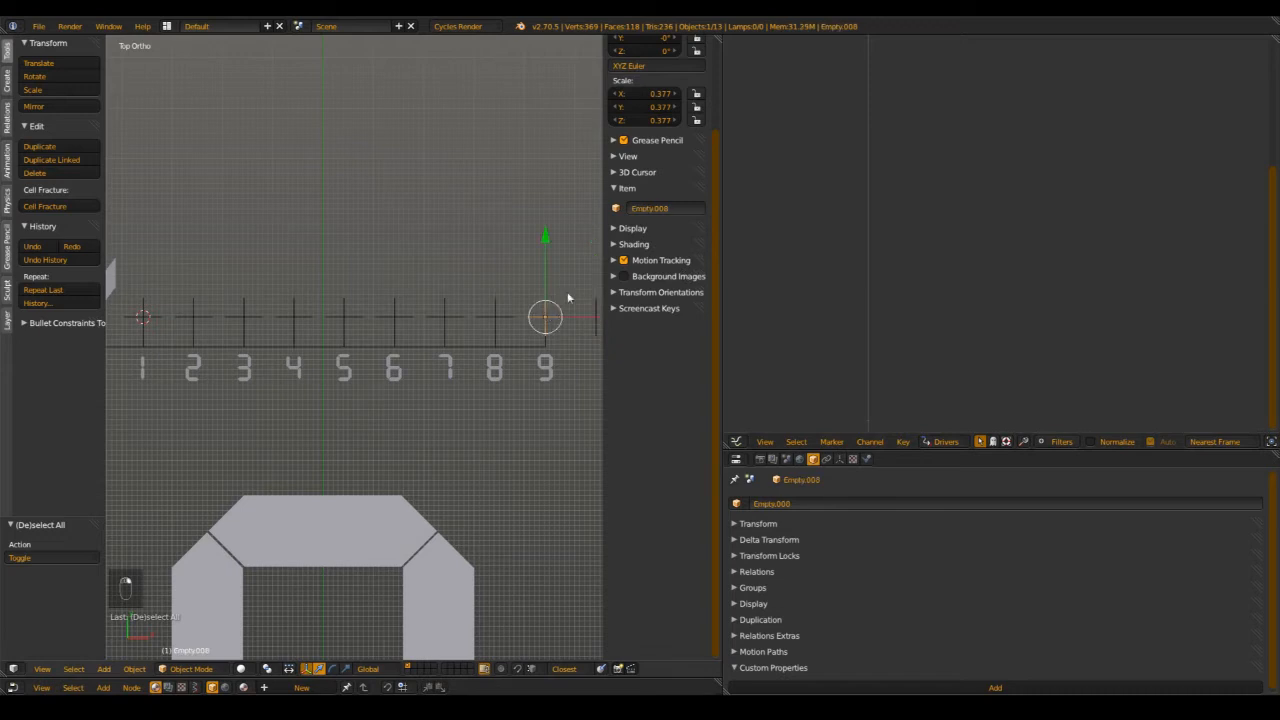
left_click(673, 207)
key("ctrl+v")
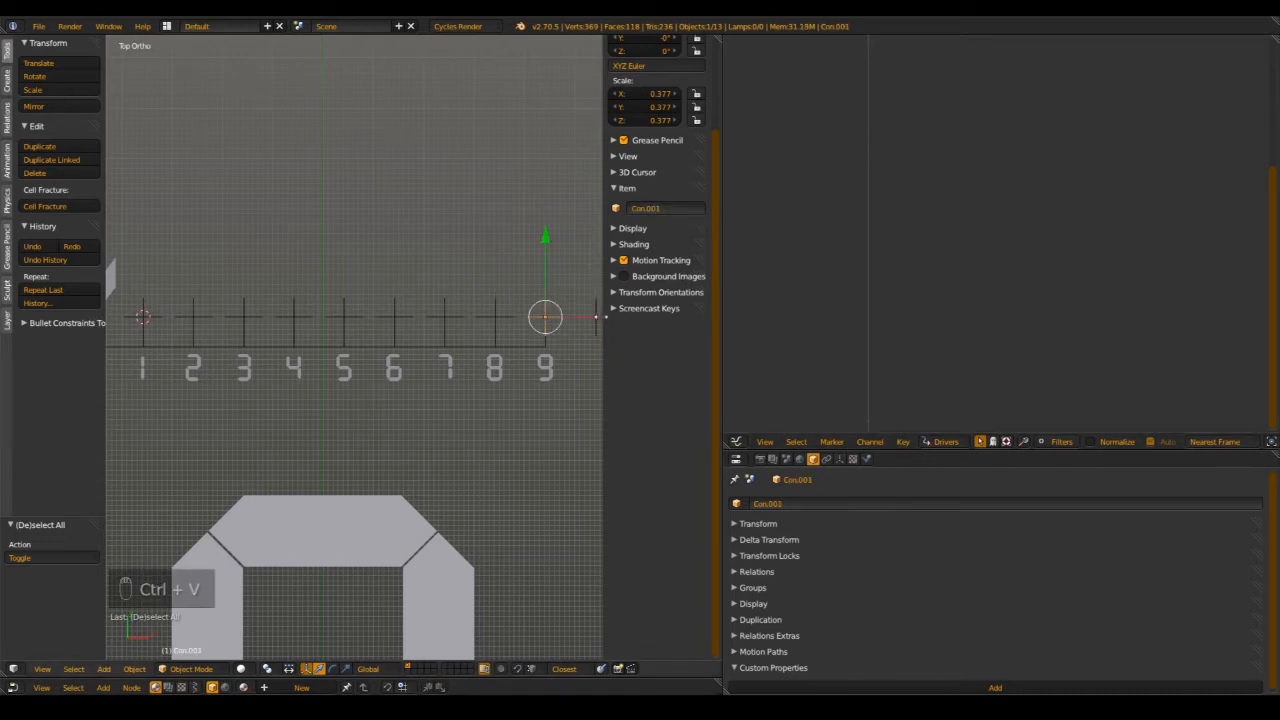
- Paste the copied name Con.000 onto the empty at the 8 tick and check the names of the neighbouring empties
right_click(598, 315)
right_click(545, 318)
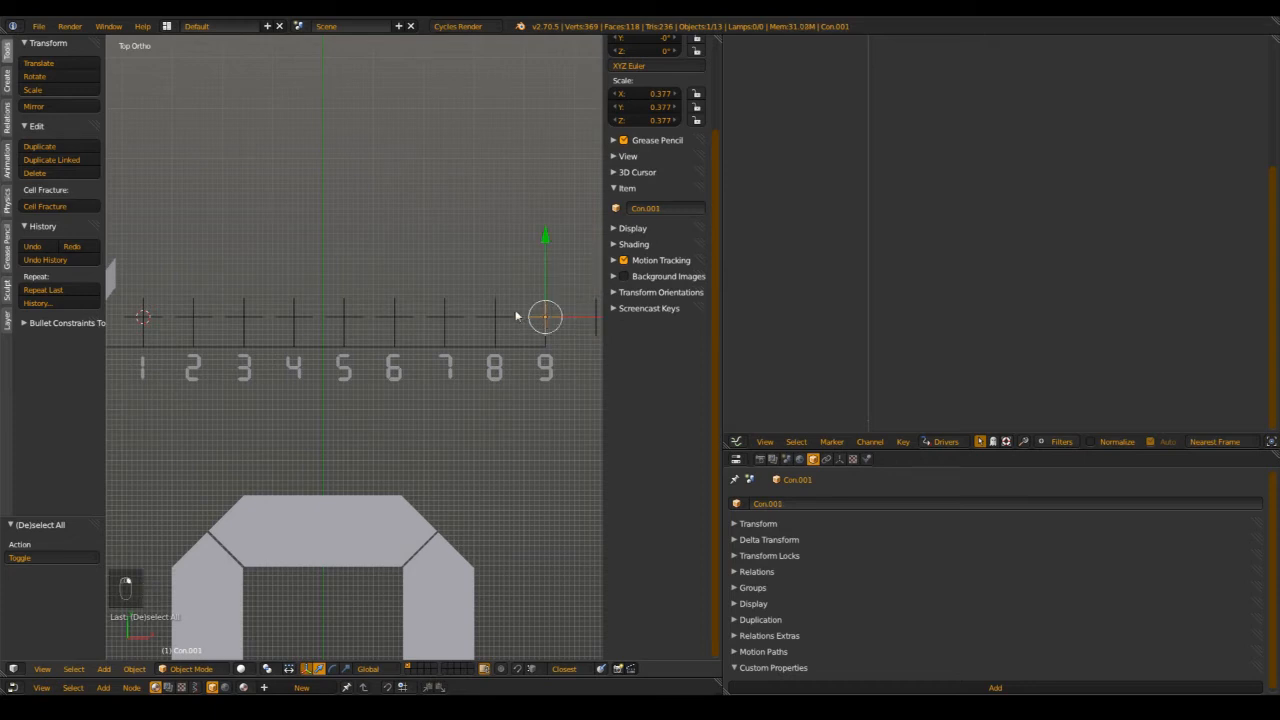
right_click(507, 318)
key("ctrl+v")
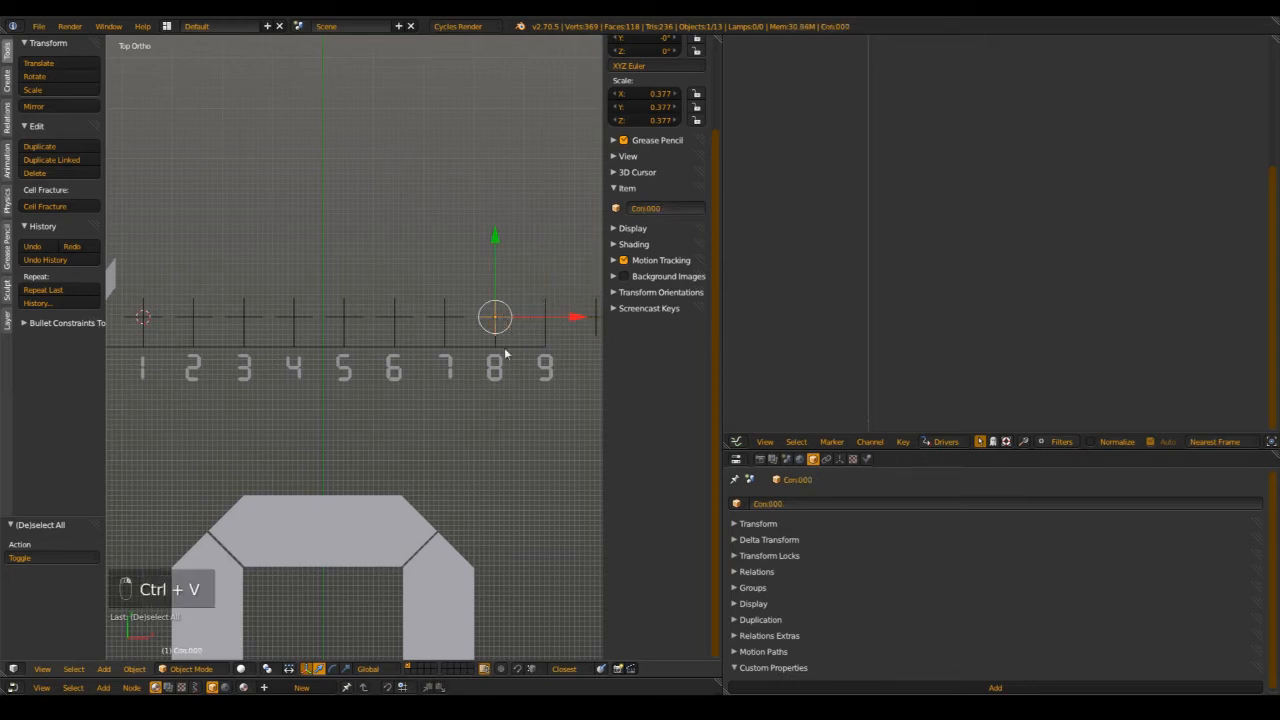
right_click(546, 317)
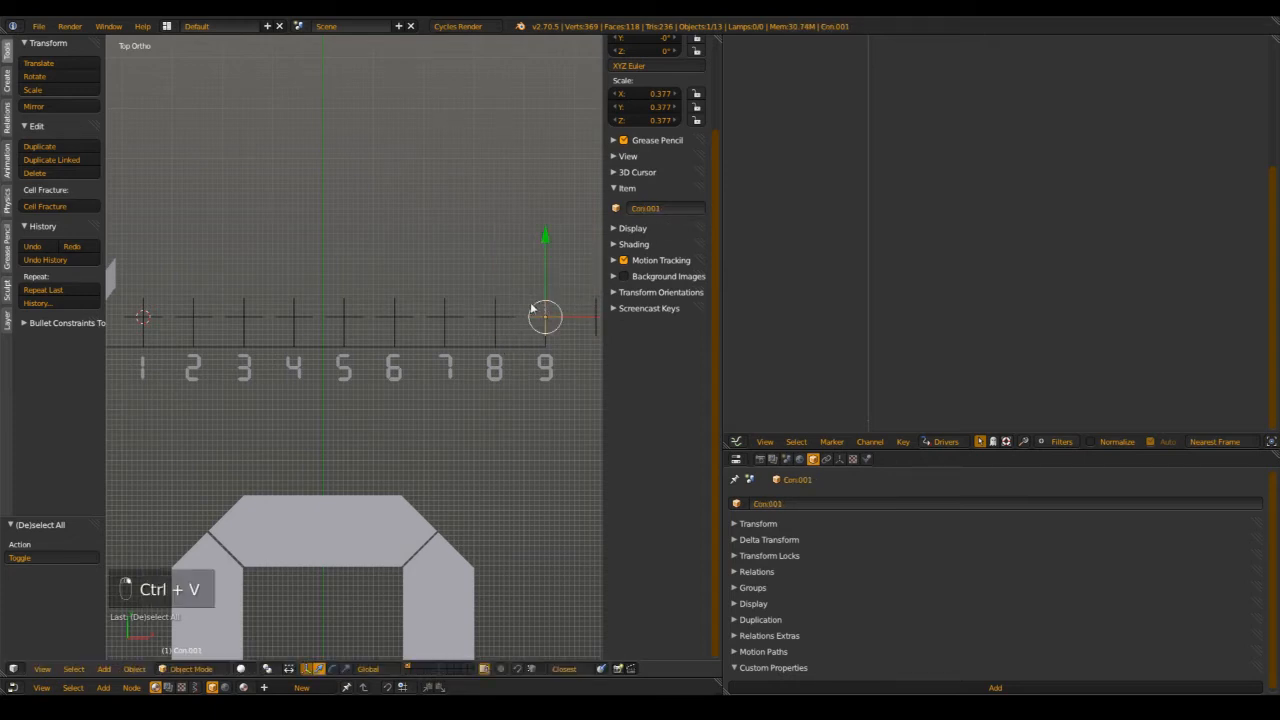
left_click(688, 209)
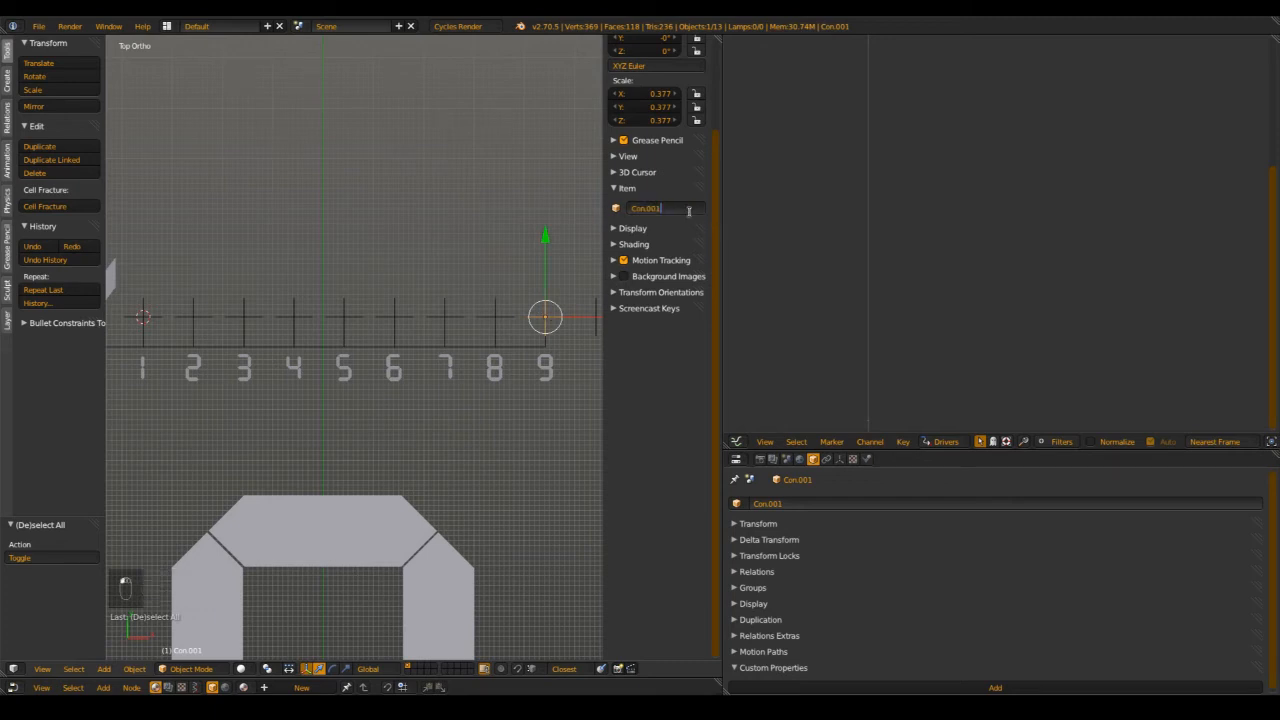
key("Return")
key("shift+d")
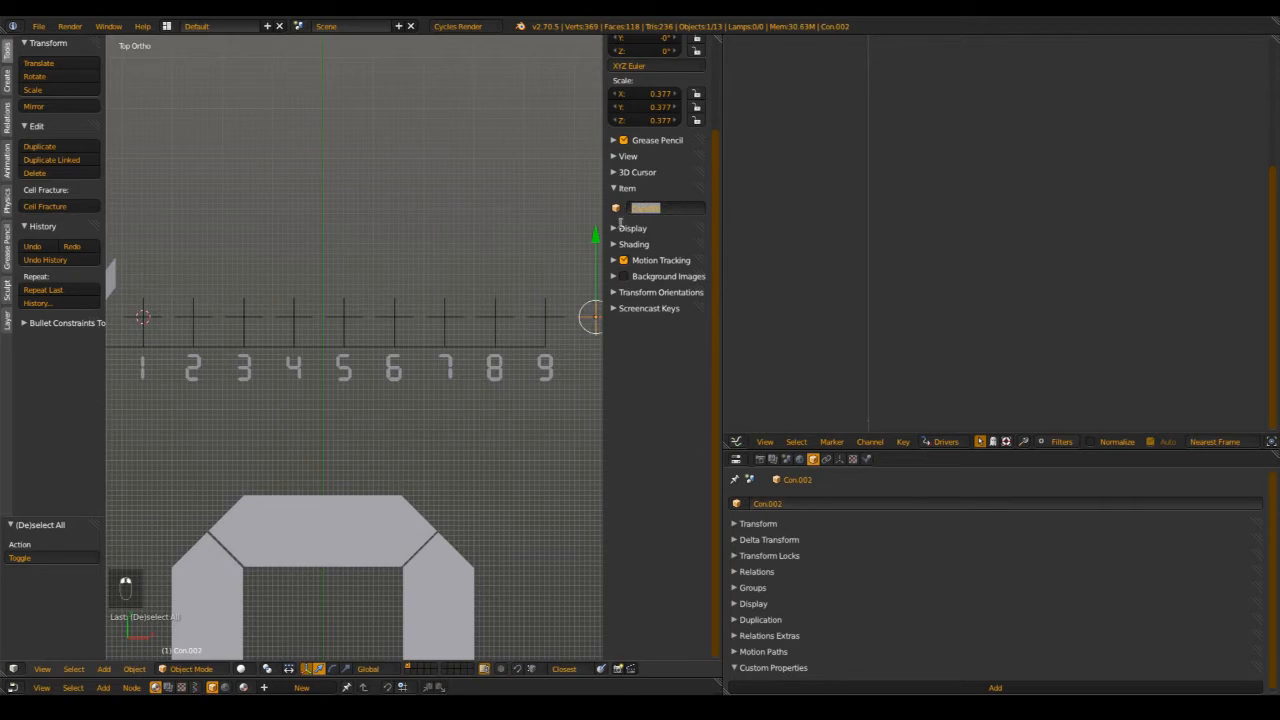
- Shorten the 8-tick empty's name to Con.00 and rename the empty past the 9 tick as Con.000
right_click(495, 317)
left_click(660, 209)
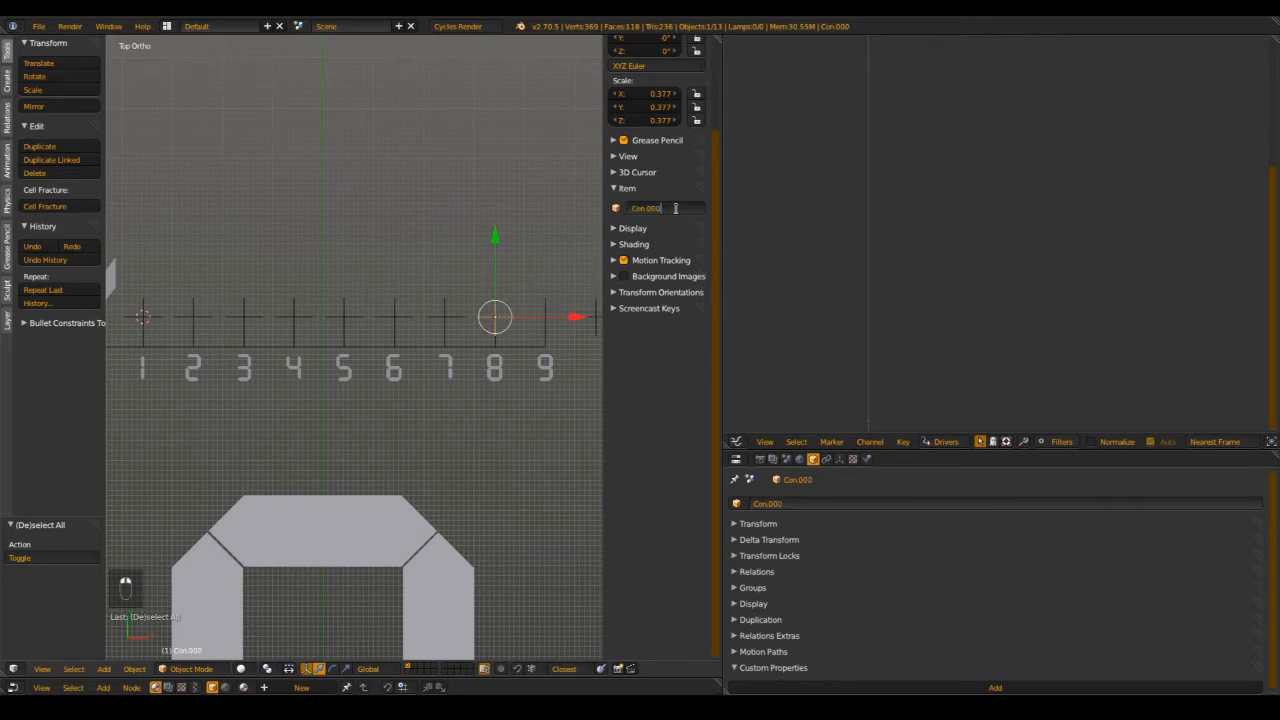
key("BackSpace")
key("Return")
right_click(590, 317)
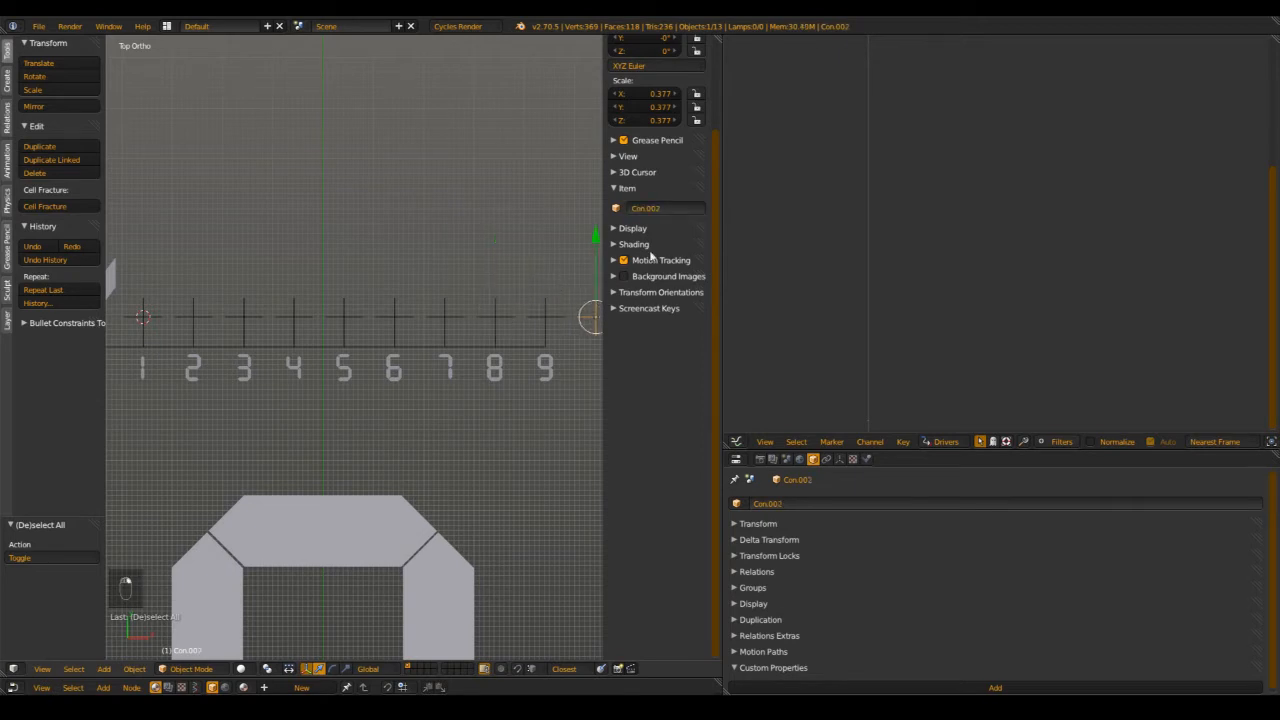
left_click(683, 207)
type("0")
key("Return")
- Rename the empty at the 8 tick with the number following the 9-tick empty in the Con series
right_click(542, 317)
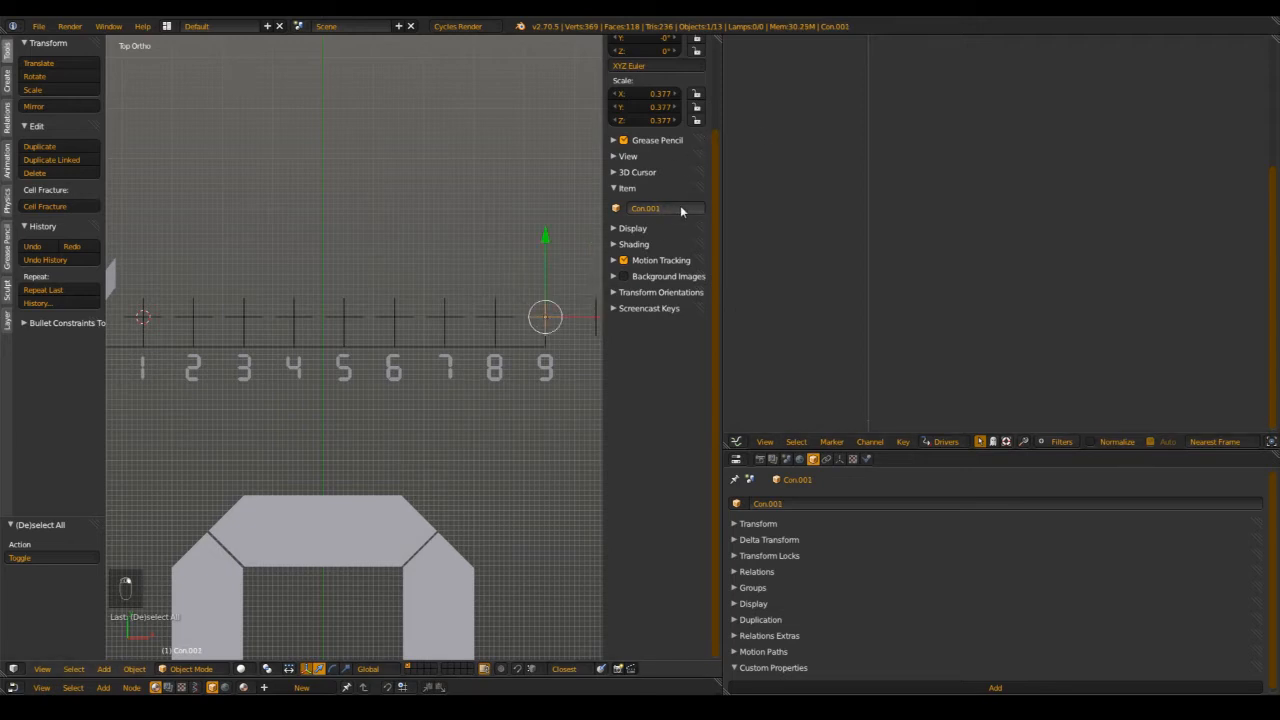
middle_click_drag(508, 198, 491, 221, "shift")
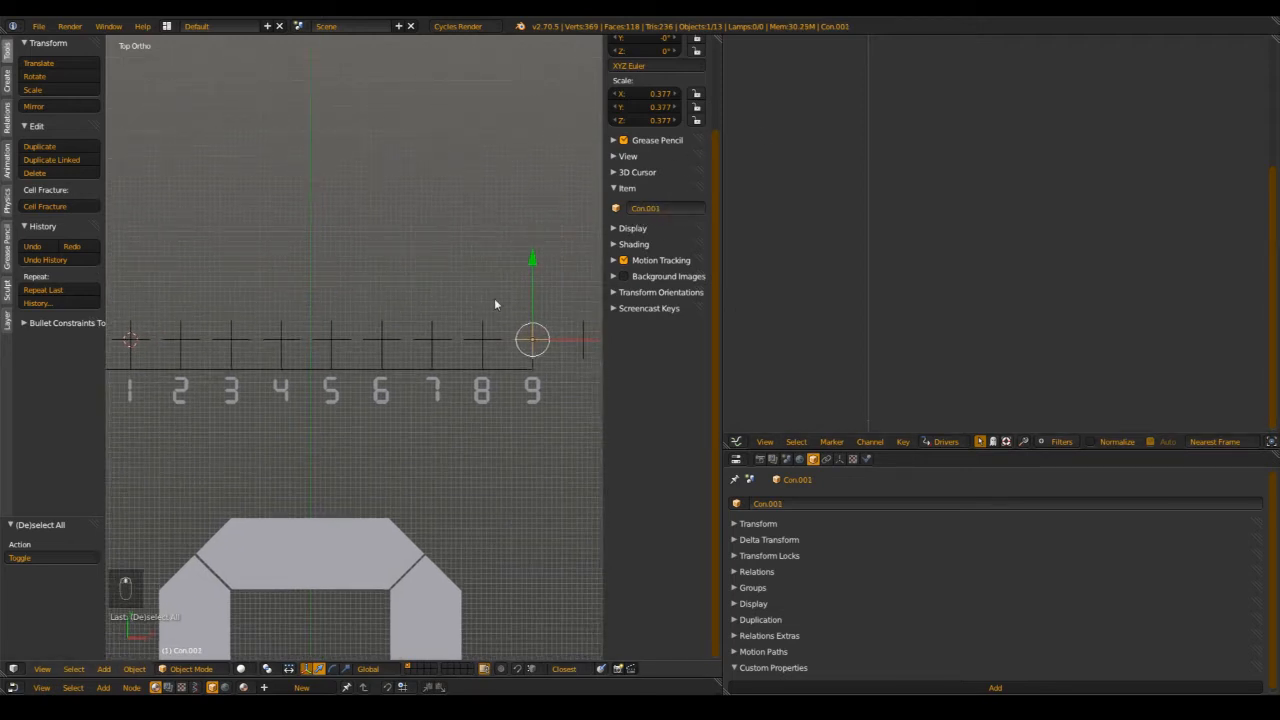
right_click(488, 330)
scroll(470, 276, "up", 3)
left_click(679, 208)
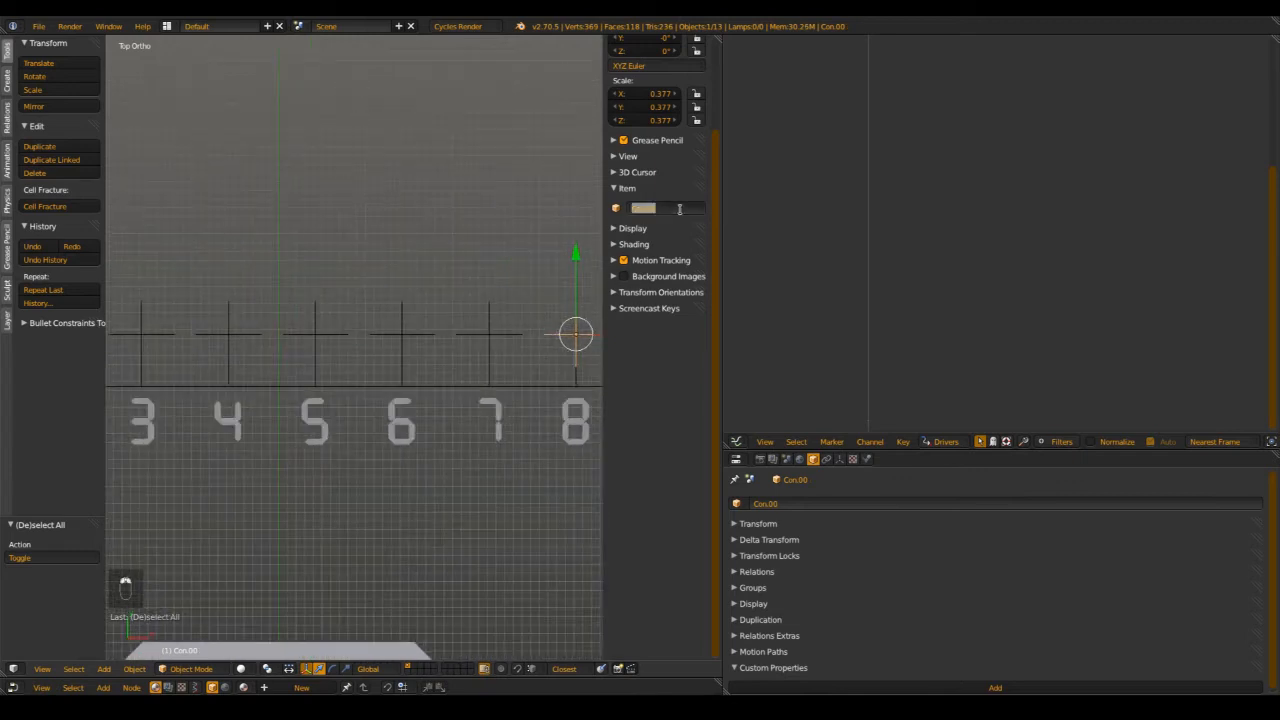
left_click(680, 209)
key("Return")
- Rename the empty at the 7 tick as Con.003 using the copied name
right_click(488, 330)
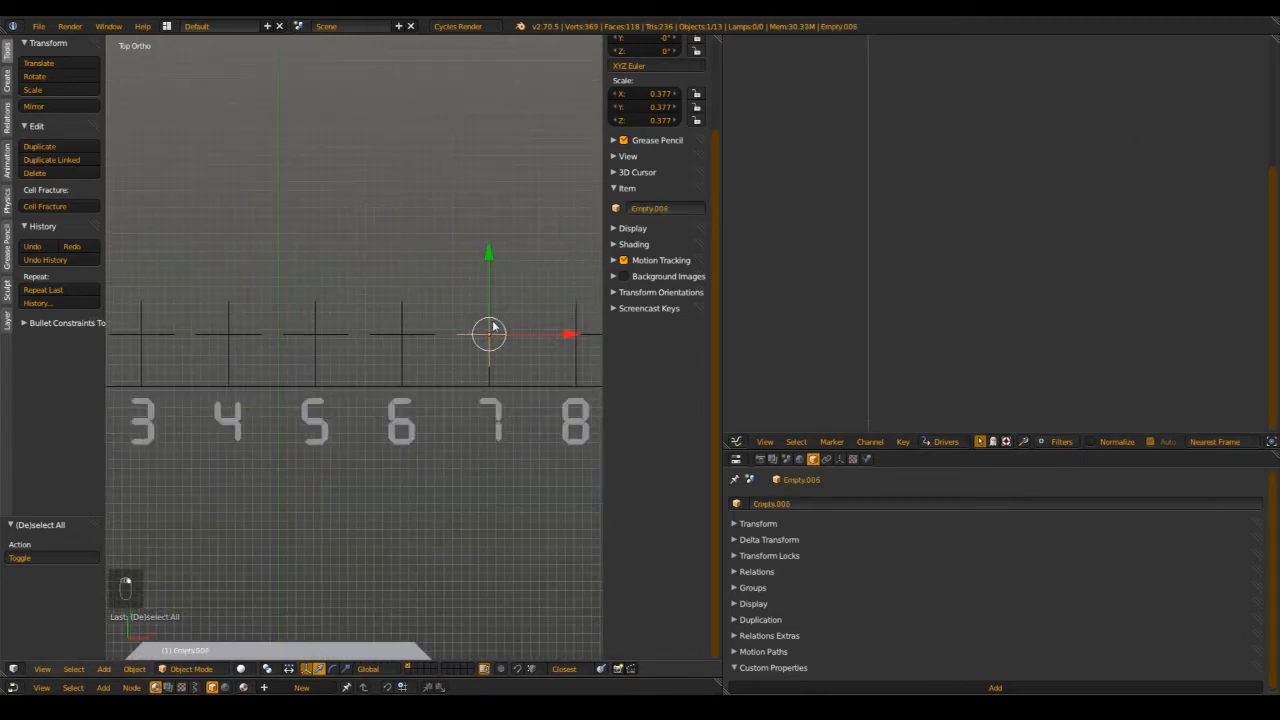
key("ctrl+v")
left_click(679, 210)
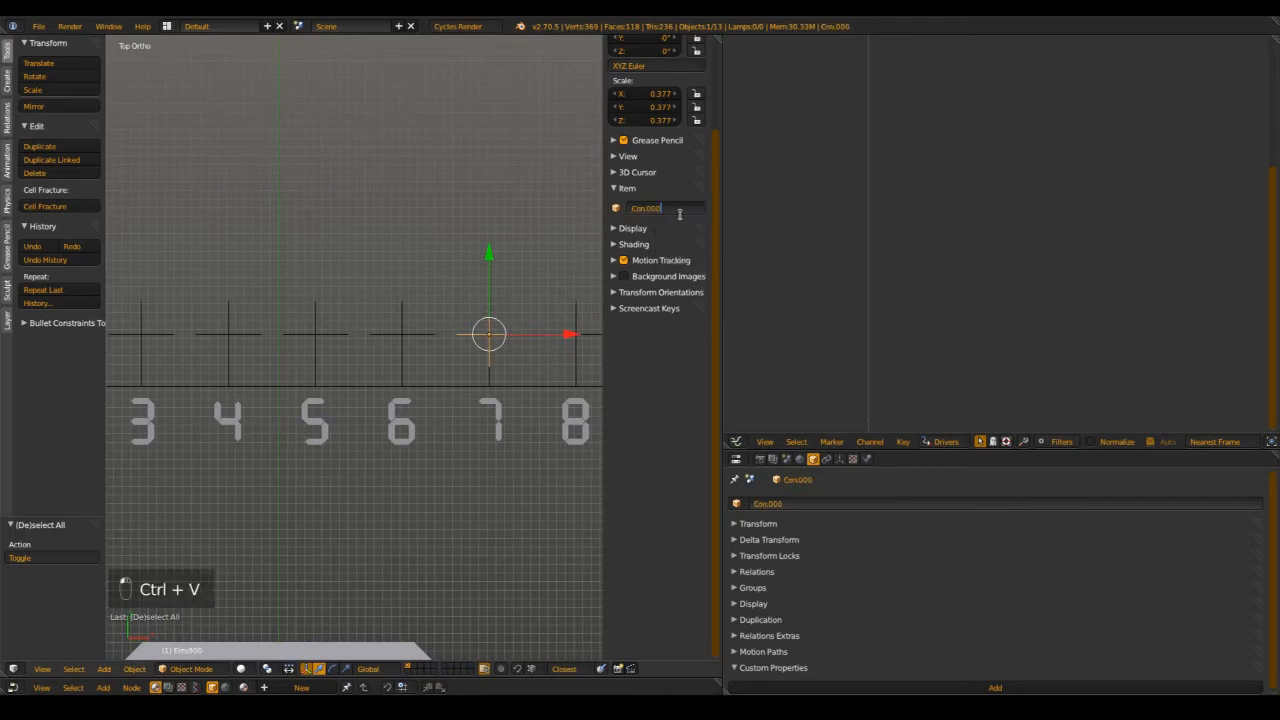
type("3")
key("Return")
- Check the names of the empties one by one from past the 9 tick down to the 7 tick
scroll(475, 272, "down", 4)
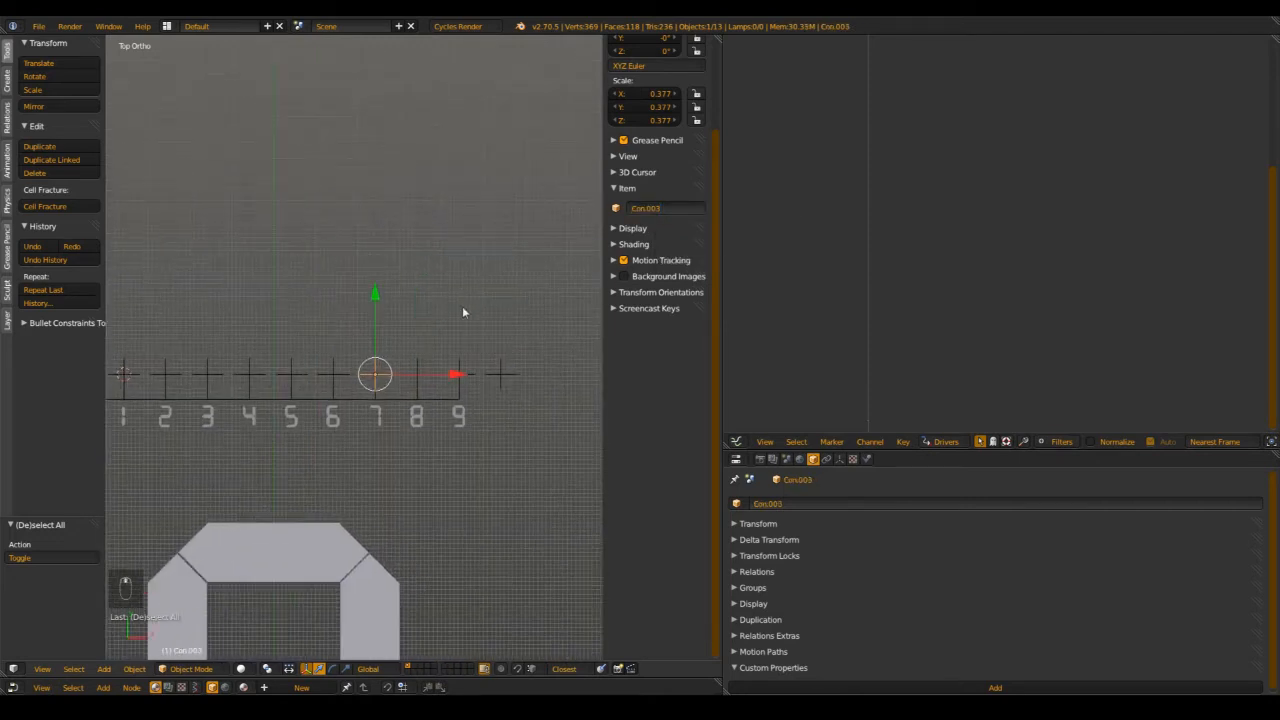
scroll(462, 306, "up", 2)
middle_click_drag(494, 343, 481, 327, "shift")
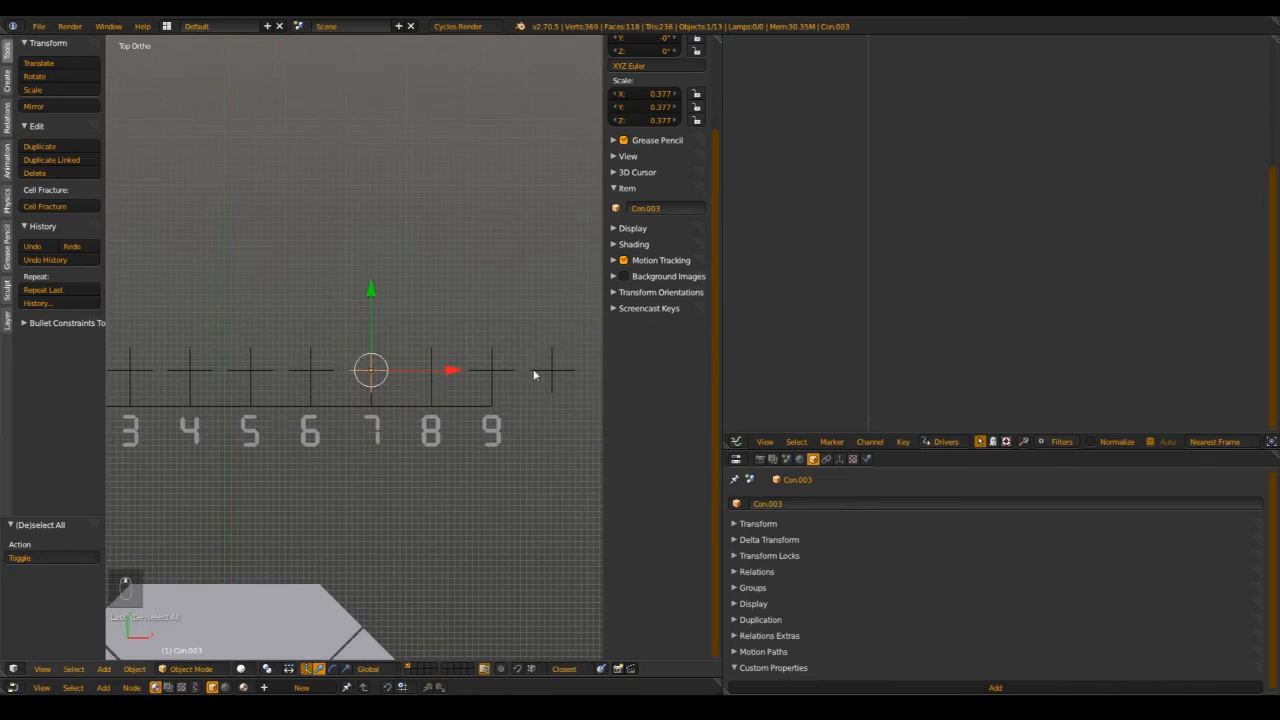
right_click(535, 373)
right_click(494, 371)
right_click(439, 370)
right_click(372, 370)
- Rename the empty at the 6 tick as Con.004 and the one at the 5 tick as Con.005
middle_click_drag(383, 368, 440, 362, "shift")
right_click(380, 365)
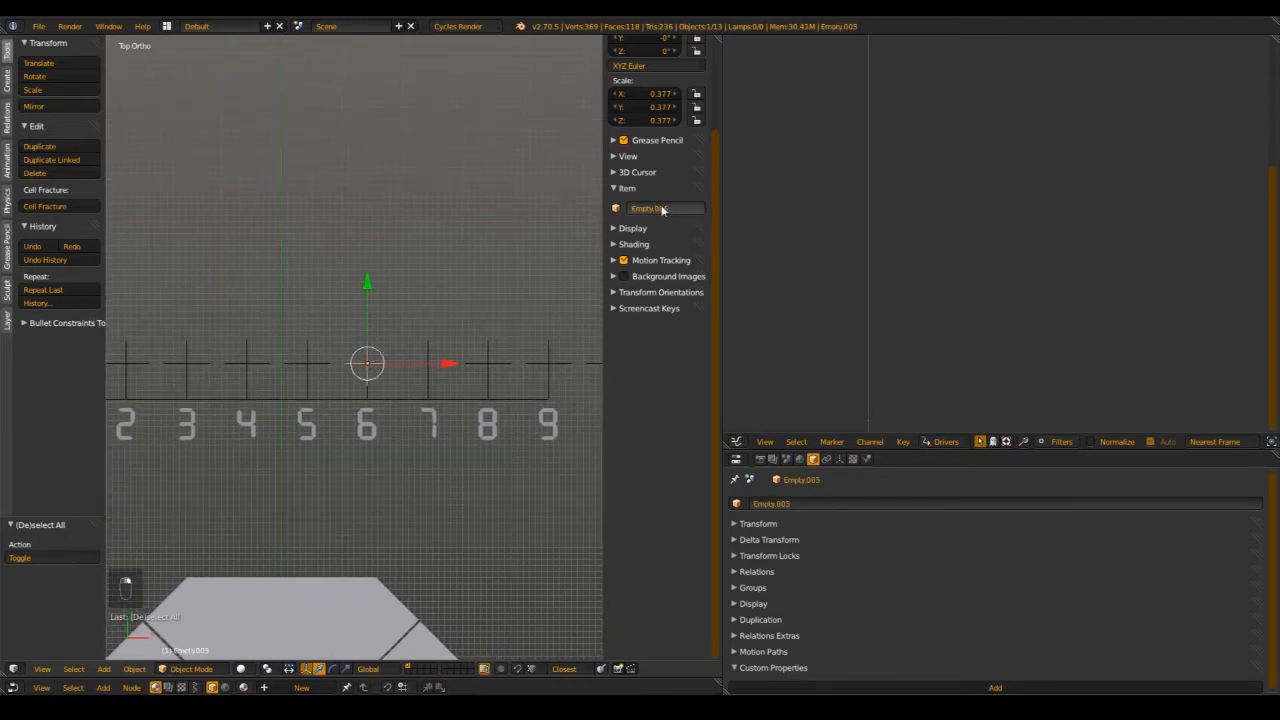
key("ctrl+v")
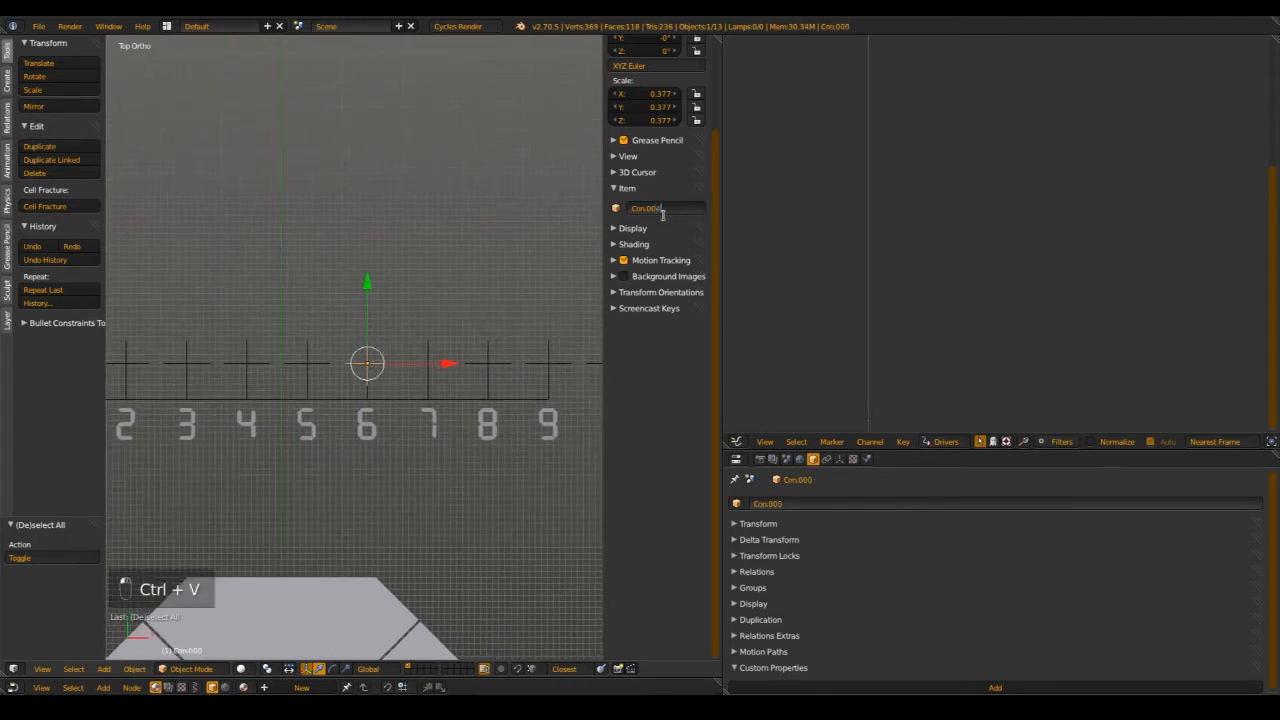
right_click(302, 368)
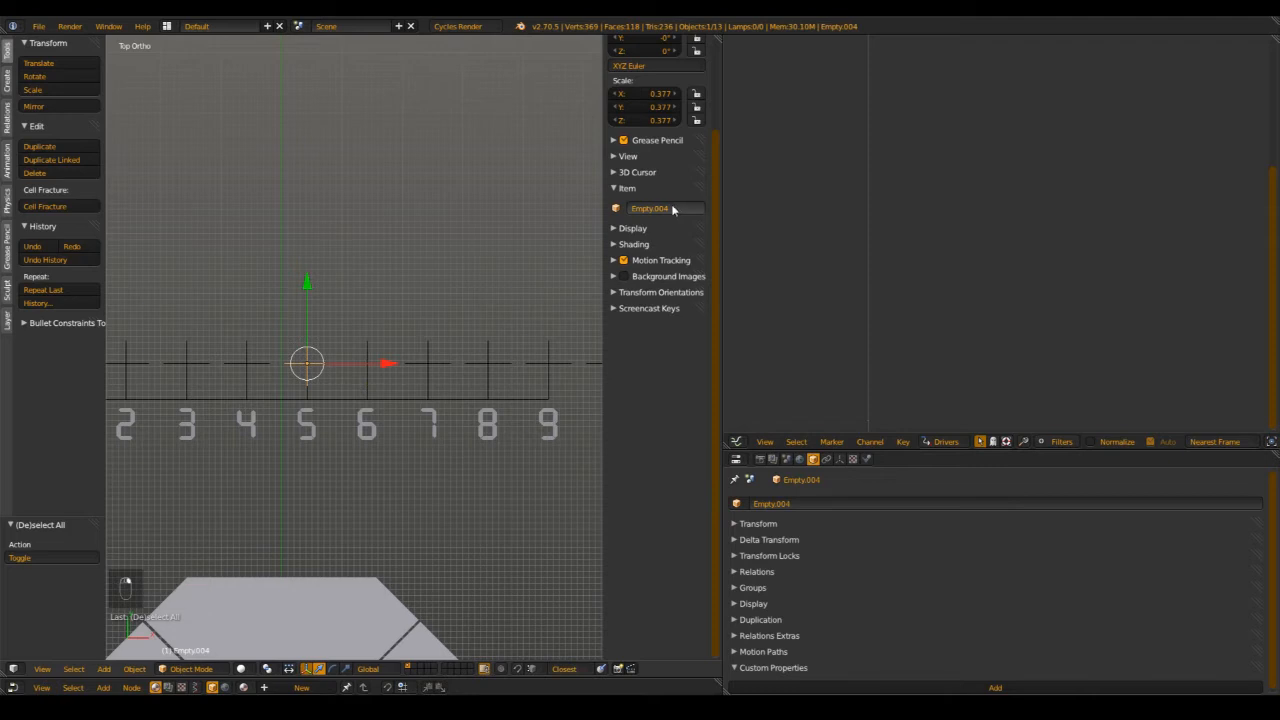
key("ctrl+v")
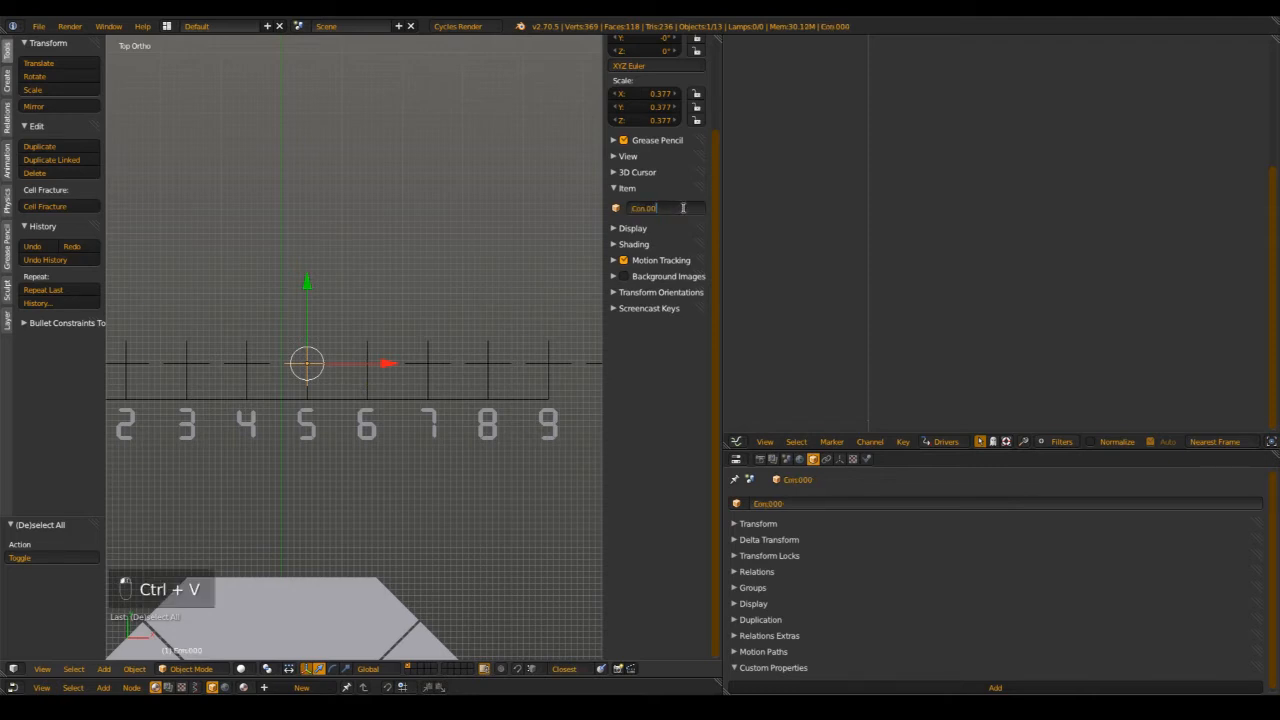
type("5")
key("Return")
- Rename the empty at the 4 tick as Con.006
scroll(684, 207, "up", 2)
scroll(226, 309, "left", 3, "ctrl")
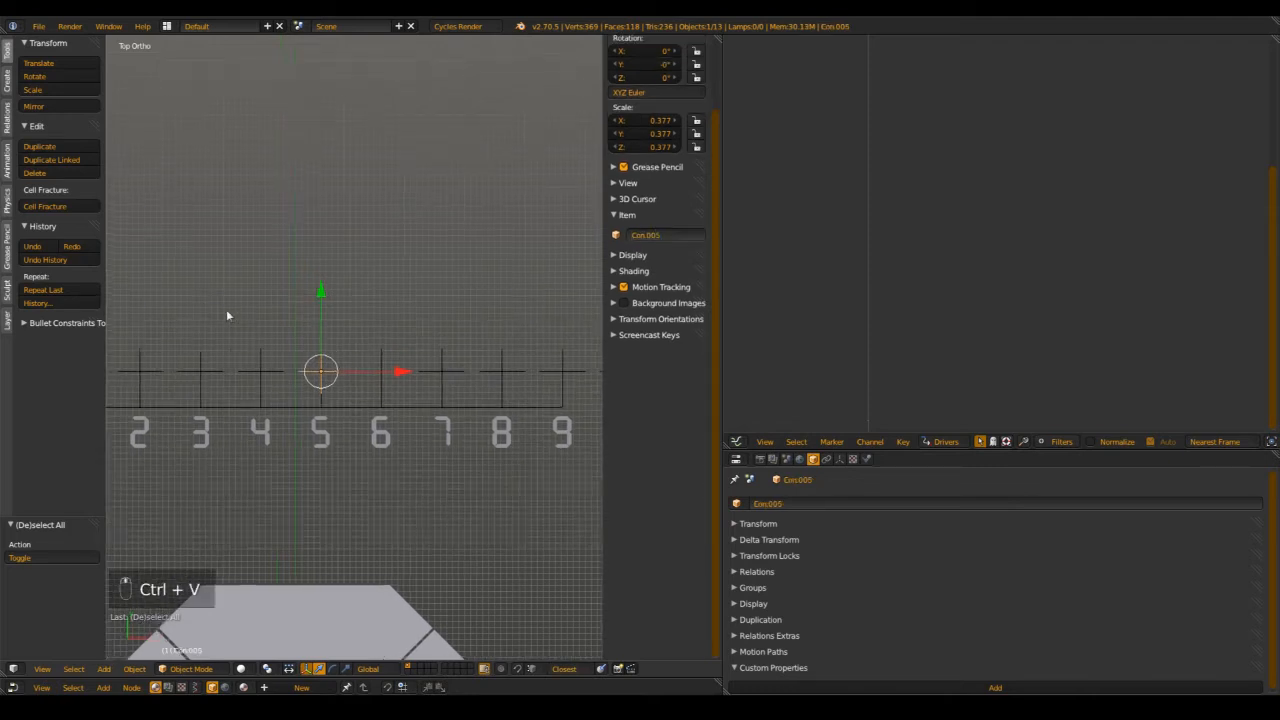
right_click(295, 358)
type("Con.000")
left_click(686, 236)
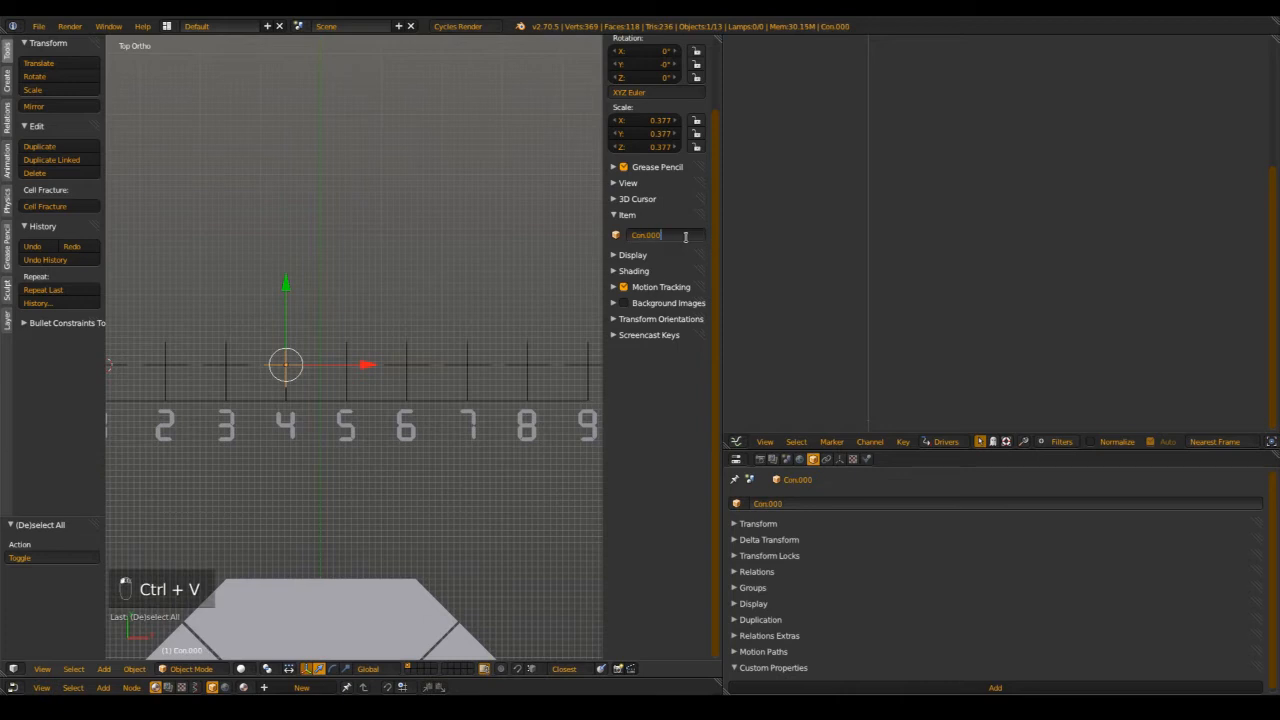
type("6")
key("Return")
- Rename the empty at the 3 tick as Con.007
scroll(245, 280, "left", 4, "ctrl")
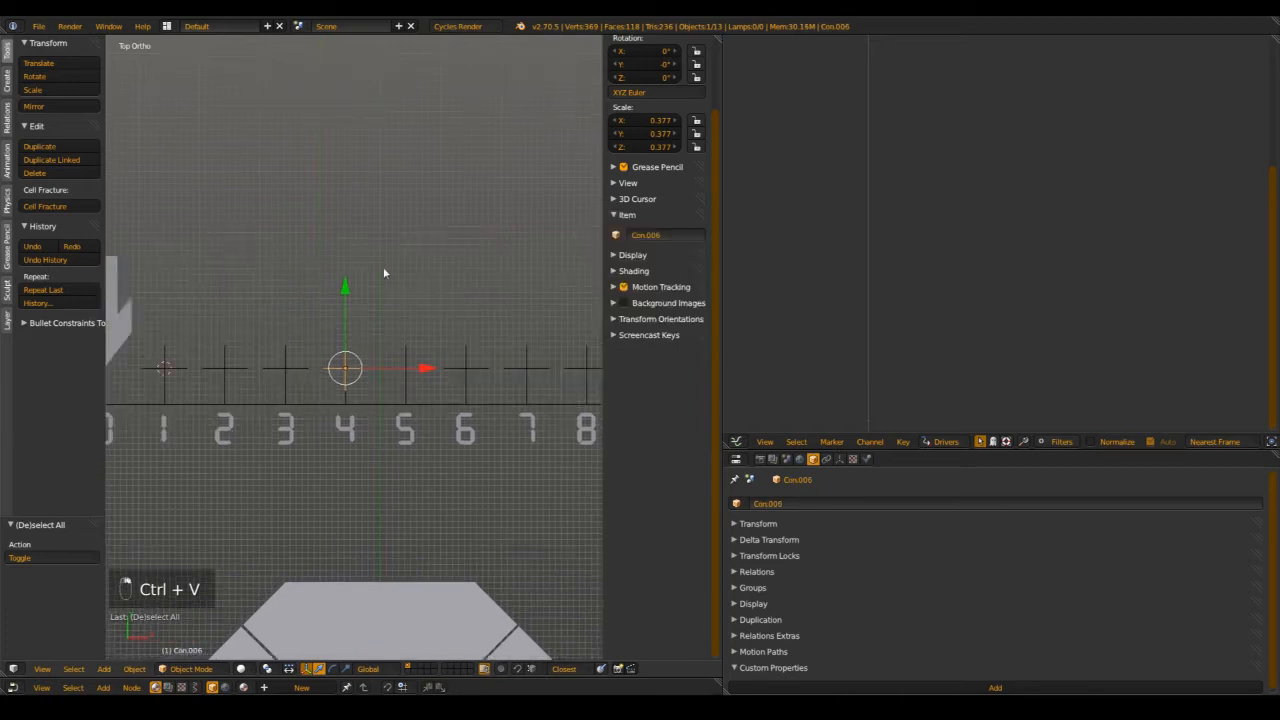
right_click(355, 342)
key("ctrl+v")
left_click(683, 235)
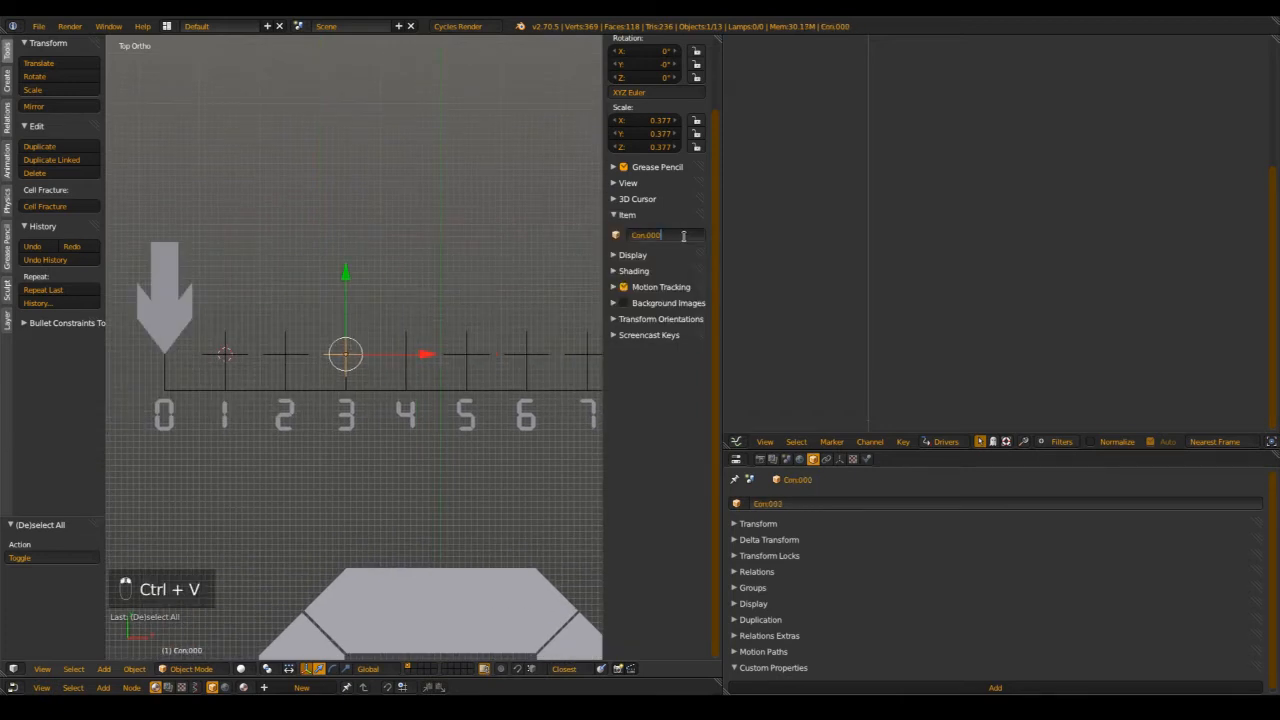
type("7")
key("Return")
- Rename the empty at the 2 tick to continue the Con numbering series
right_click_drag(318, 346, 322, 345)
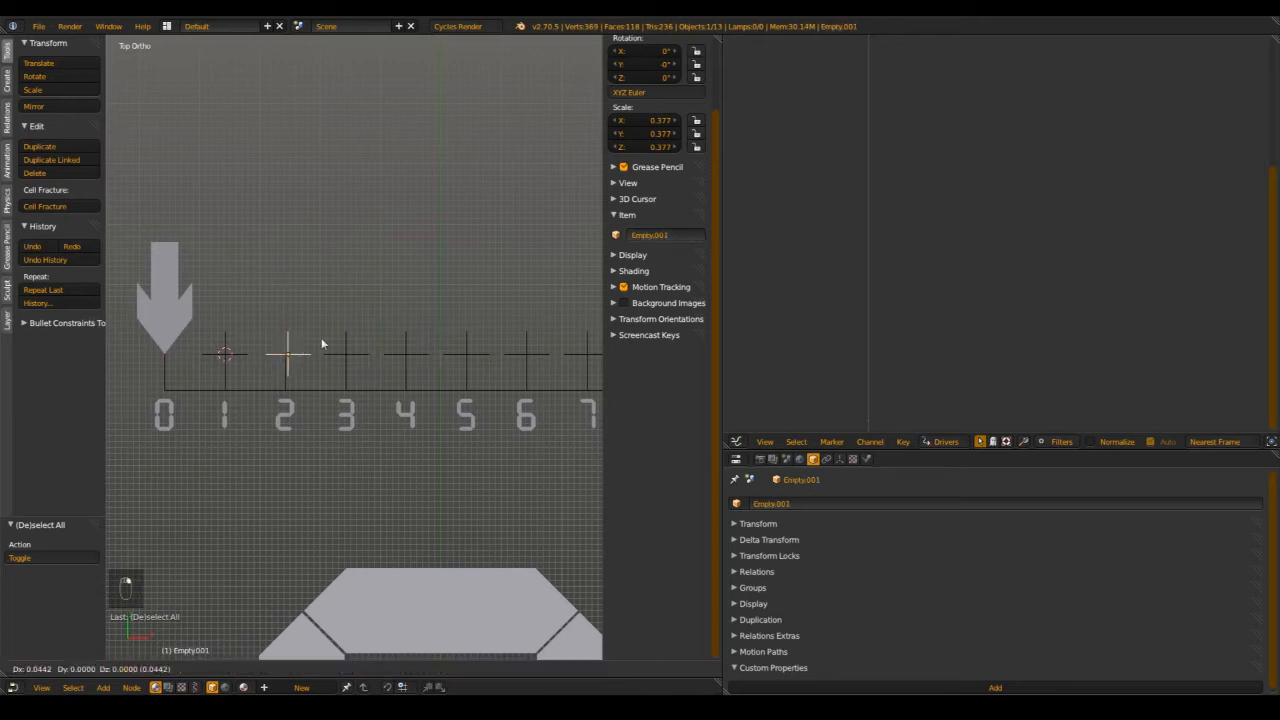
type("Con.000")
key("ctrl+v")
left_click(685, 235)
key("ctrl+c")
key("End")
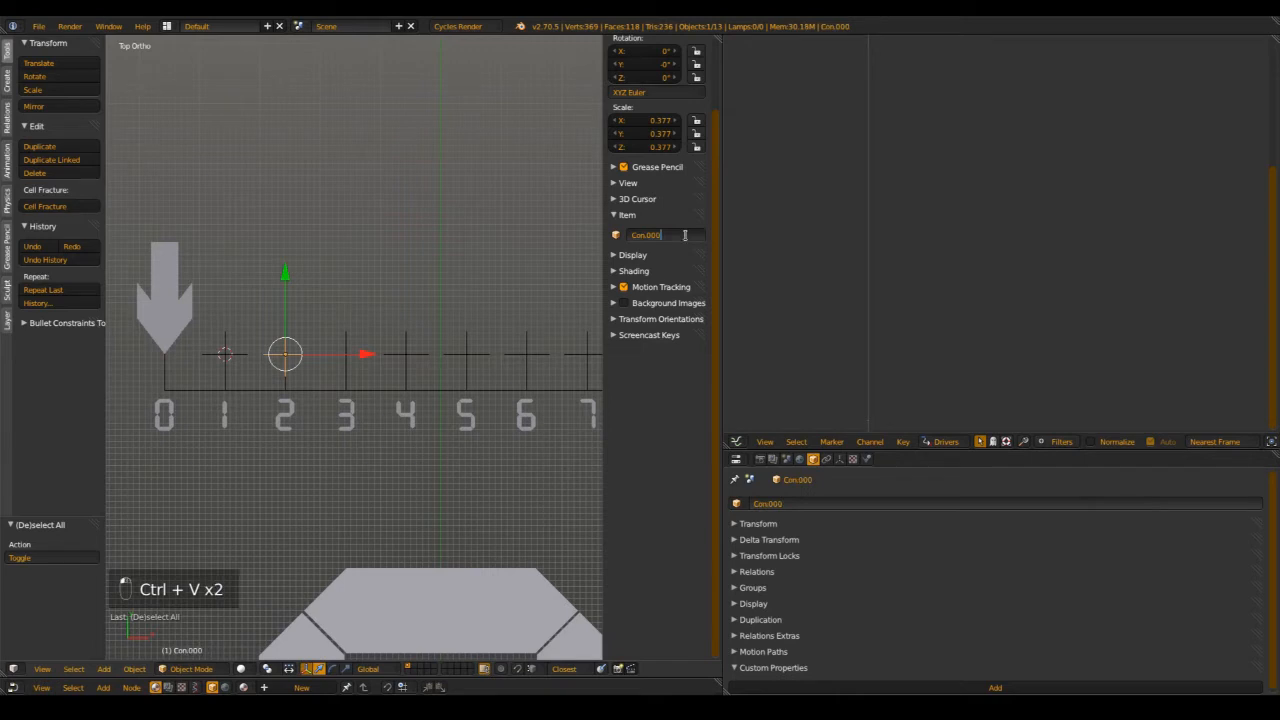
key("Return")
- Rename the empty at the 1 tick as Con.010
right_click(227, 349)
key("ctrl+v")
left_click(684, 236)
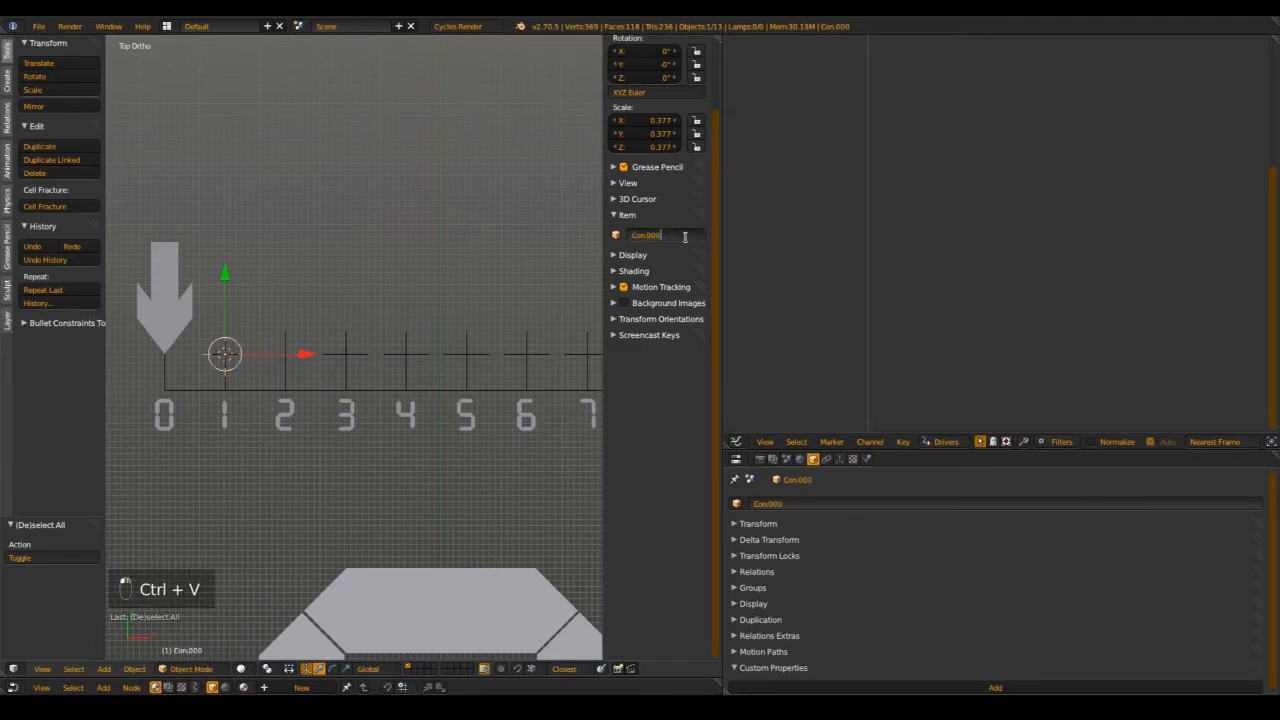
type("10")
key("Return")
- Check the names of the empties past the 9 tick and at the 9 tick
scroll(488, 286, "down", 3)
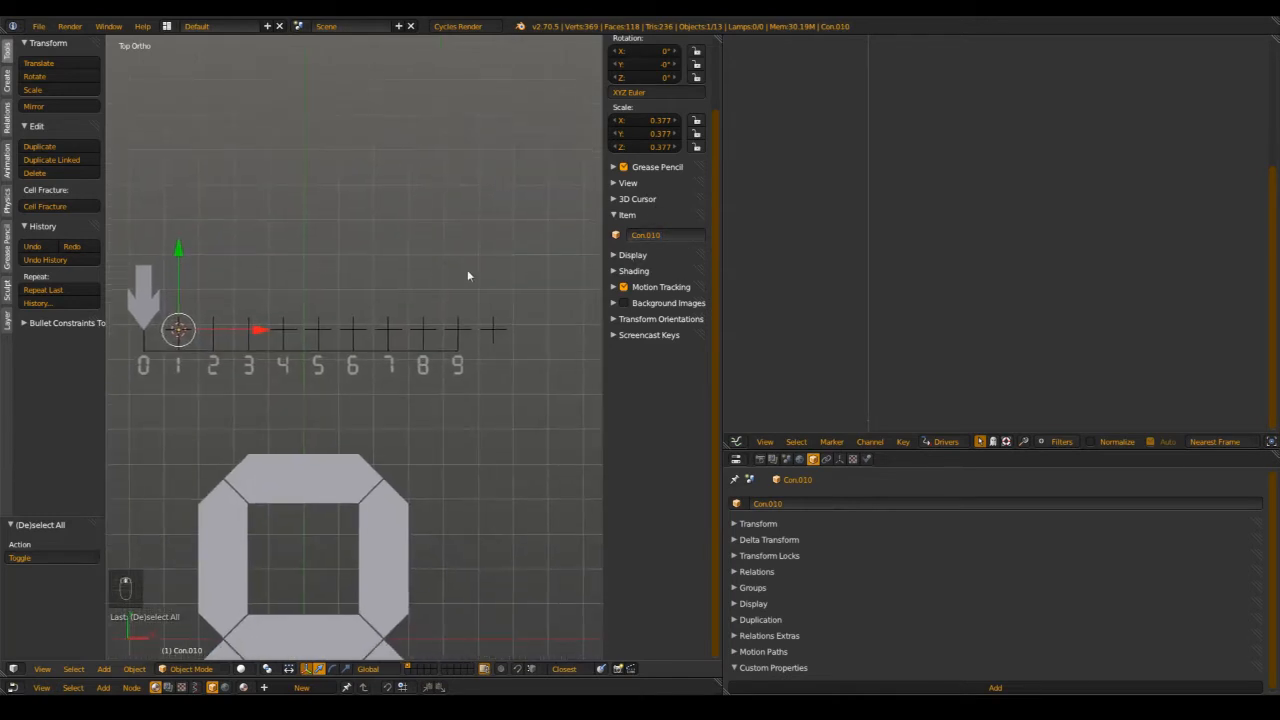
right_click(487, 336)
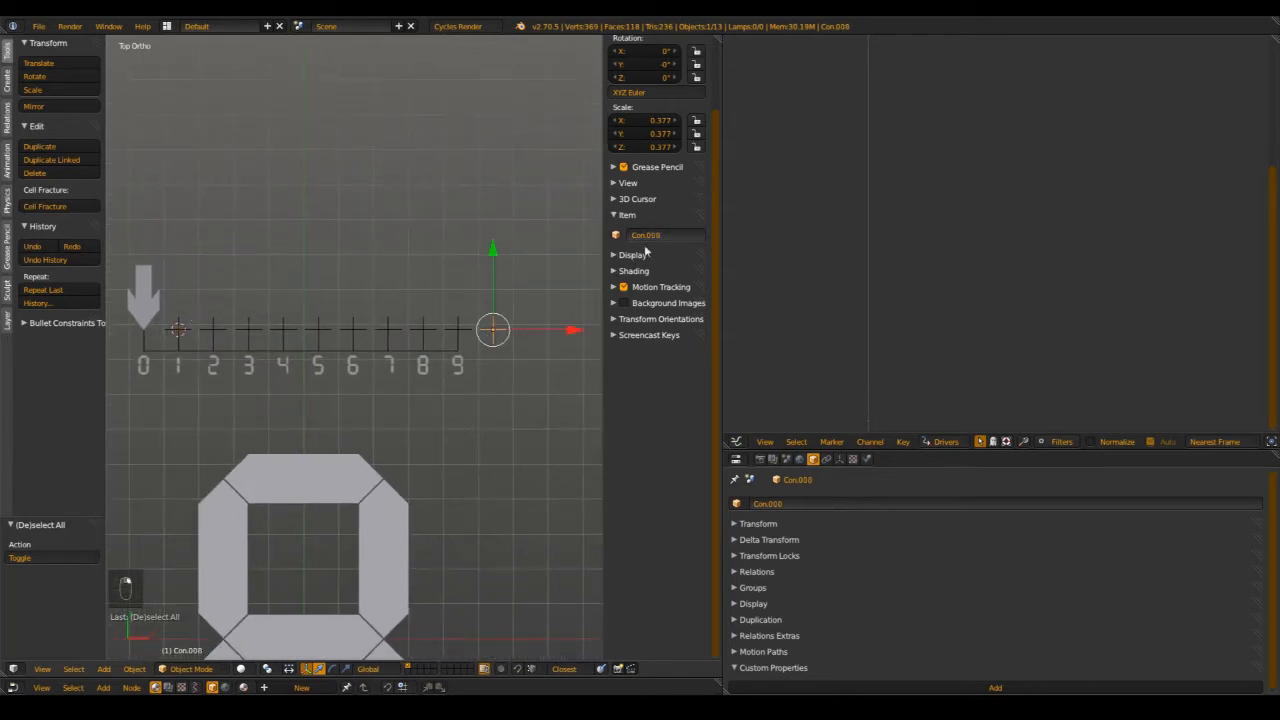
right_click(476, 336)
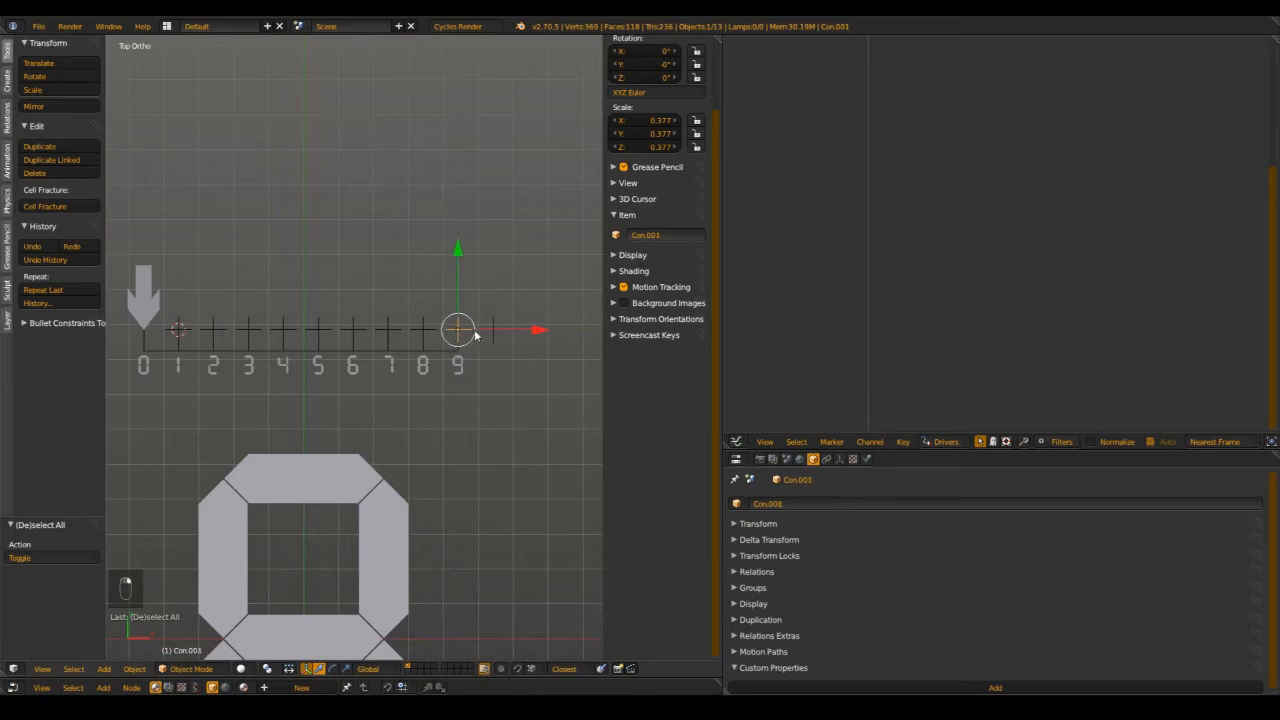
- Name the empty just past the 9 tick Con.000
right_click(487, 337)
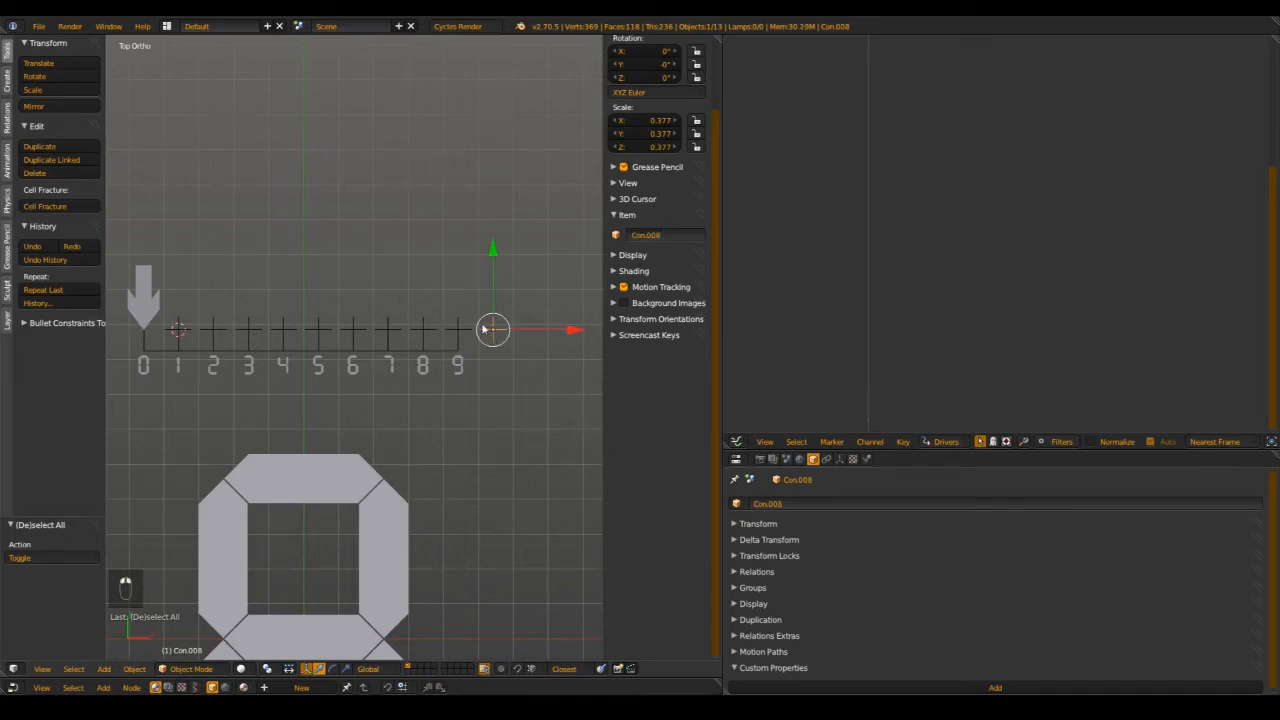
left_click(680, 235)
left_click(677, 236)
key("BackSpace")
type("9")
key("Return")
- Check the names of the empties one by one from the 9 tick down to the 2 tick for gaps in the numbering
scroll(474, 363, "up", 4)
right_click(571, 315)
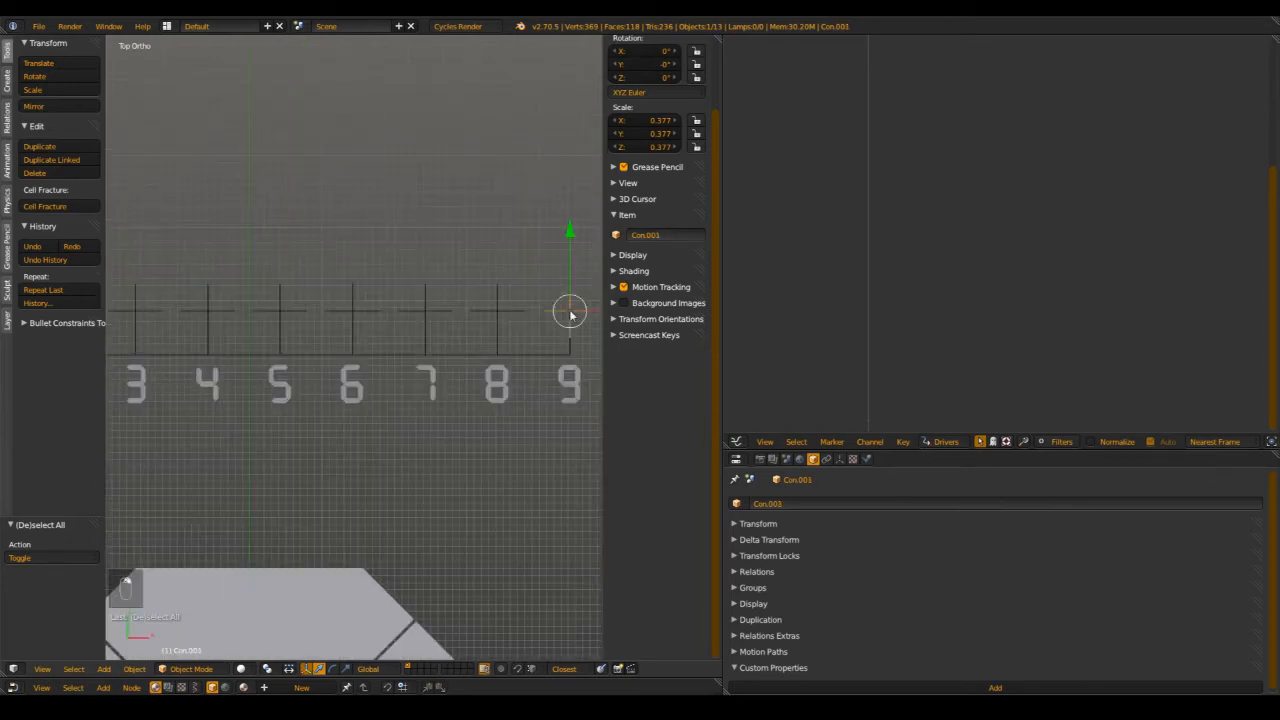
right_click(522, 316)
right_click(443, 316)
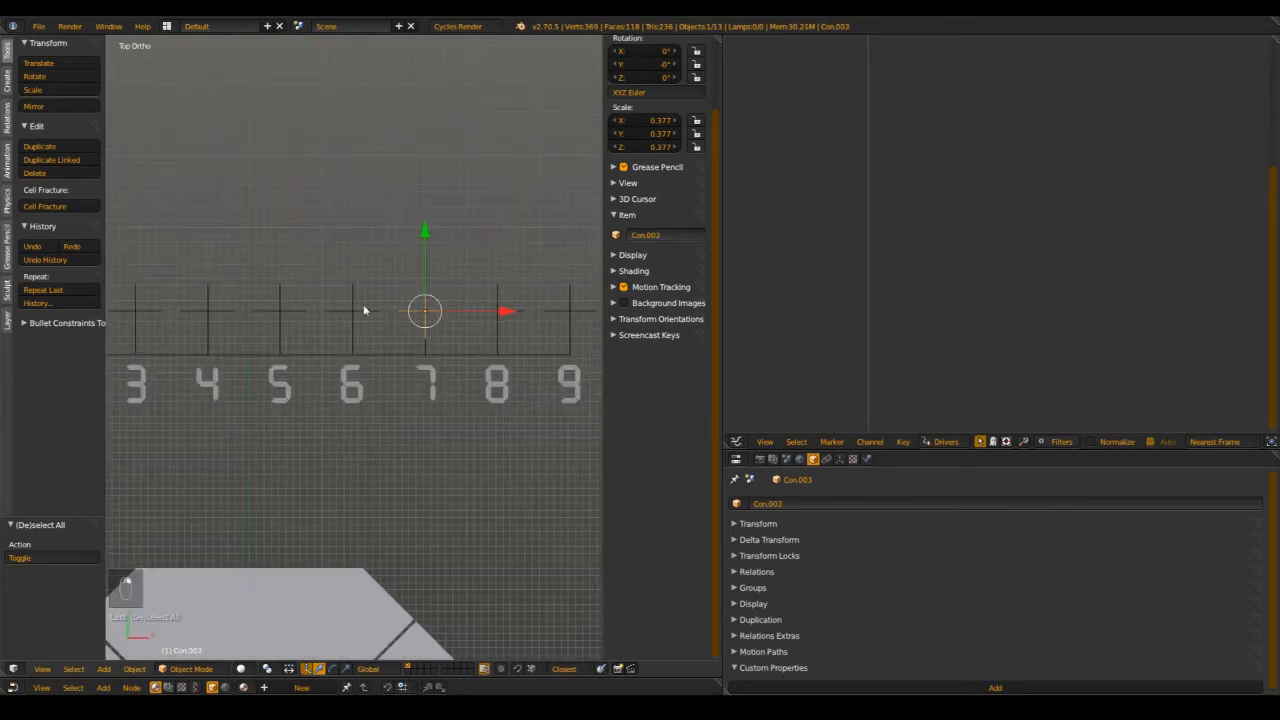
right_click(365, 310)
middle_click_drag(315, 301, 537, 326, "shift")
right_click(414, 309)
scroll(510, 330, "down", 3)
scroll(477, 306, "up", 3)
right_click(496, 329)
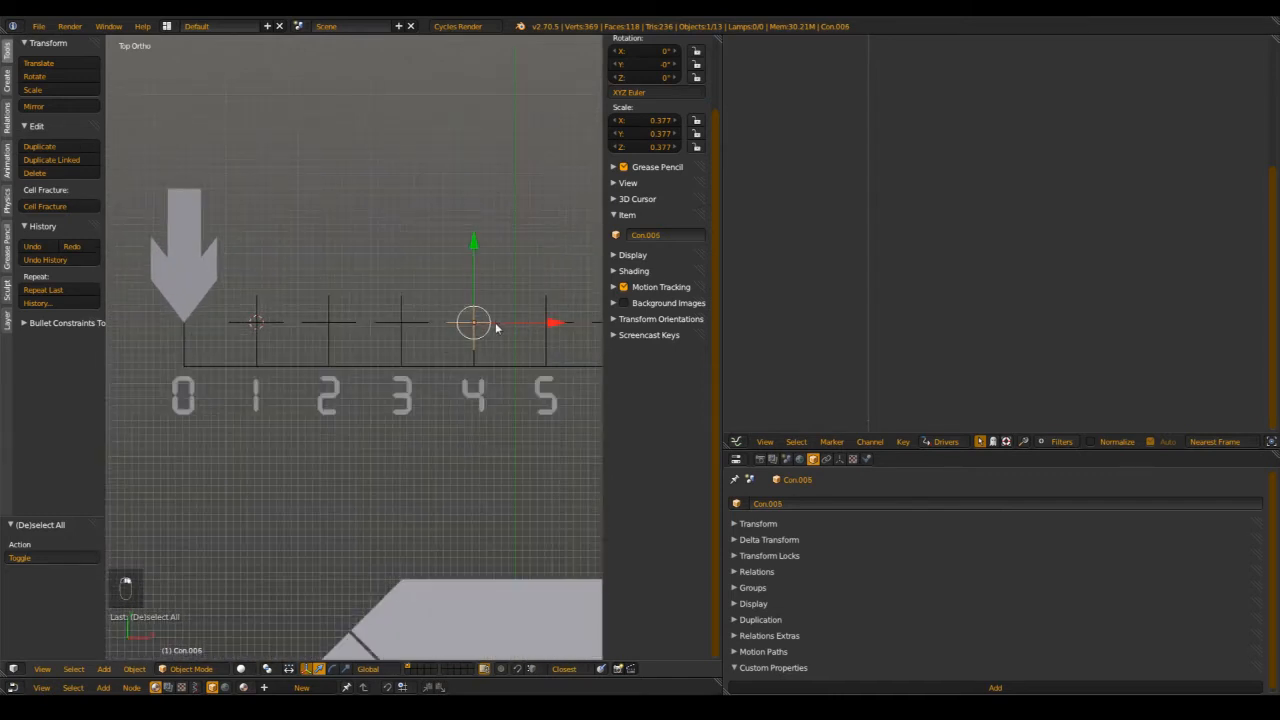
right_click(406, 326)
right_click(481, 323)
right_click(405, 324)
middle_click_drag(358, 322, 388, 328, "shift")
right_click(358, 340)
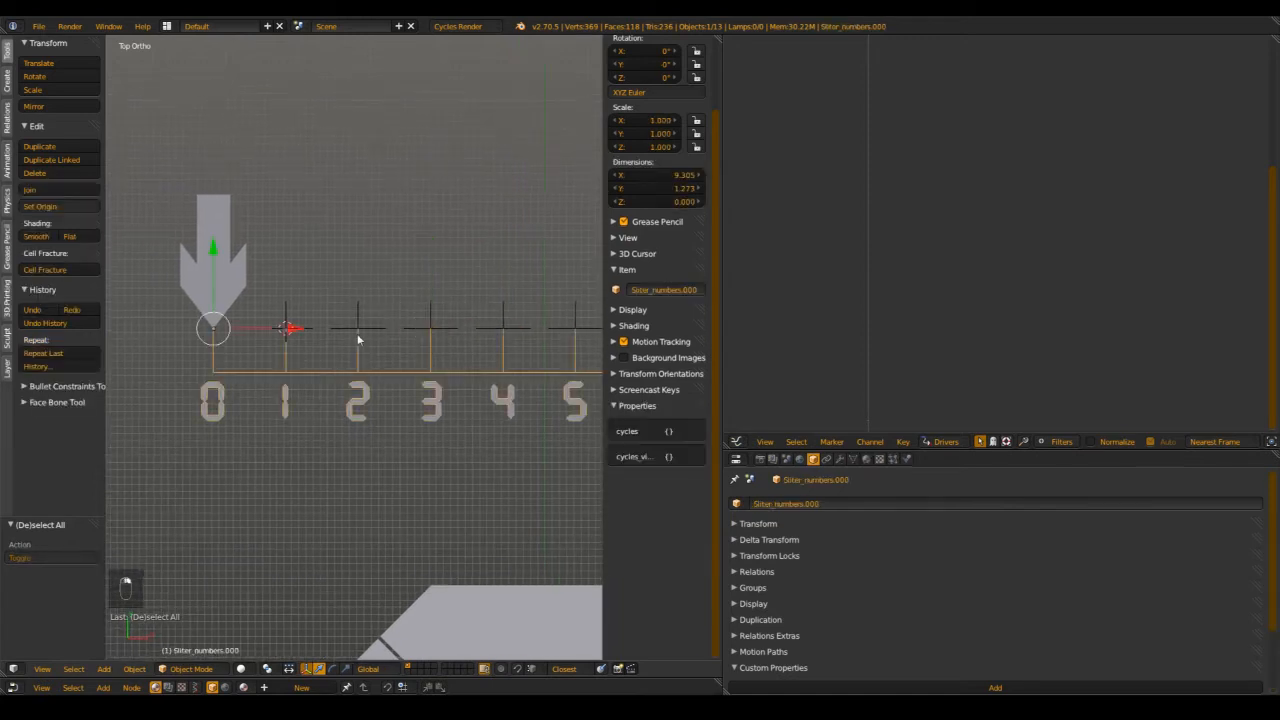
right_click(376, 334)
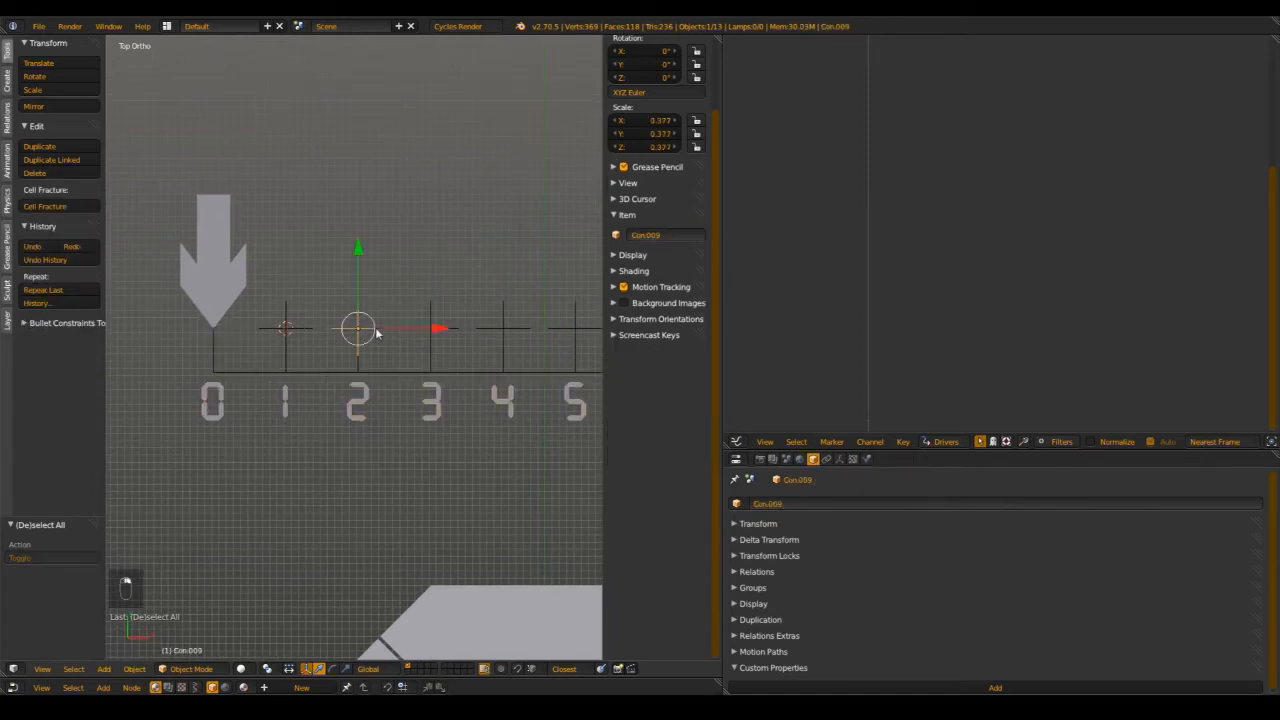
right_click(470, 328)
- Try renaming the empty at the 3 tick as Con.008 and check the empties at the 2 and 4 ticks
right_click(454, 332)
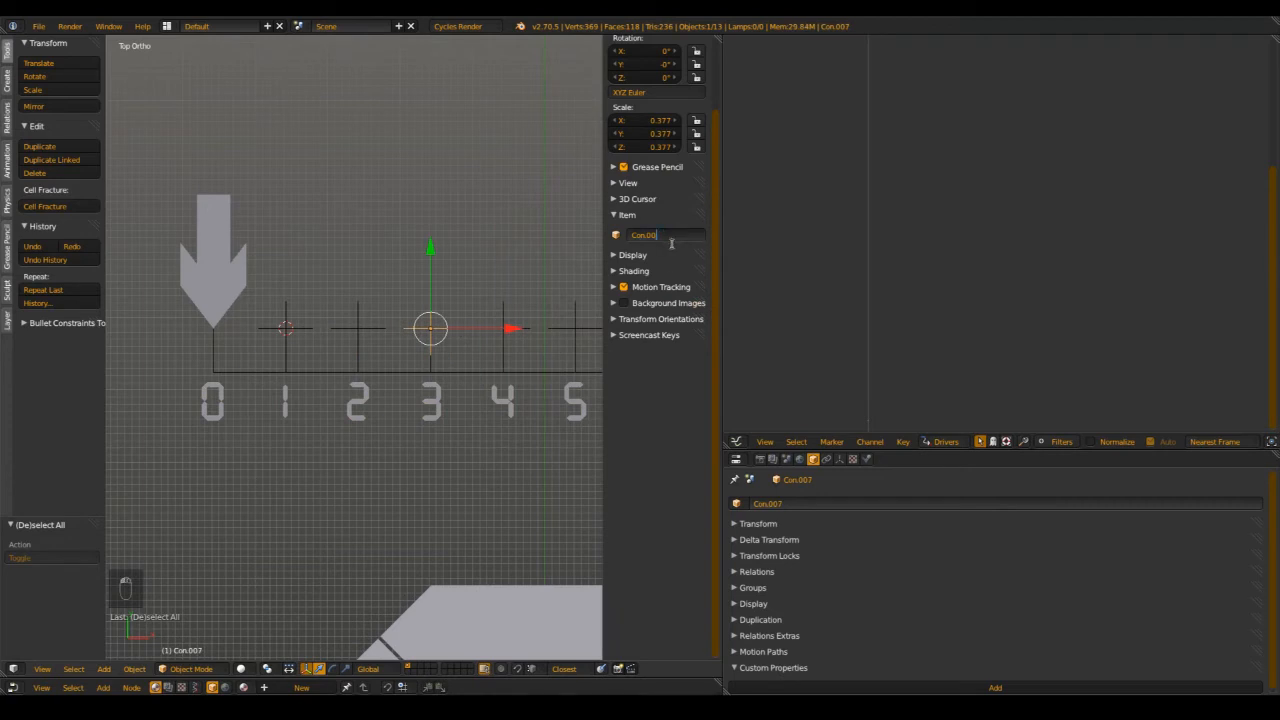
type("8")
key("Return")
right_click(377, 336)
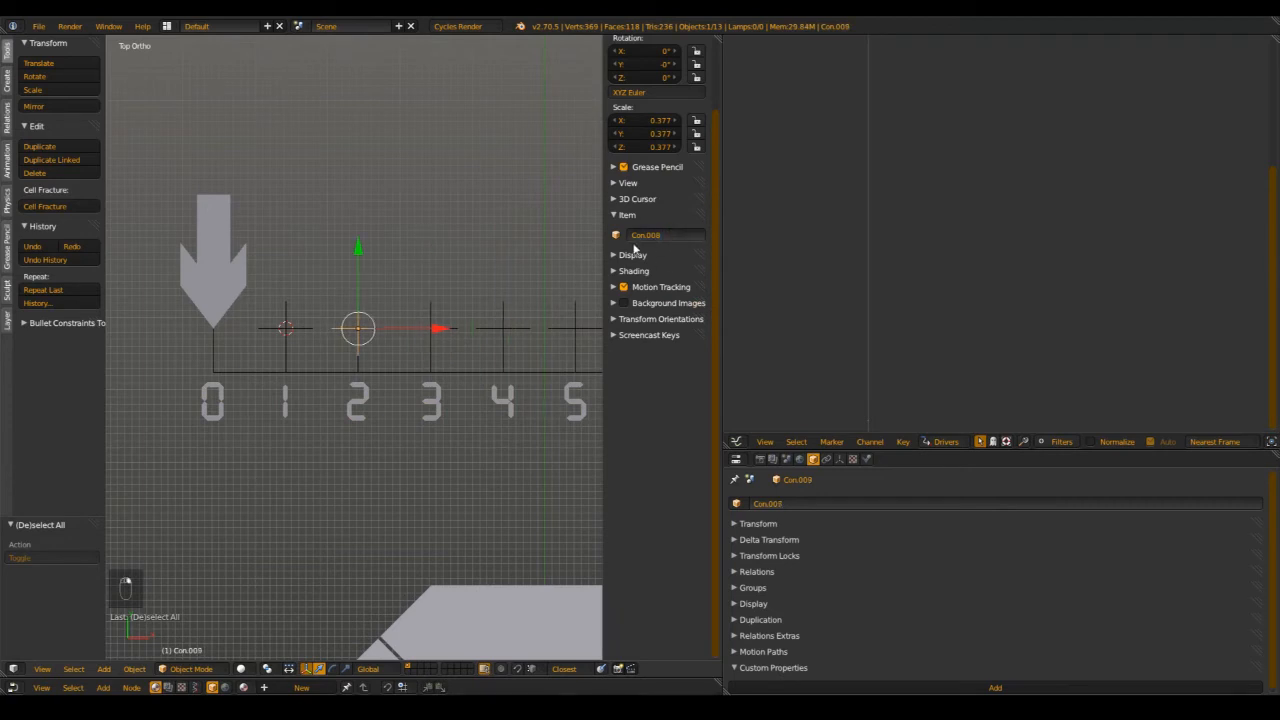
left_click_drag(440, 328, 591, 329)
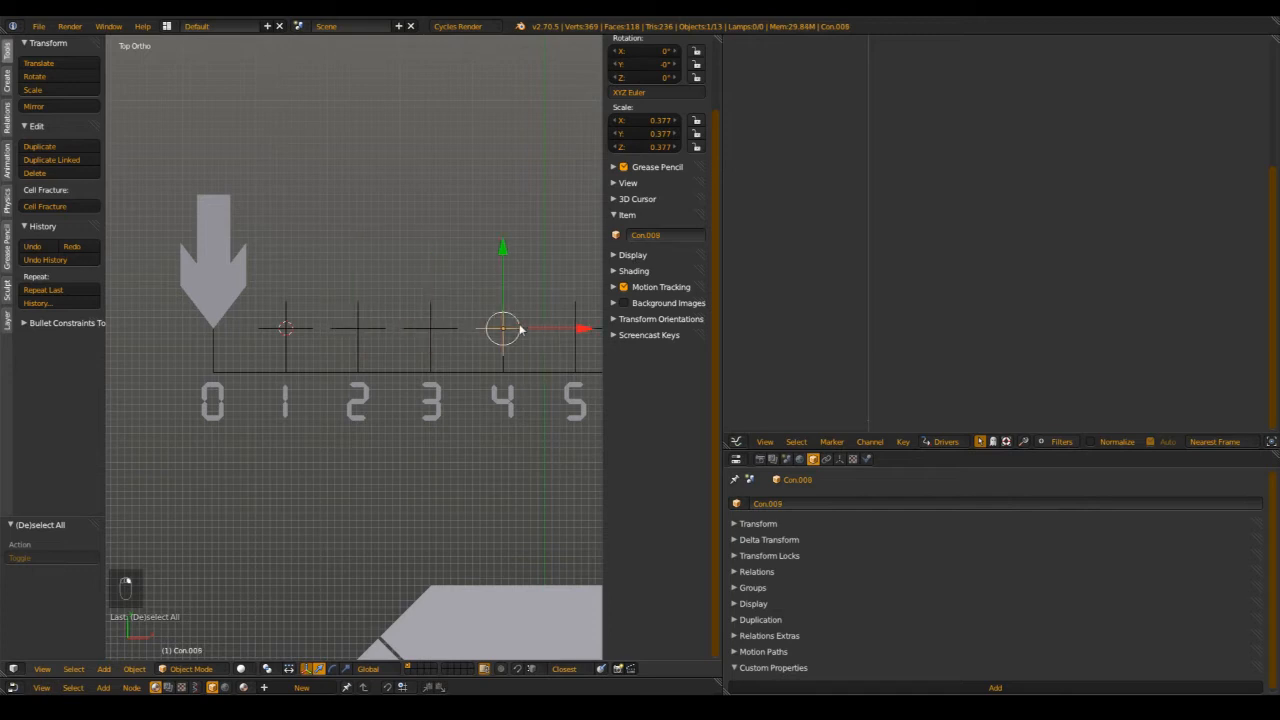
- Rename the empty at the 3 tick as Con.007
right_click(453, 327)
left_click(687, 234)
key("BackSpace")
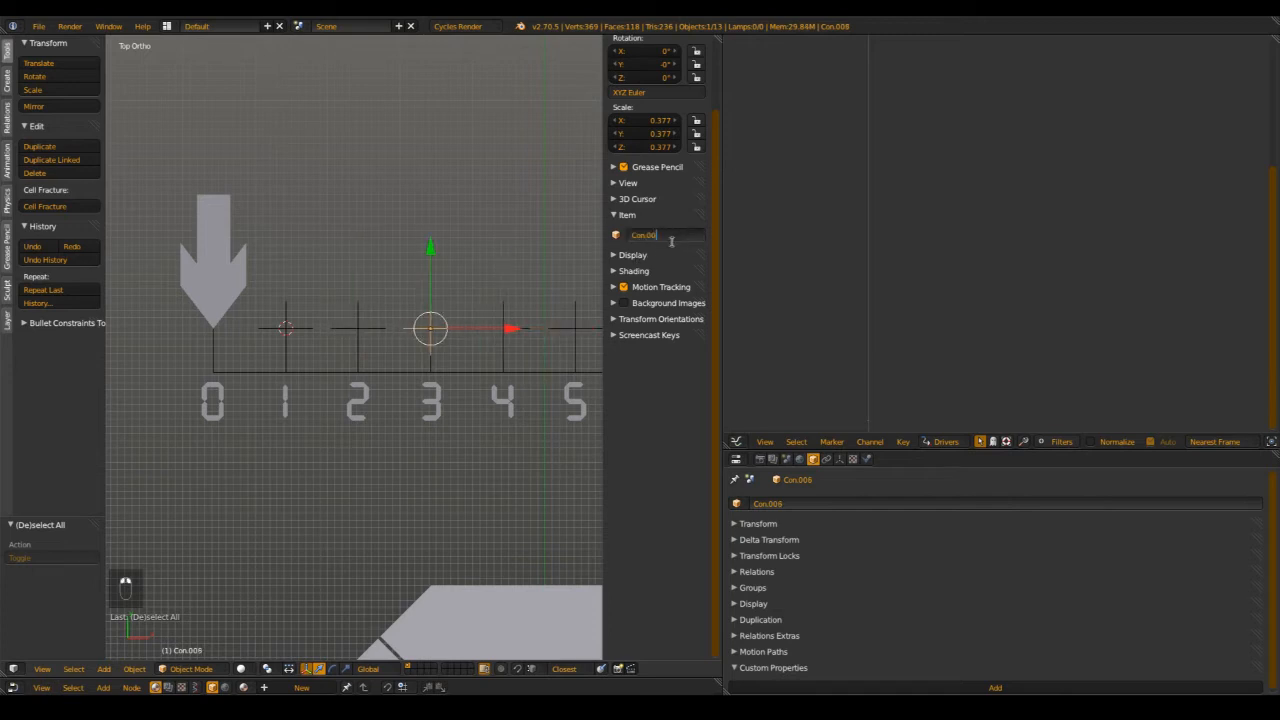
type("7")
key("Return")
- Rename the empty at the 2 tick as Con.008
right_click(390, 331)
left_click(681, 234)
key("BackSpace")
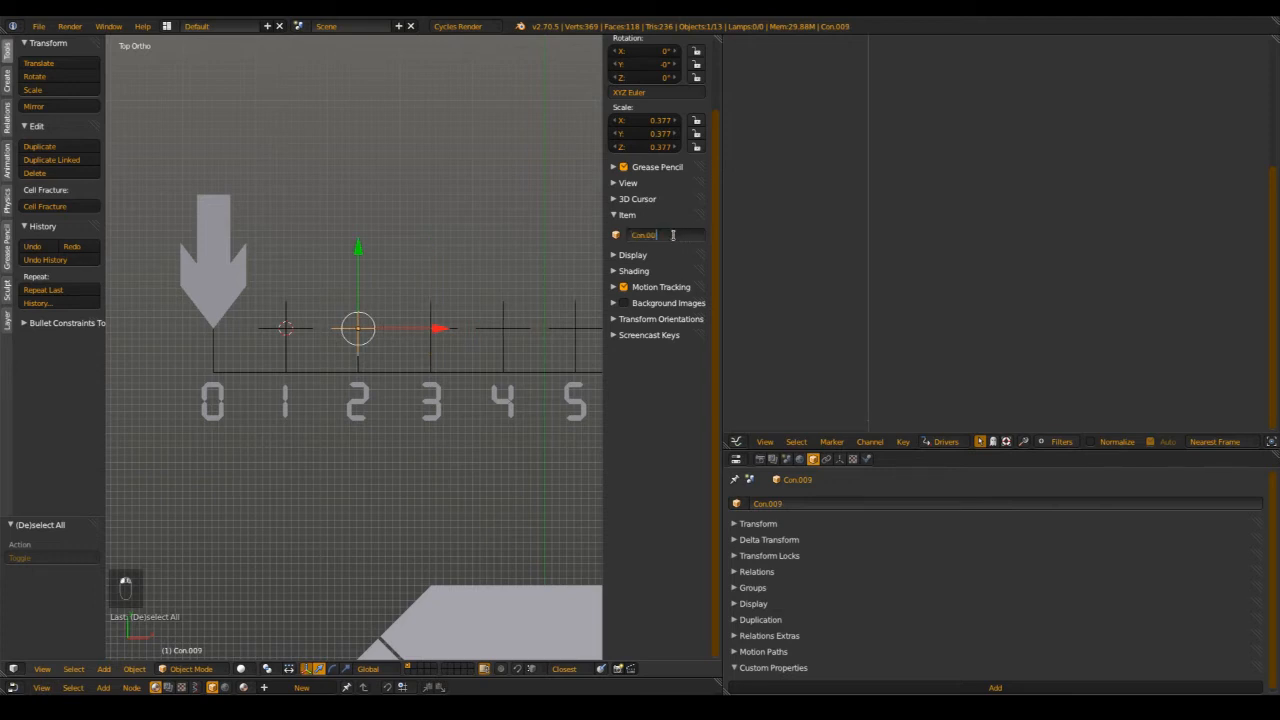
- Rename the empty at the 1 tick as Con.009
right_click(322, 326)
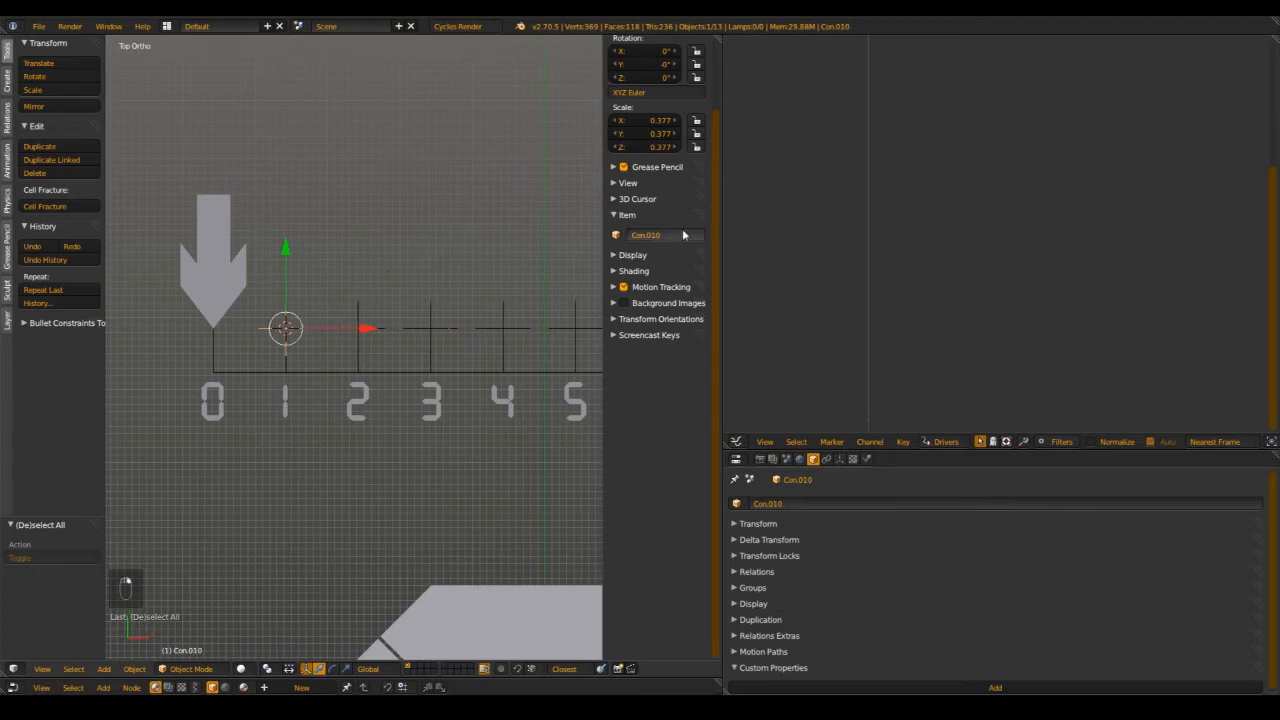
left_click(668, 236)
key("BackSpace")
key("BackSpace")
type("09")
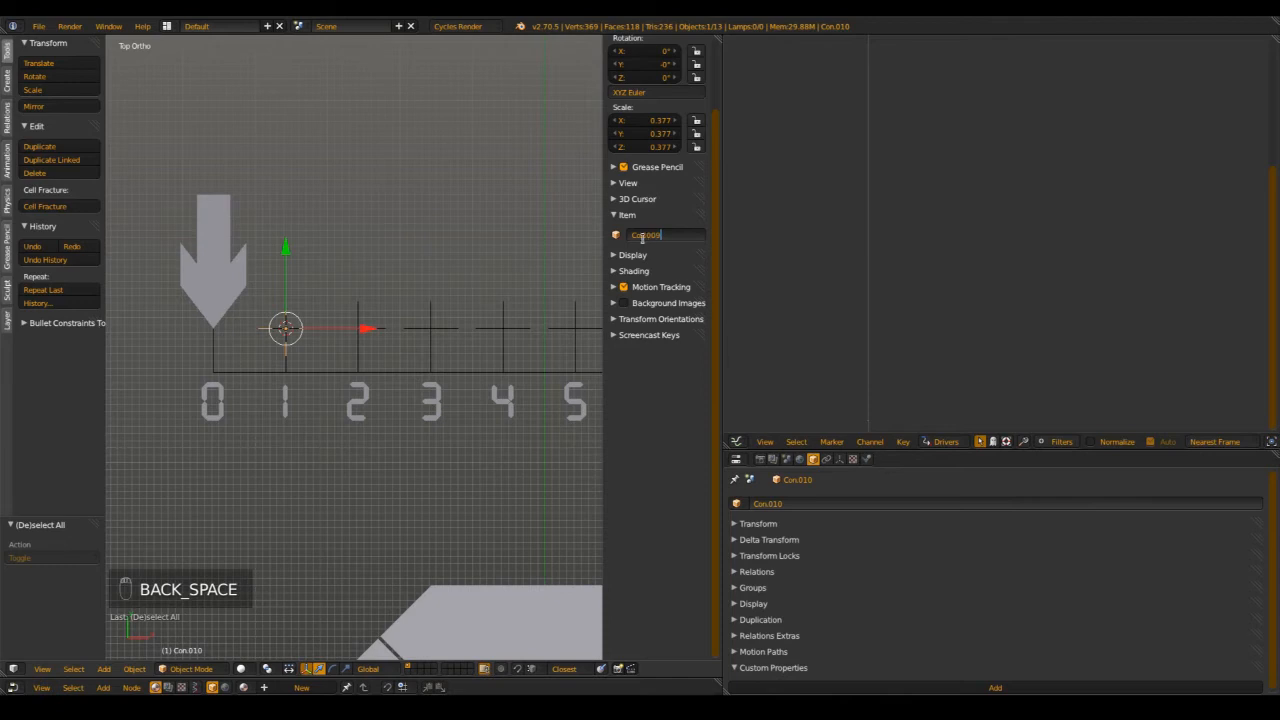
- Save the file with the renumbered empties
scroll(453, 258, "down", 3)
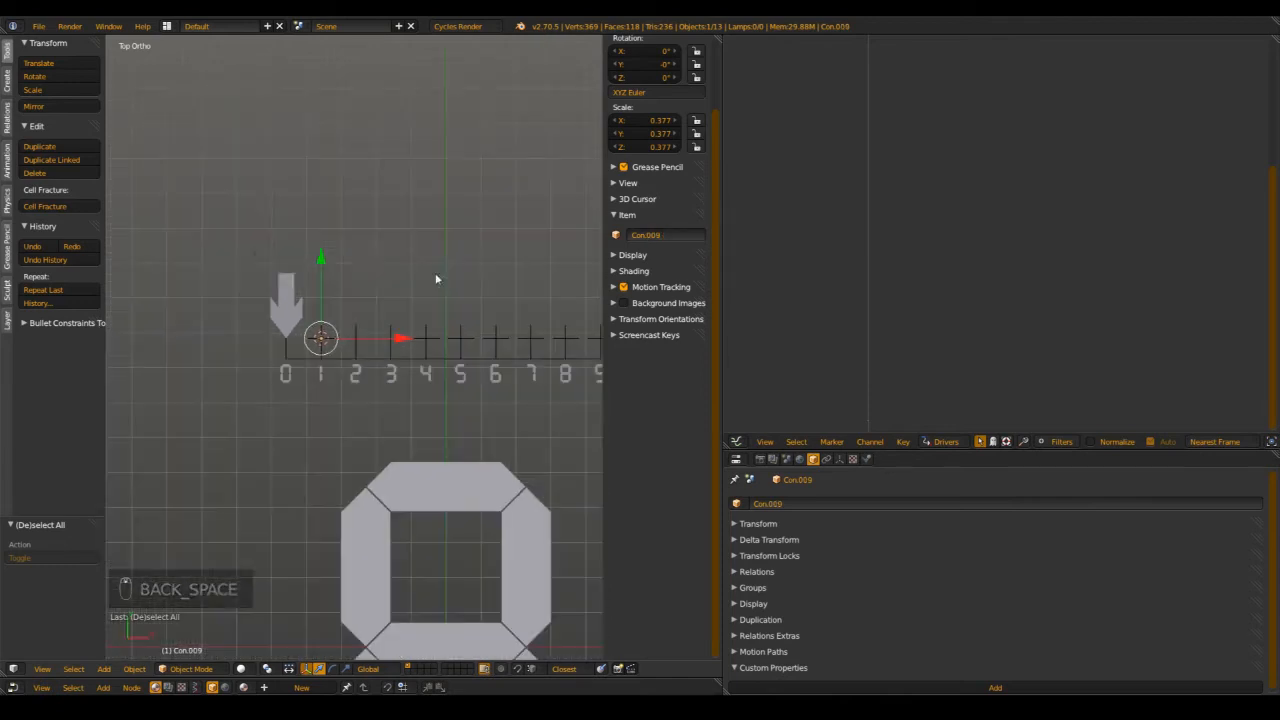
key("ctrl+s")
scroll(406, 375, "down", 2)
key("ctrl+s")
scroll(286, 318, "up", 3)
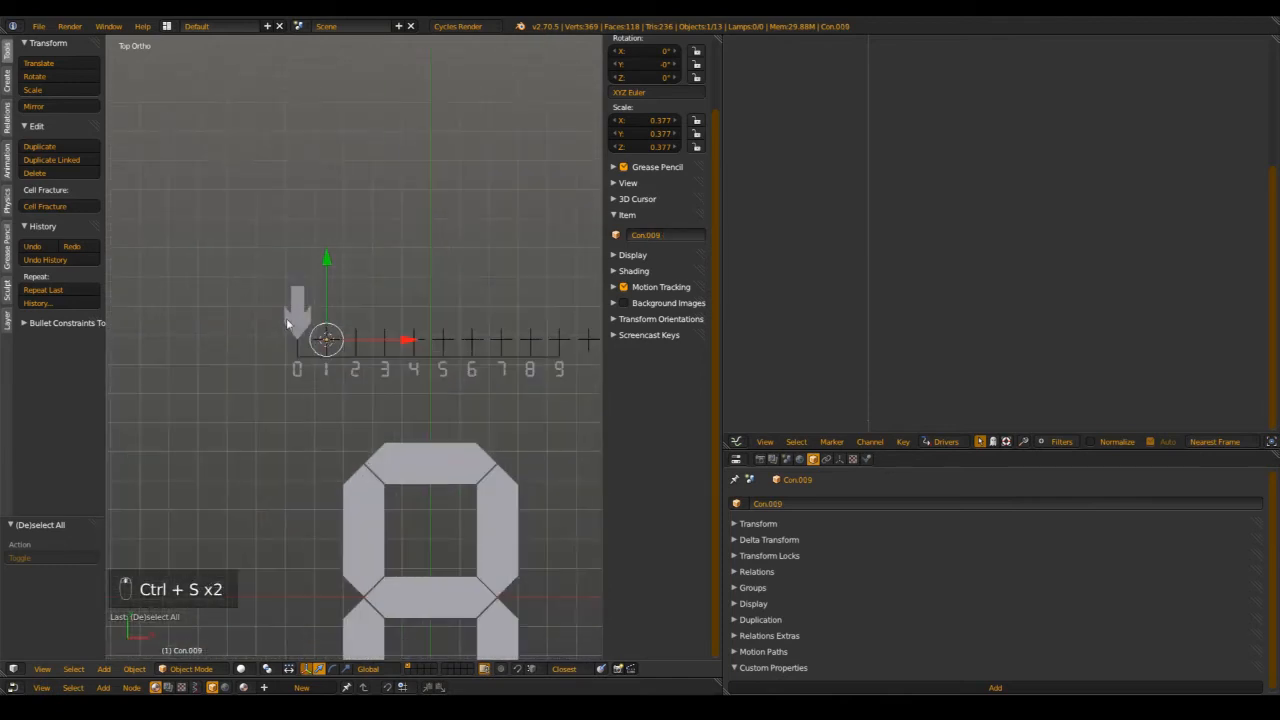
- Select the seven-segment digit and set its driver variable's type to Distance
scroll(425, 456, "down", 2)
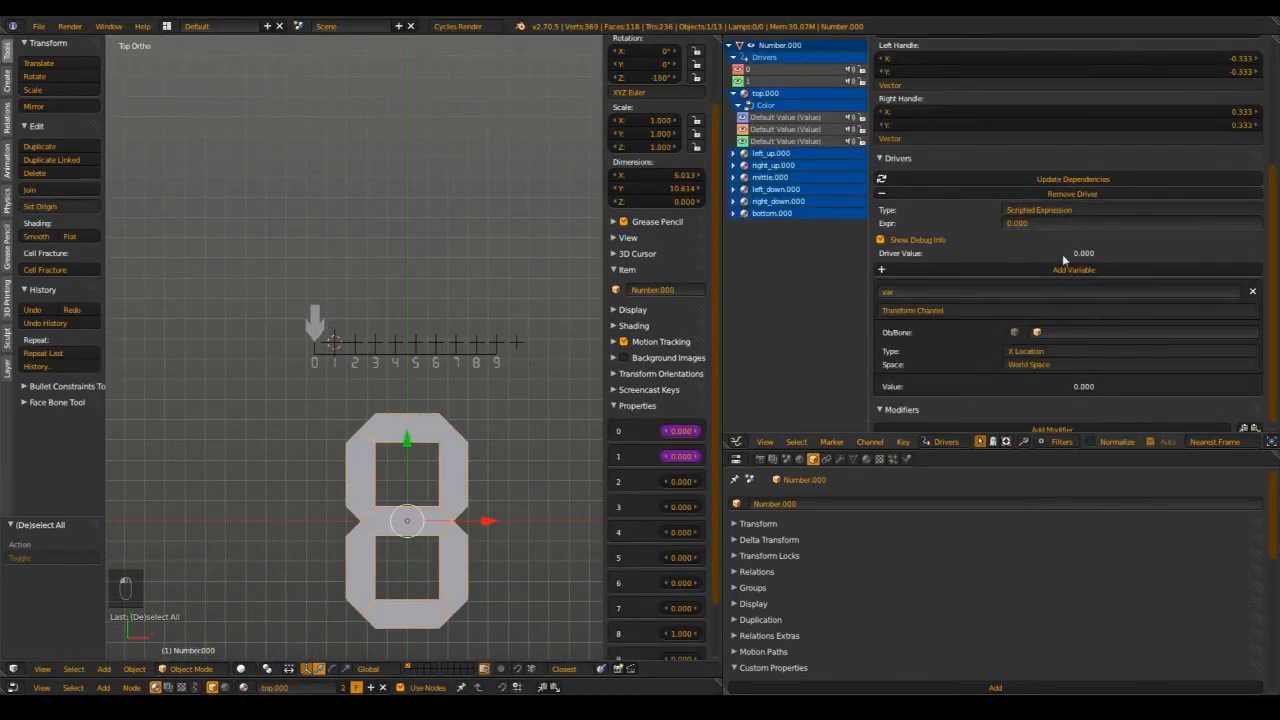
left_click(950, 312)
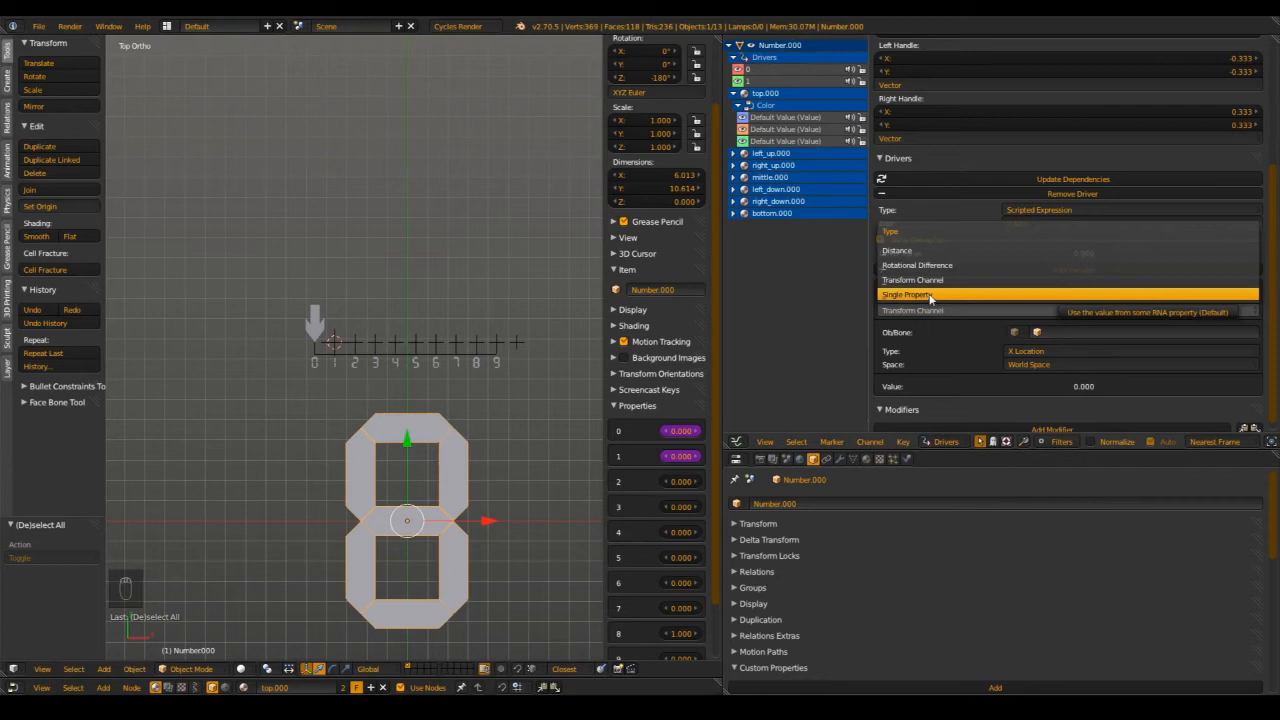
left_click(945, 310)
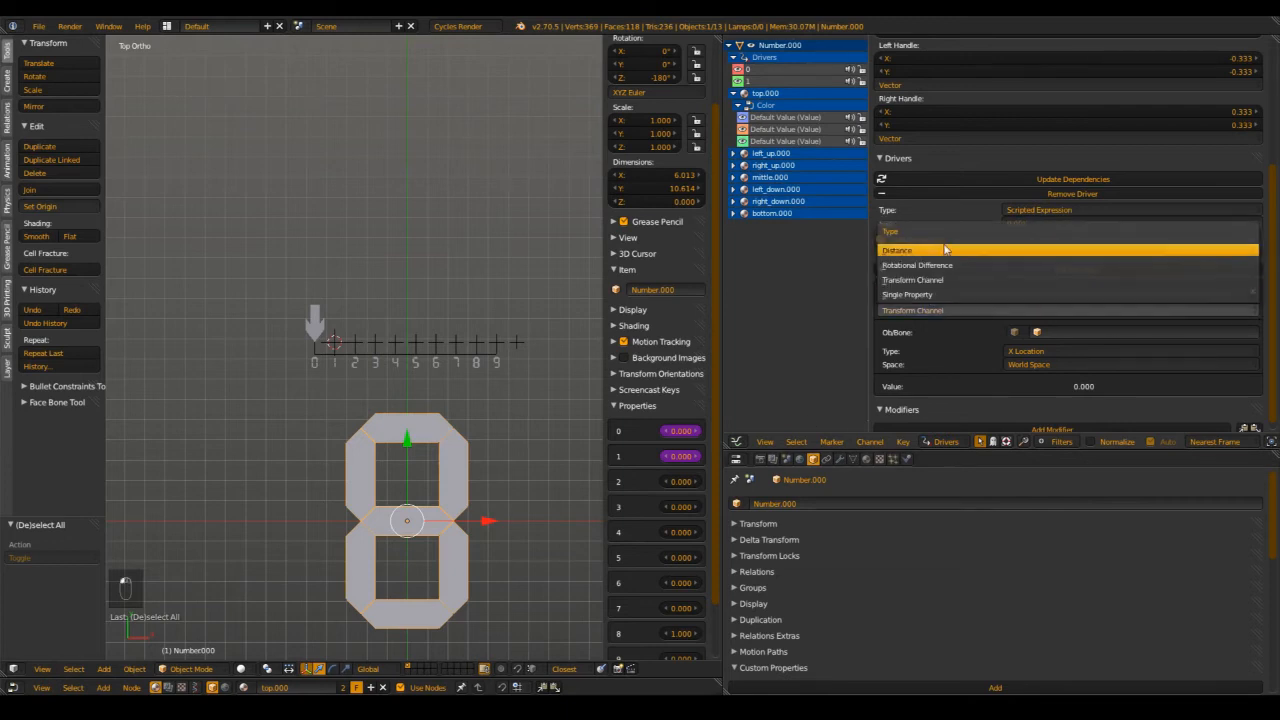
left_click(945, 250)
scroll(291, 364, "up", 1)
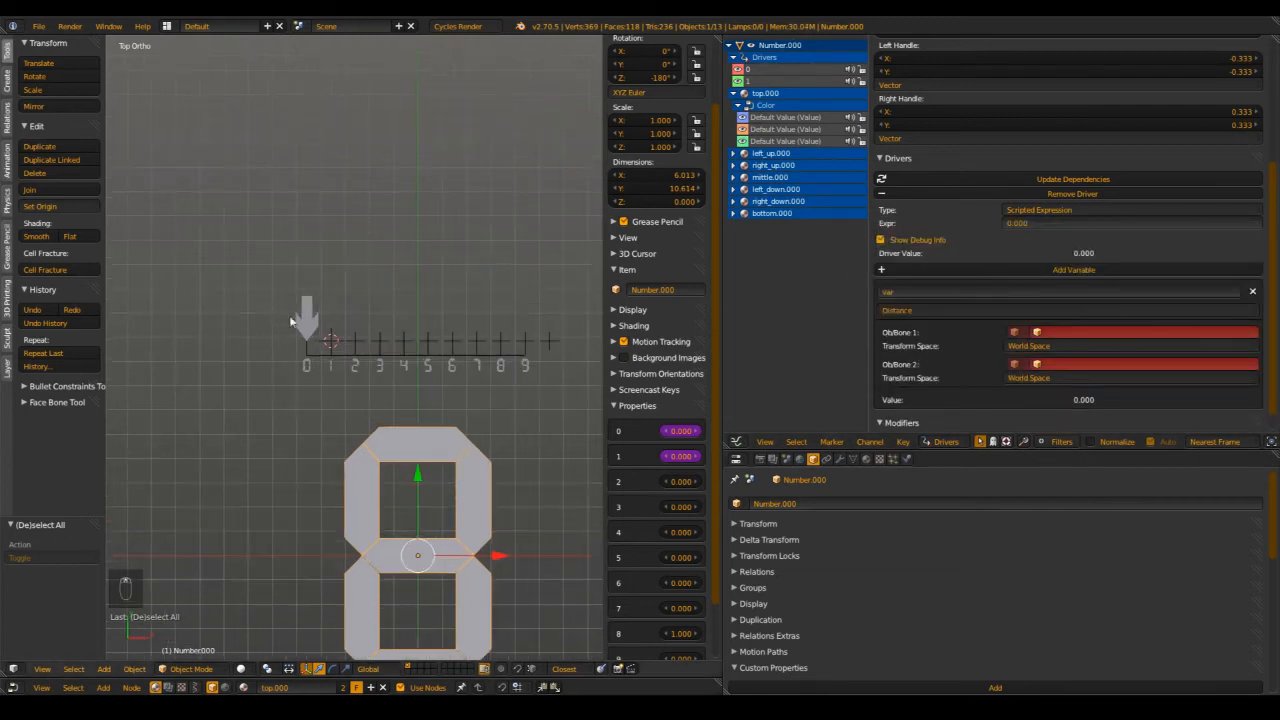
- Set the distance variable's first object to Sliter.000 and its second object to Con.000
left_click(1077, 332)
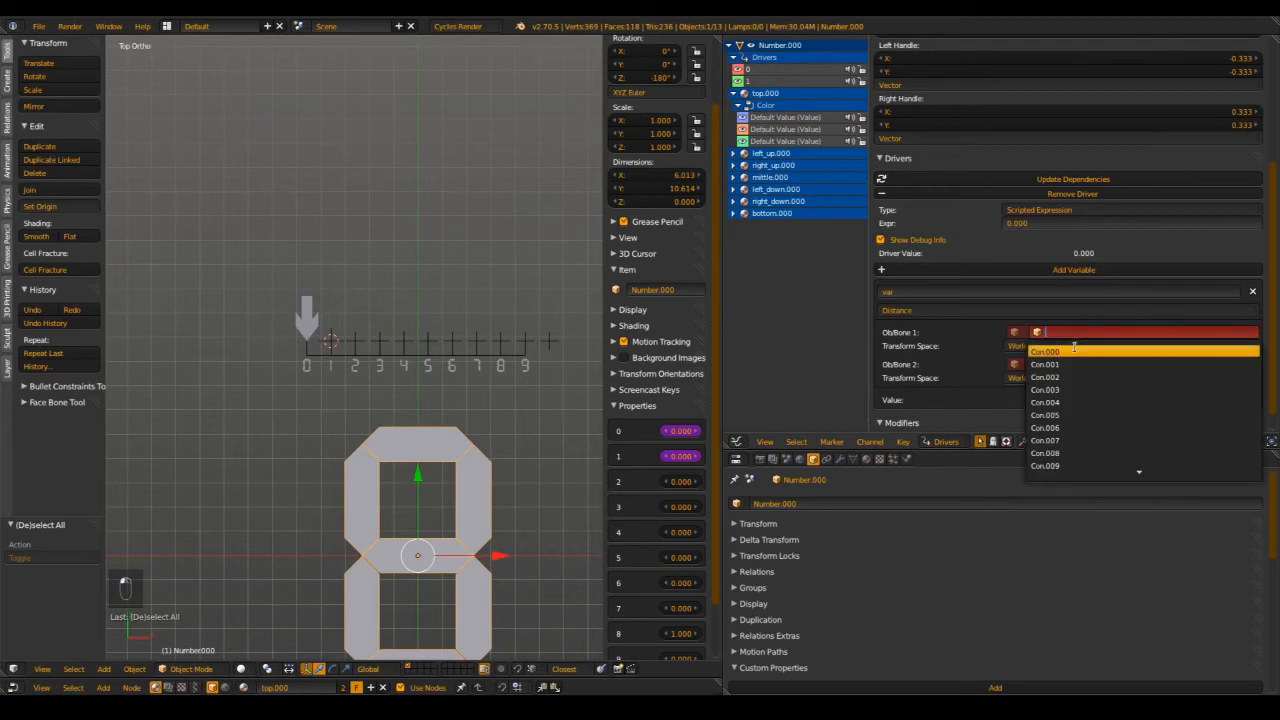
type("sl")
left_click(1075, 360)
left_click(1075, 363)
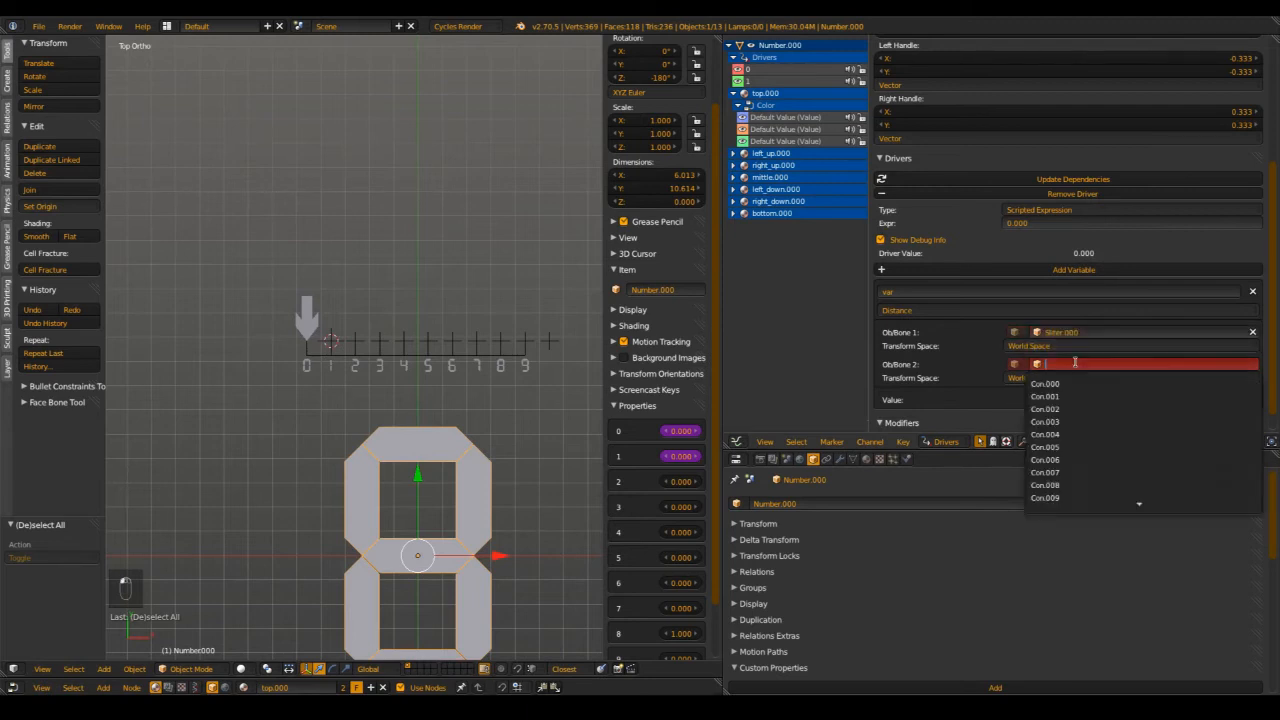
left_click(1045, 383)
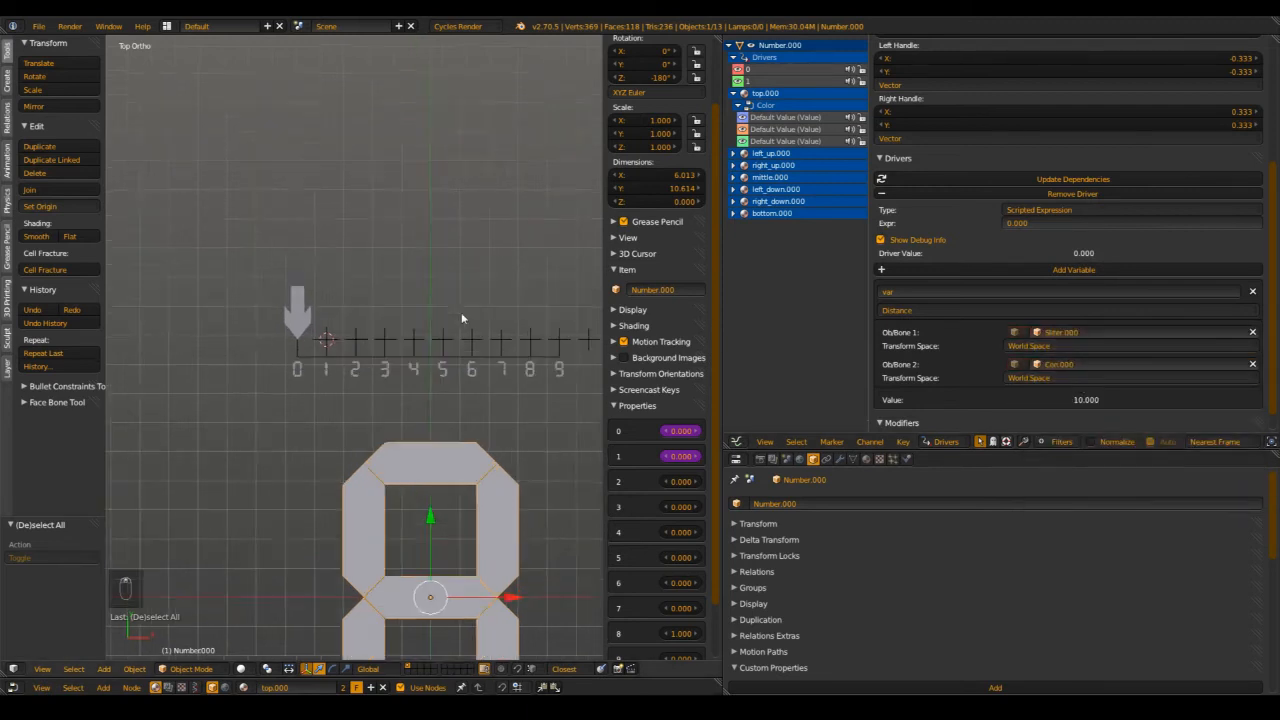
- Try moving the empty past the 9 tick, cancel the move and reselect the seven-segment digit
scroll(448, 318, "up", 2)
middle_click_drag(449, 321, 446, 319, "shift")
right_click(532, 316)
key("g")
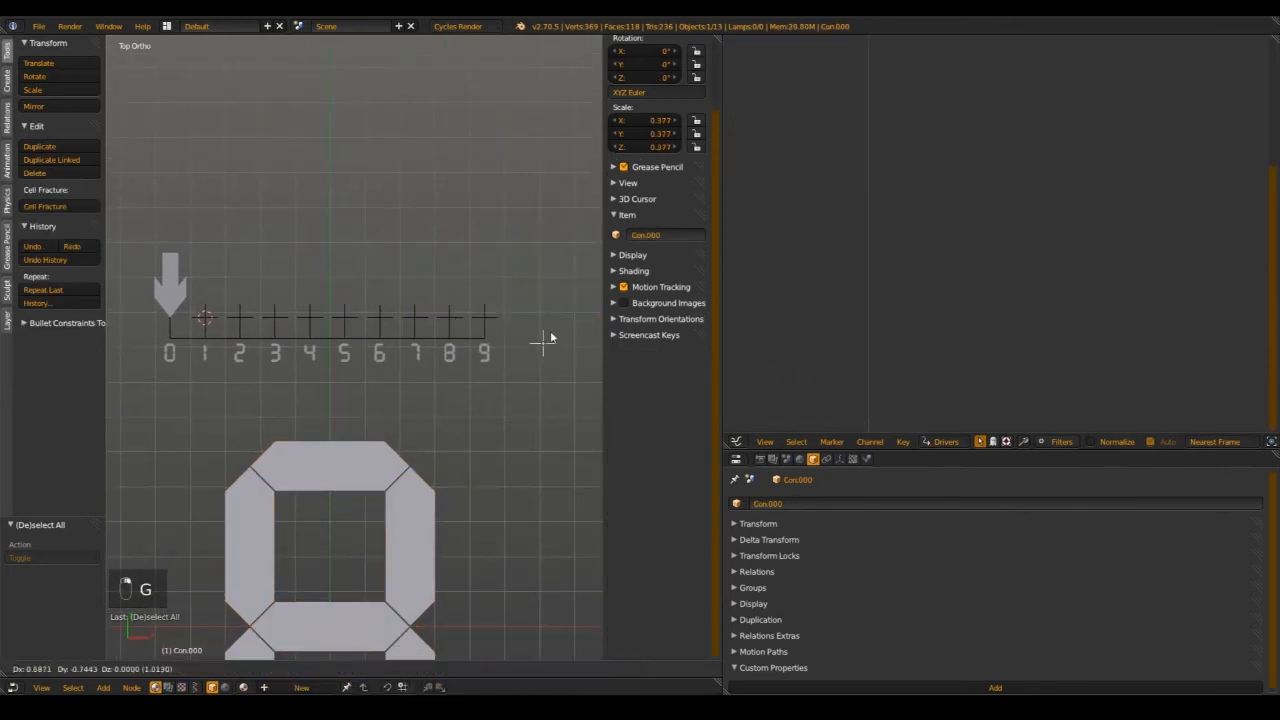
right_click(531, 331)
right_click(356, 449)
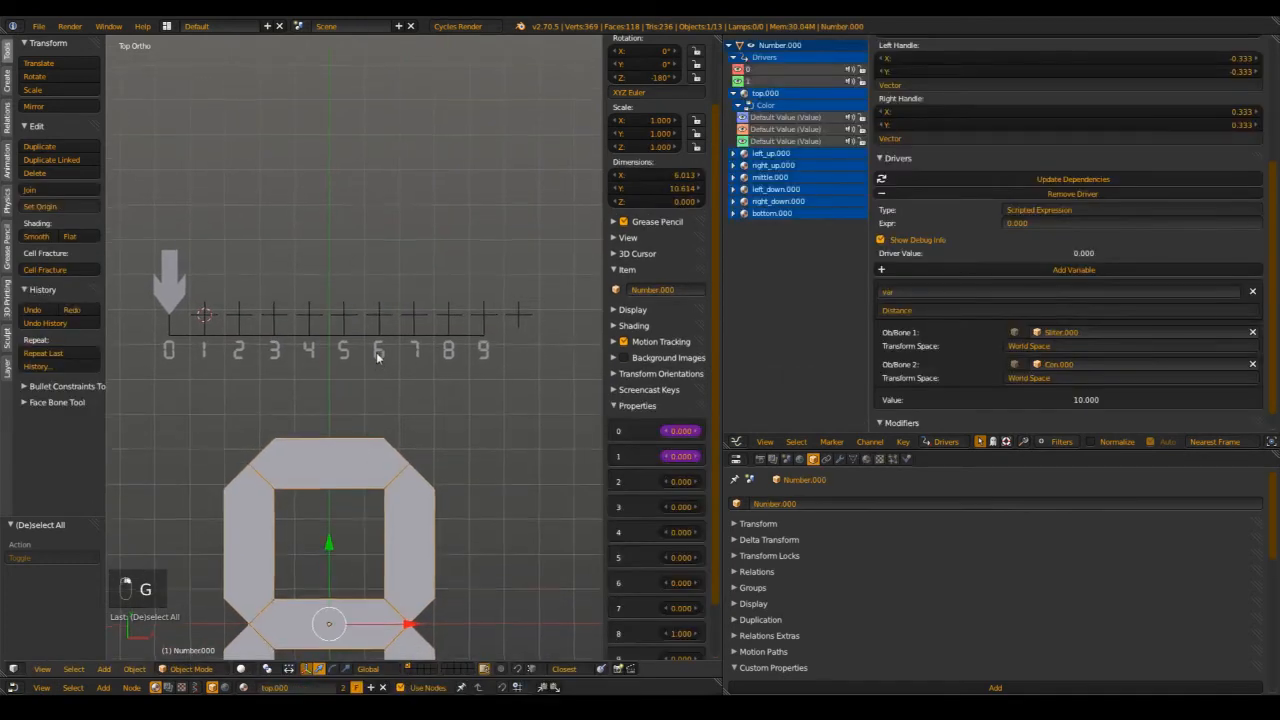
- Enter var-9 as the scripted expression of the driver on the digit's custom property 0
middle_click_drag(388, 373, 409, 338, "shift")
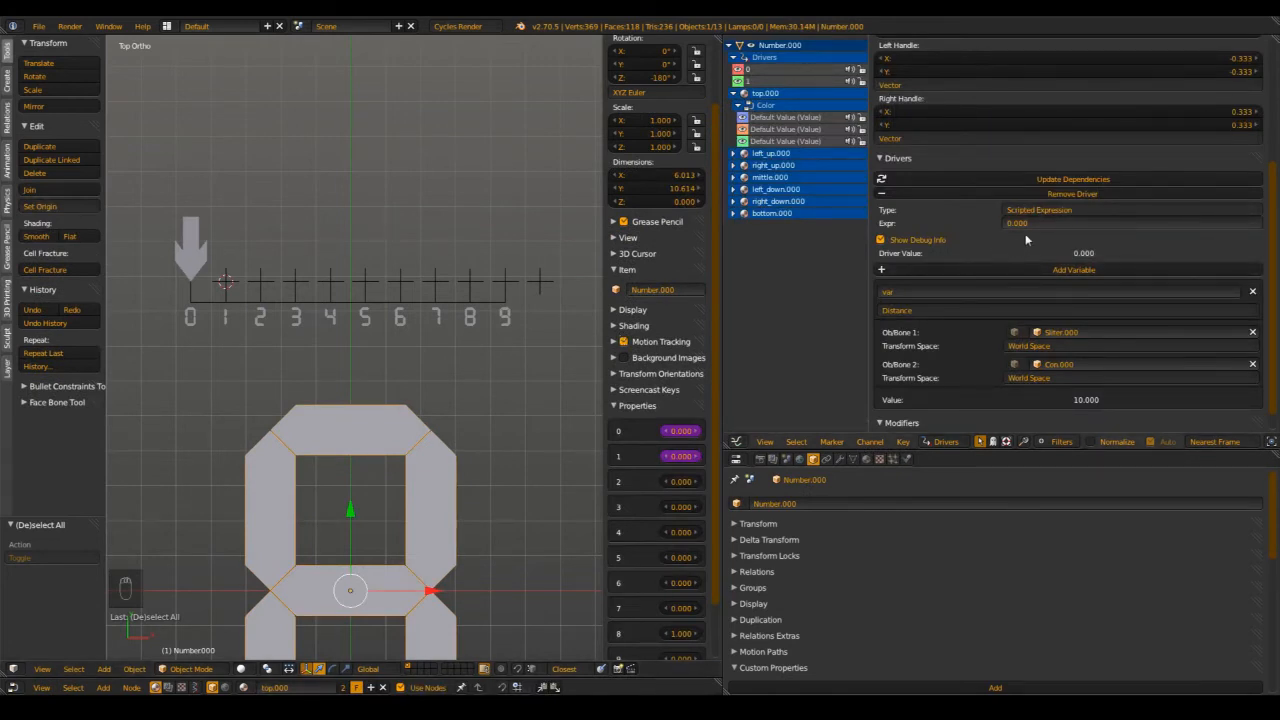
left_click(1038, 223)
type("var-9")
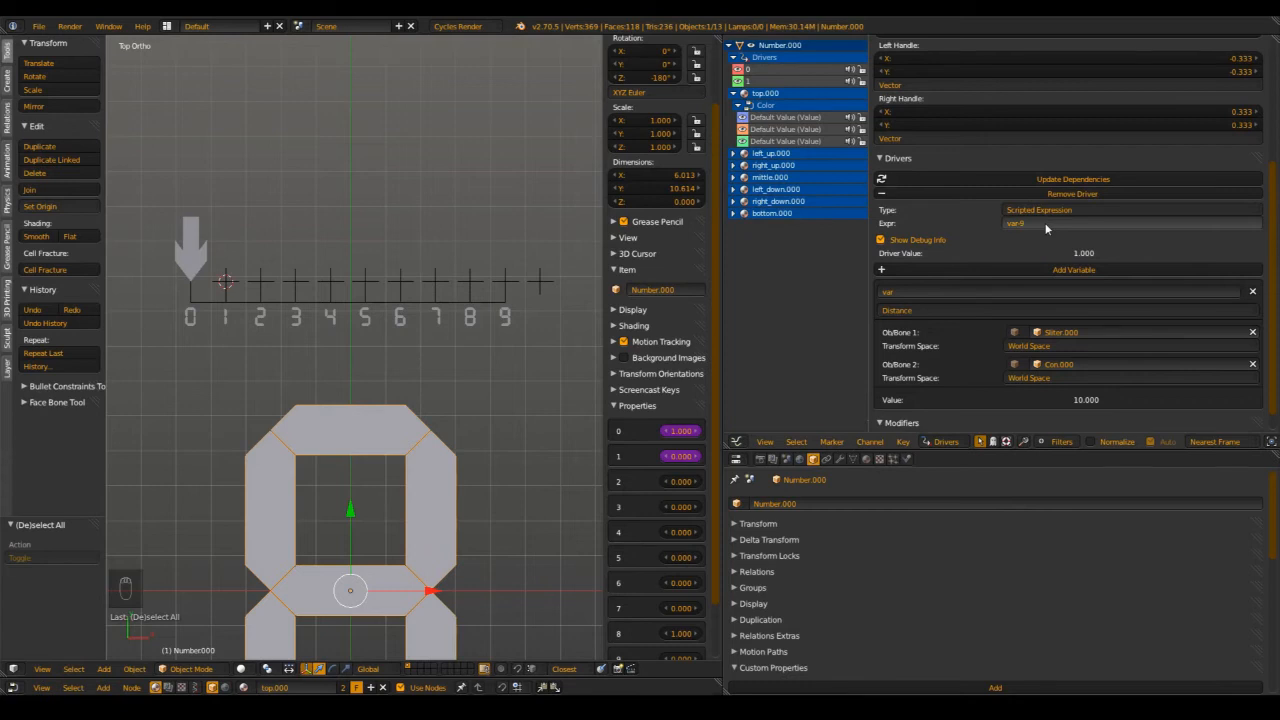
- Show the digit's custom properties in the properties editor and pin them so they stay displayed when another object is selected
right_click(190, 255)
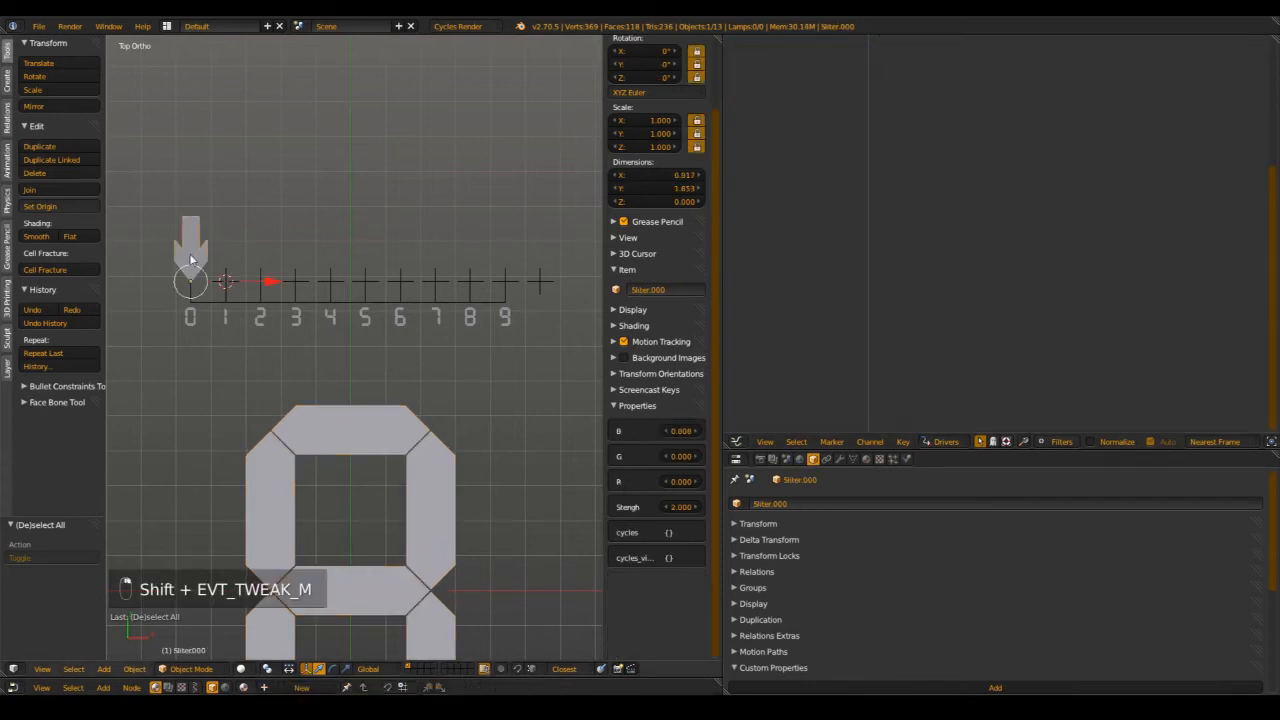
right_click(340, 432)
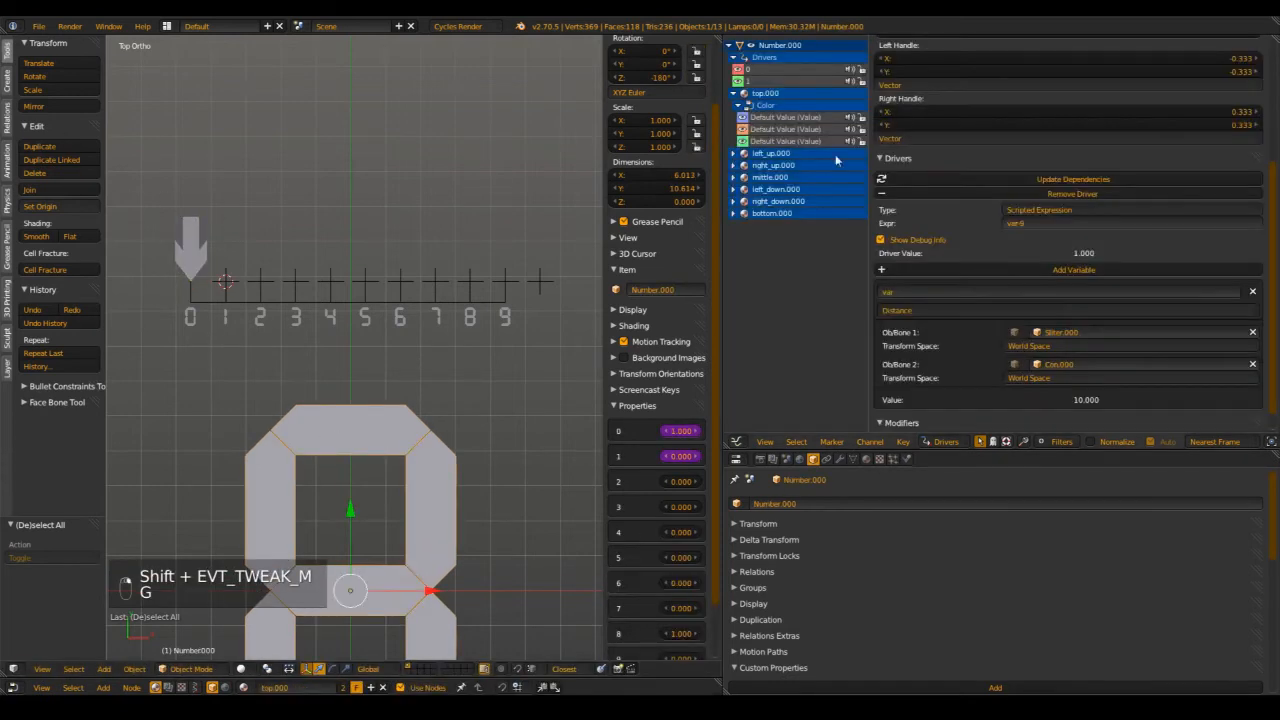
scroll(980, 440, "down", 4)
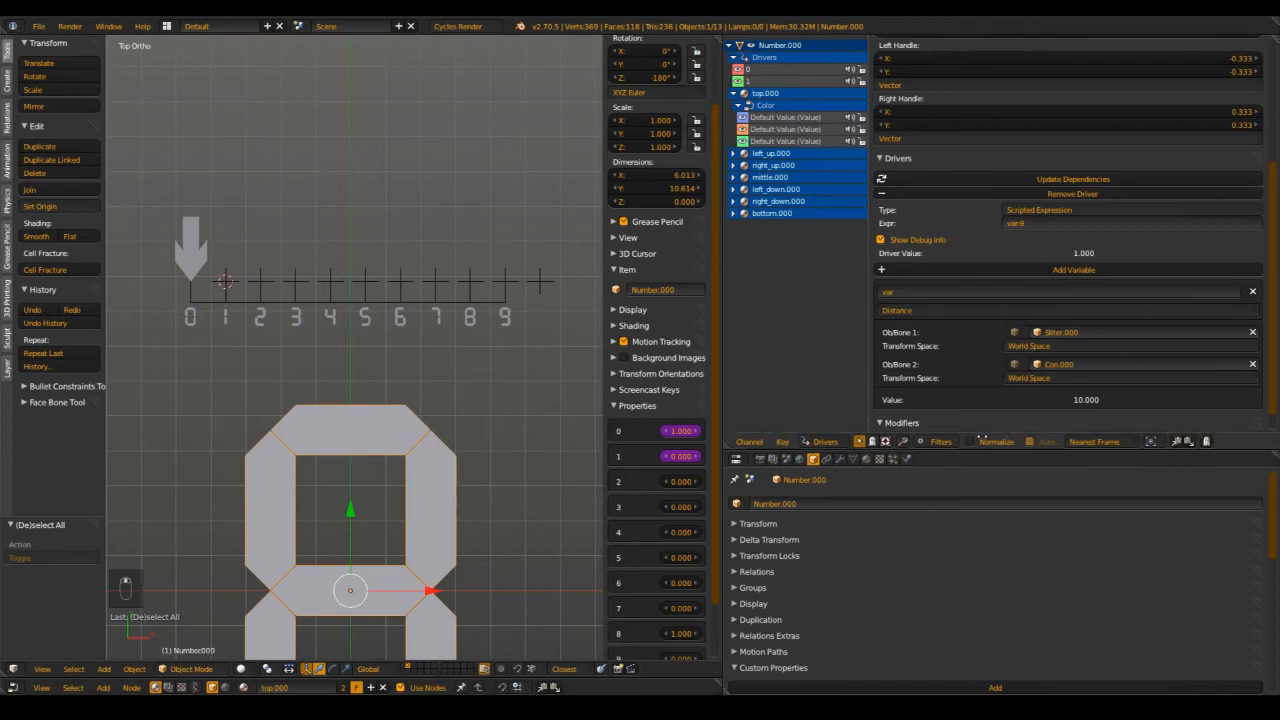
scroll(980, 440, "up", 4)
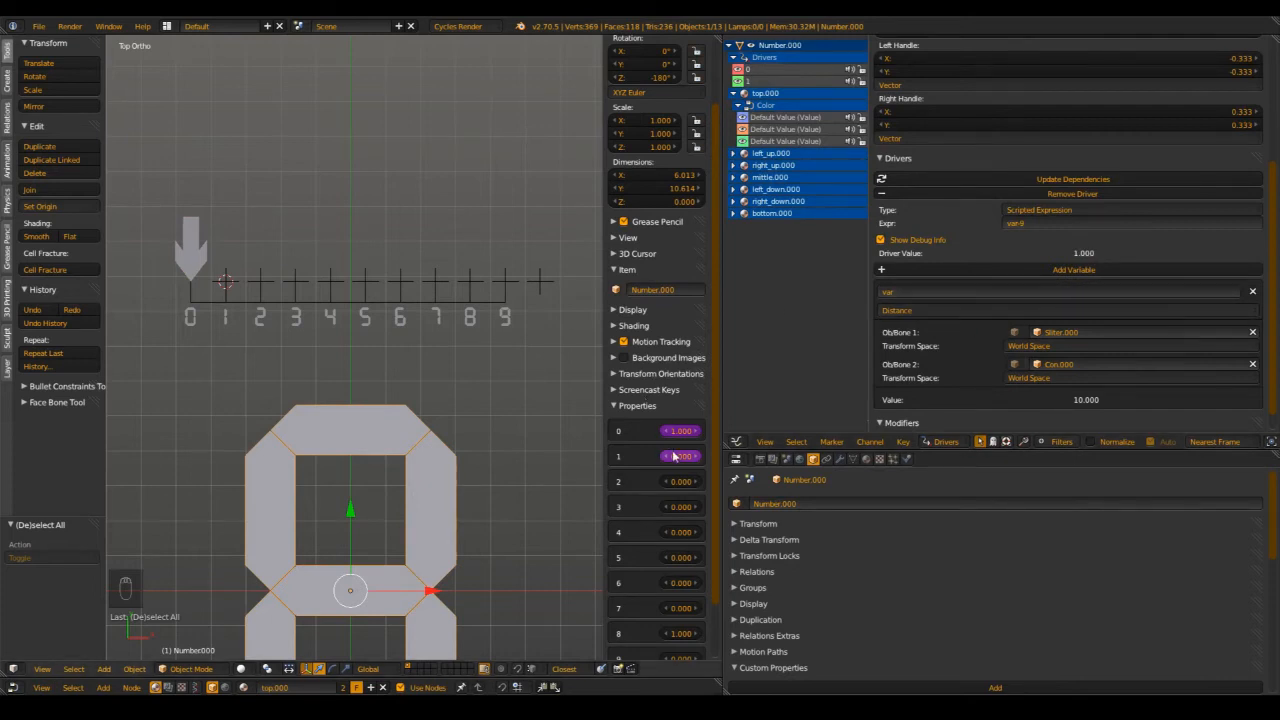
scroll(829, 560, "down", 3)
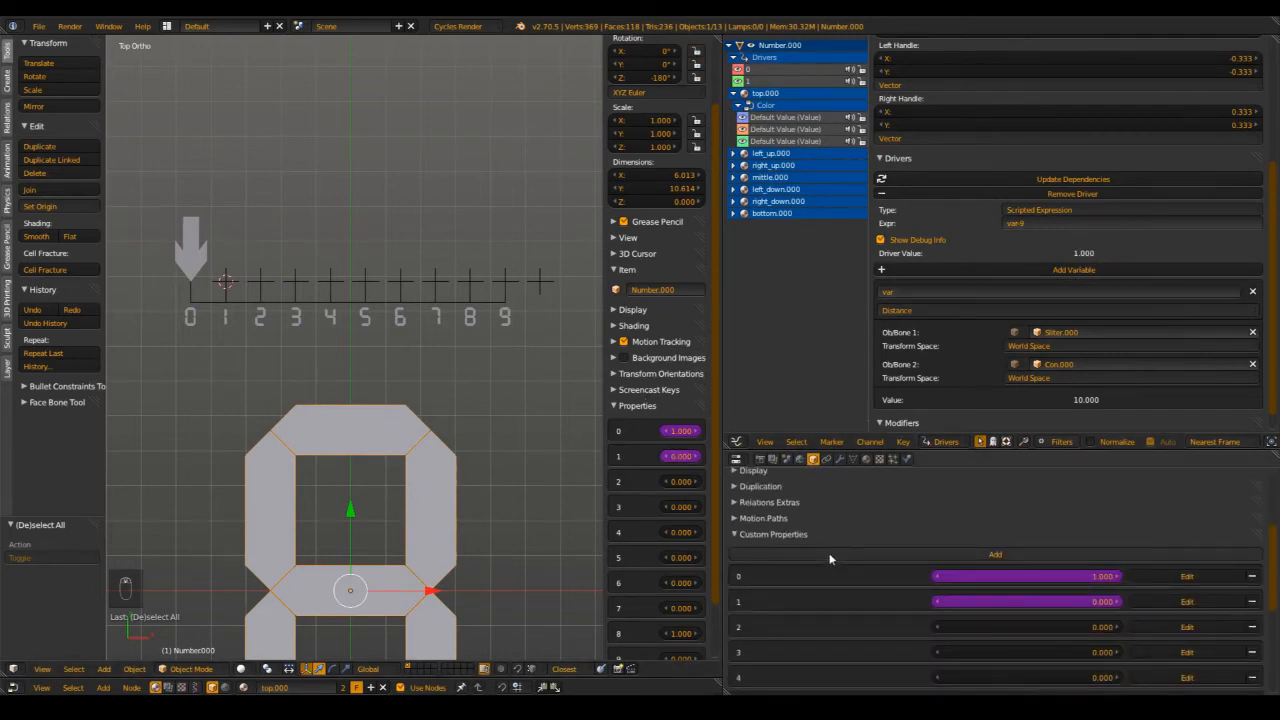
scroll(760, 507, "up", 3)
scroll(990, 590, "down", 5)
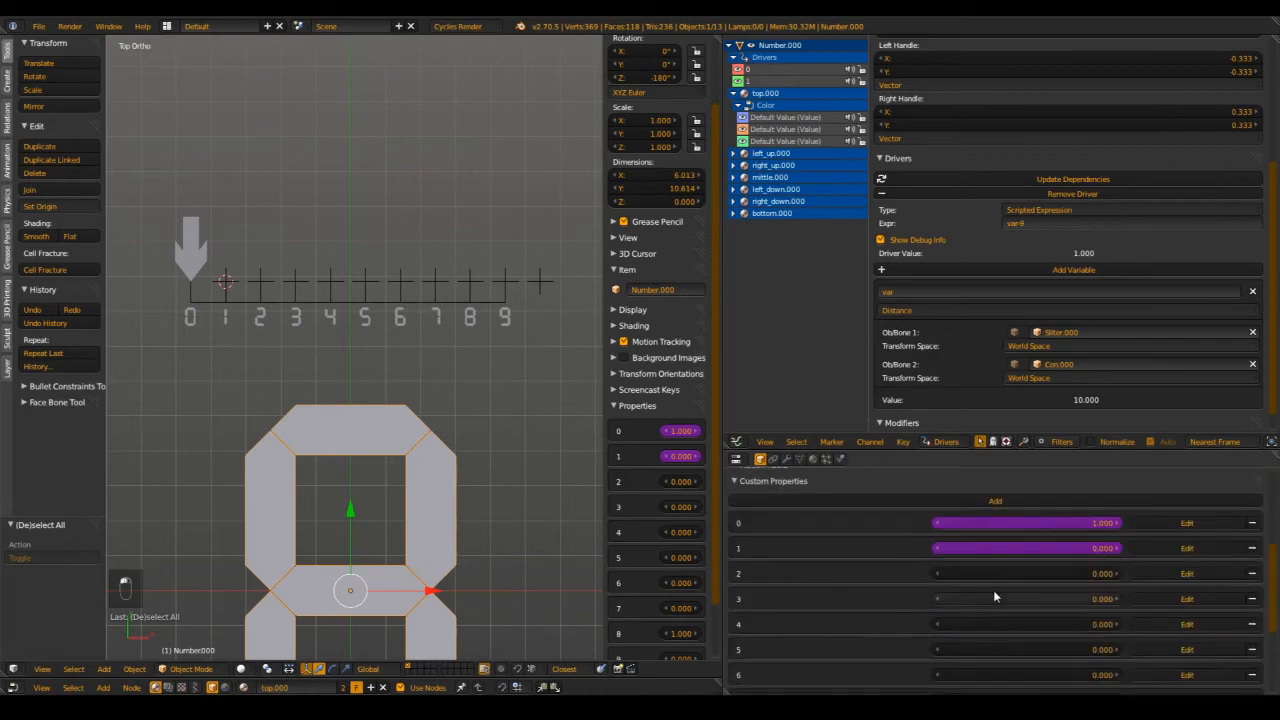
- Slide the arrow back and forth along the 0–9 scale, return it to 0, and check how custom property 0 responds
middle_click_drag(183, 267, 225, 263, "shift")
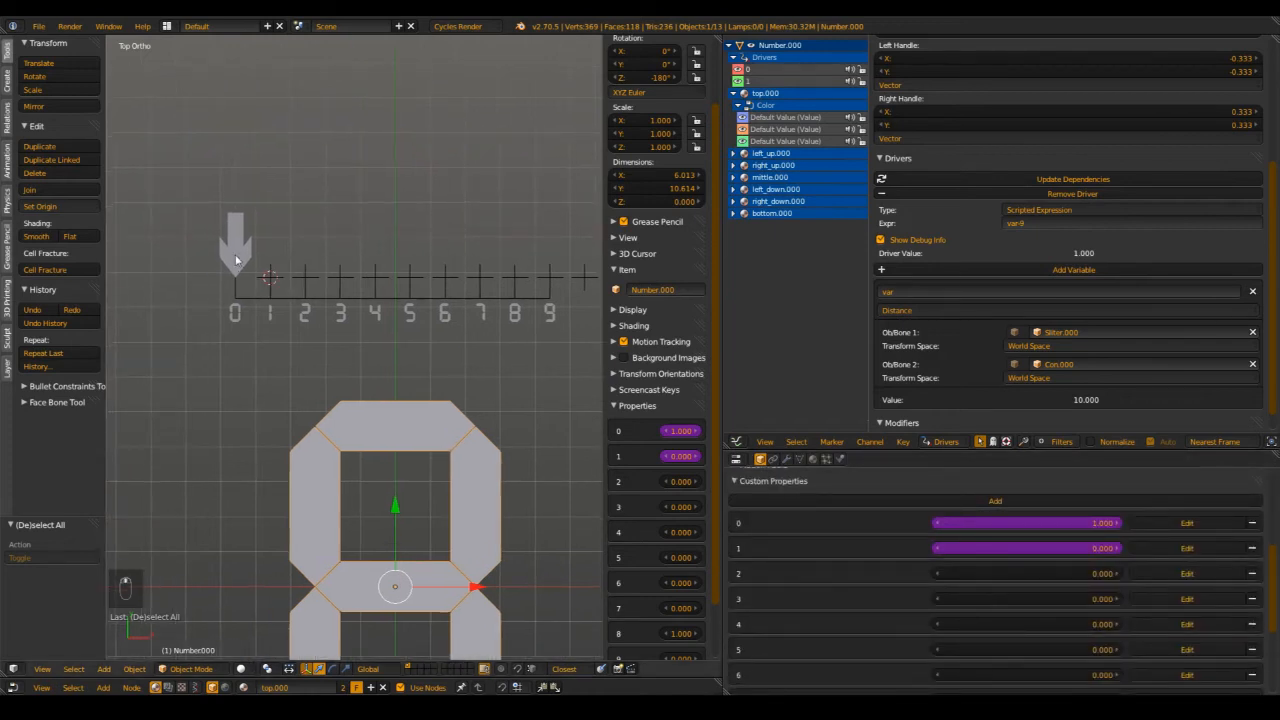
right_click(236, 260)
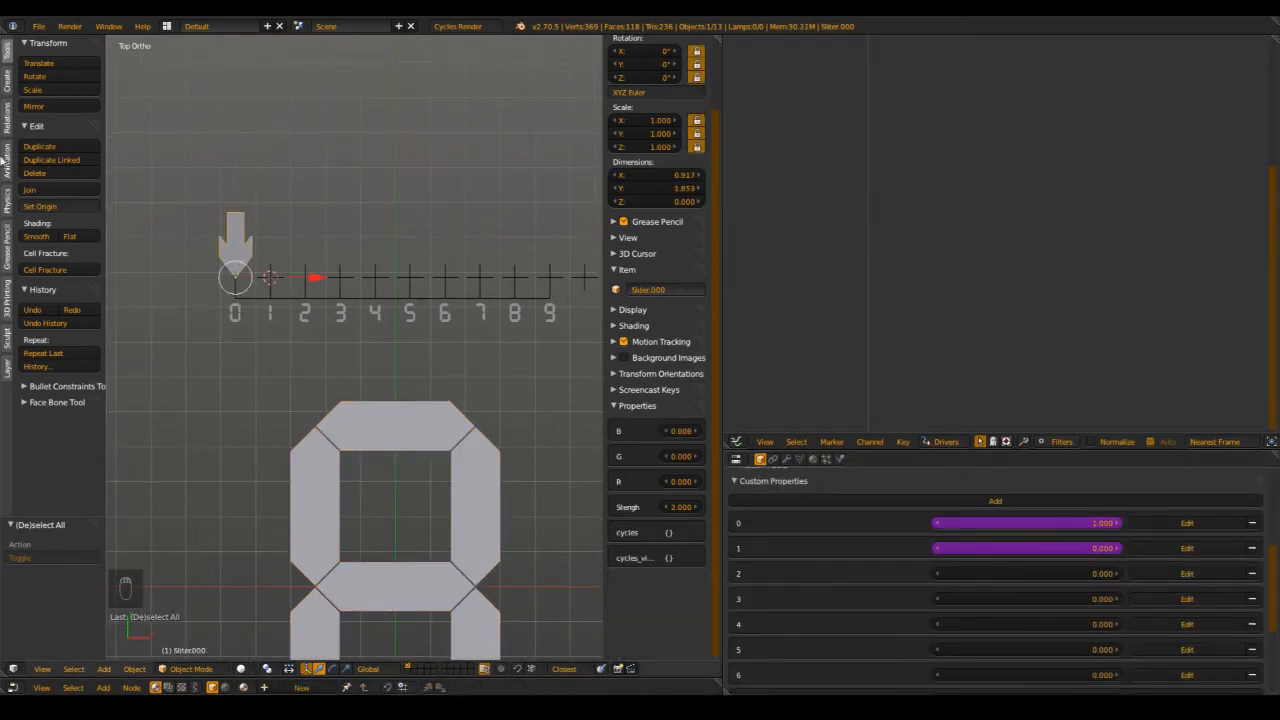
key("g")
key("g")
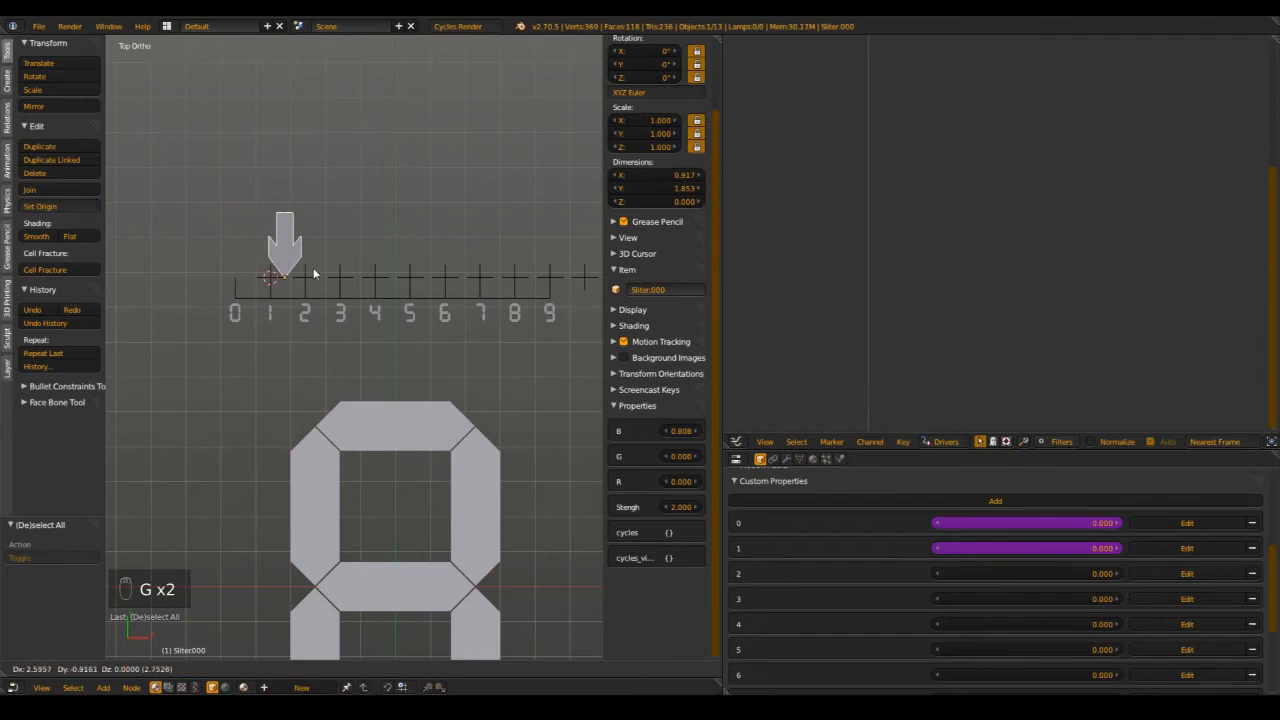
left_click(295, 267)
key("g")
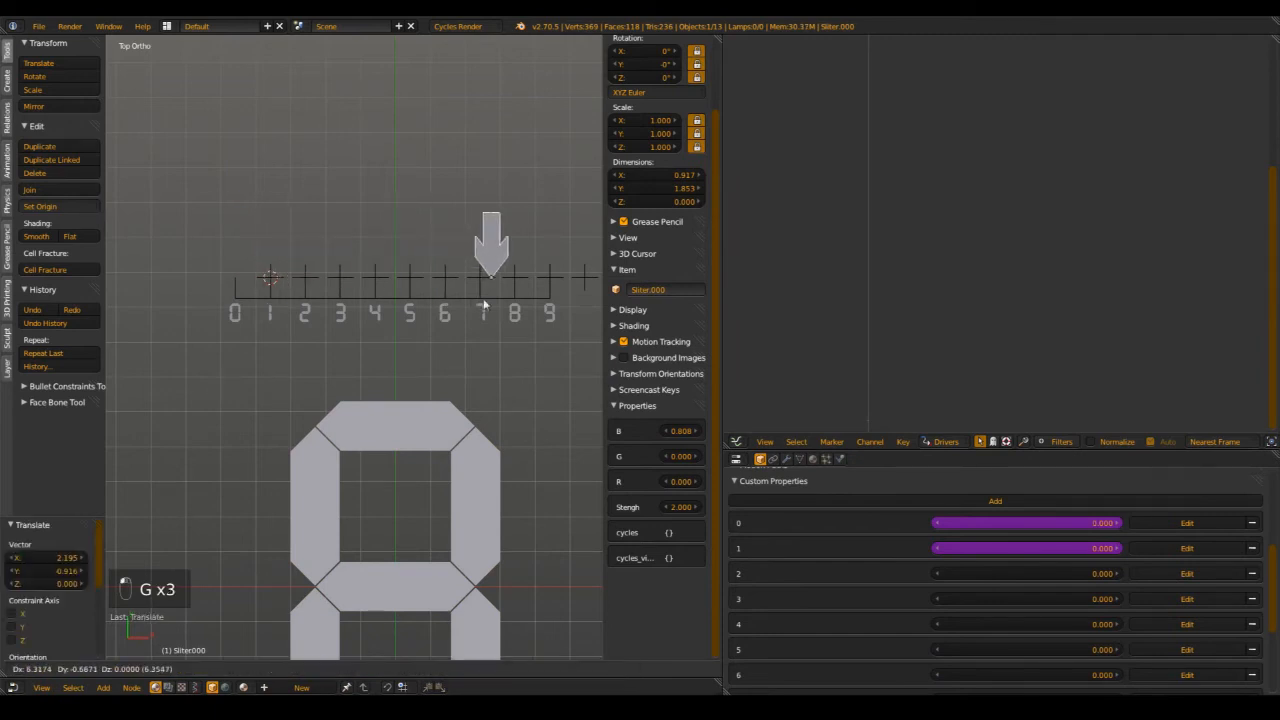
left_click(543, 270)
key("g")
left_click(268, 264)
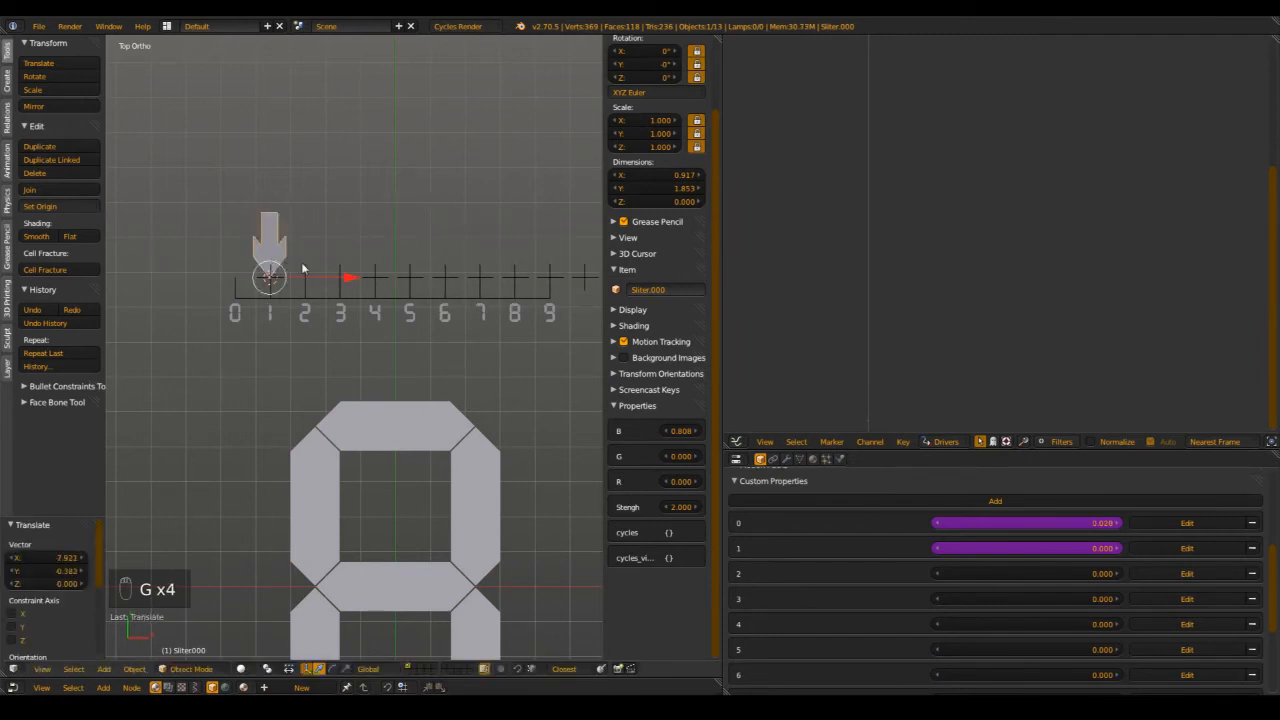
key("g")
left_click(780, 318)
key("g")
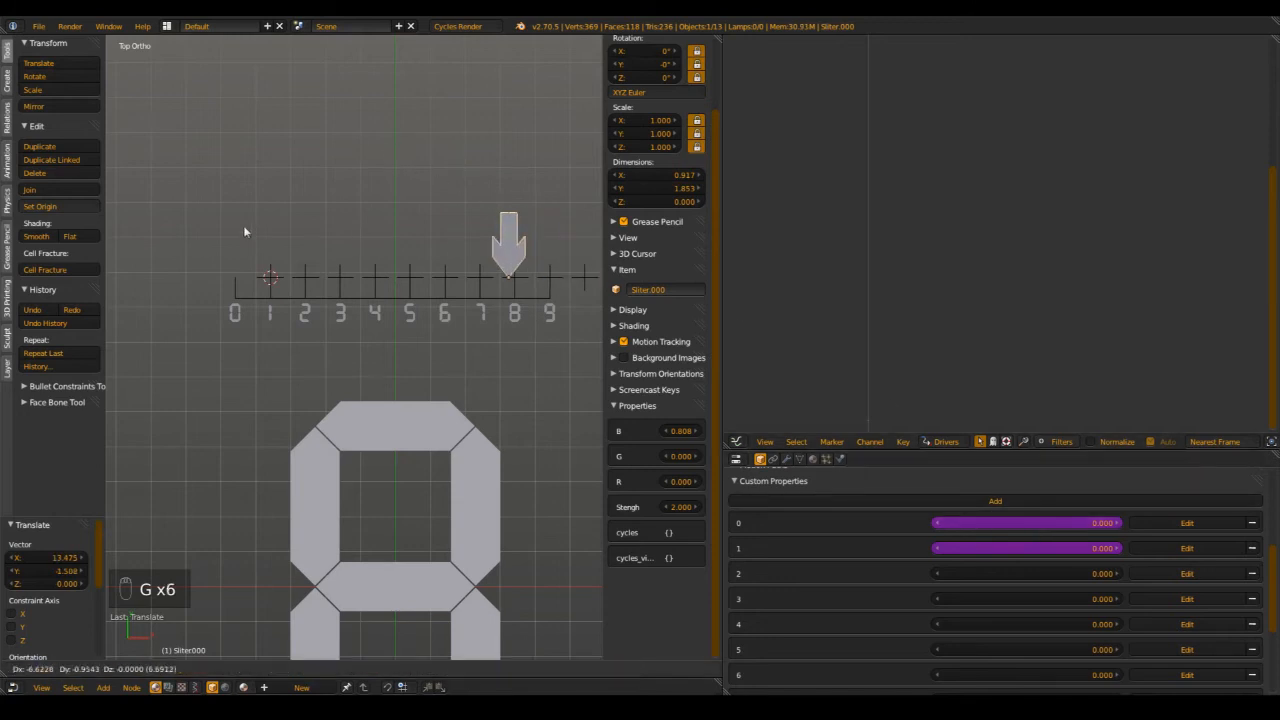
left_click(326, 265)
key("g")
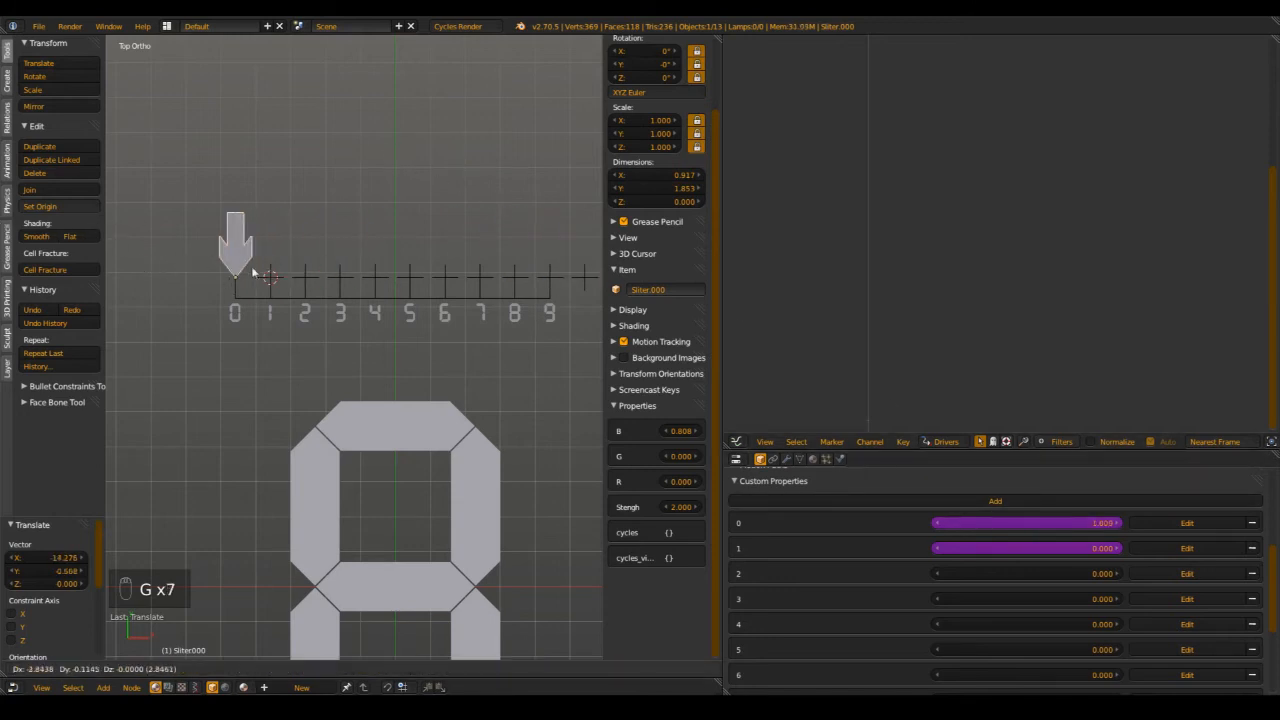
left_click(153, 256)
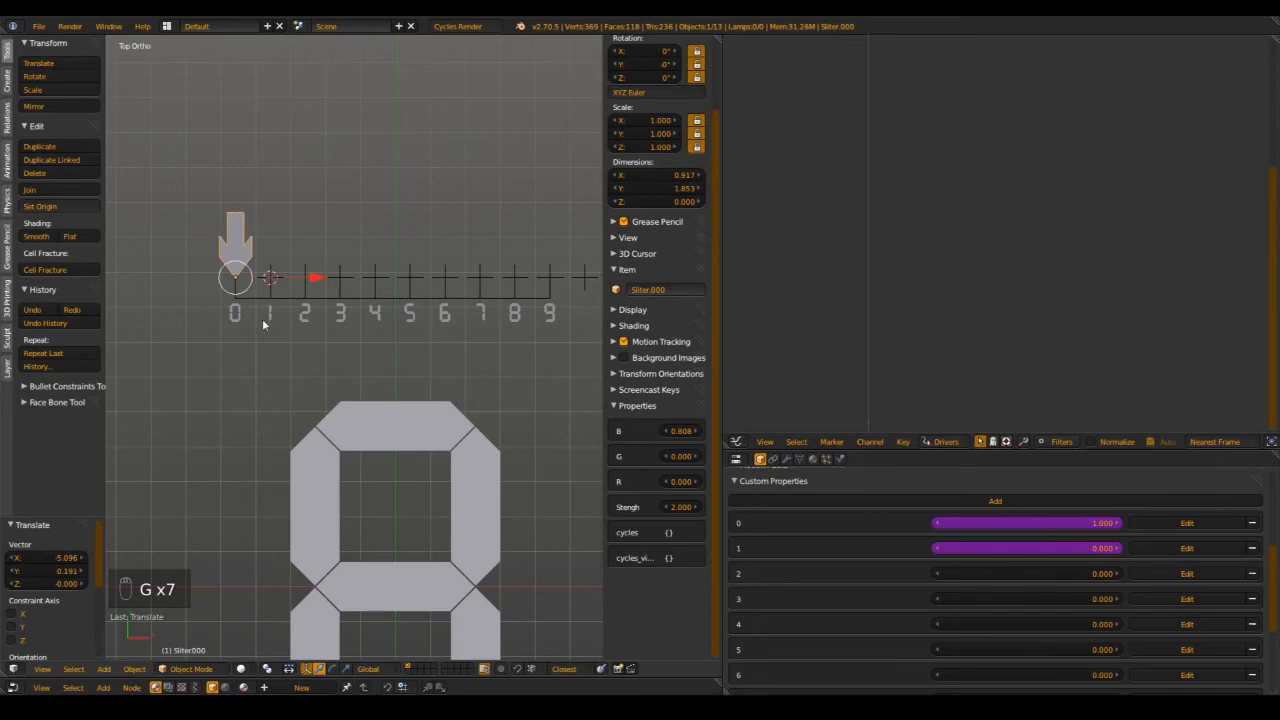
key("alt+Tab")
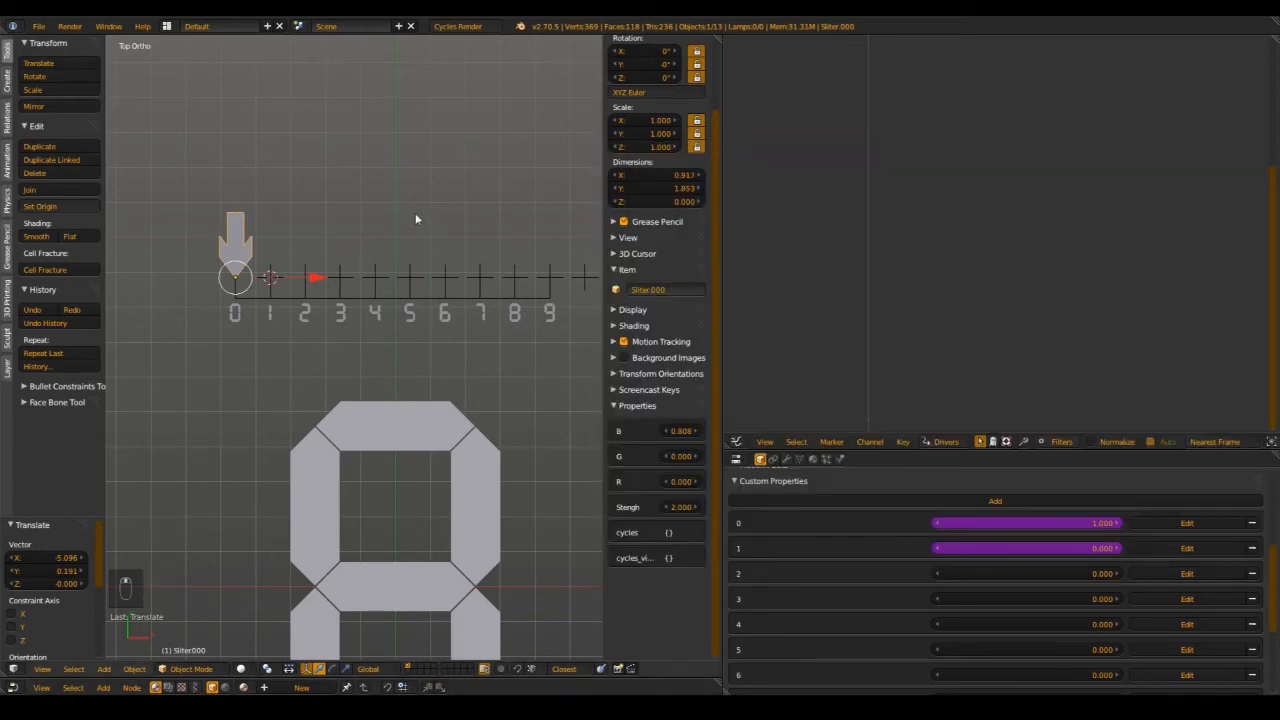
- Select the seven-segment digit's driver for custom property 1 and change its variable type to Distance
scroll(417, 219, "up", 1, "ctrl")
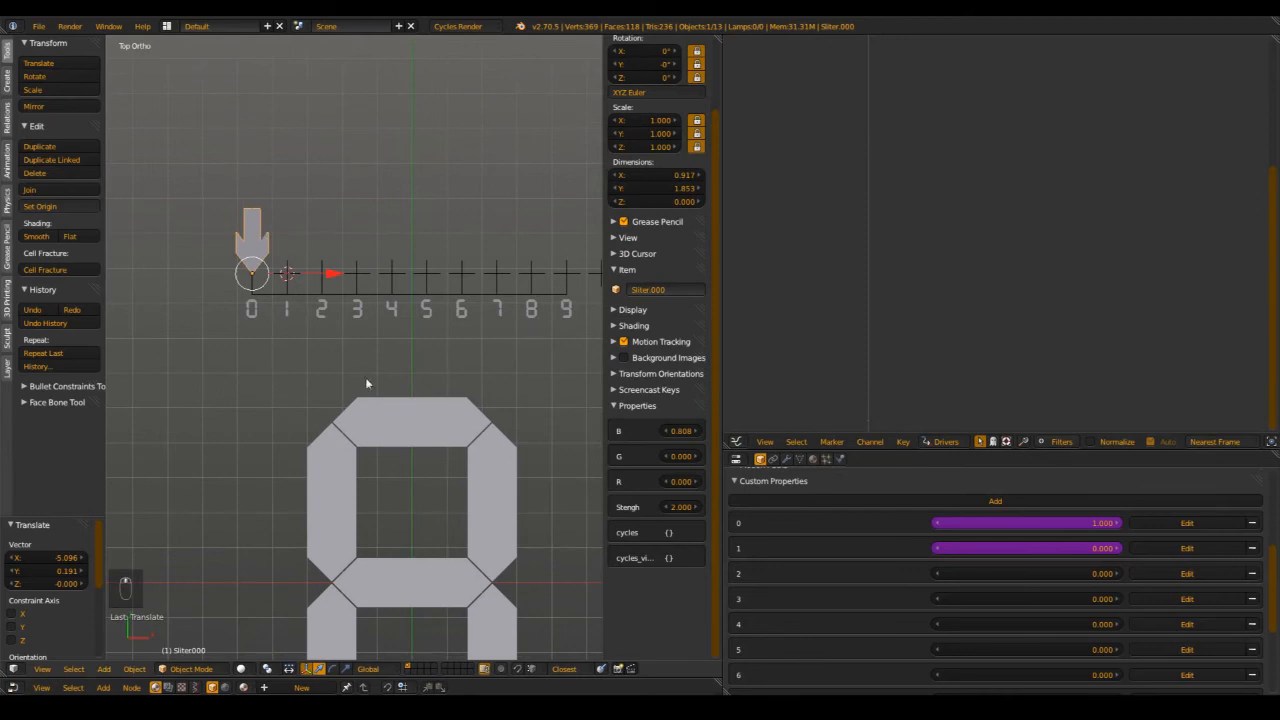
right_click(394, 418)
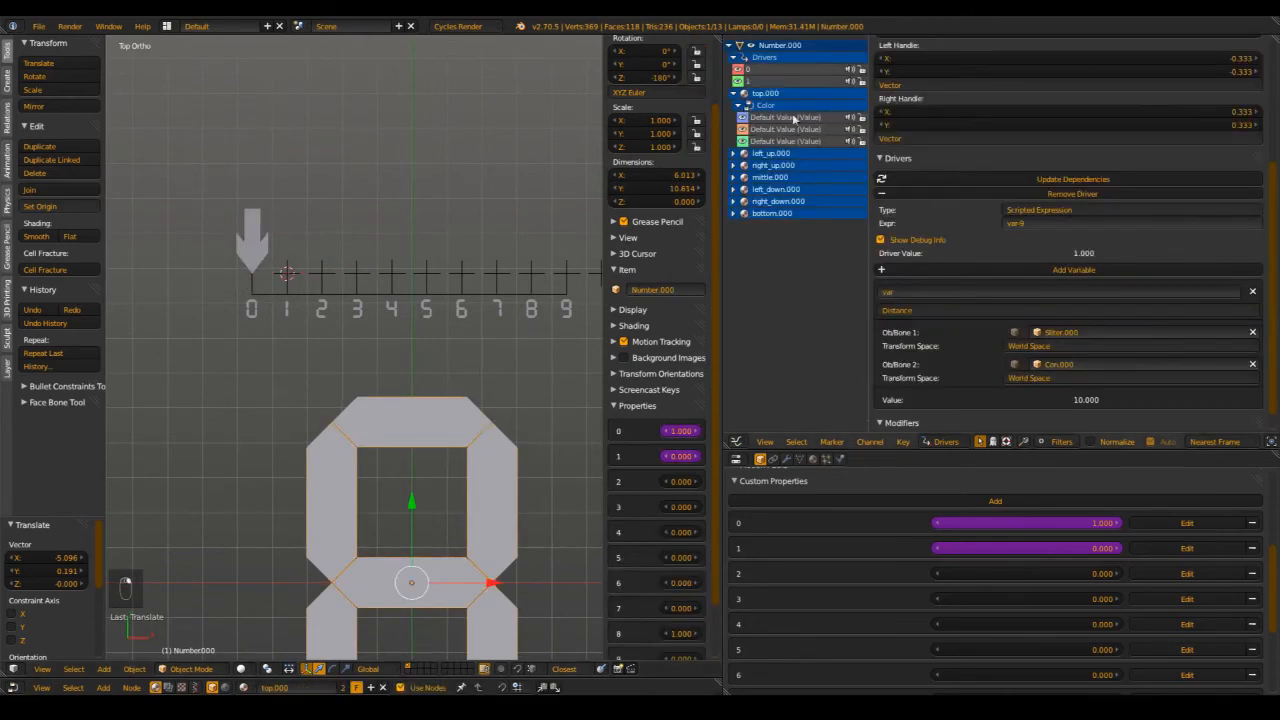
left_click(762, 80)
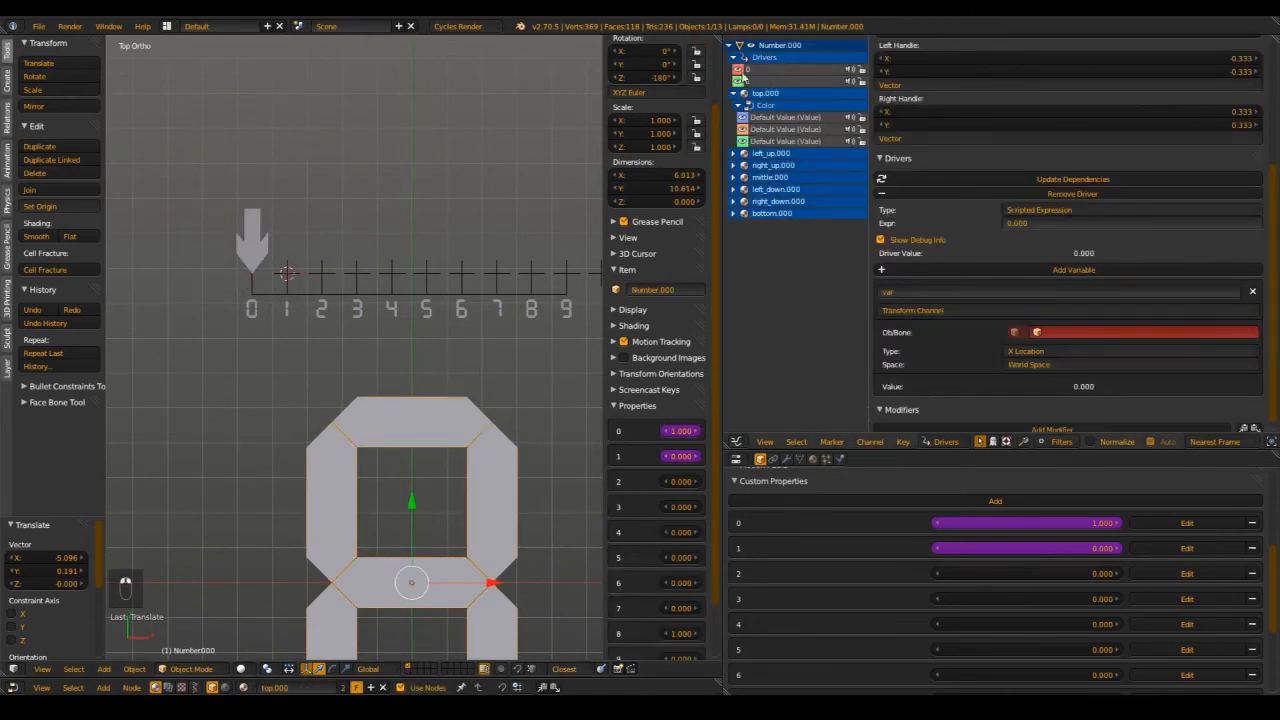
left_click(1045, 222)
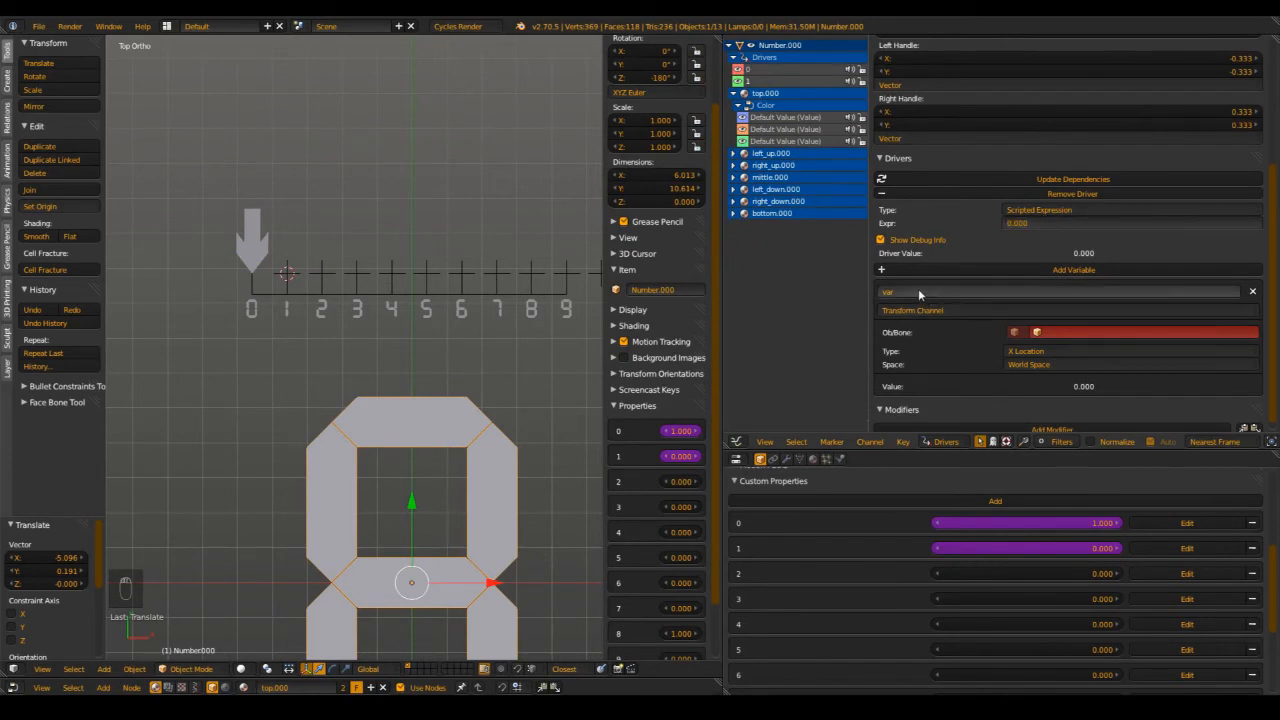
left_click(928, 311)
left_click(900, 251)
- Set the property 1 driver's distance objects to Sliter.000 and Con.000
left_click(1064, 331)
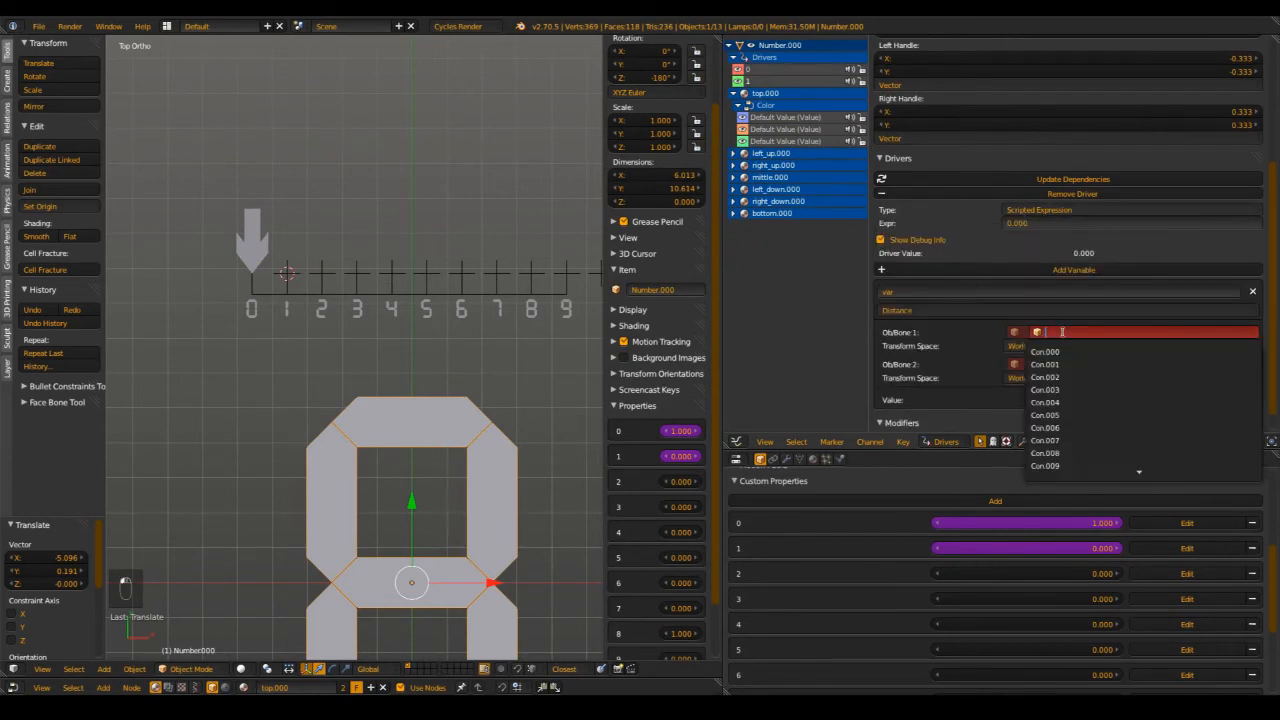
type("sl")
left_click(1080, 364)
left_click(1080, 364)
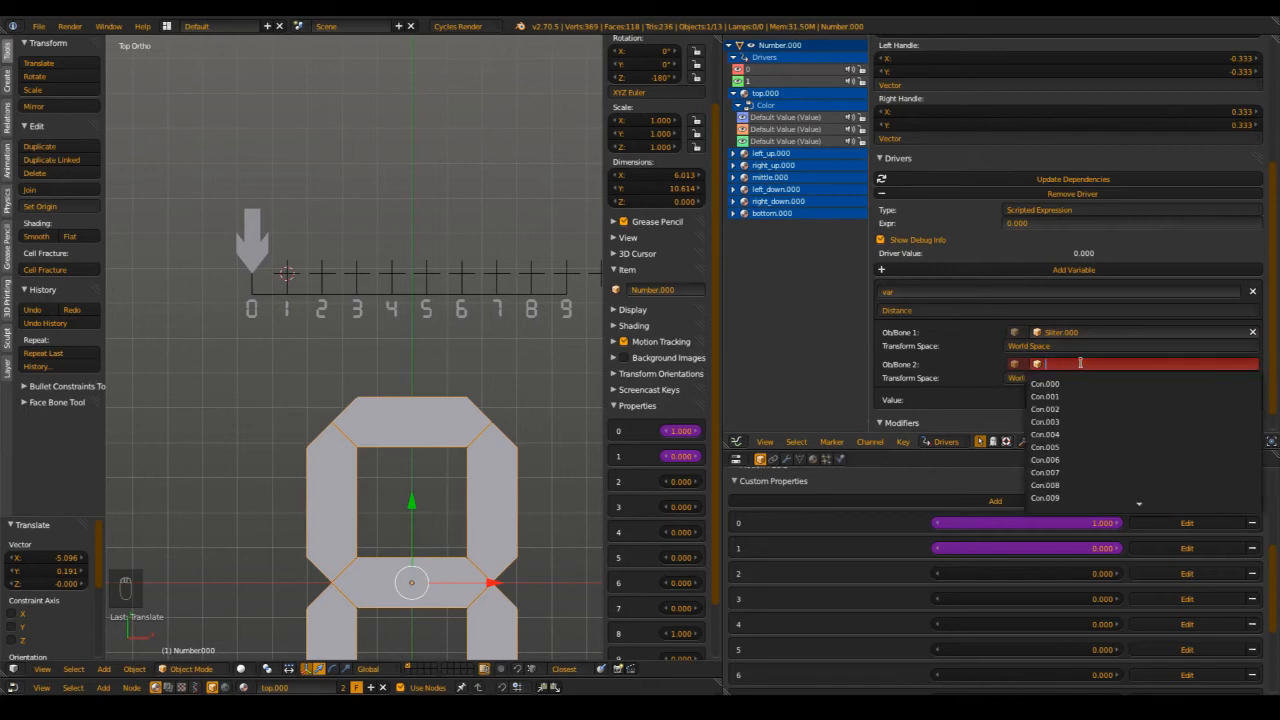
left_click(1045, 385)
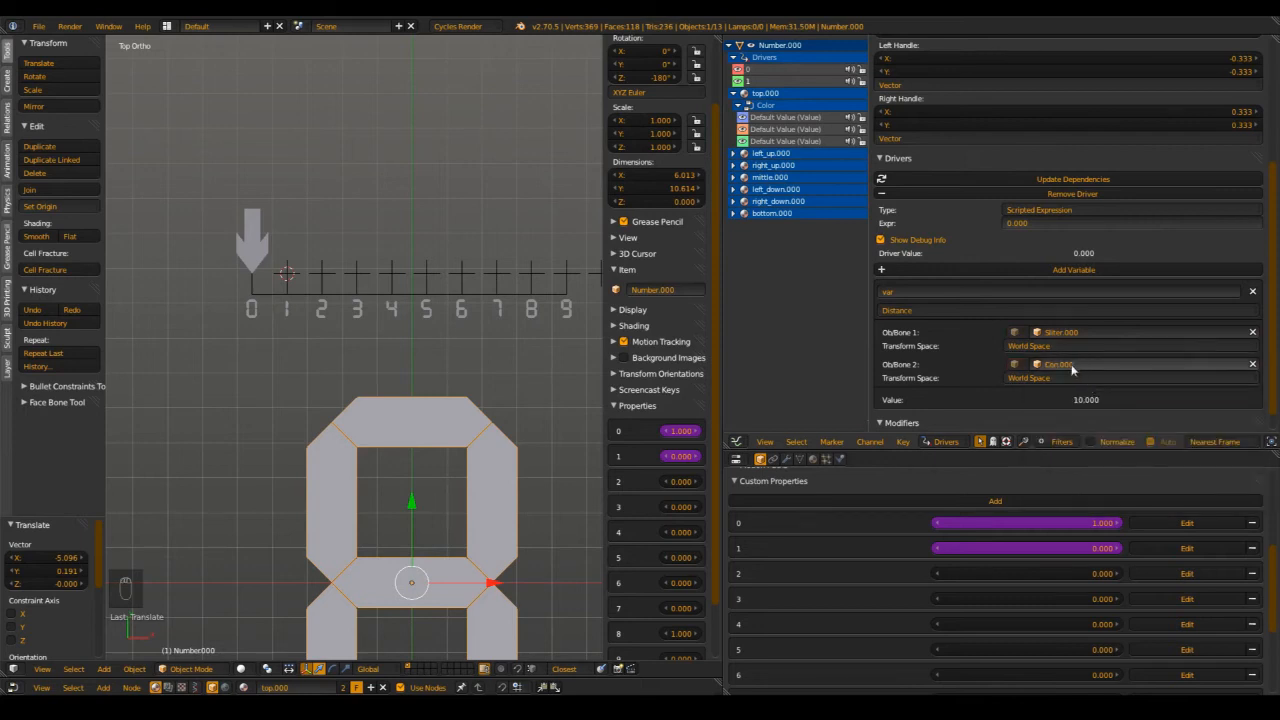
- Enter var-8 as the scripted expression of the driver on custom property 1
scroll(420, 285, "up", 2)
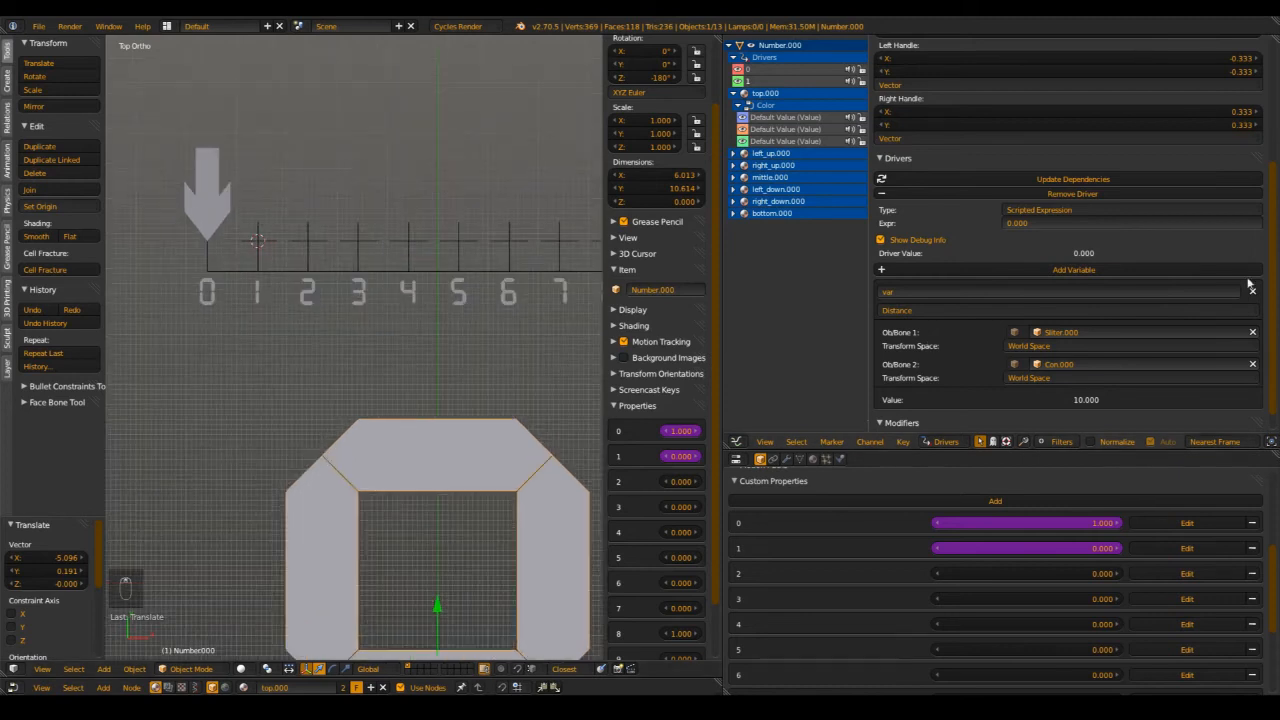
left_click(1058, 221)
key("Return")
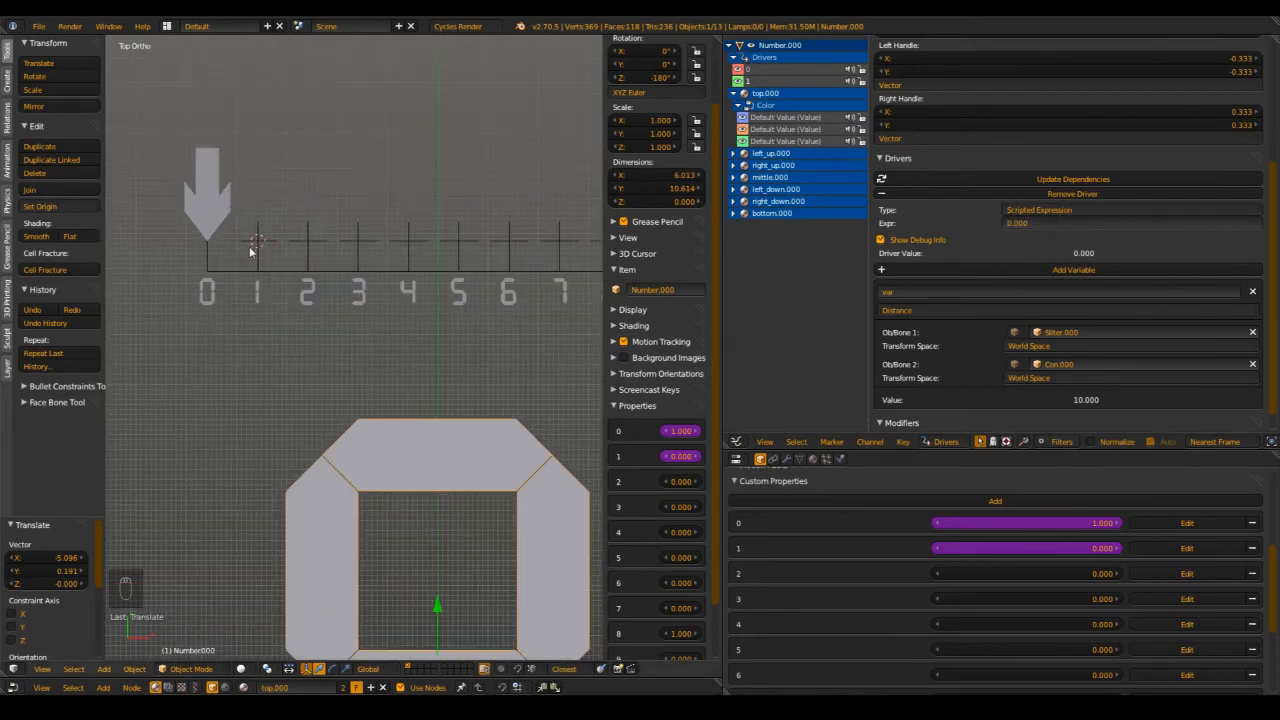
scroll(255, 245, "down", 2)
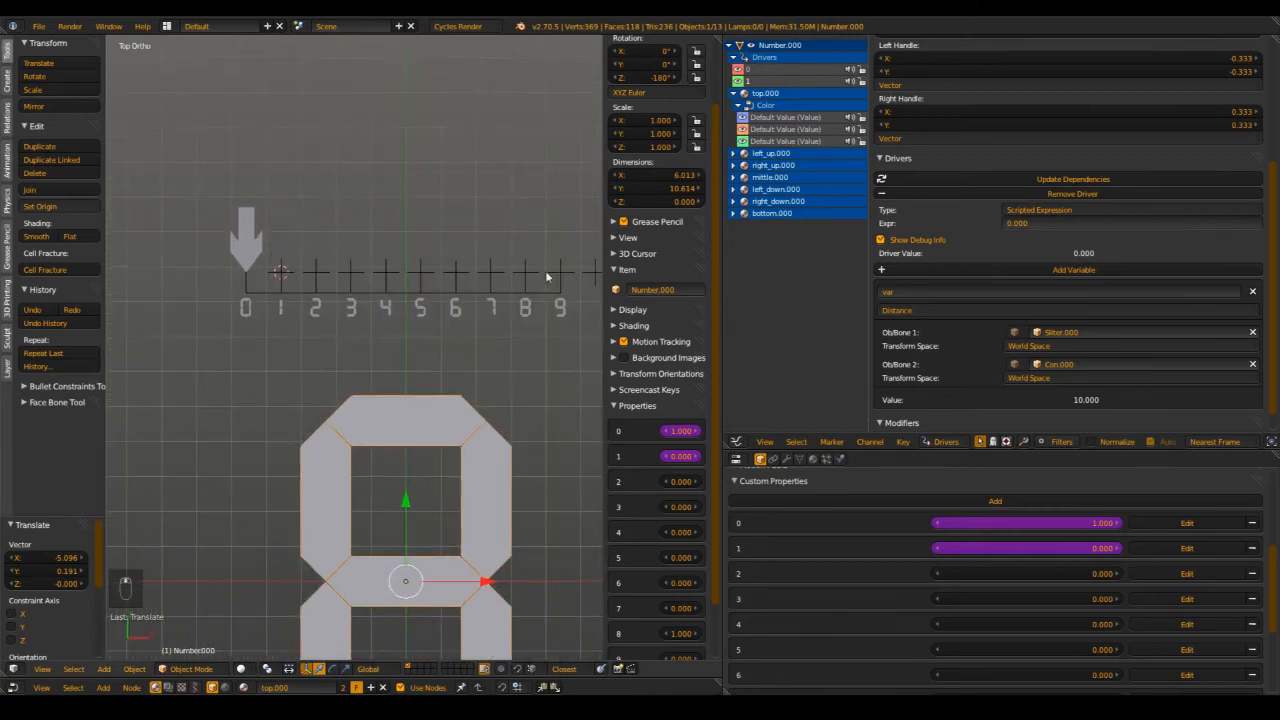
scroll(510, 277, "up", 1, "shift")
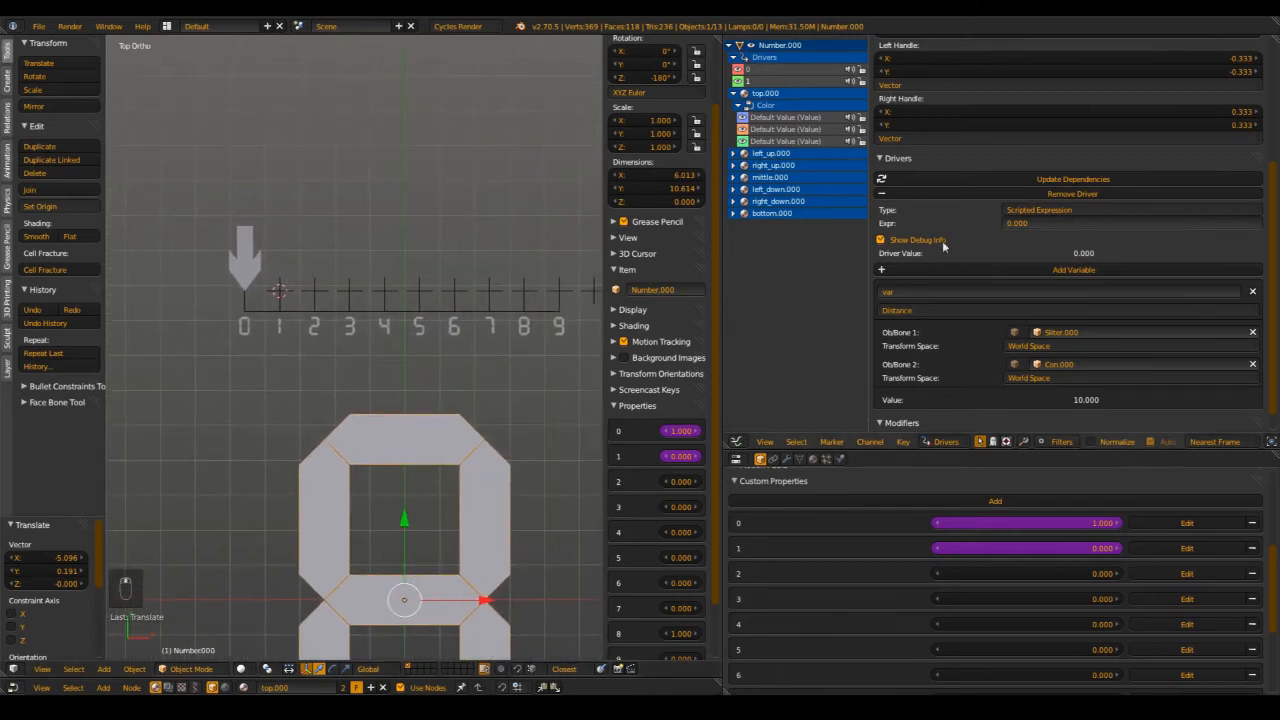
left_click(1059, 223)
type("var-8")
key("Return")
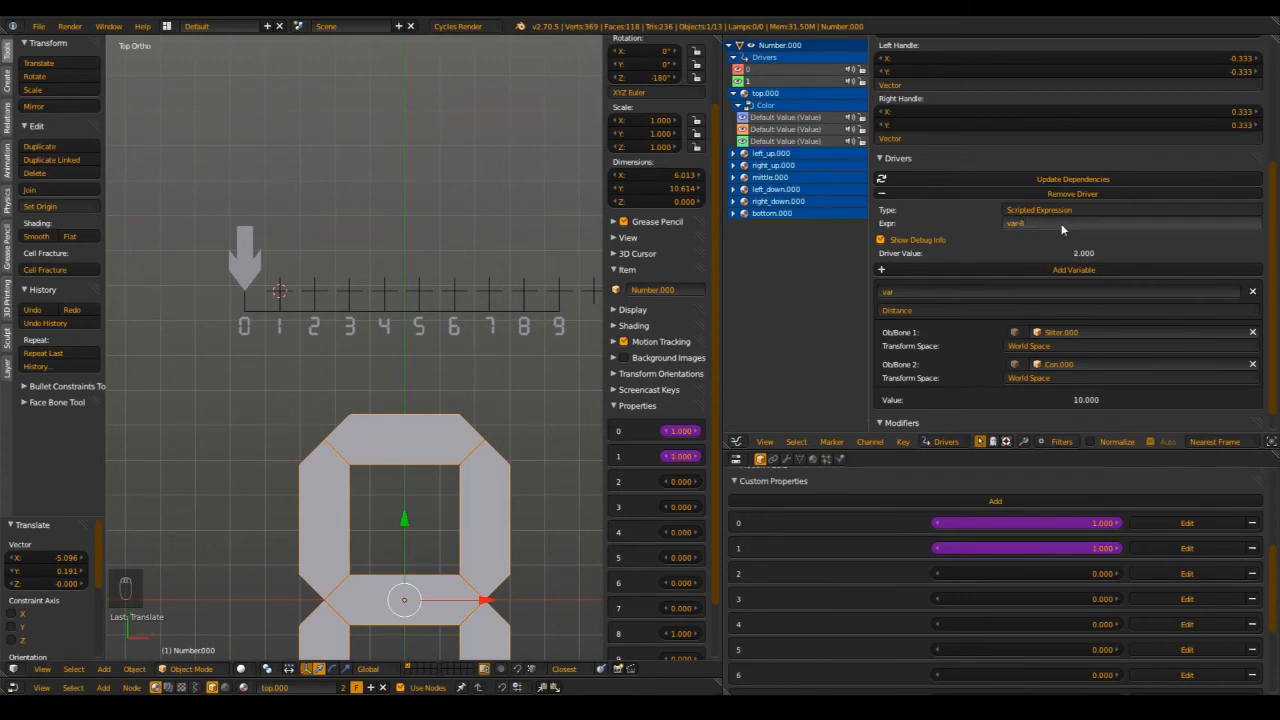
- Slide the arrow along the scale to tick 1 and compare how custom properties 0 and 1 respond
scroll(293, 270, "up", 2)
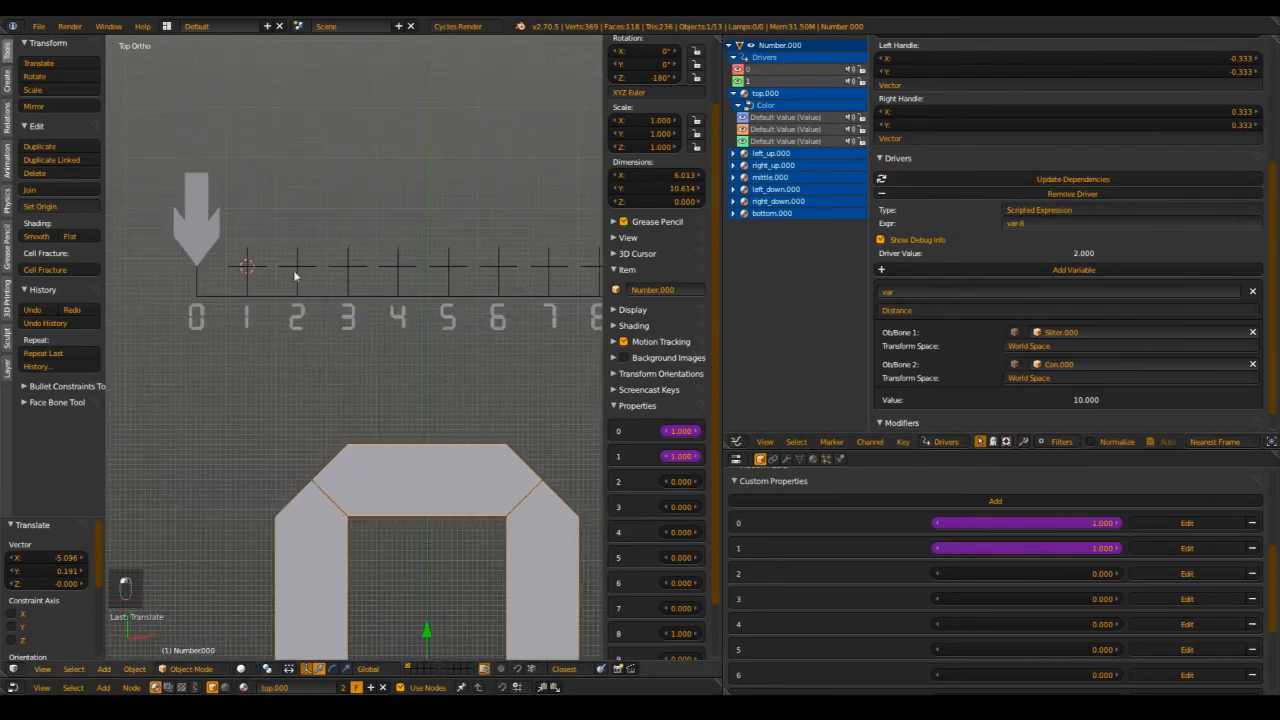
right_click(211, 243)
left_click_drag(259, 262, 556, 282)
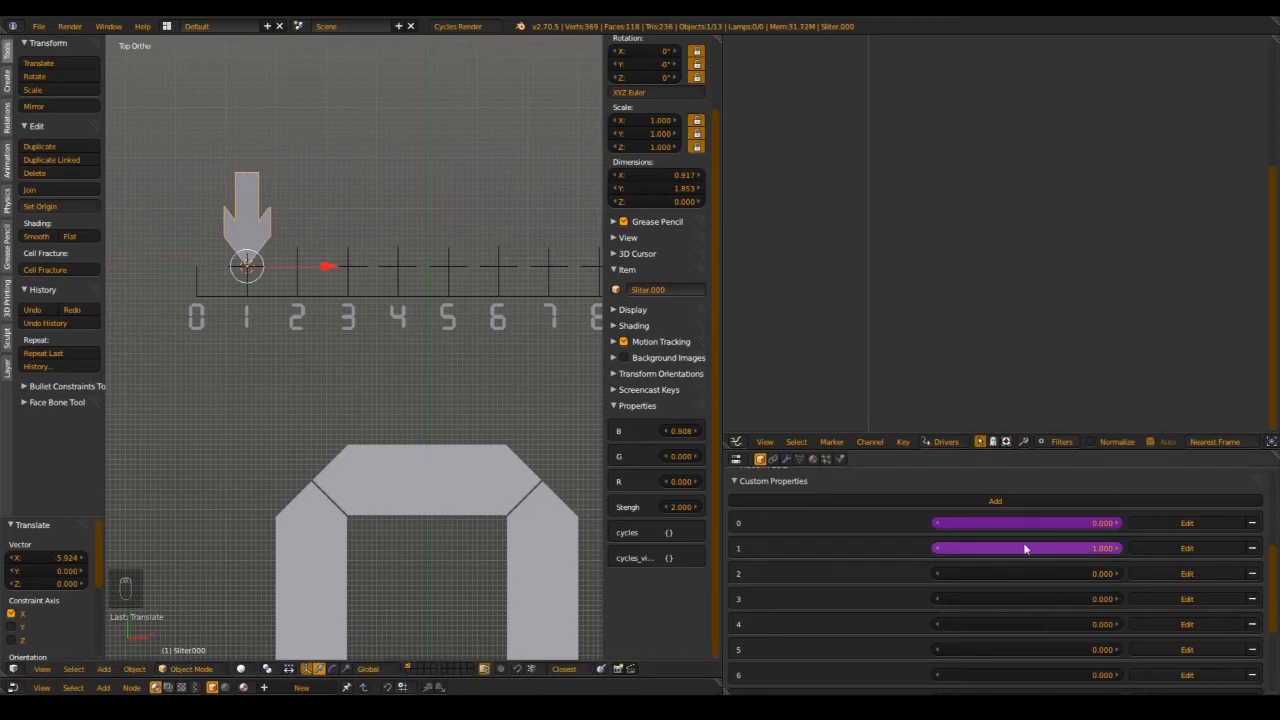
left_click_drag(308, 266, 312, 268)
right_click(271, 297)
- Check the digit's property 1 driver with the arrow at tick 1, then nudge the arrow slightly along X to examine both properties
right_click(376, 465)
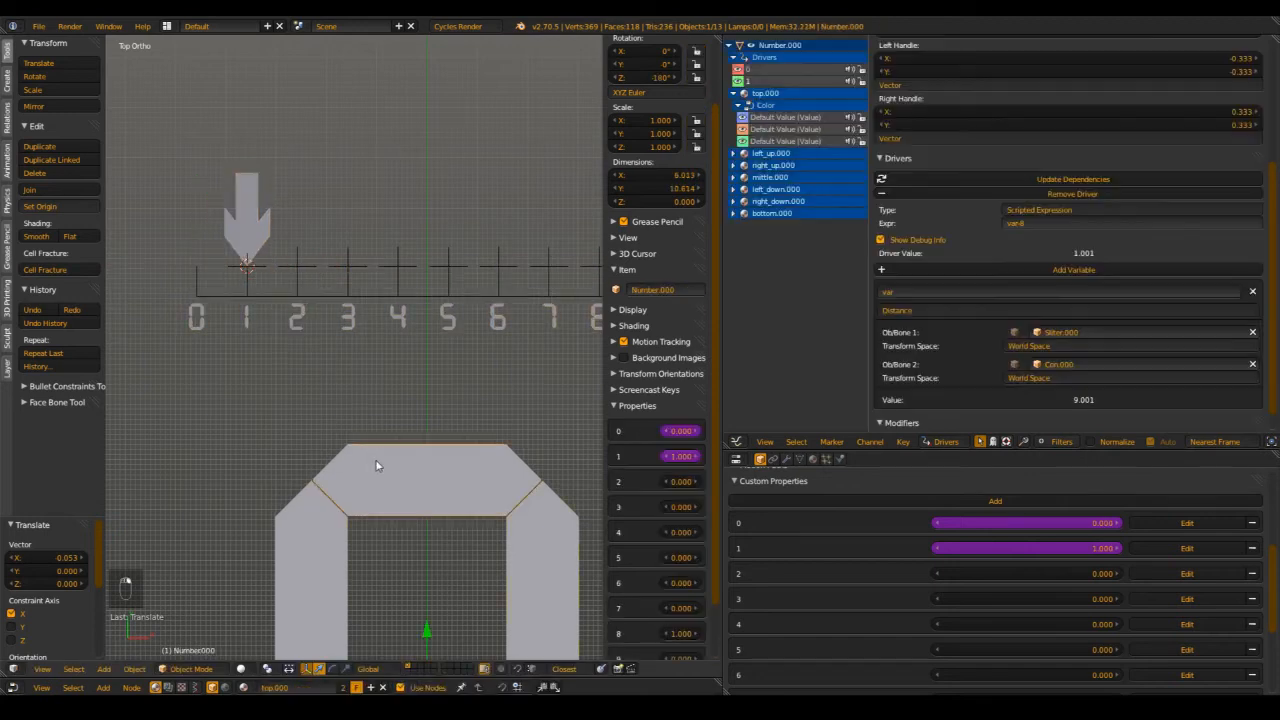
right_click(233, 233)
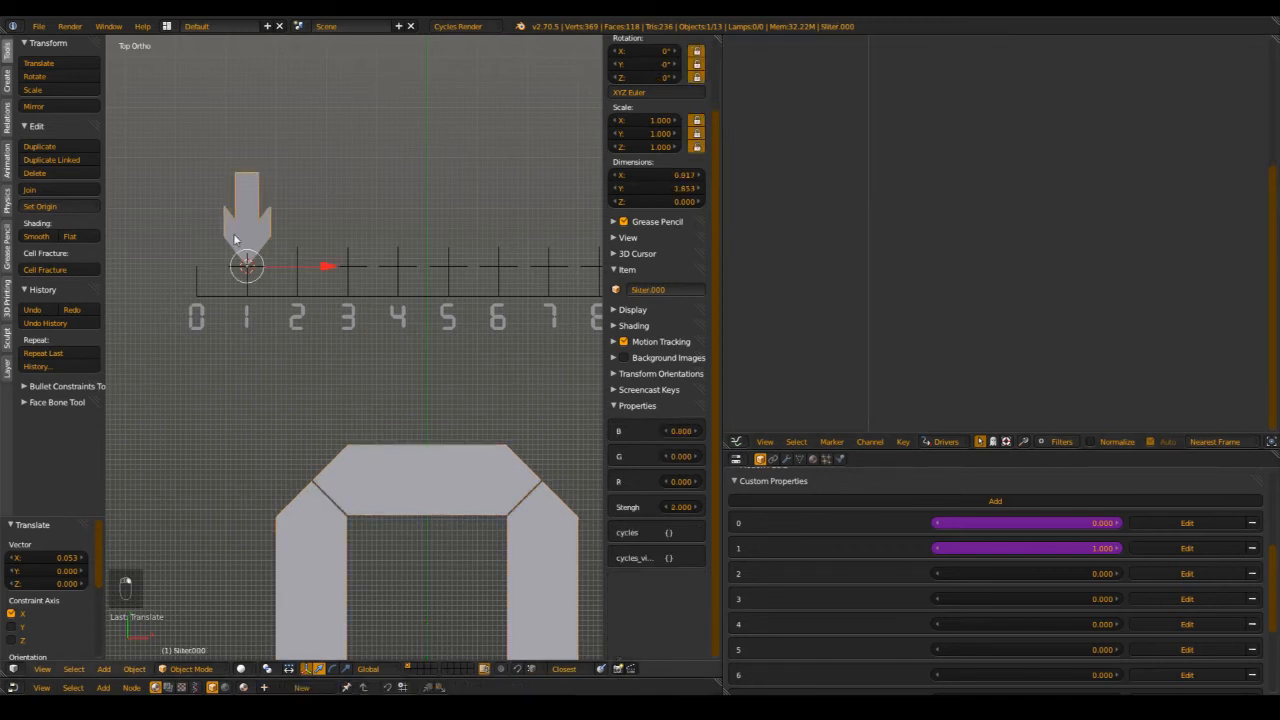
mouse_move(335, 268)
left_mouse_down()
mouse_move(267, 272)
mouse_move(566, 290)
mouse_move(300, 287)
mouse_move(331, 289)
left_mouse_up()
middle_click_drag(331, 289, 290, 232, "shift")
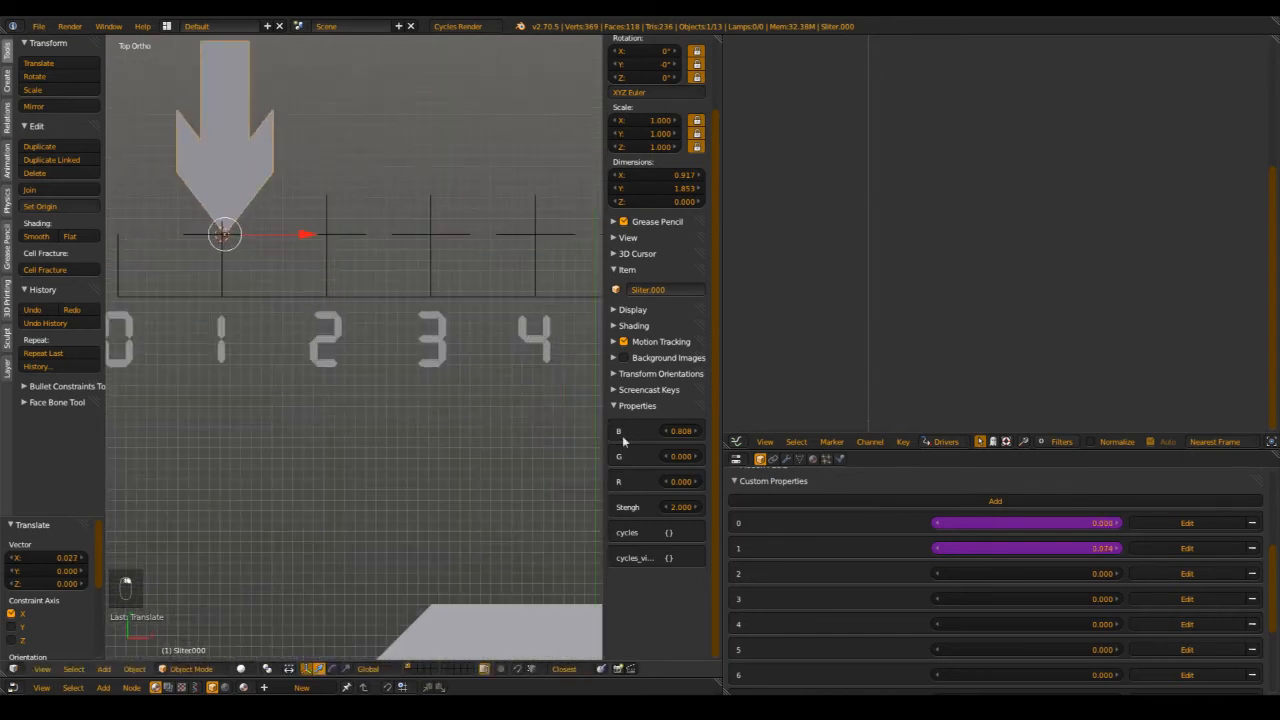
scroll(286, 340, "up", 3)
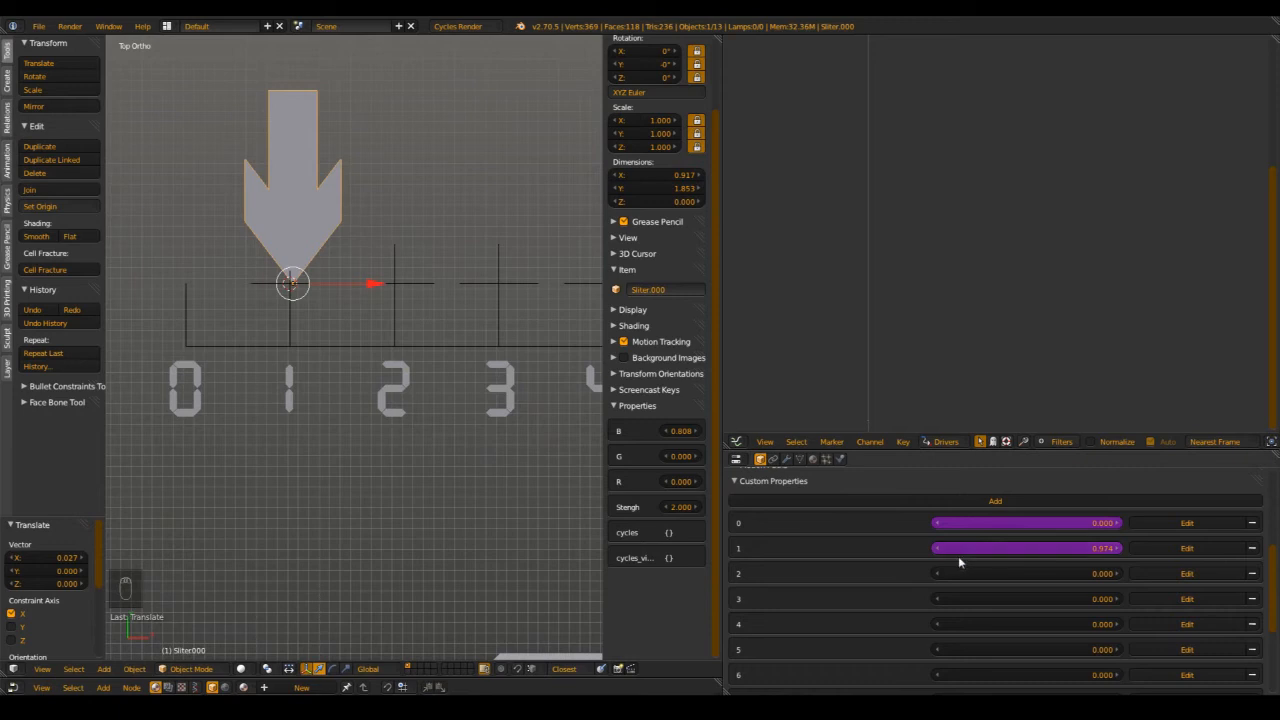
left_click(1200, 552)
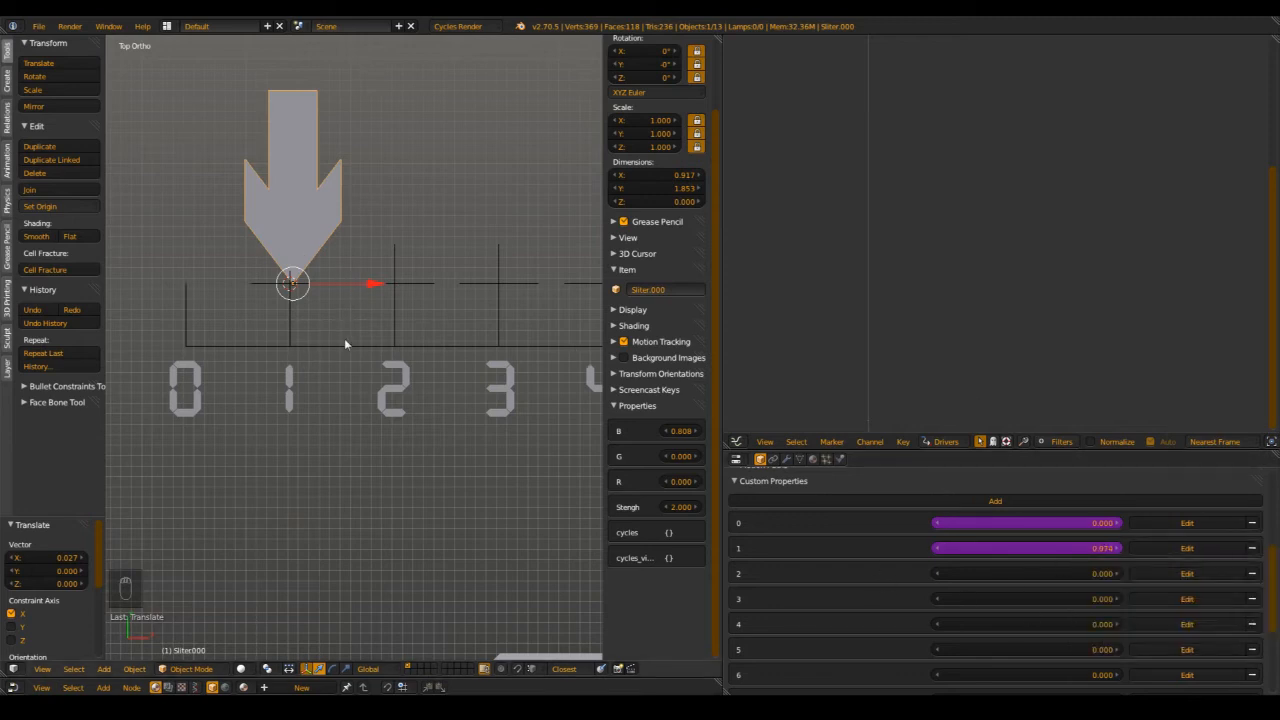
- Slide the arrow from tick 1 back to 0 while checking both driven properties, and reselect the seven-segment digit
left_click_drag(366, 283, 292, 344)
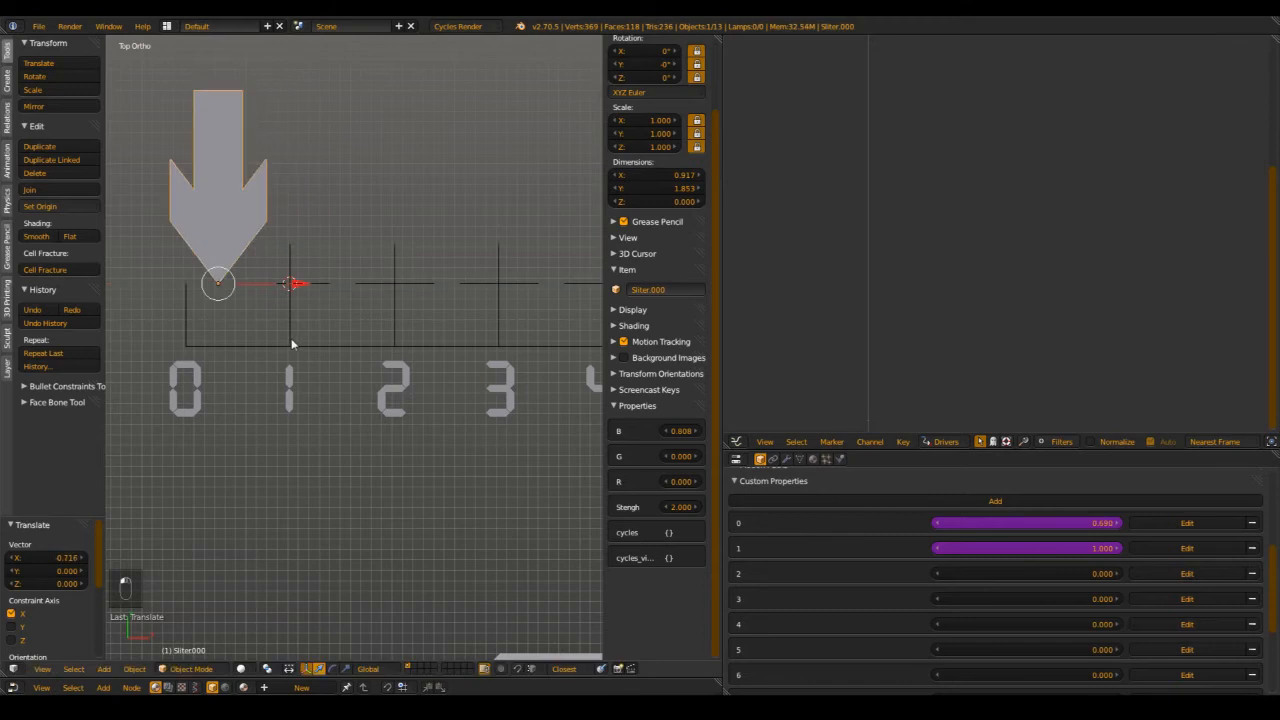
right_click(292, 345)
left_click_drag(343, 286, 266, 282)
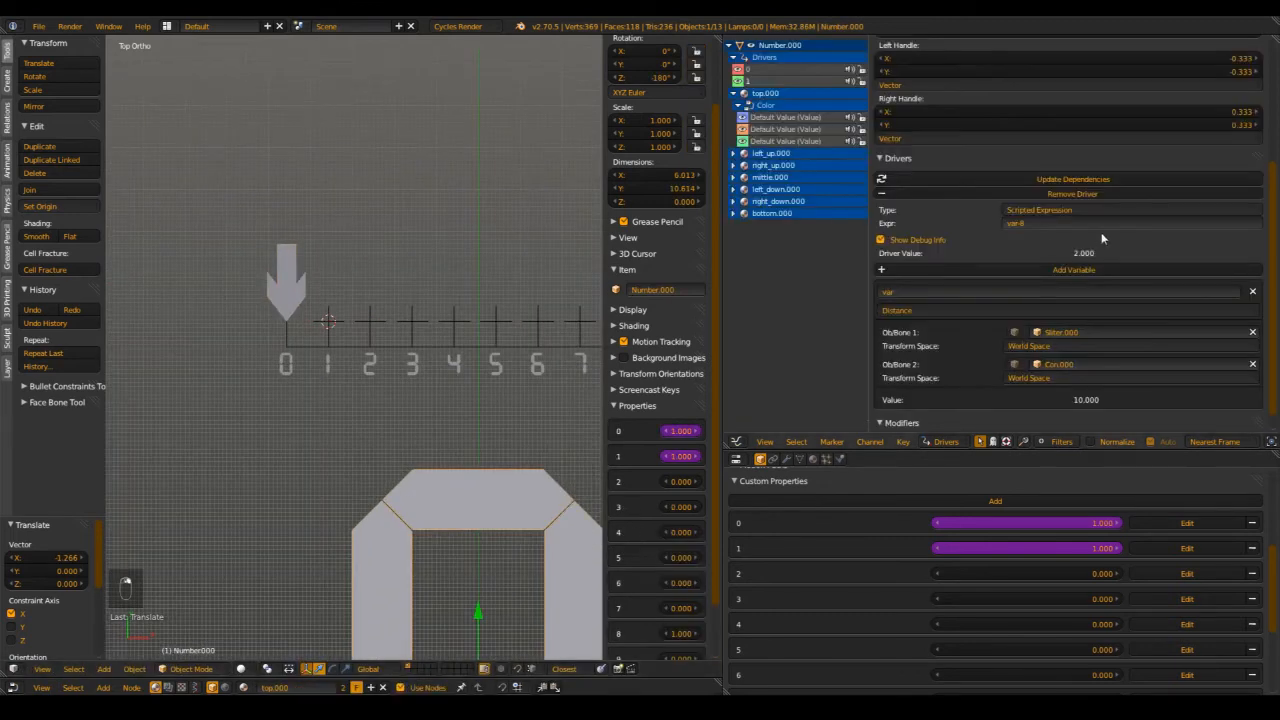
scroll(260, 319, "up", 3)
scroll(320, 330, "down", 3)
middle_click_drag(331, 334, 280, 271, "shift")
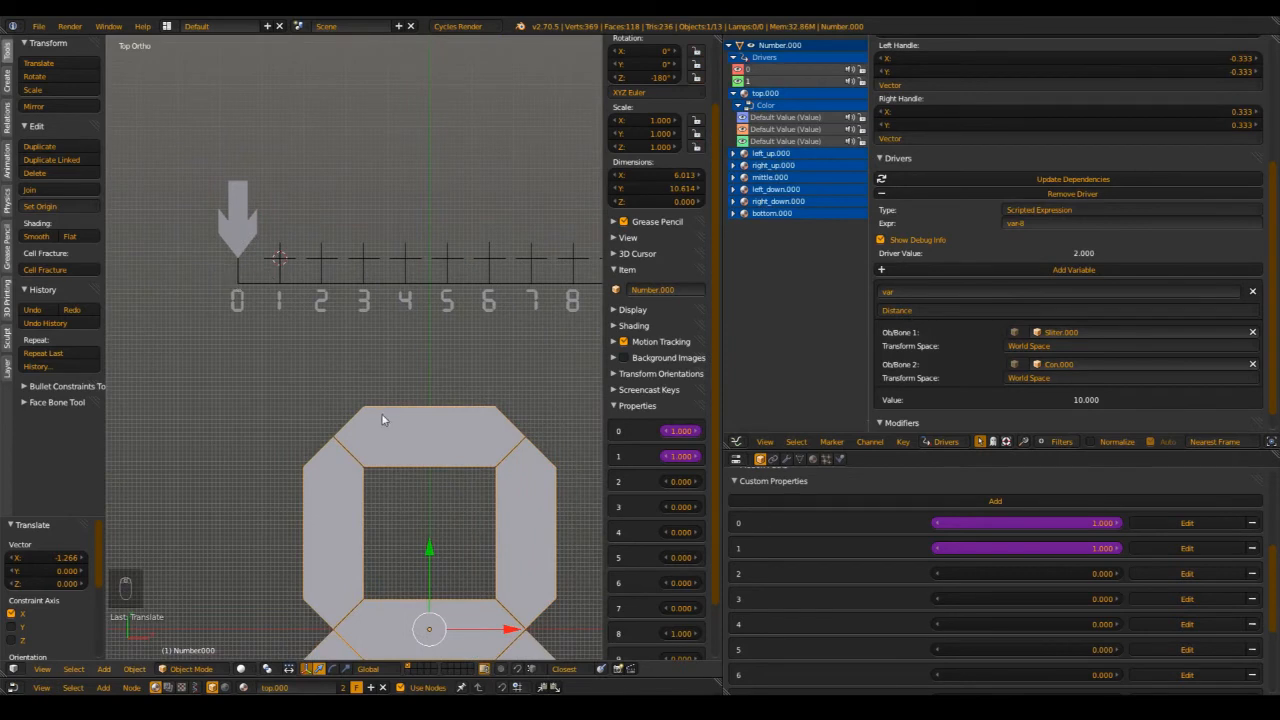
- Change the scripted expression of the driver on custom property 1 to var-7
scroll(343, 377, "up", 3)
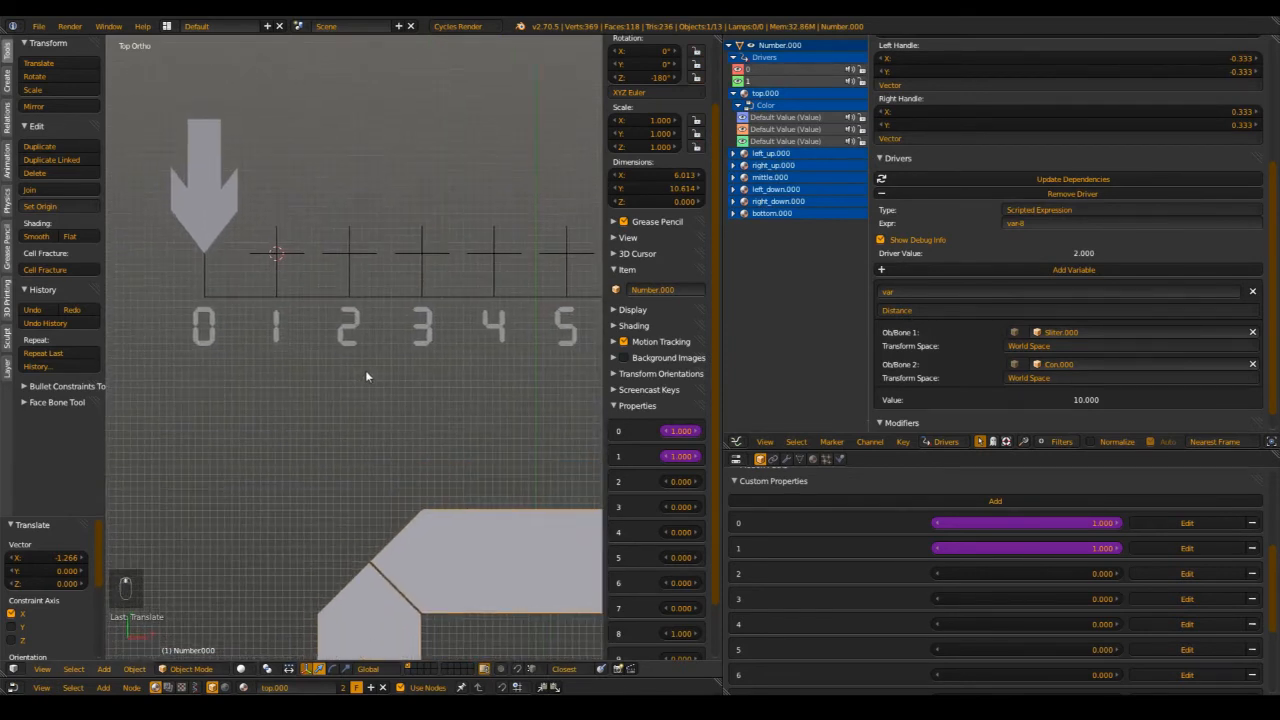
middle_click_drag(366, 372, 409, 433, "shift")
scroll(206, 327, "up", 2)
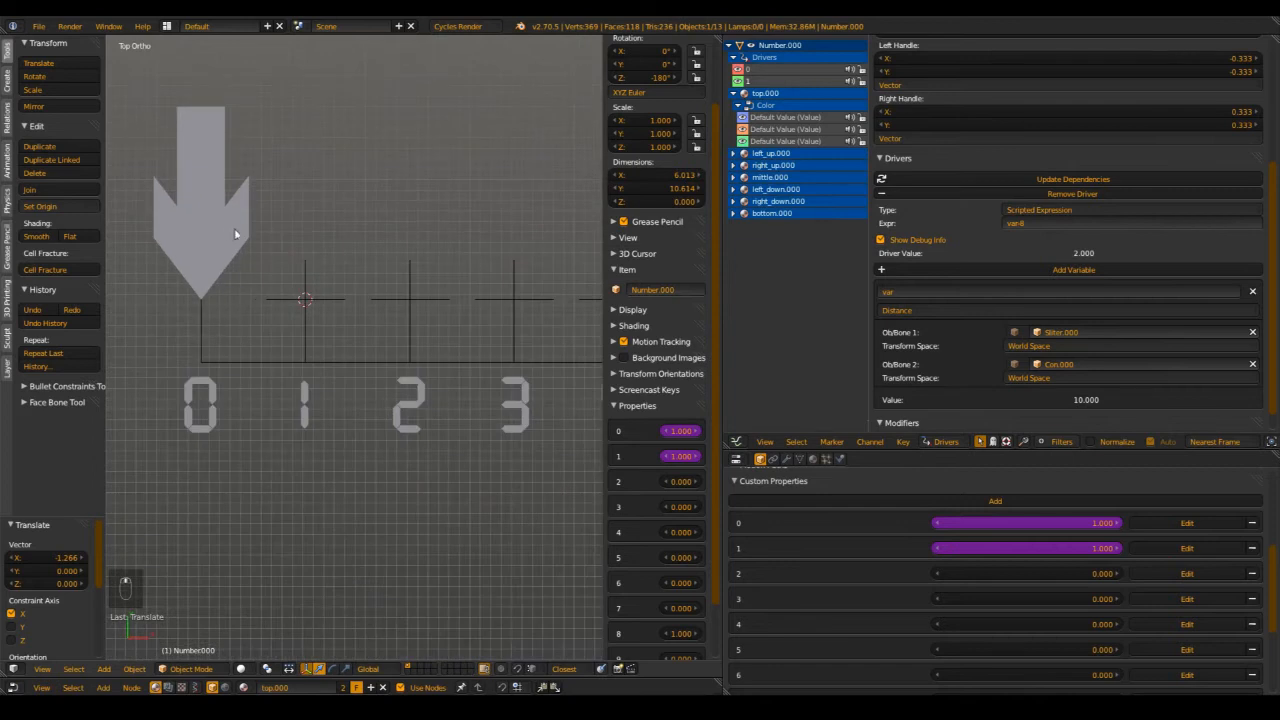
right_click(230, 237)
scroll(373, 480, "down", 1)
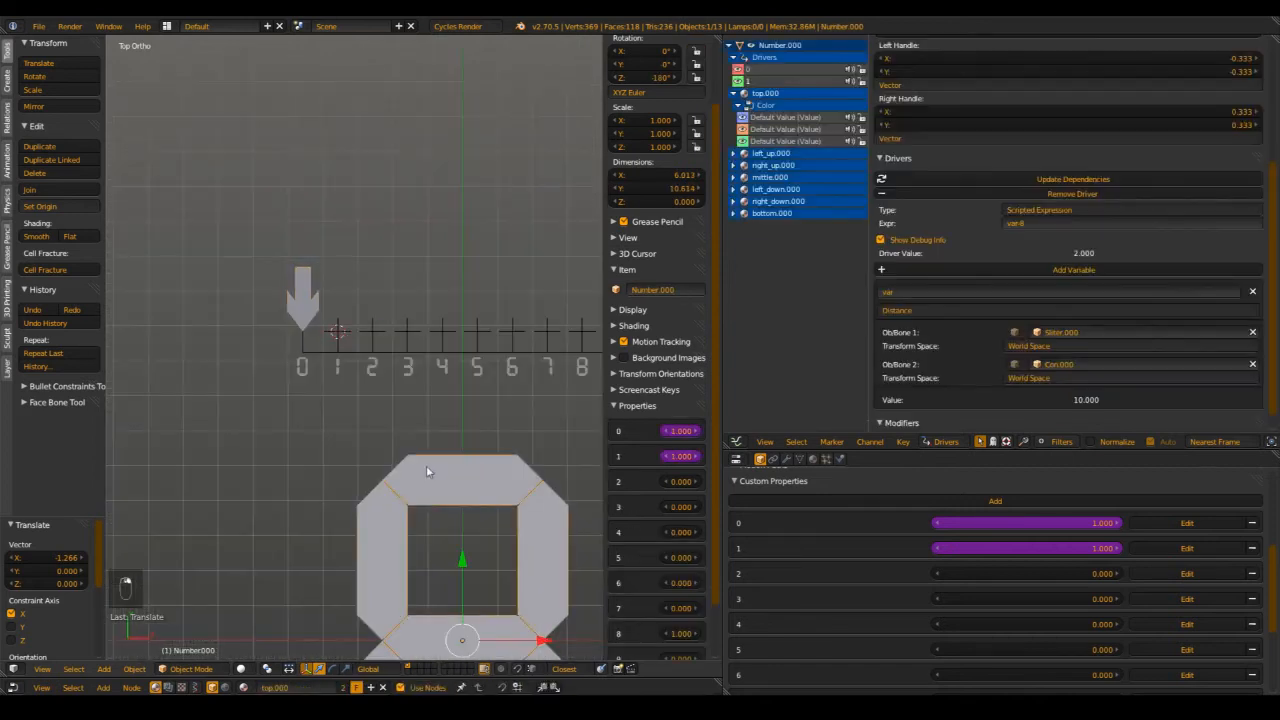
scroll(394, 386, "up", 5)
left_click(1048, 224)
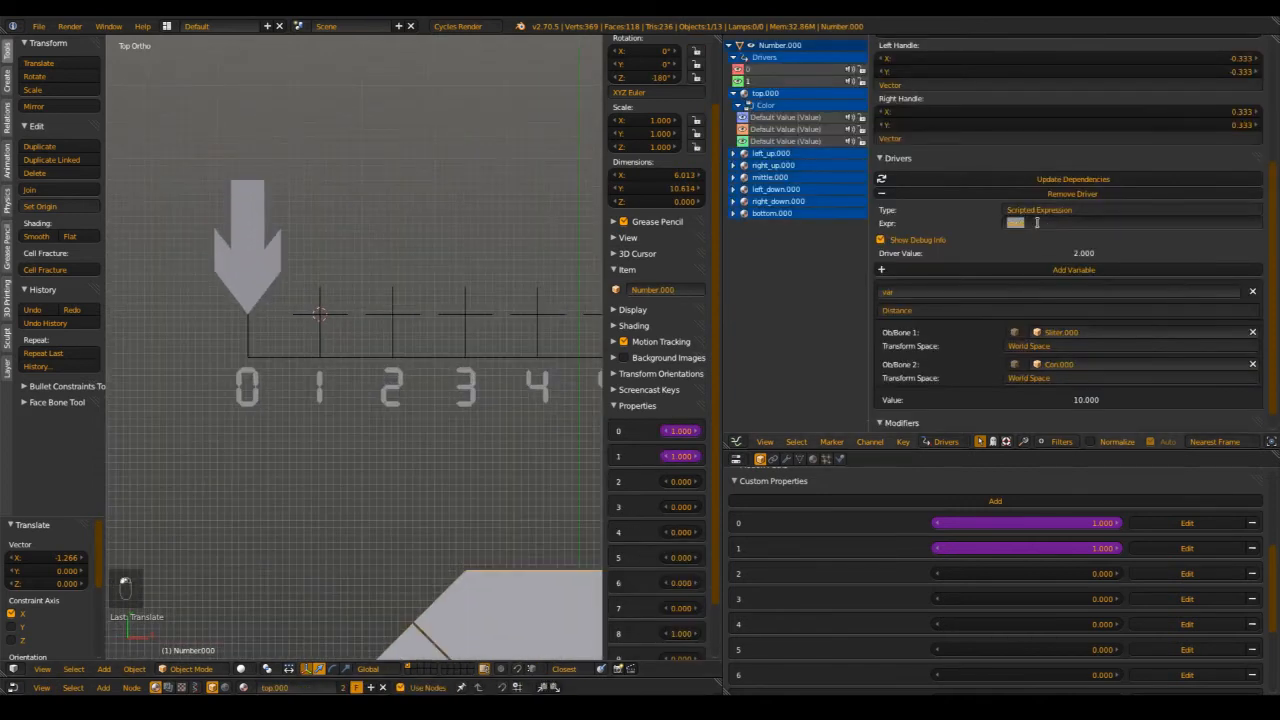
type("-6")
key("Return")
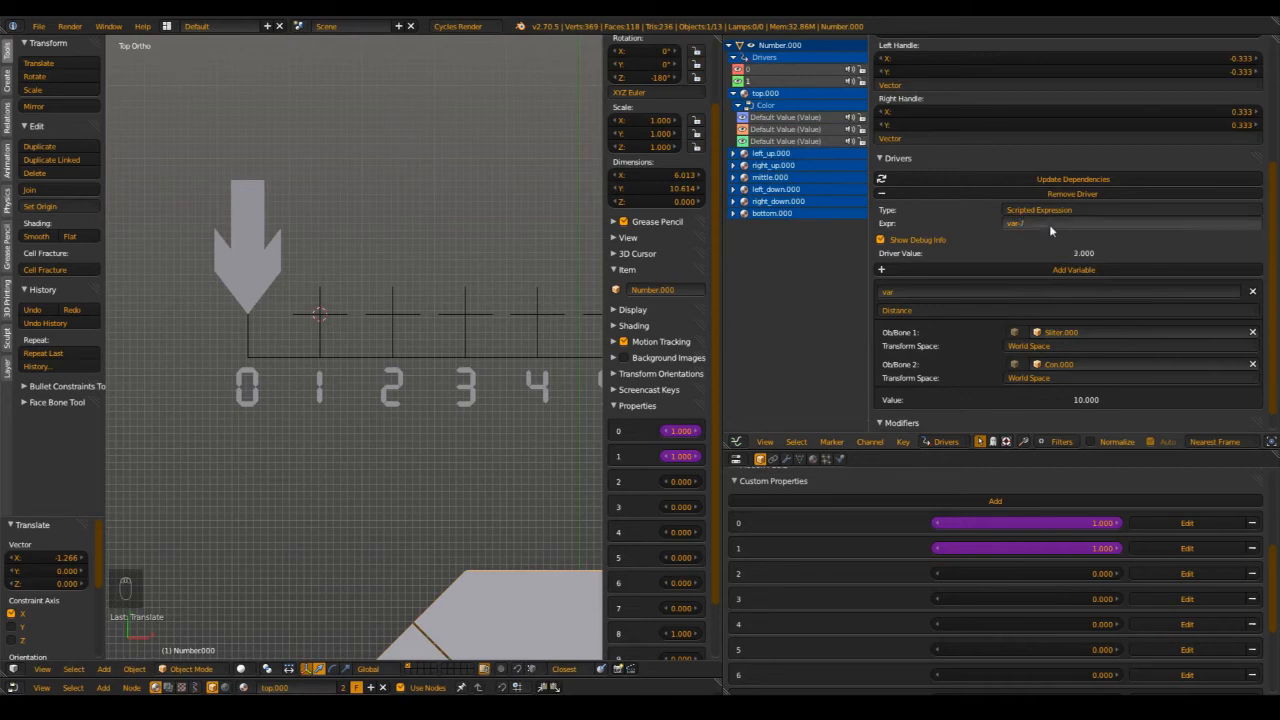
- Slide the arrow along X to tick 2 and back to 0 to examine the driven properties, and reselect the seven-segment digit
right_click(249, 307)
key("g")
key("x")
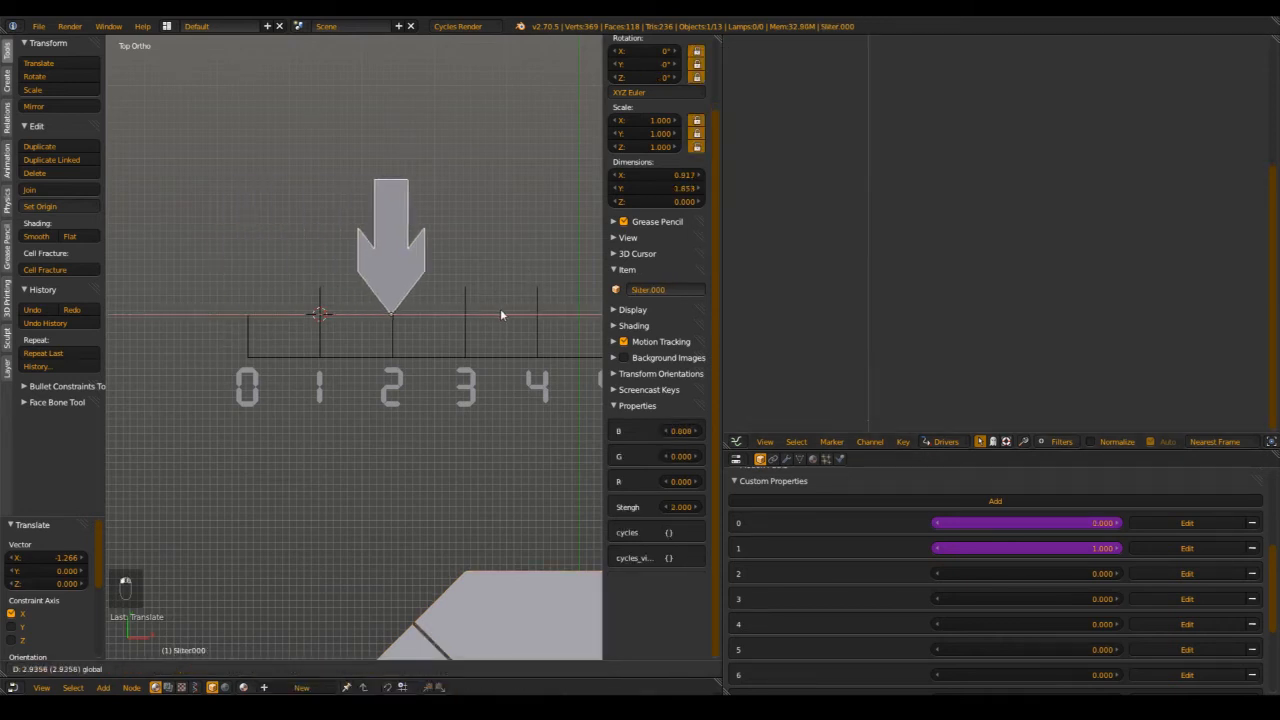
left_click(280, 317)
right_click(532, 643)
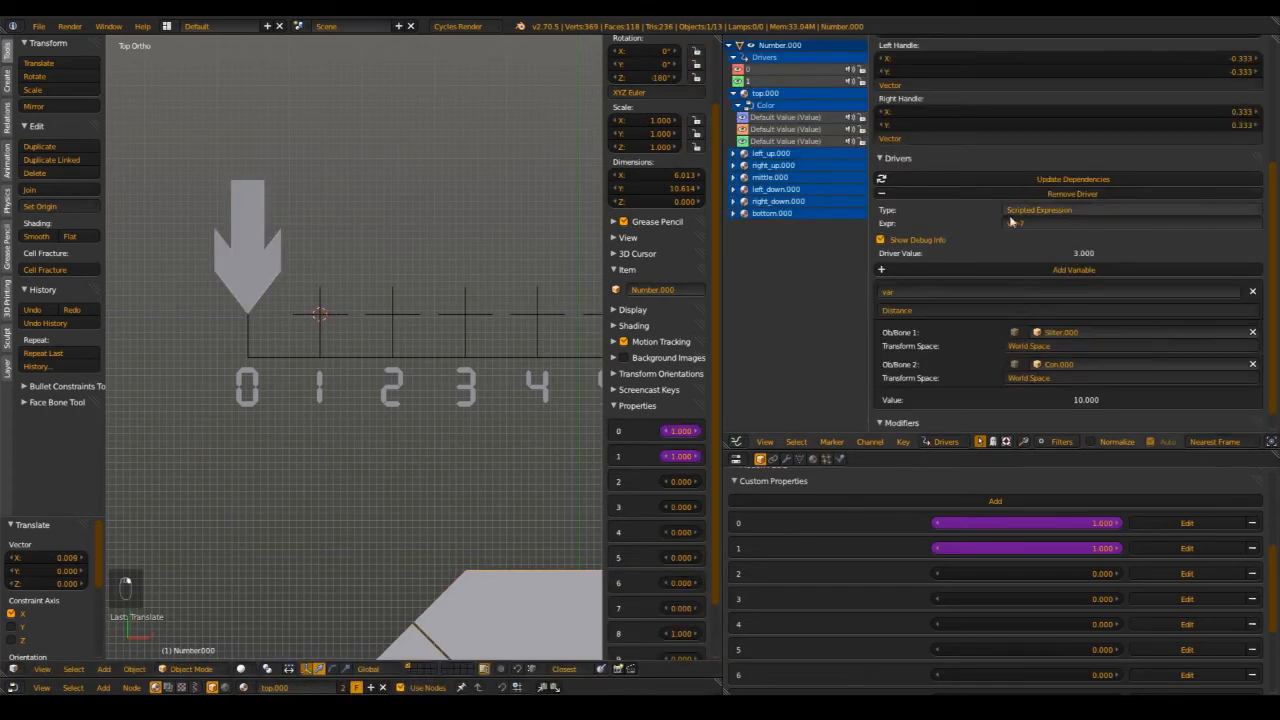
- Set the scripted expression of the property 1 driver to var-8 and save the file
left_click(1064, 214)
left_click(1067, 217)
left_click(1065, 222)
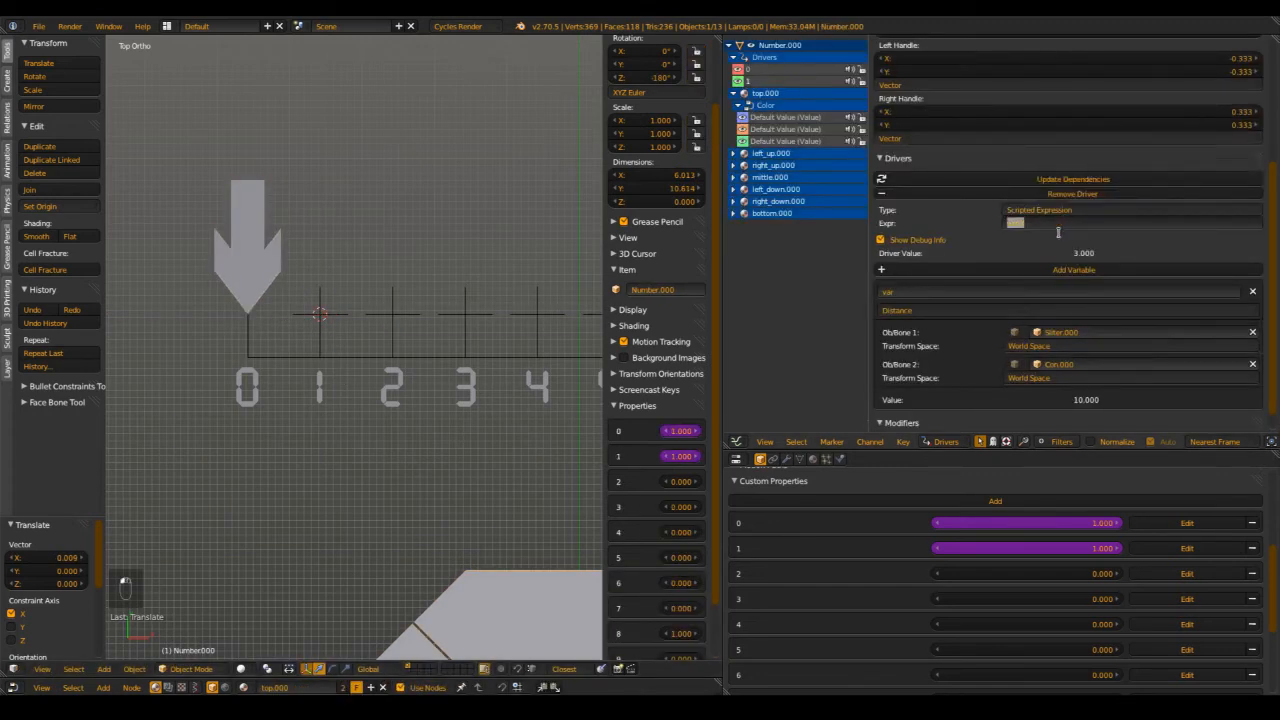
left_click(1049, 220)
type("8")
key("Return")
key("ctrl+s")
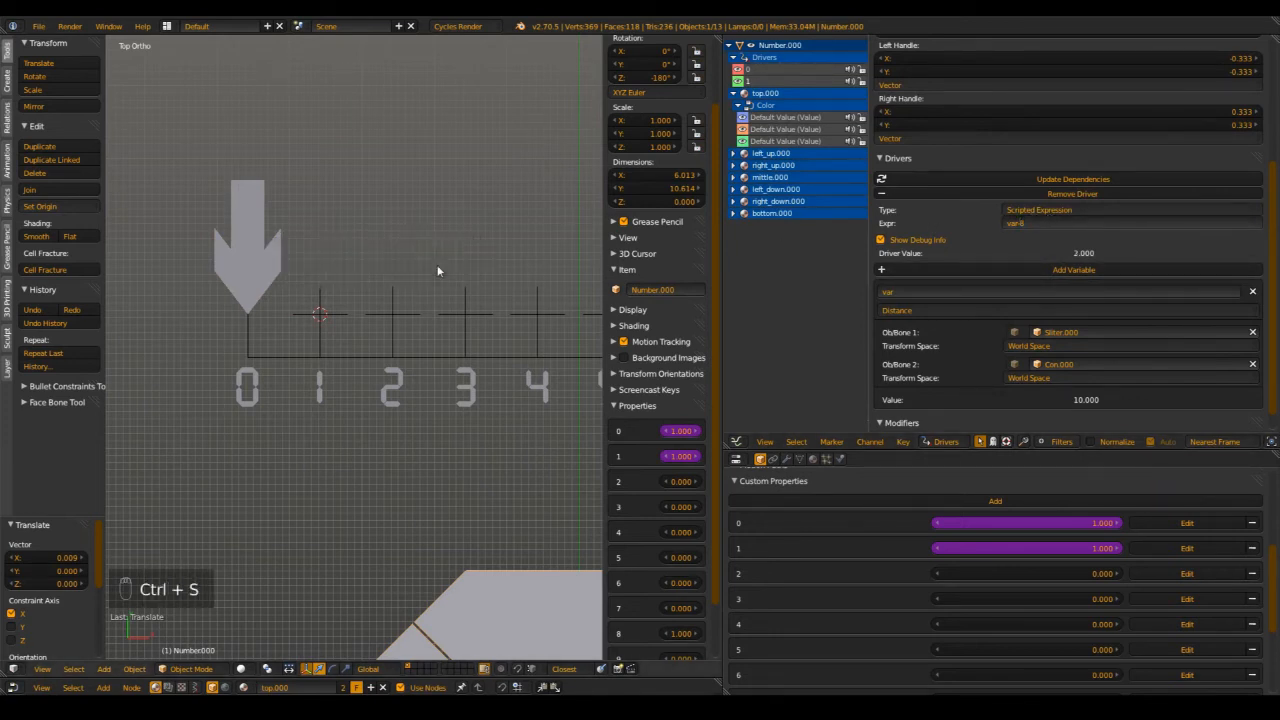
- Select the empty at tick 1 to check its object name, and reselect the seven-segment digit
scroll(366, 333, "down", 3)
scroll(366, 333, "up", 3)
scroll(330, 320, "down", 1)
right_click(327, 317)
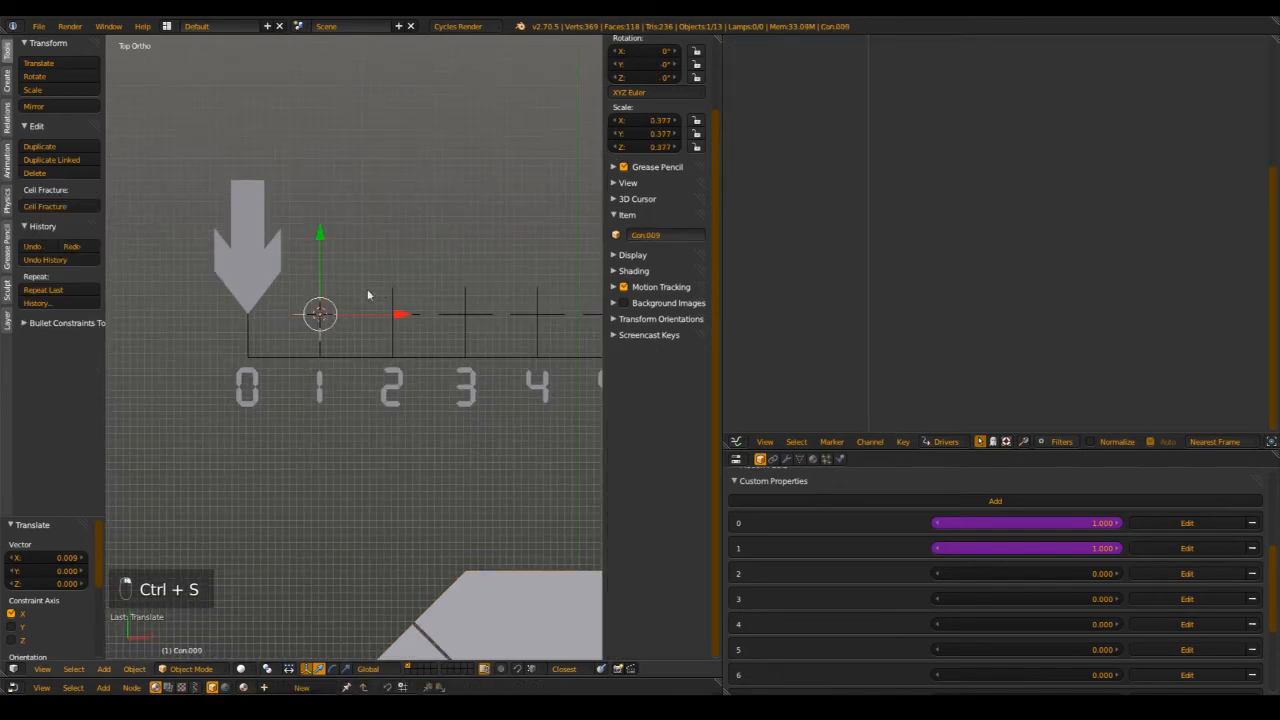
scroll(320, 320, "up", 3)
scroll(331, 343, "down", 3)
scroll(280, 357, "up", 2)
scroll(355, 350, "down", 5)
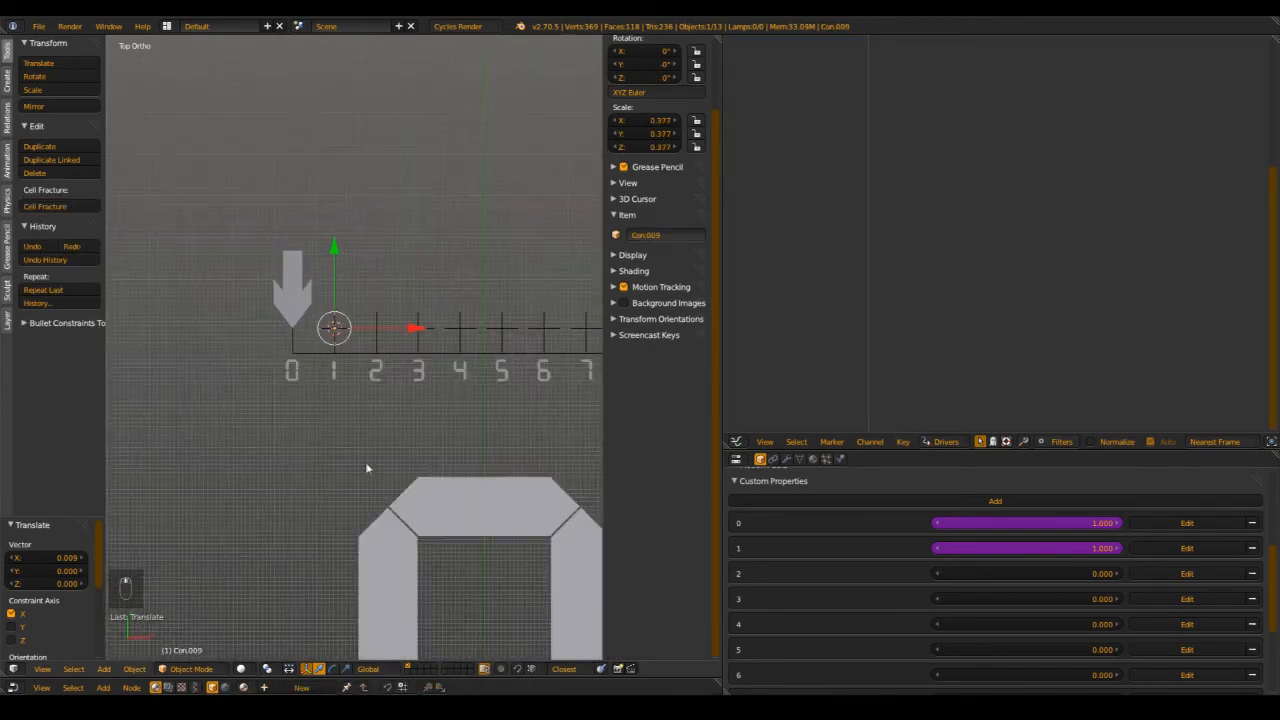
right_click(440, 499)
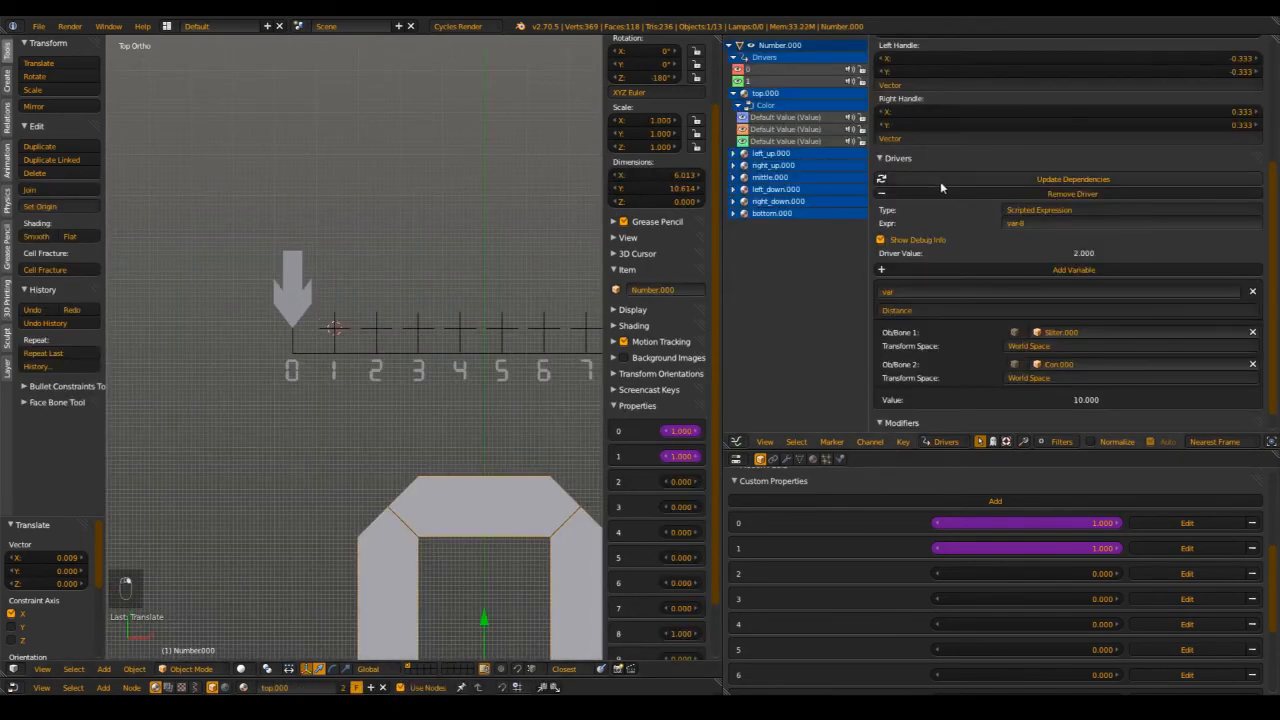
- Add a second variable to the property 1 driver and set its type to Distance
left_click(964, 269)
scroll(962, 300, "down", 3)
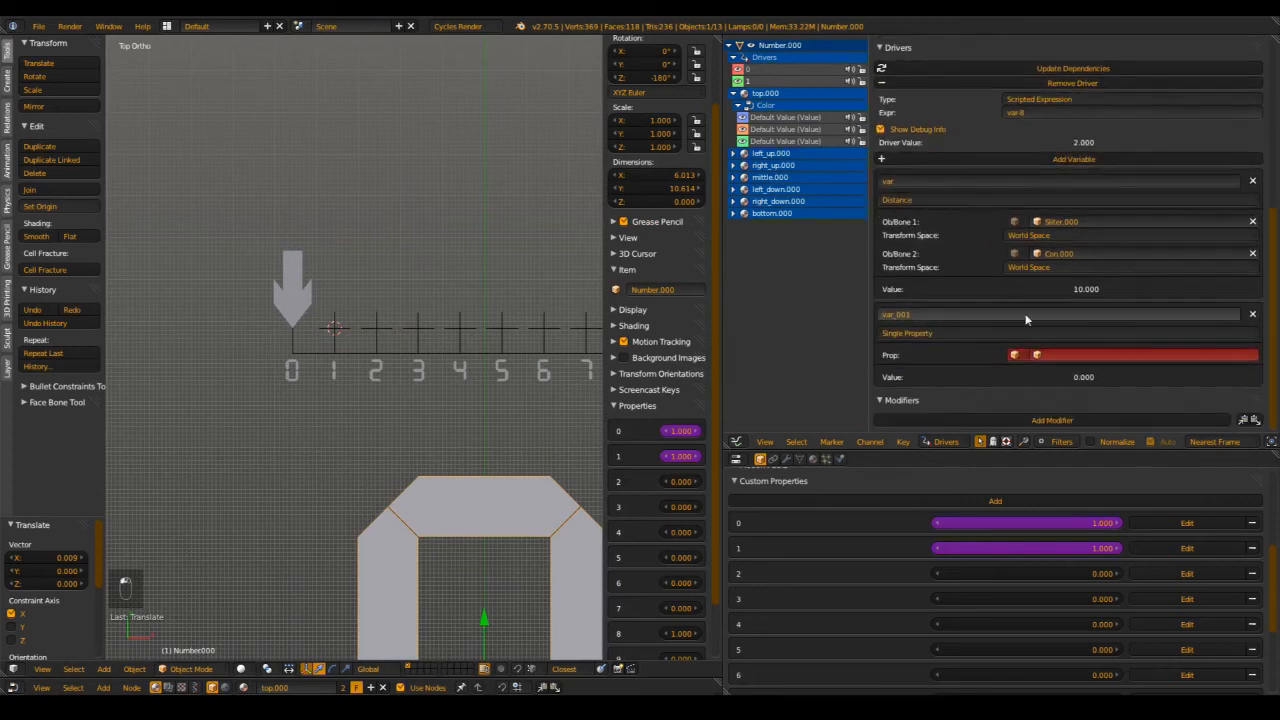
left_click(948, 334)
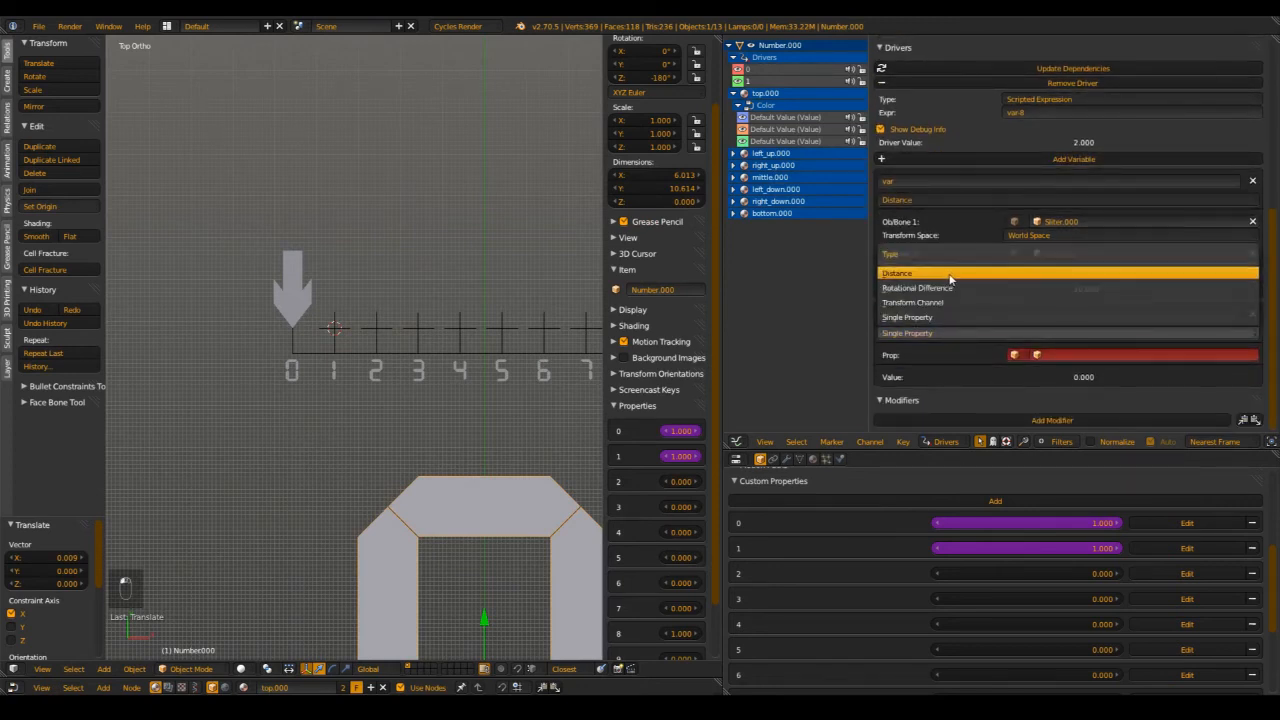
left_click(950, 278)
- Make var_001 measure the distance between Sliter.000 and Con.009, and update the driver's dependencies
left_click(1078, 355)
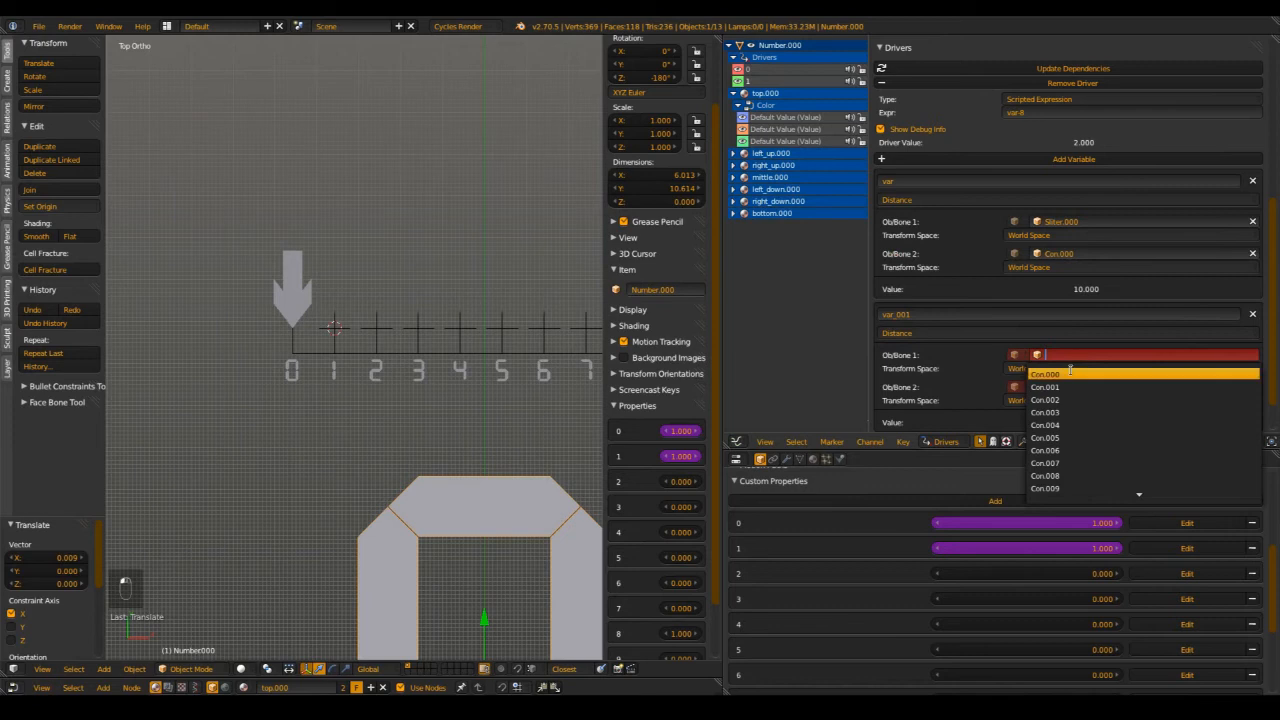
type("sli")
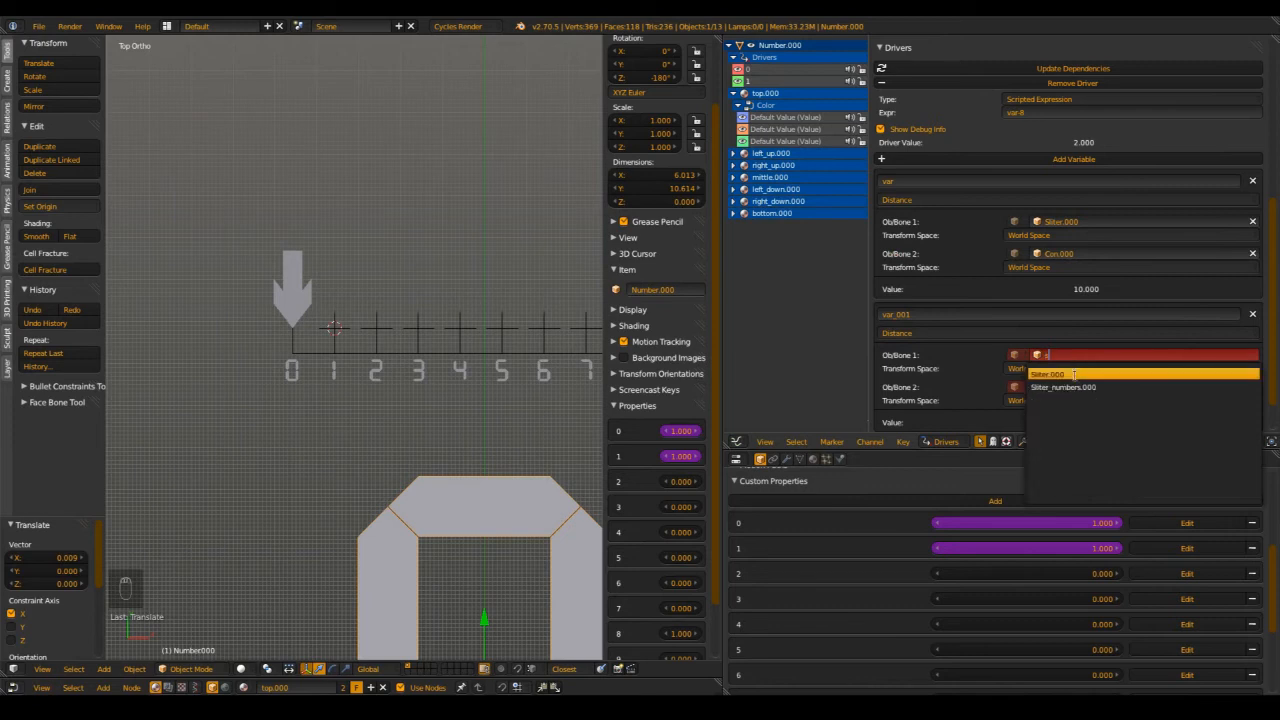
left_click(1076, 375)
left_click(1070, 392)
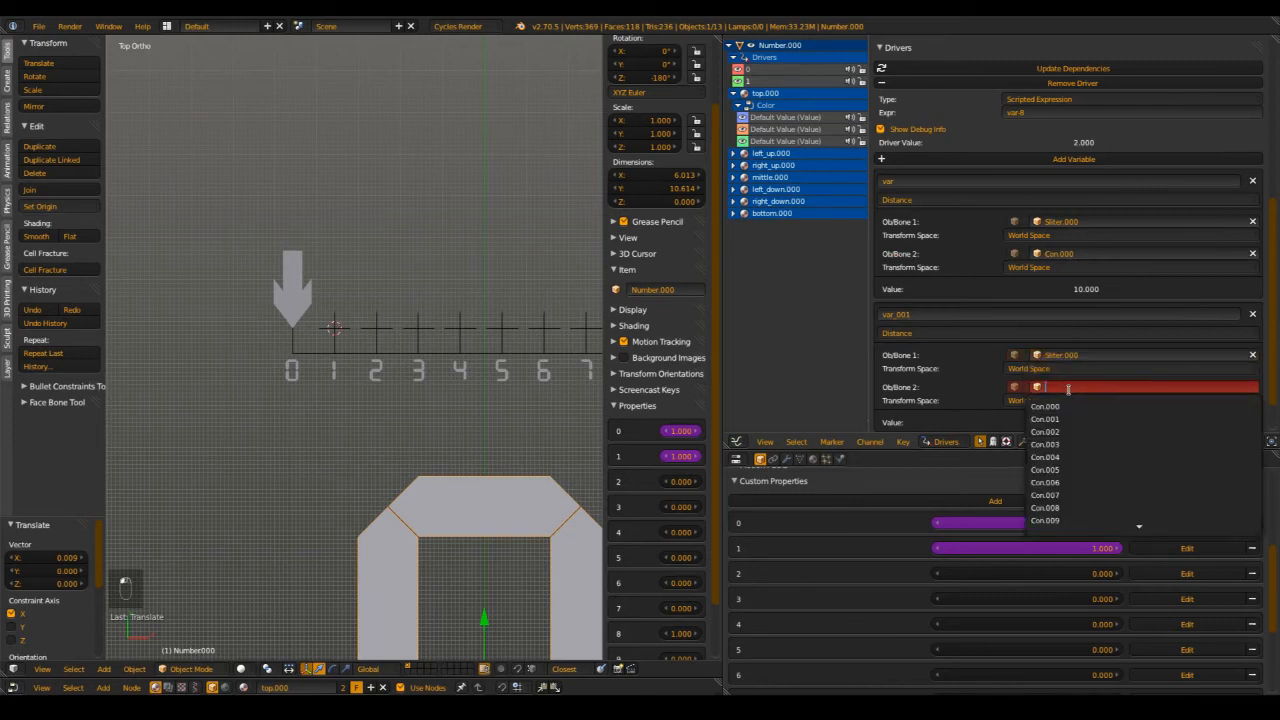
left_click(1073, 521)
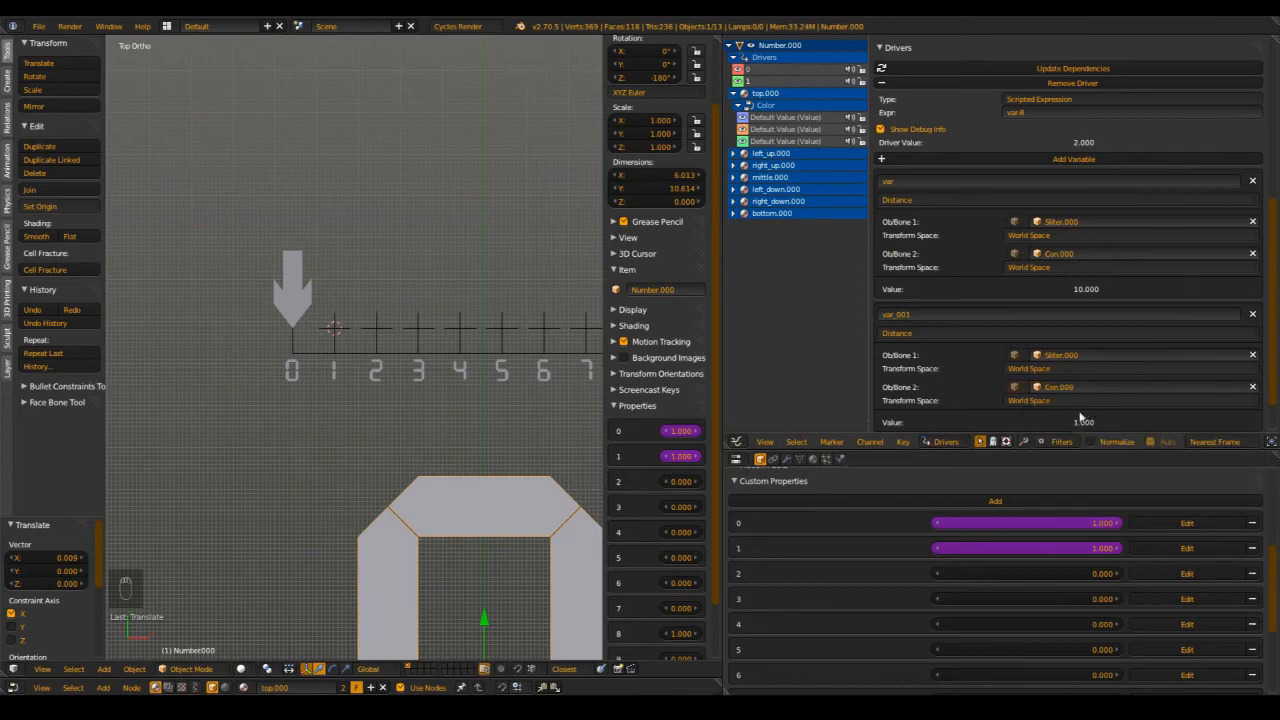
scroll(1050, 395, "down", 2)
scroll(1043, 396, "up", 1)
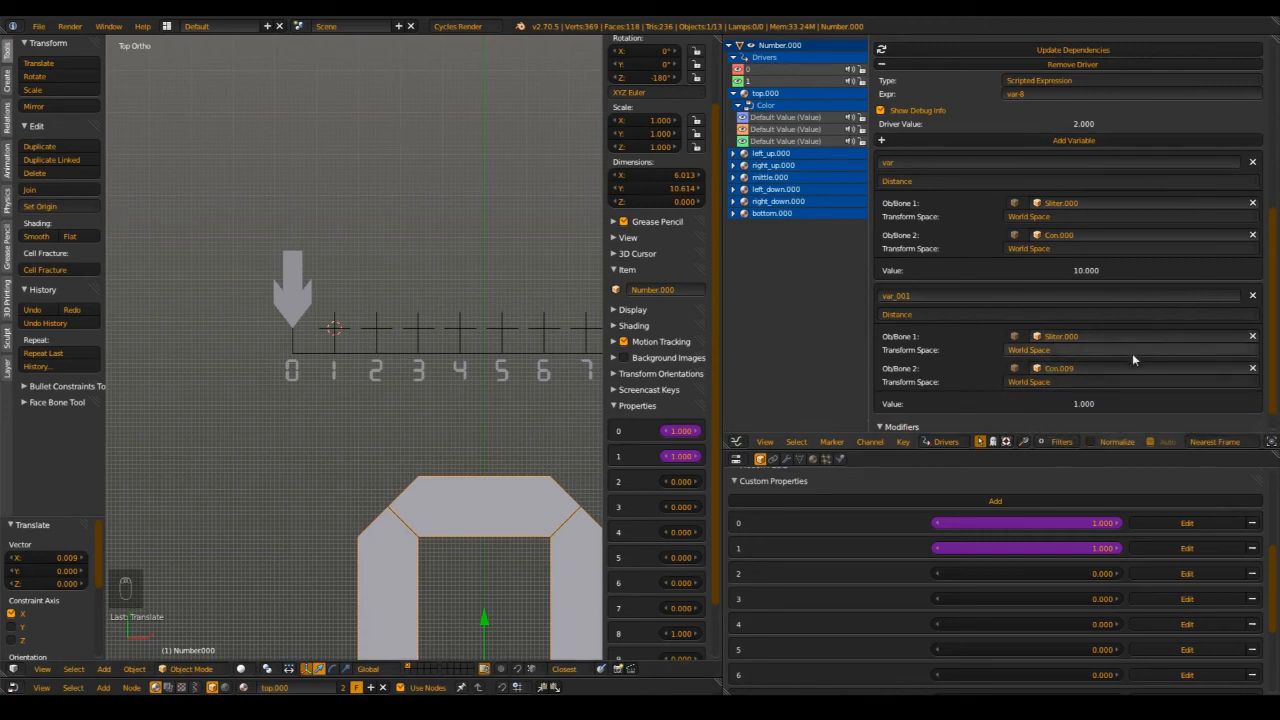
scroll(1111, 320, "up", 4)
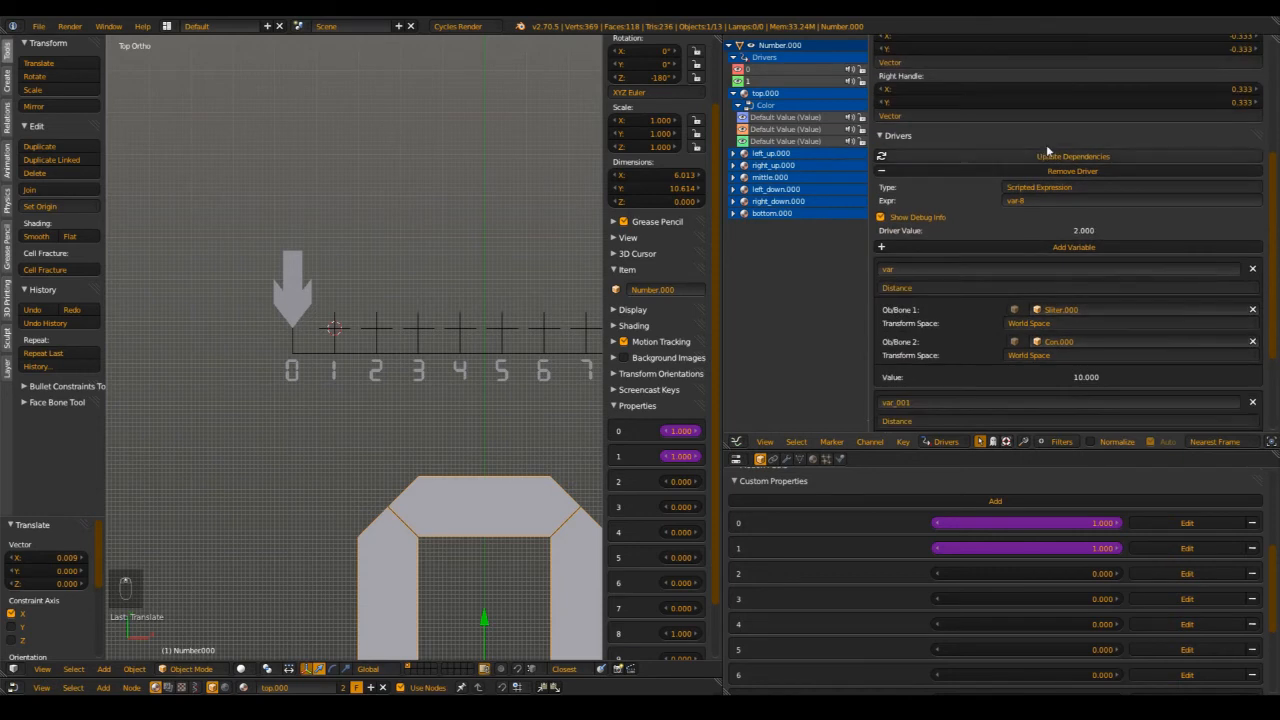
left_click(1050, 155)
scroll(1097, 362, "down", 5)
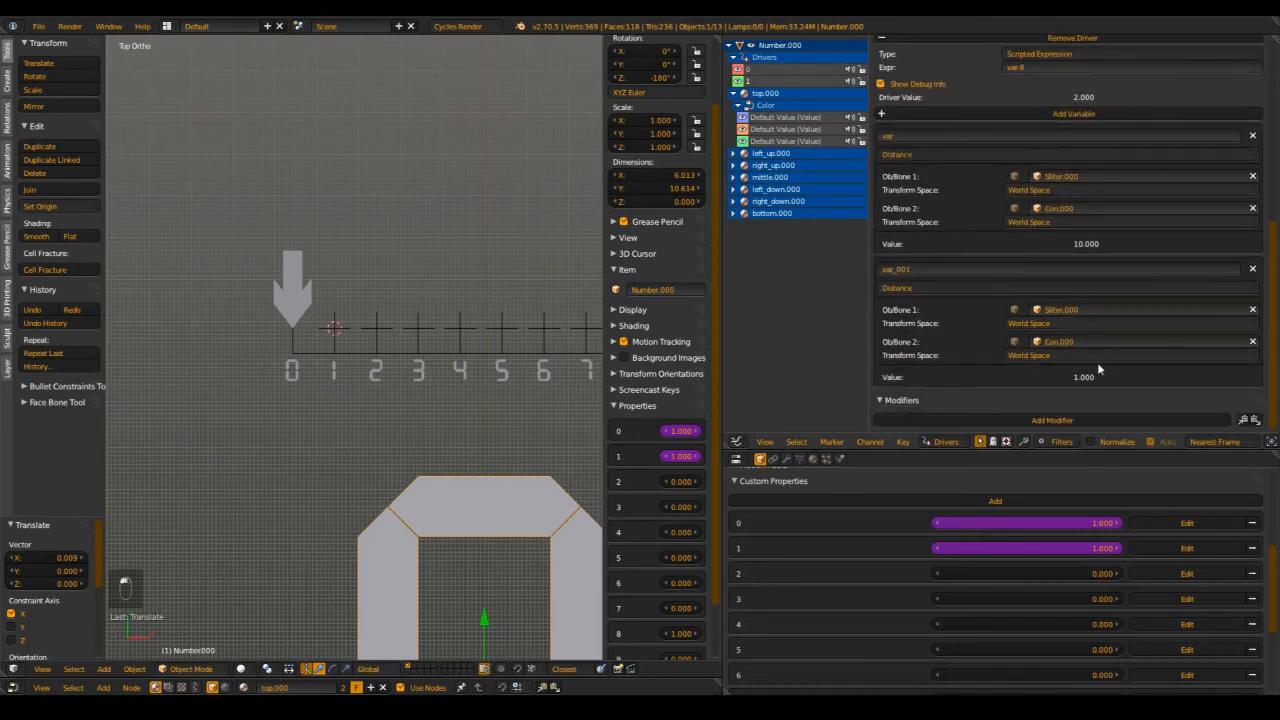
- Slide the arrow to between ticks 1 and 2 and check the digit driver's two distance values
right_click(306, 290)
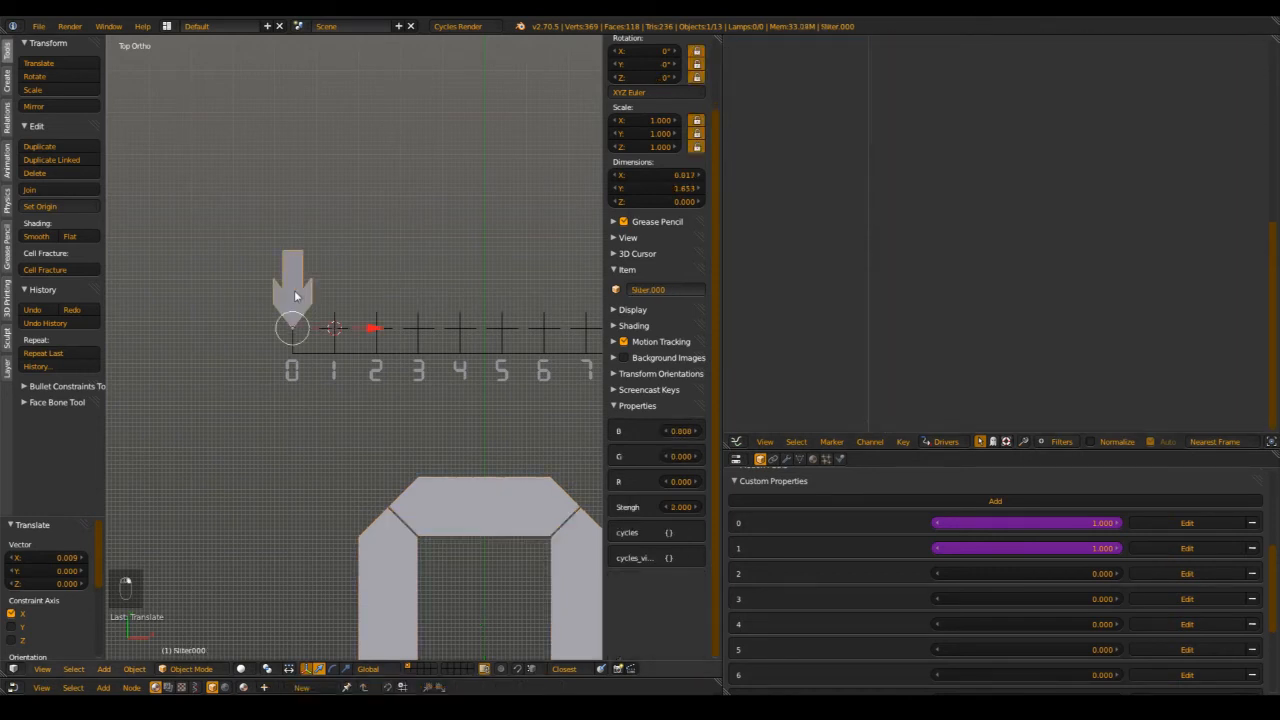
key("g")
left_click(399, 330)
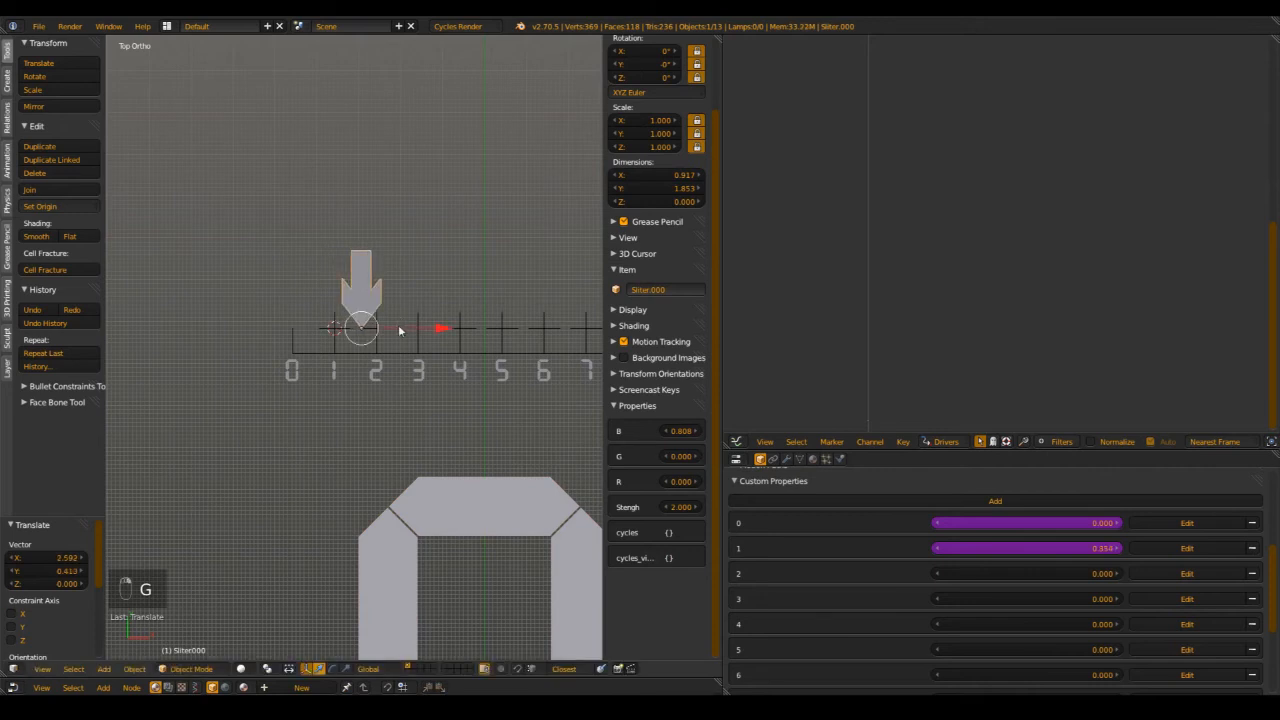
right_click(531, 528)
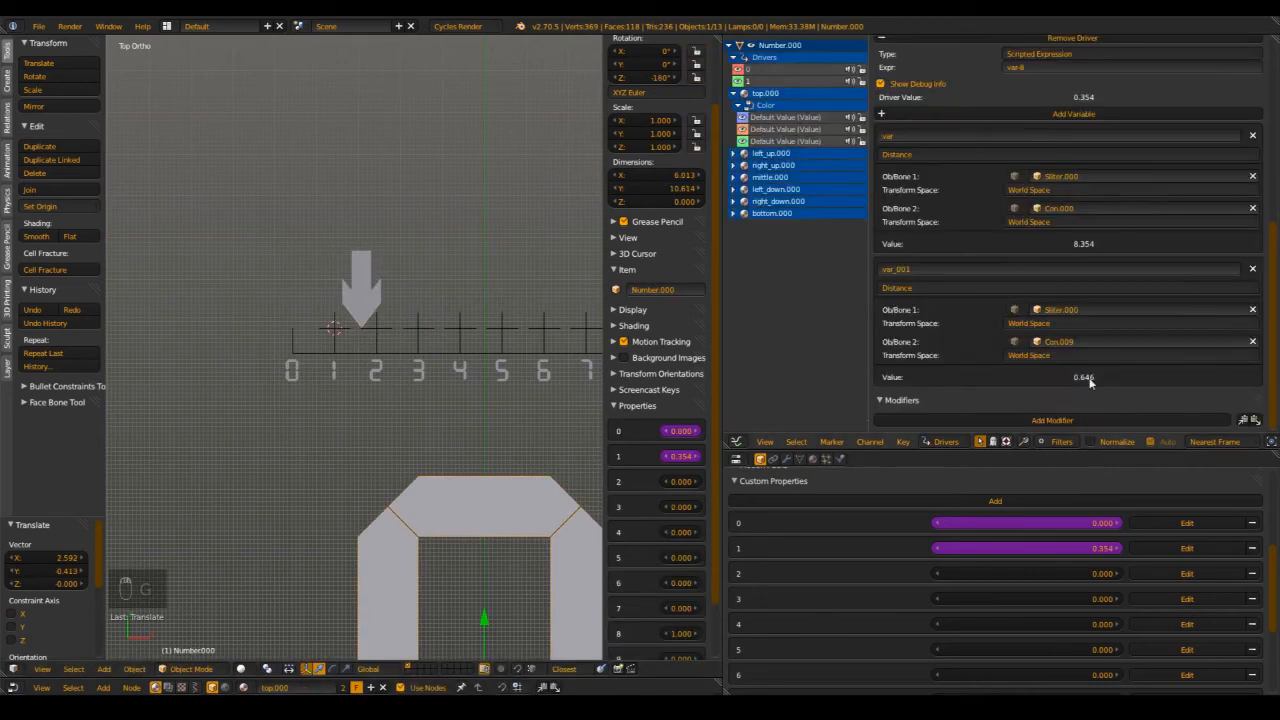
- Slide the arrow back to tick 0 and reselect the seven-segment digit to show its driver variables
right_click(375, 290)
key("g")
left_click(276, 306)
scroll(281, 321, "up", 6)
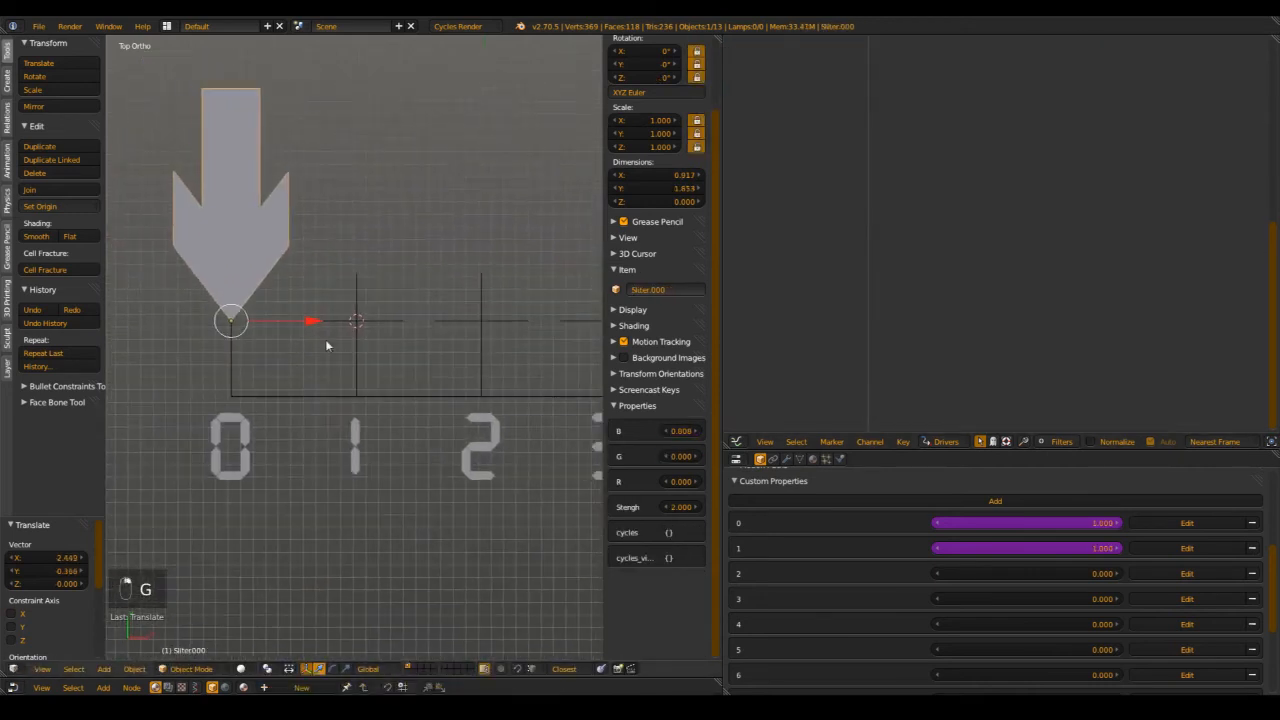
key("g")
right_click(250, 271)
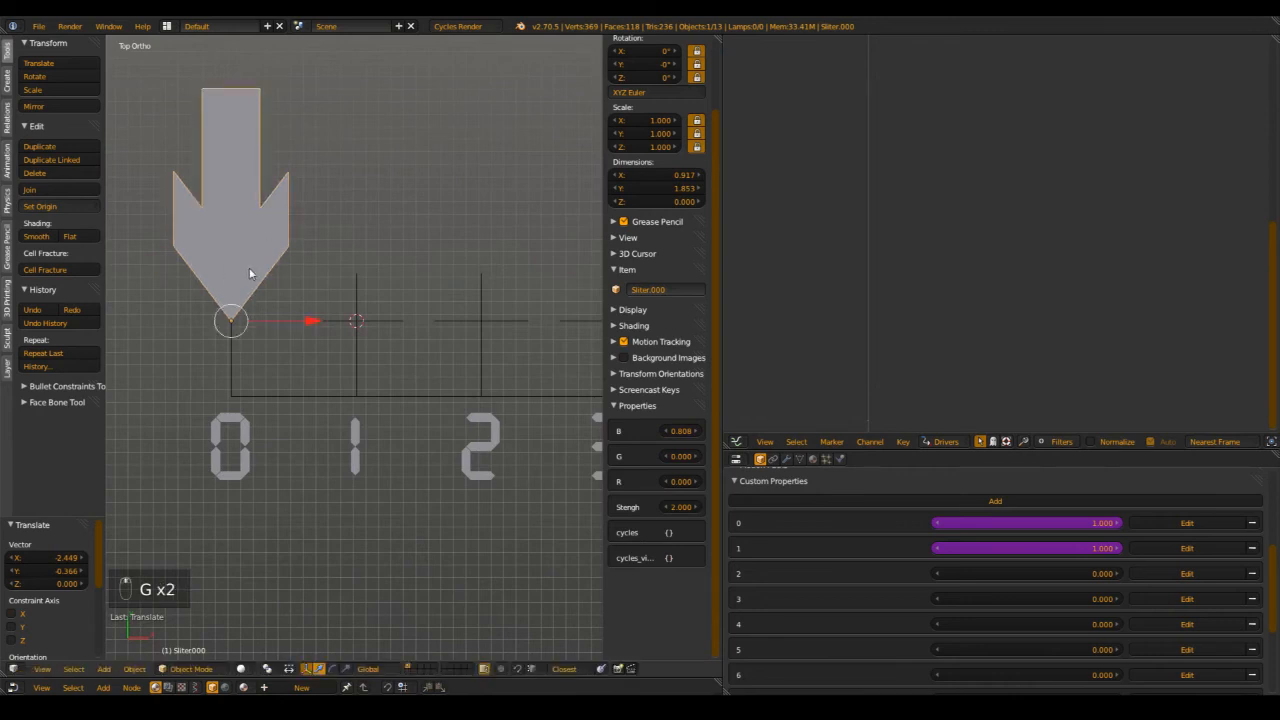
right_click(364, 300)
scroll(410, 415, "down", 5)
right_click(508, 517)
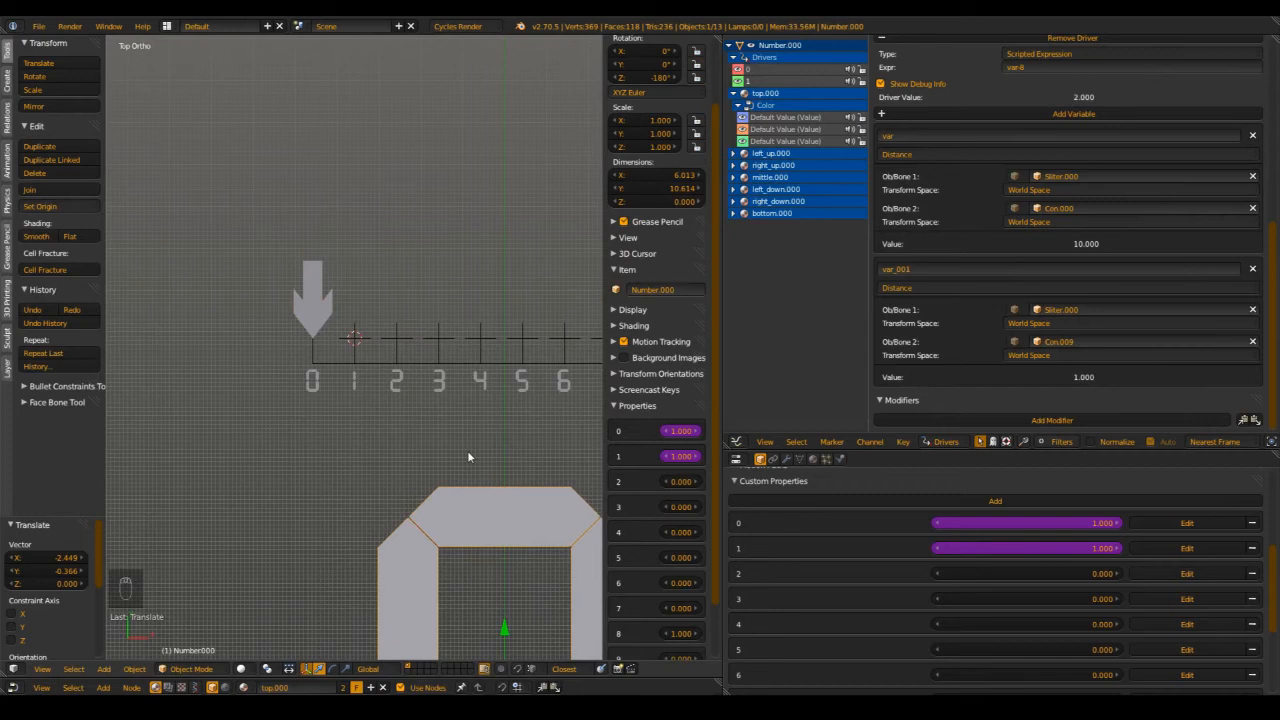
- Set the property 1 driver's scripted expression to var-8-var_001*2 and update its dependencies
scroll(1041, 147, "up", 3)
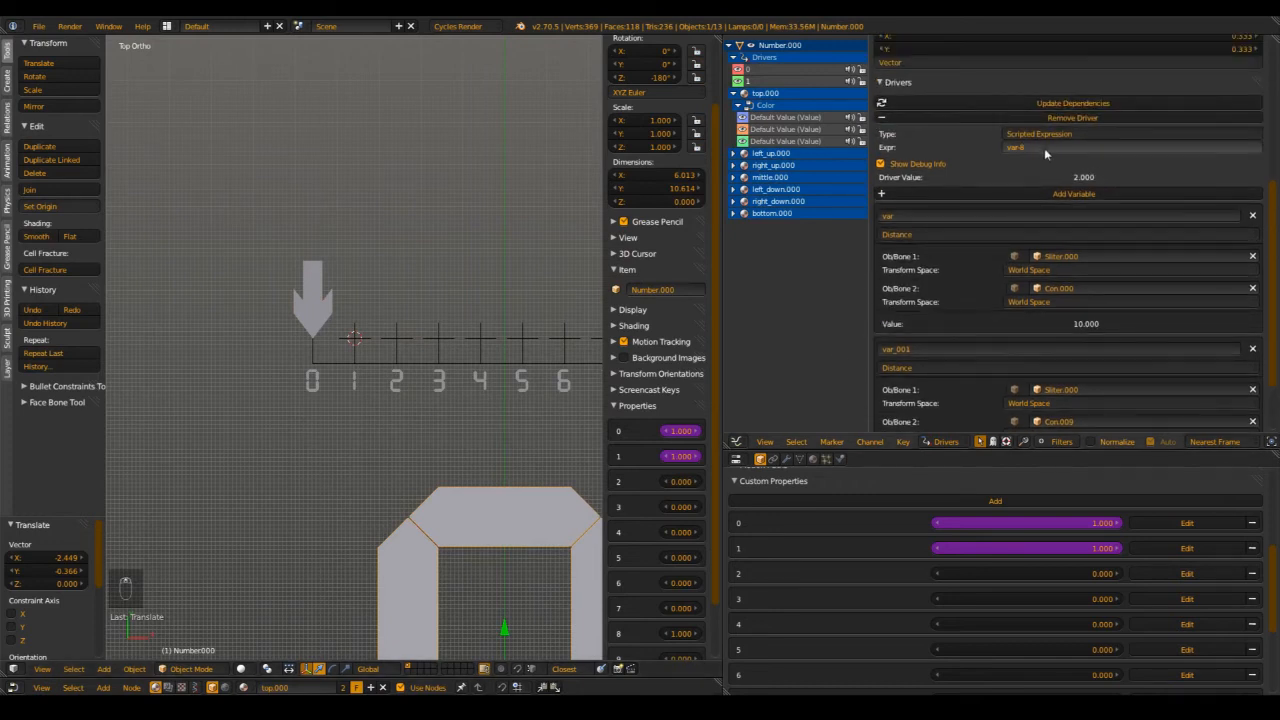
left_click(1041, 147)
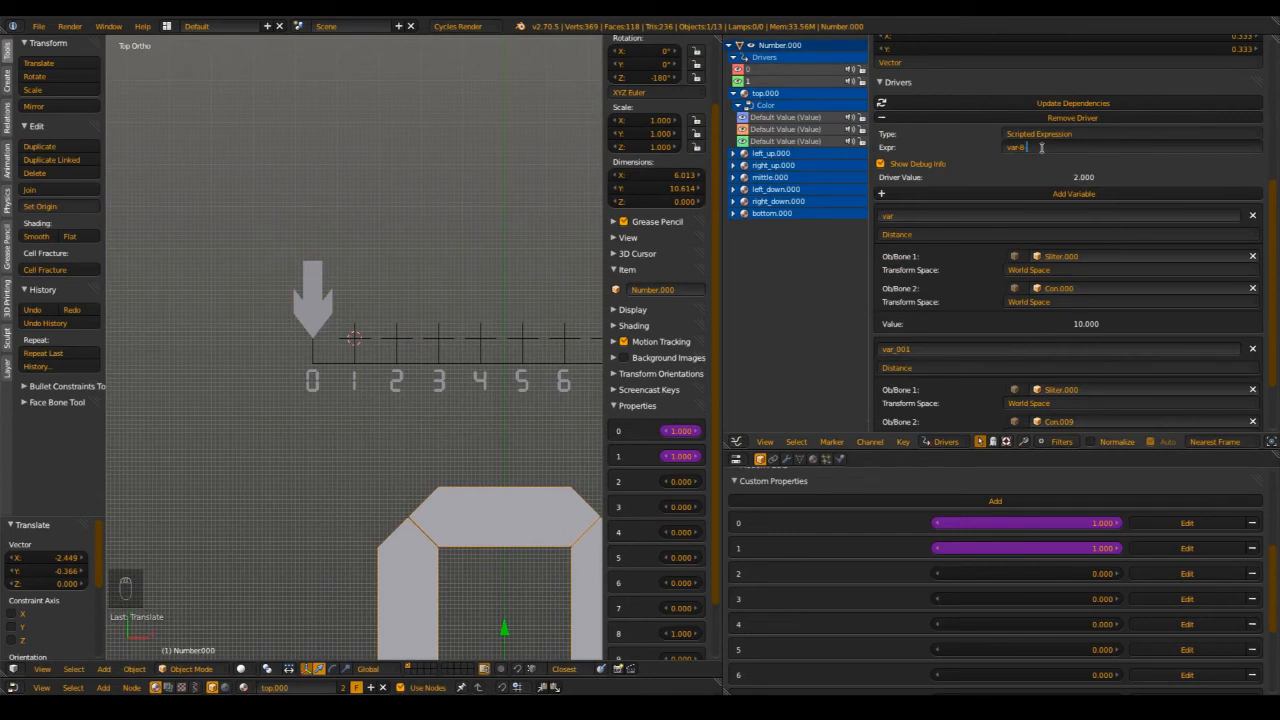
key("BackSpace")
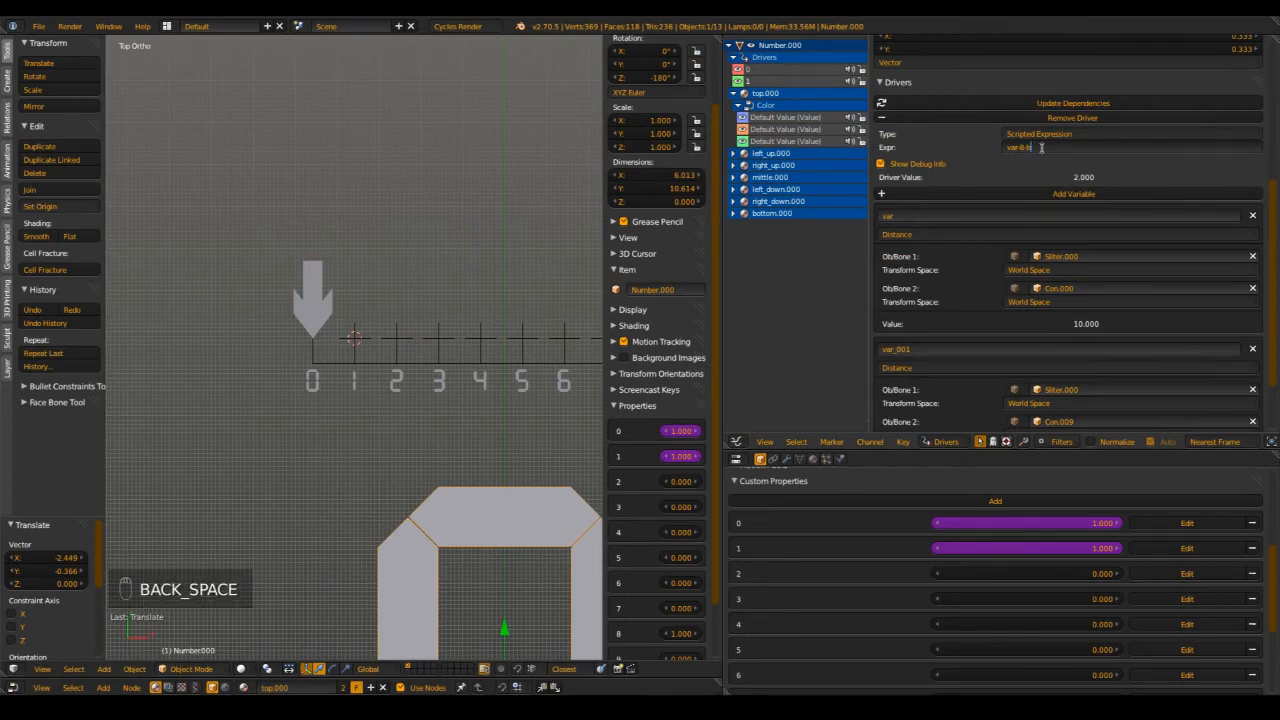
key("BackSpace")
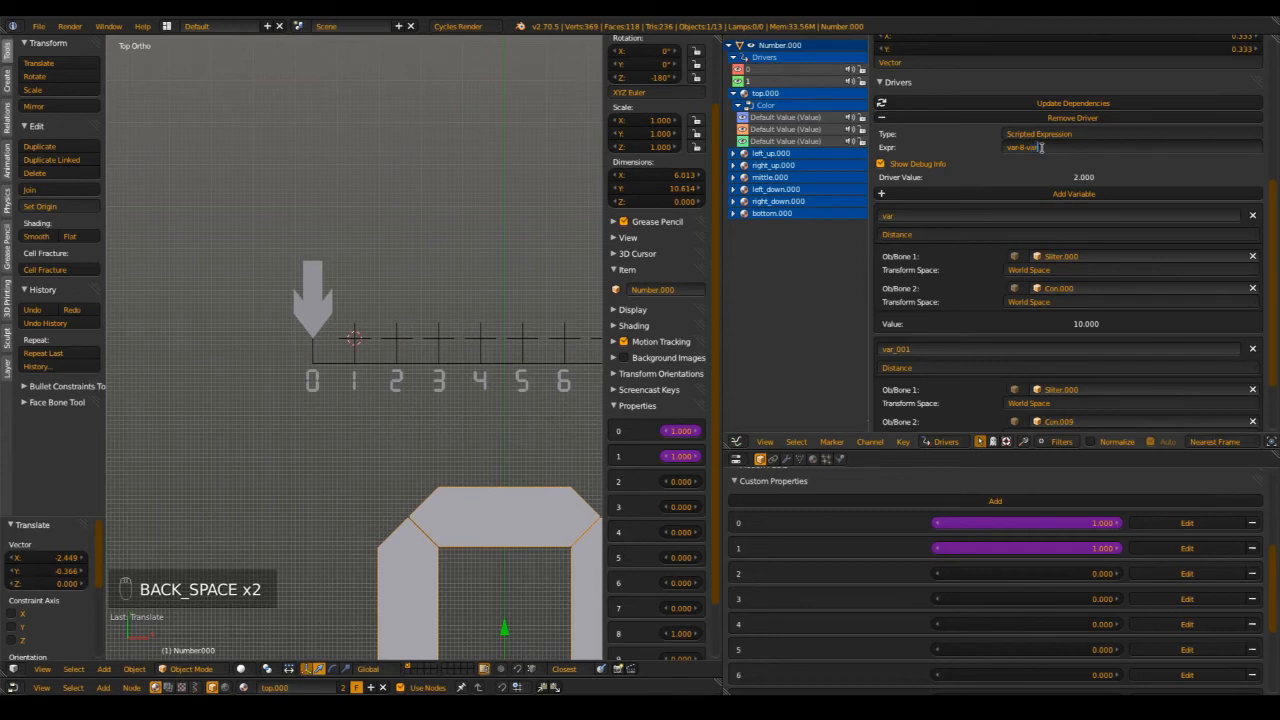
type("001*2")
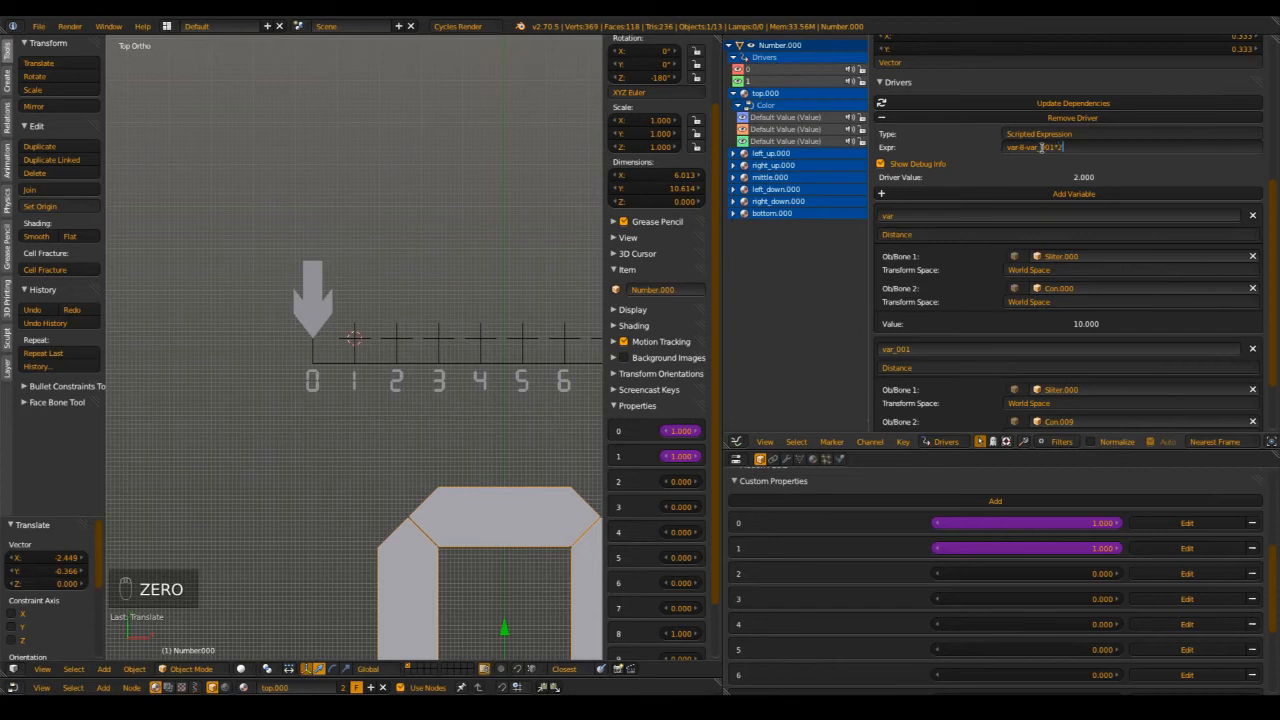
left_click(1020, 104)
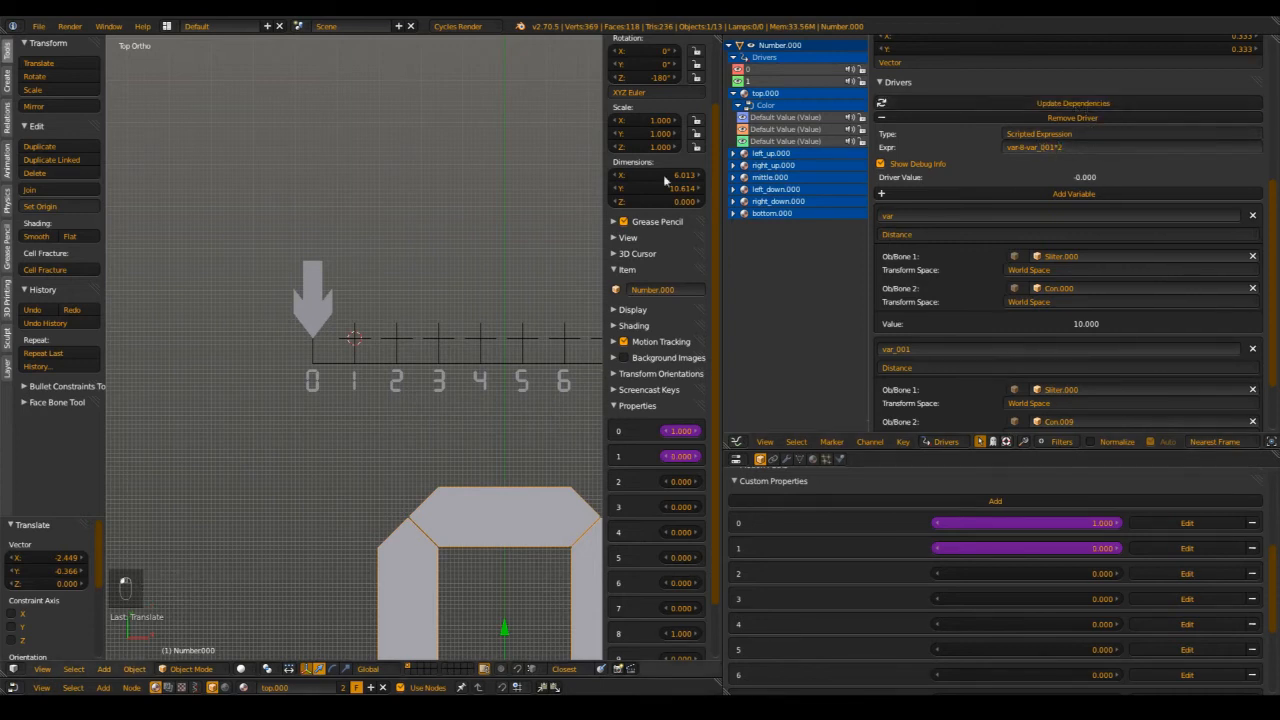
scroll(664, 179, "up", 2)
scroll(357, 329, "up", 2)
scroll(297, 283, "down", 1, "shift")
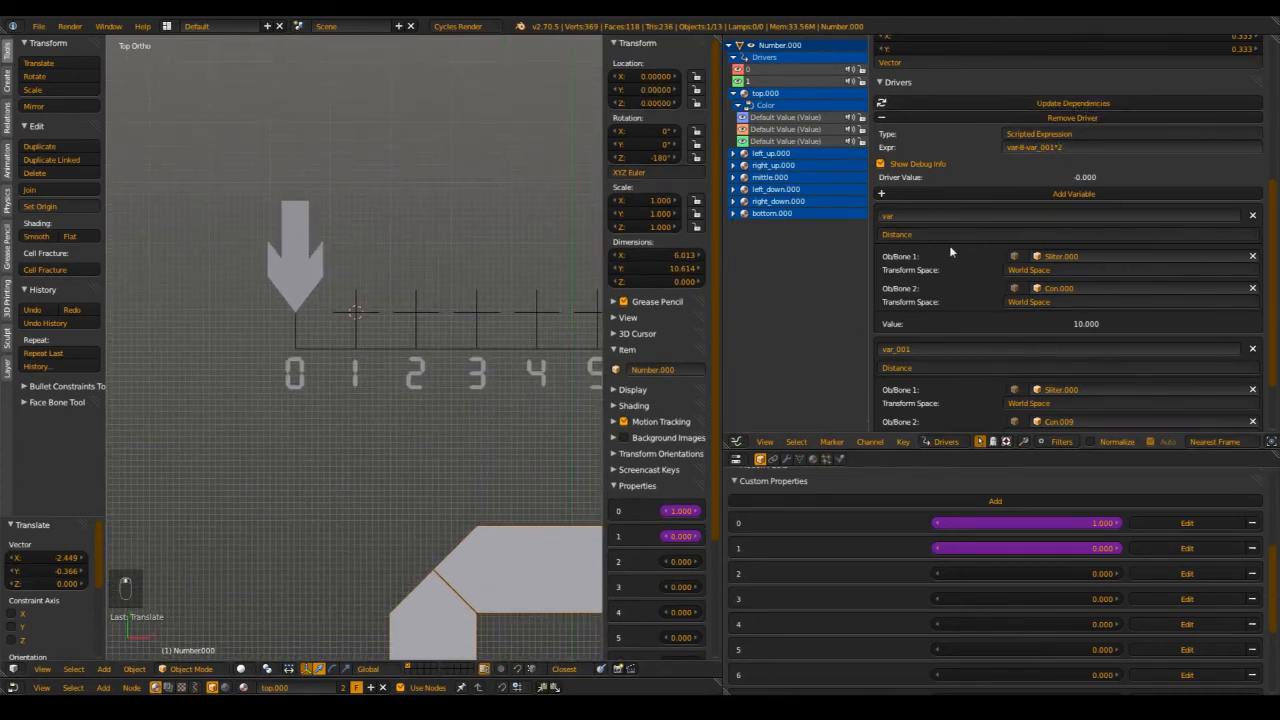
scroll(948, 316, "up", 6)
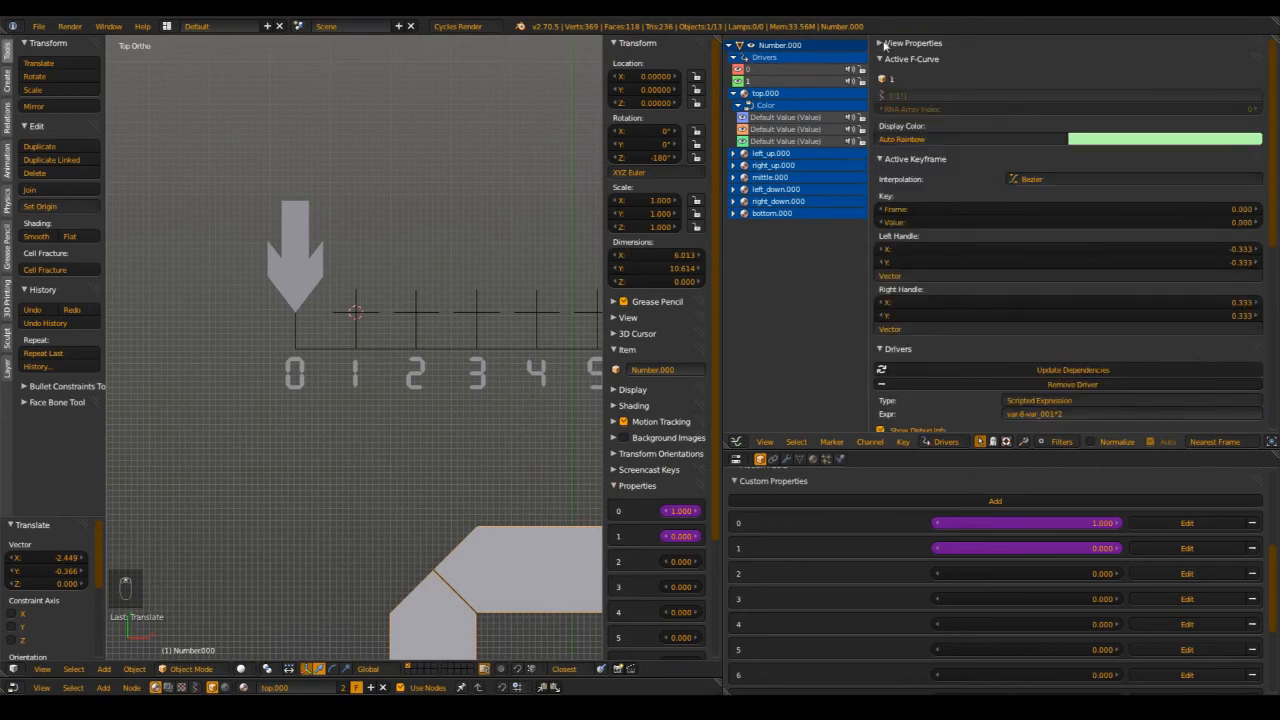
- Slide the arrow from tick 0 to tick 1 and check the digit's custom properties 0 and 1
scroll(920, 300, "down", 4)
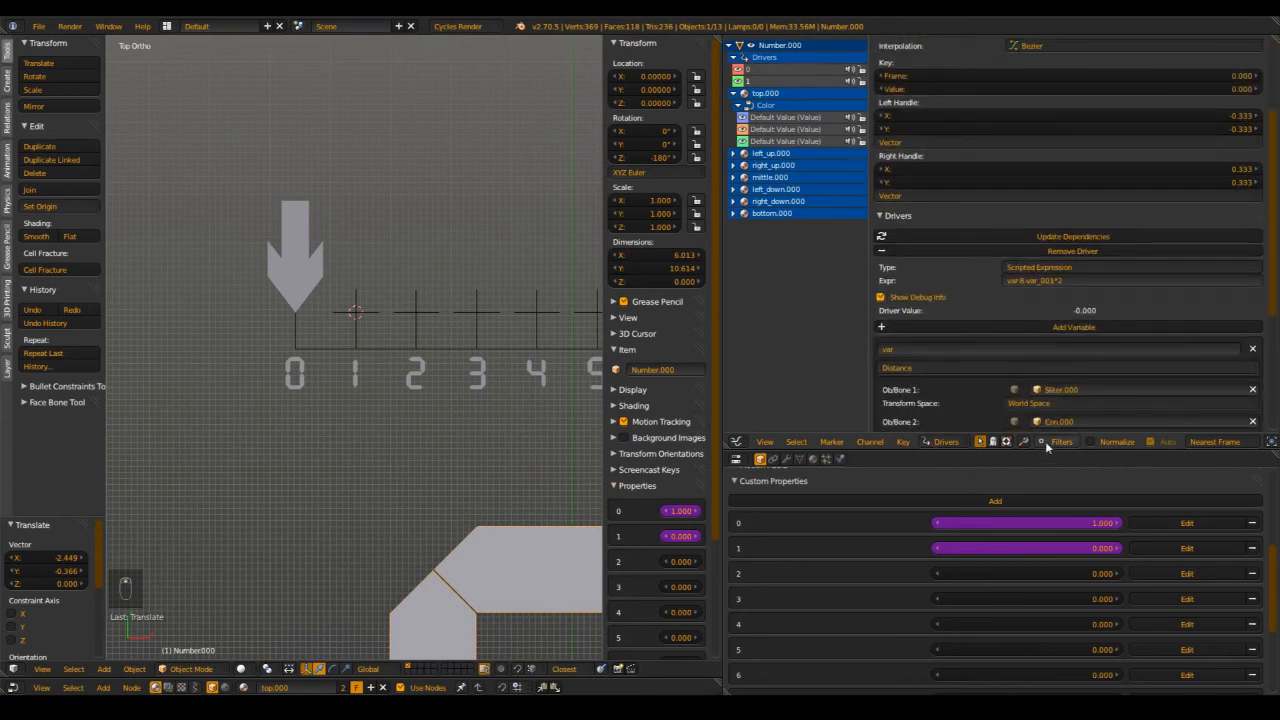
mouse_move(1095, 450)
middle_mouse_down()
mouse_move(925, 446)
mouse_move(1176, 432)
middle_mouse_up()
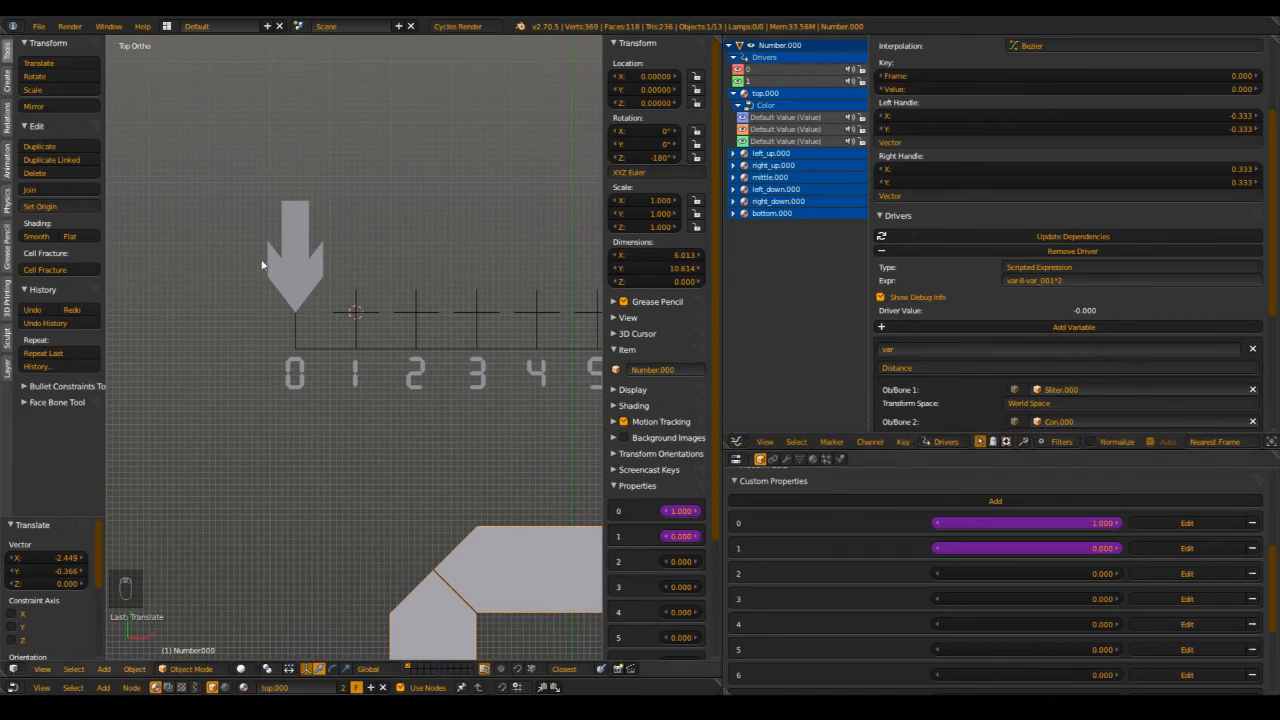
right_click(274, 262)
middle_click_drag(414, 286, 408, 274, "shift")
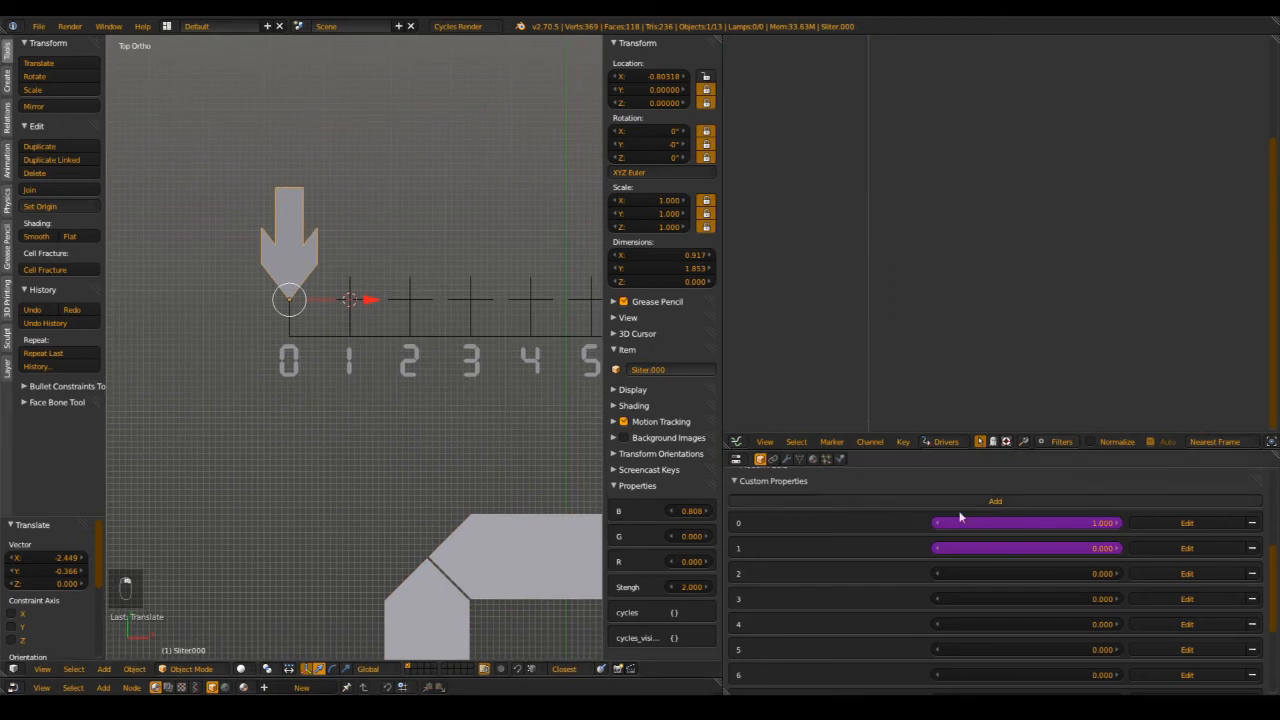
key("g")
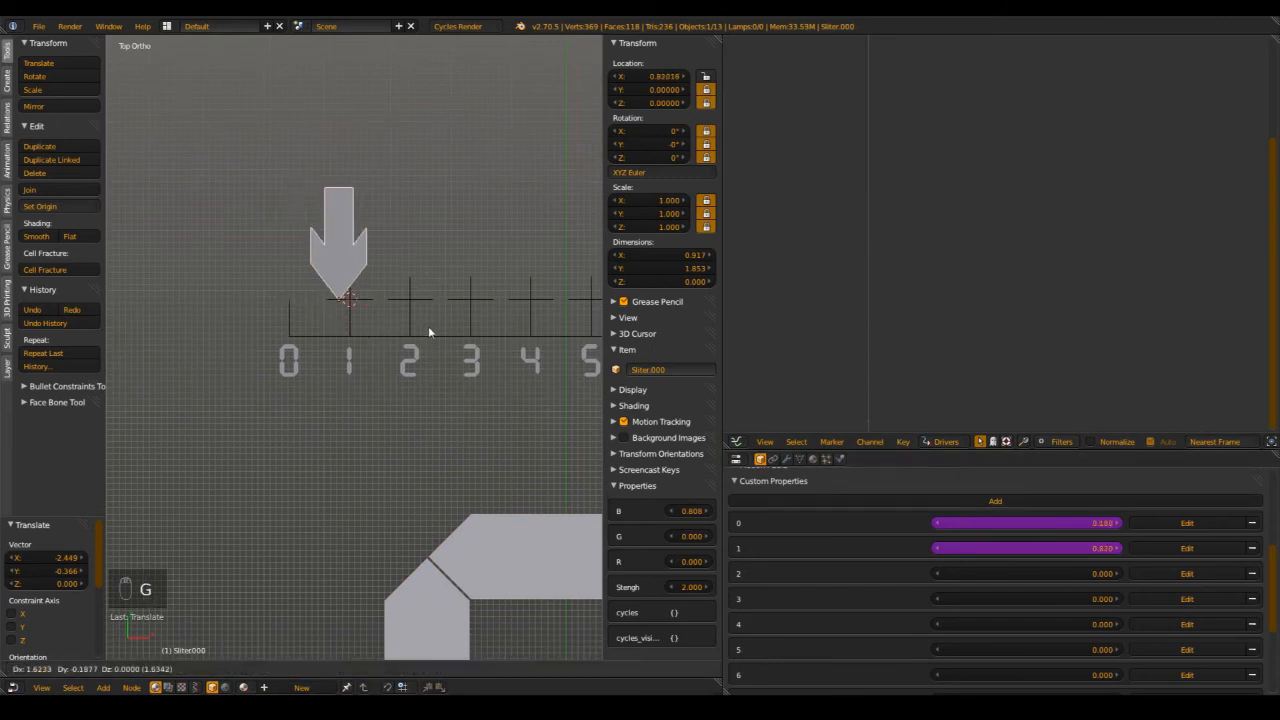
left_click(436, 330)
key("g")
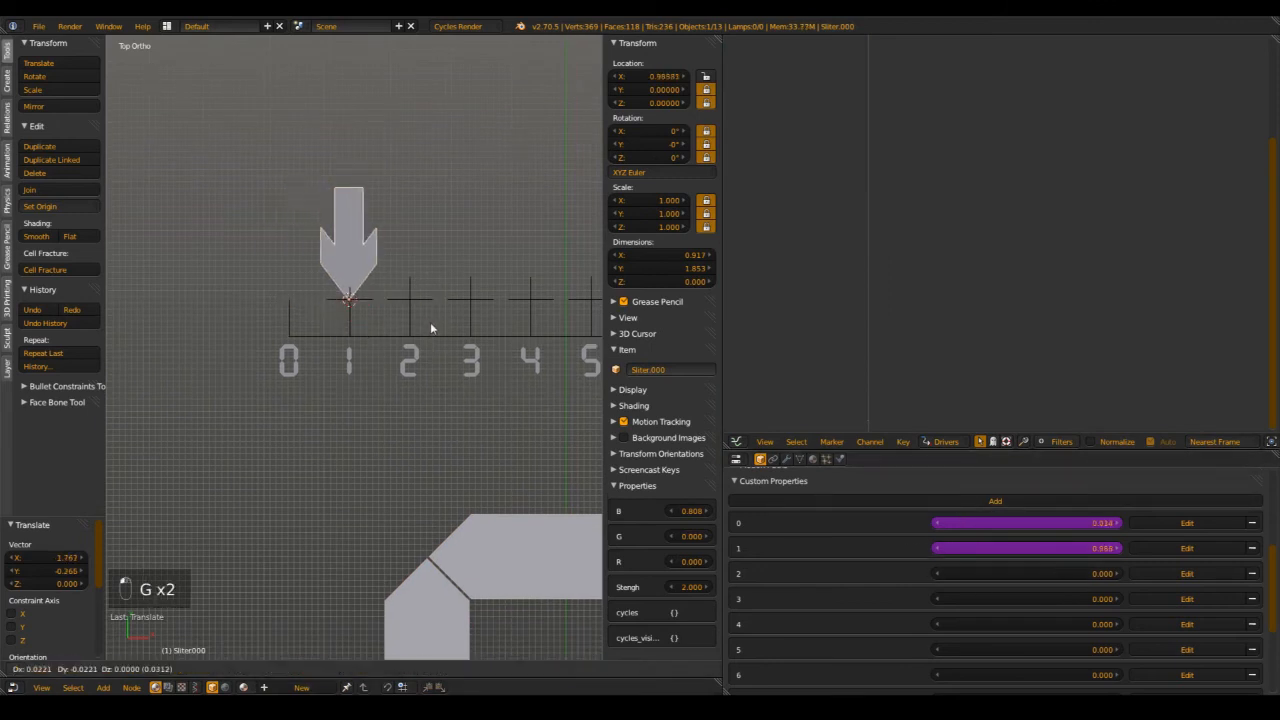
left_click(430, 322)
- Slide the arrow to between ticks 1 and 2 and back to tick 1 to test properties 0 and 1
middle_click_drag(382, 277, 354, 277, "shift")
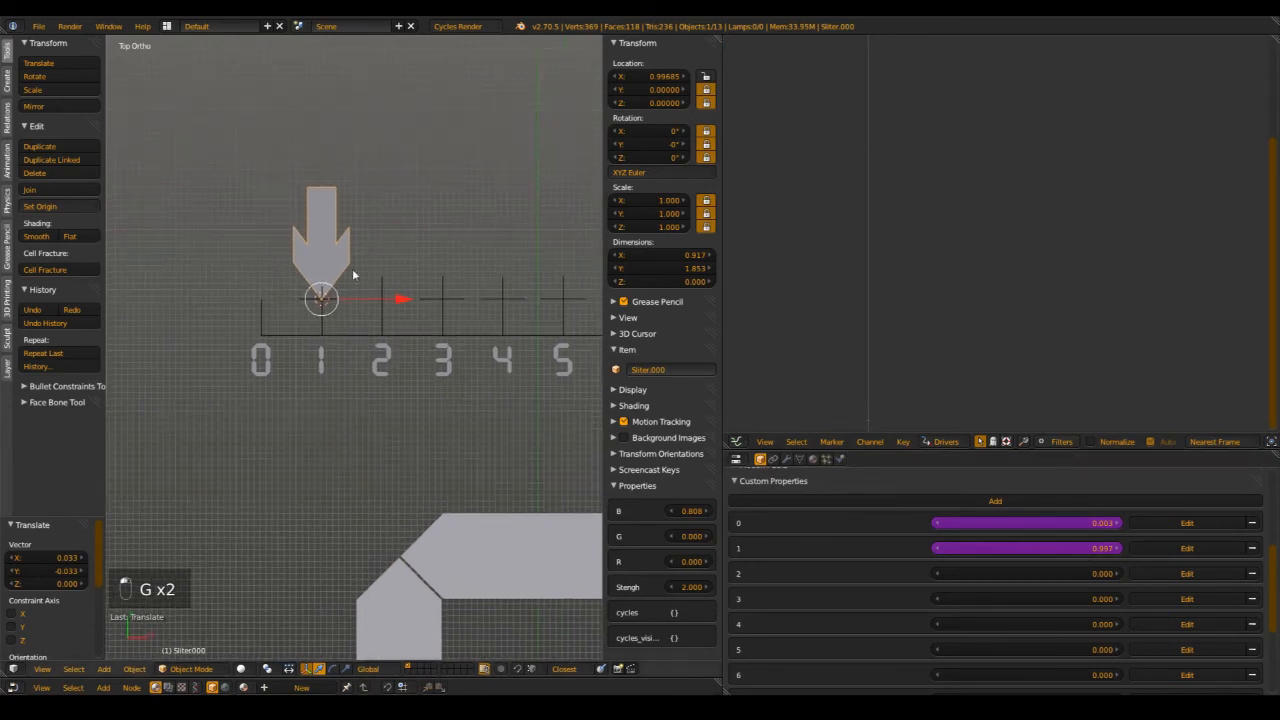
key("g")
left_click(384, 303)
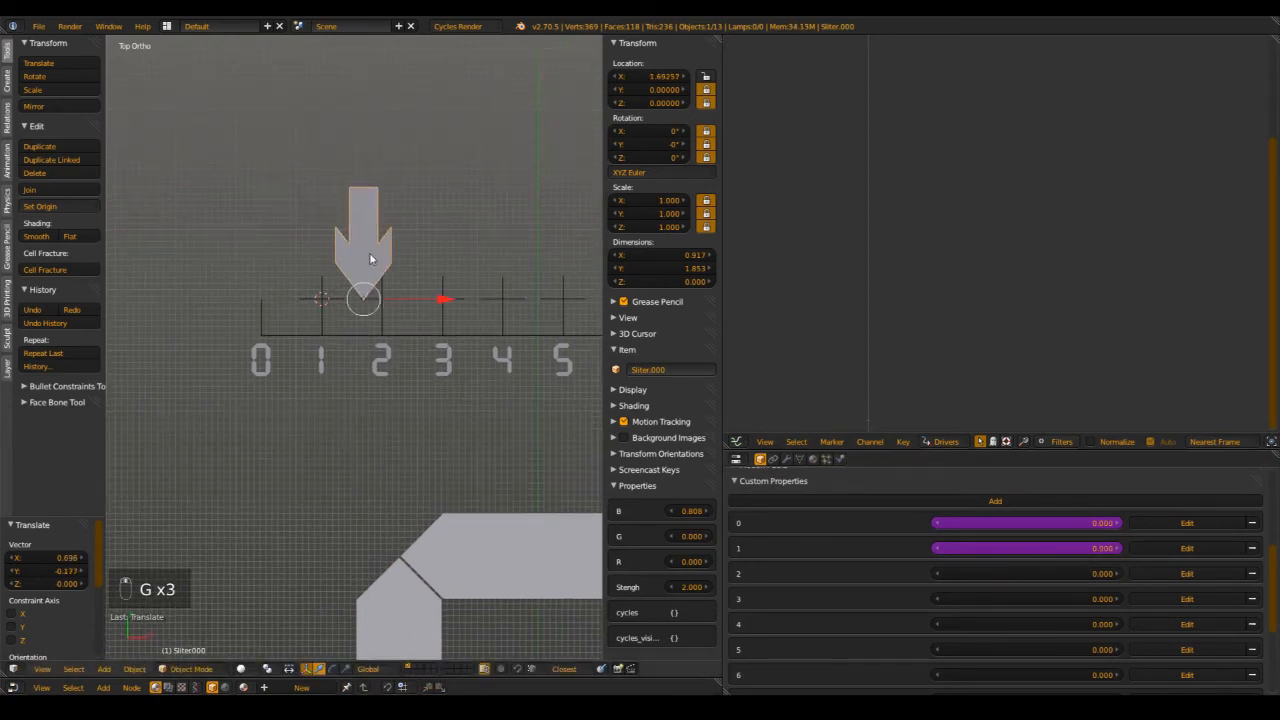
scroll(371, 257, "up", 3)
key("g")
left_click(433, 327)
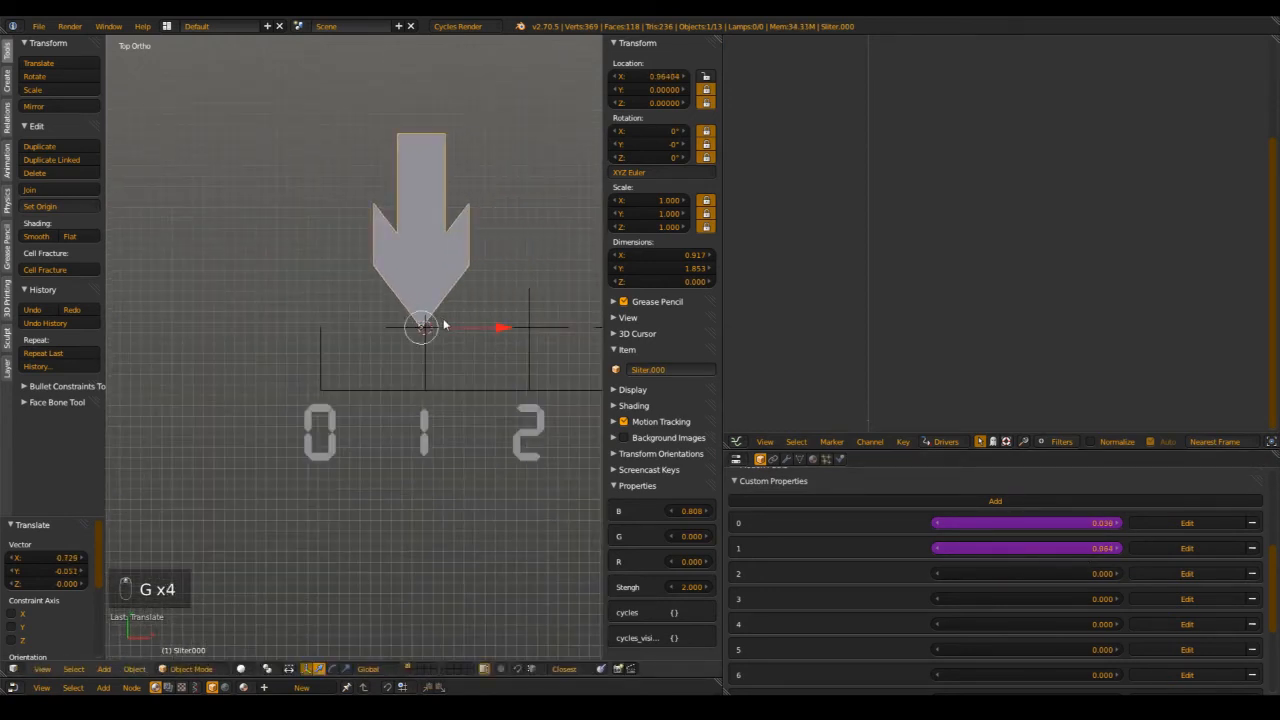
- Reselect the seven-segment digit and examine its property 1 driver values against the arrow's position on the scale
scroll(445, 325, "down", 7)
right_click(480, 489)
scroll(420, 340, "up", 3)
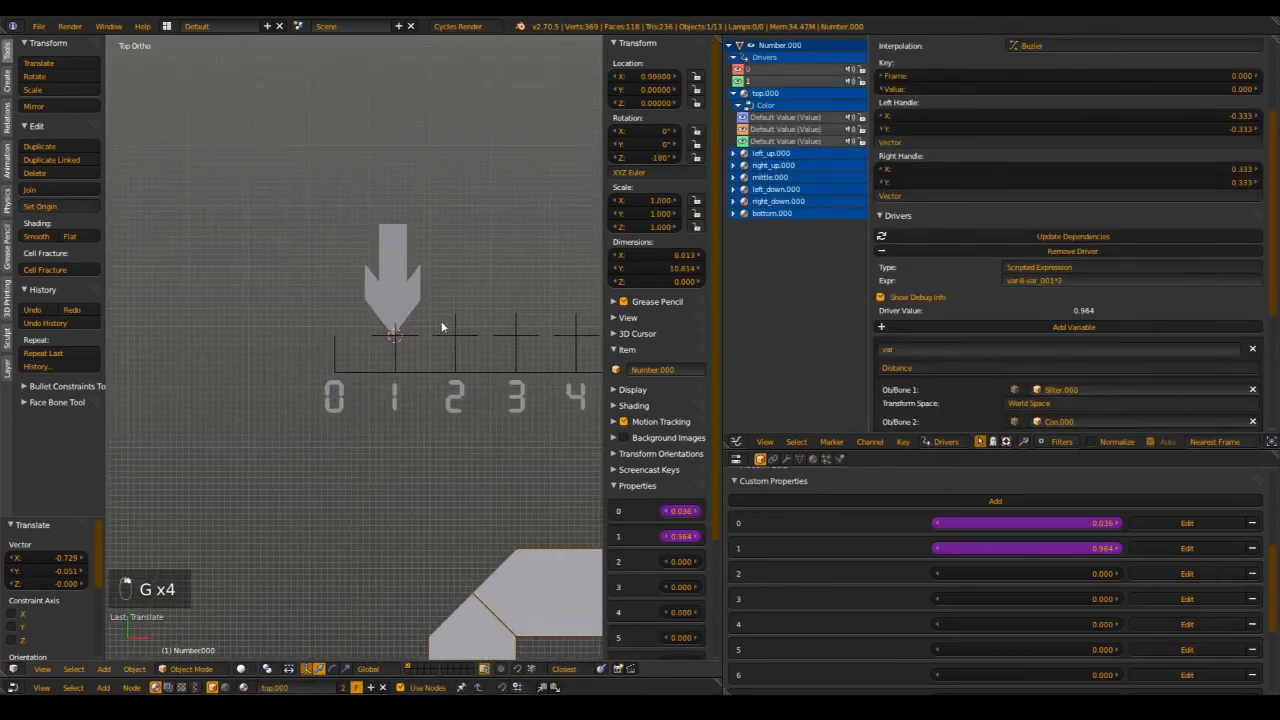
middle_click_drag(400, 300, 334, 237, "shift")
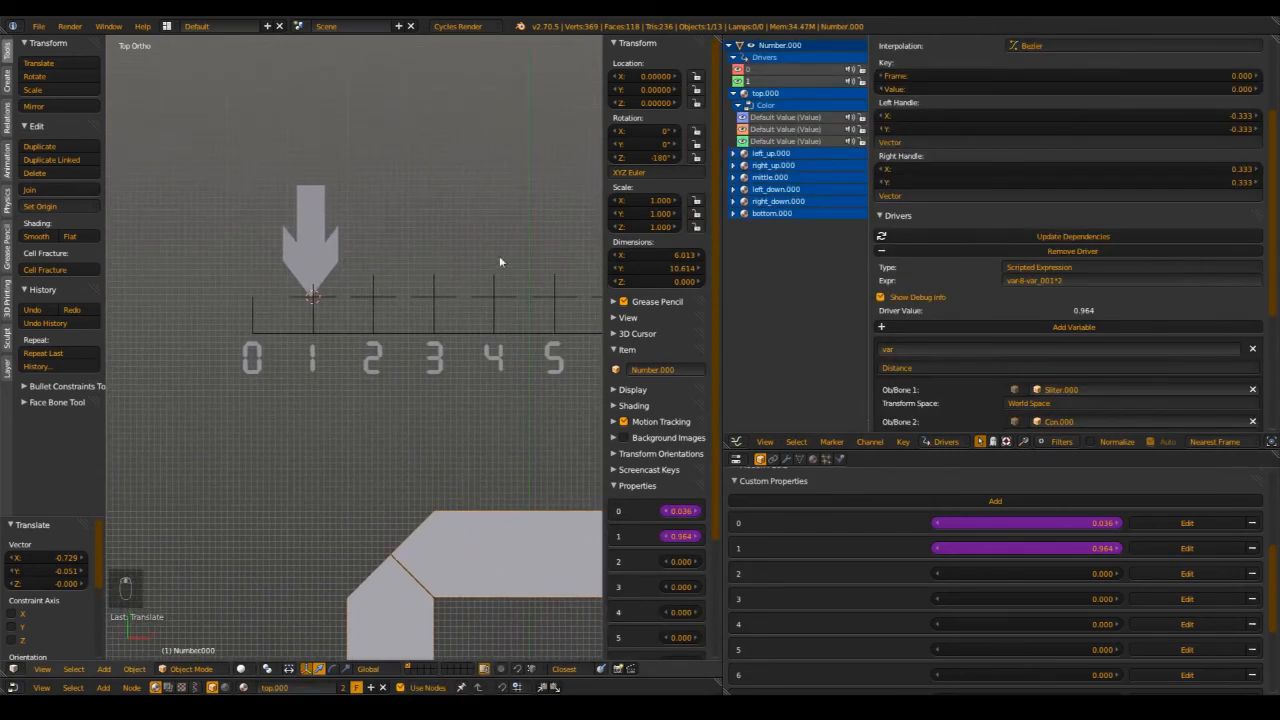
middle_click_drag(499, 255, 413, 312, "shift")
scroll(471, 331, "up", 3)
scroll(520, 277, "down", 4)
scroll(413, 312, "down", 2)
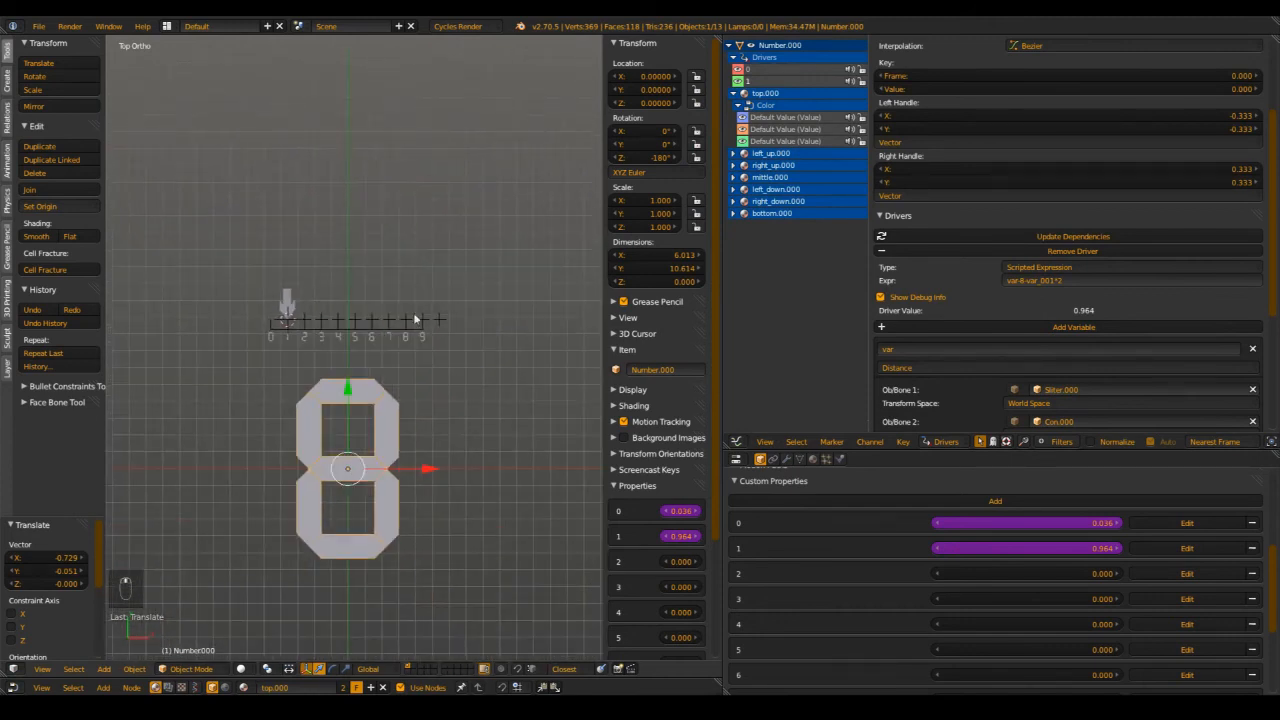
scroll(483, 310, "up", 2)
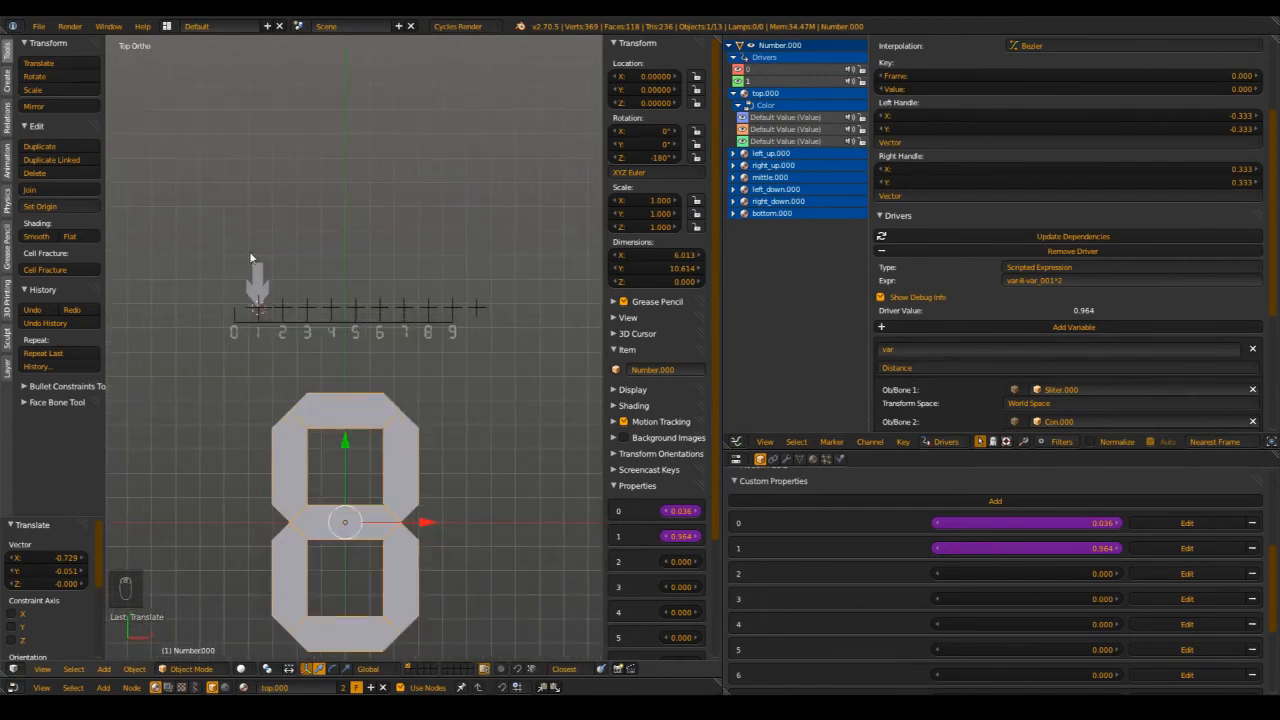
scroll(1020, 338, "down", 2)
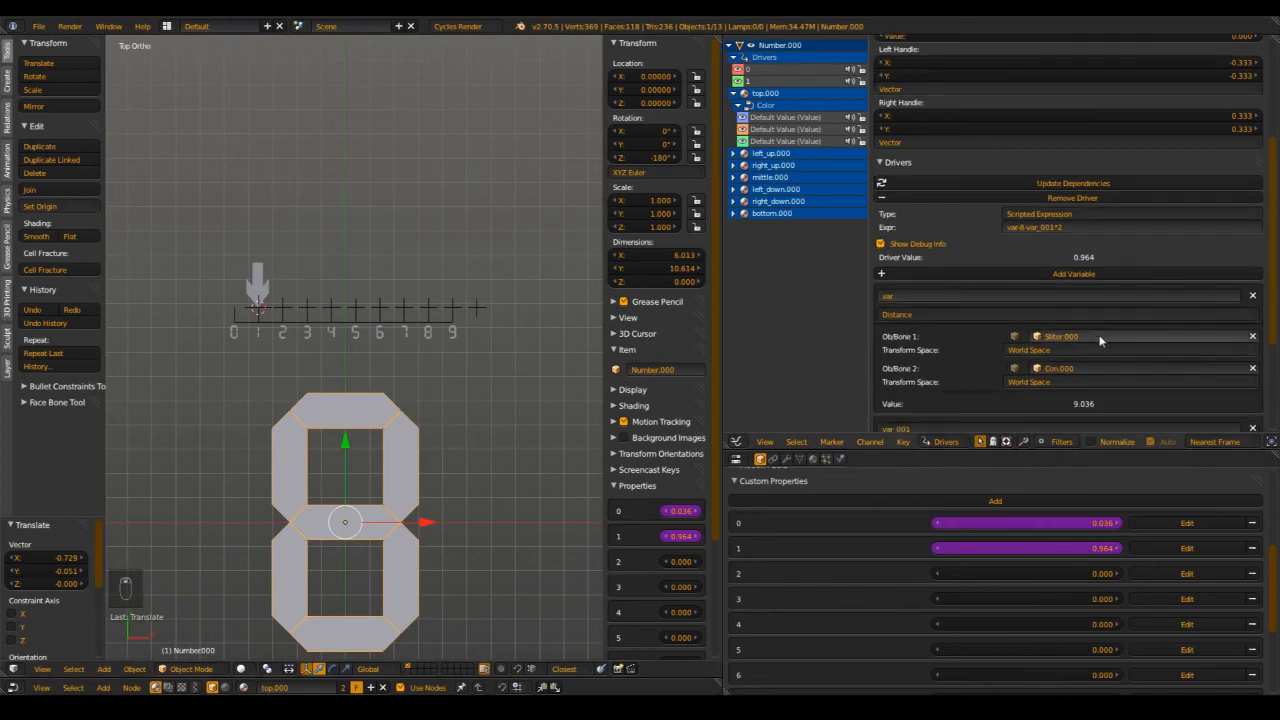
scroll(471, 352, "up", 4)
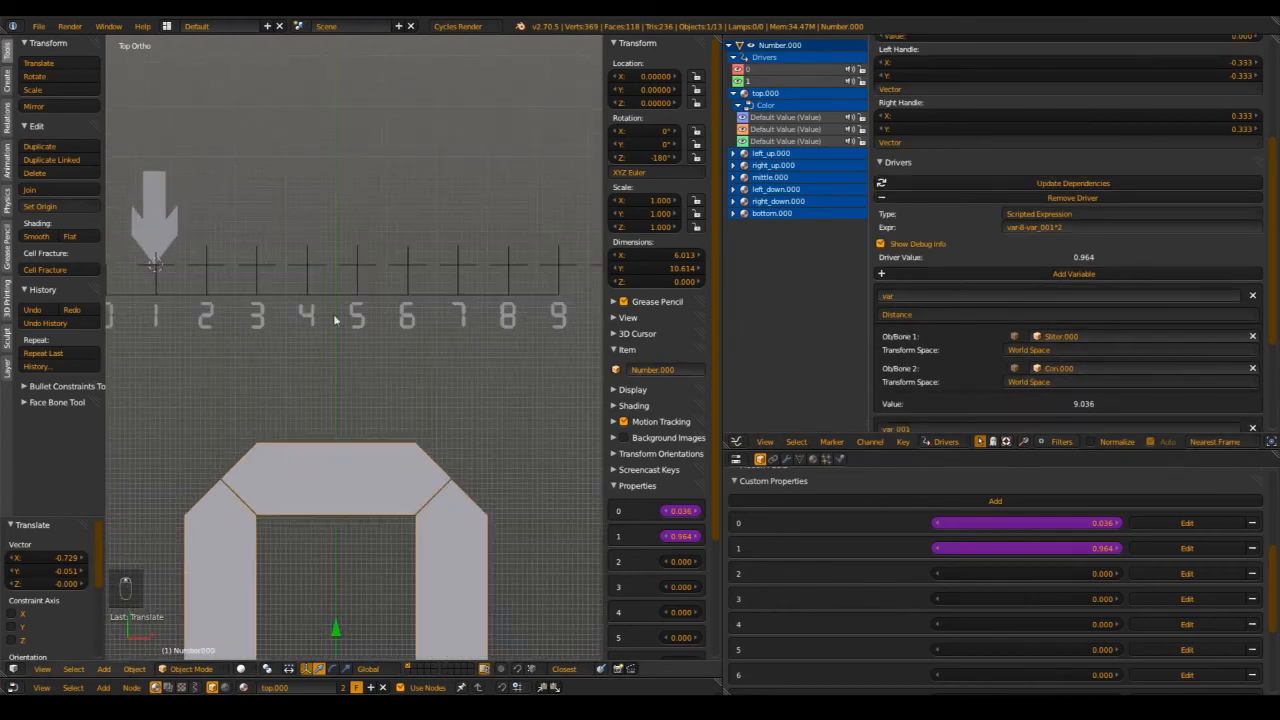
middle_click_drag(260, 235, 454, 318, "shift")
scroll(454, 318, "up", 5)
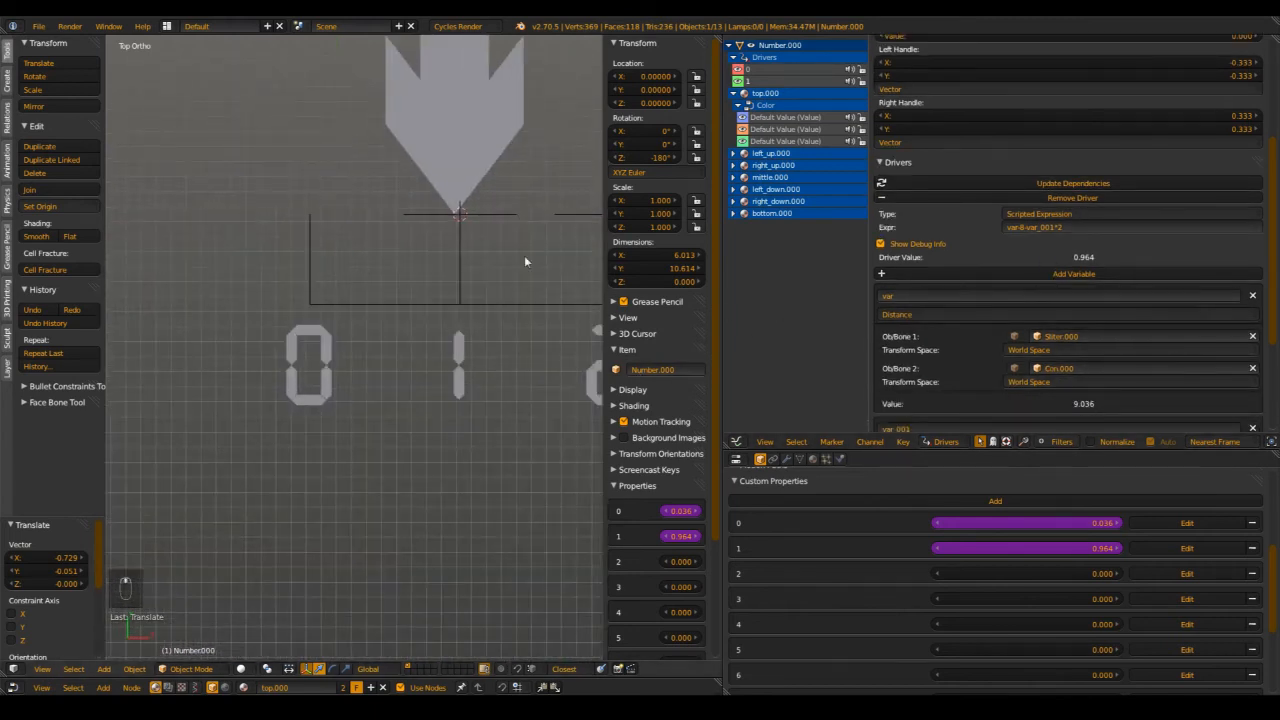
middle_click_drag(524, 255, 419, 324, "shift")
scroll(363, 283, "down", 3)
scroll(363, 283, "up", 3)
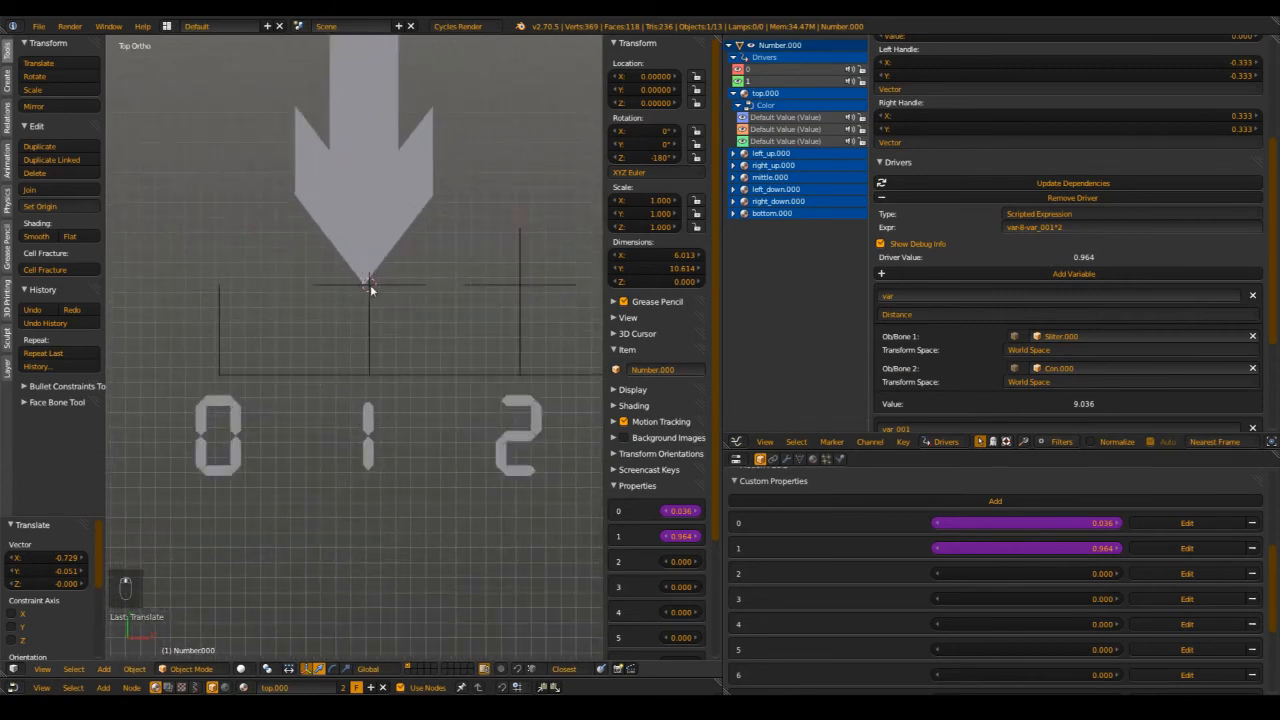
- Align the arrow tip precisely with tick 1 and reselect the digit to check the property 1 driver's value
right_click(368, 283)
key("g")
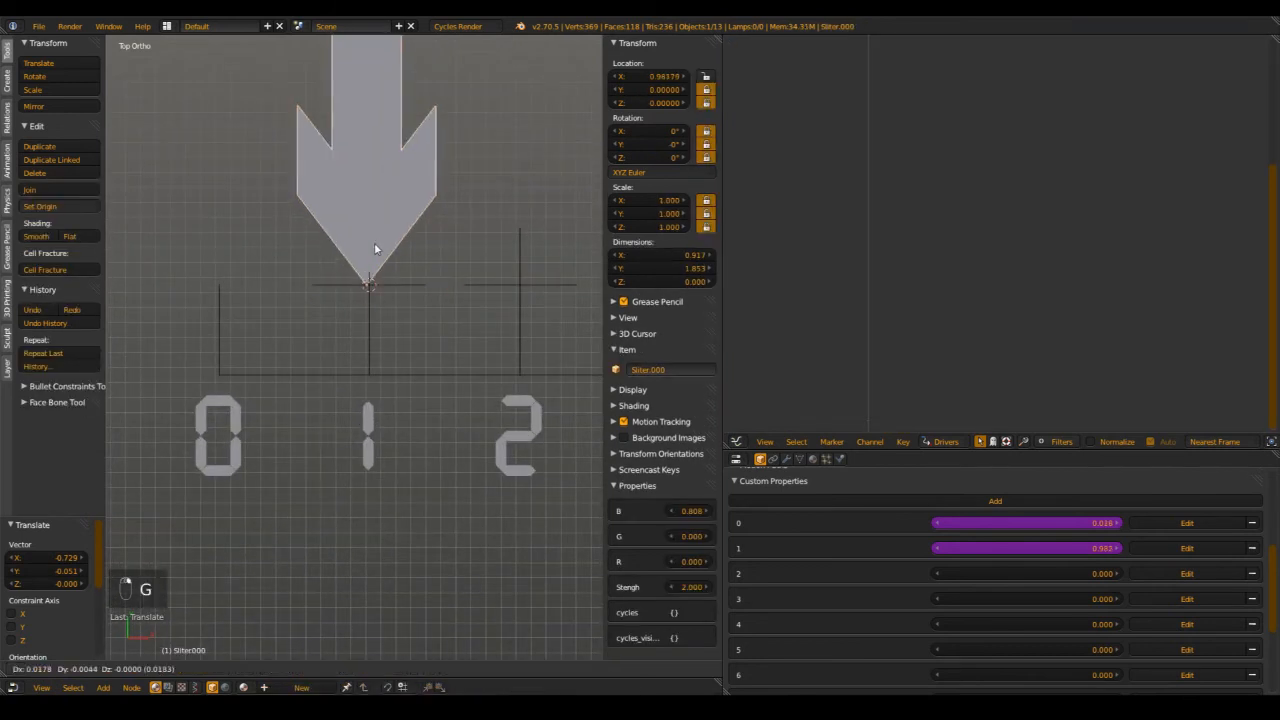
left_click(379, 242)
scroll(379, 242, "down", 4)
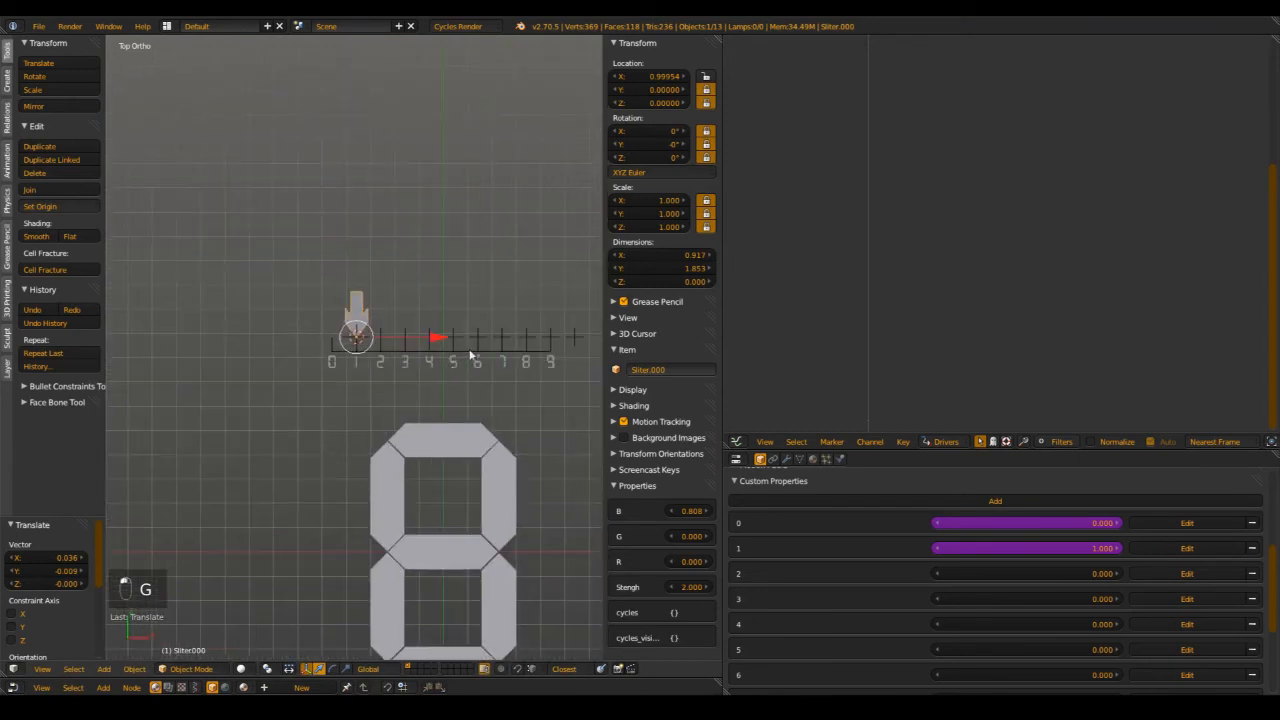
right_click(409, 427)
scroll(386, 286, "up", 4)
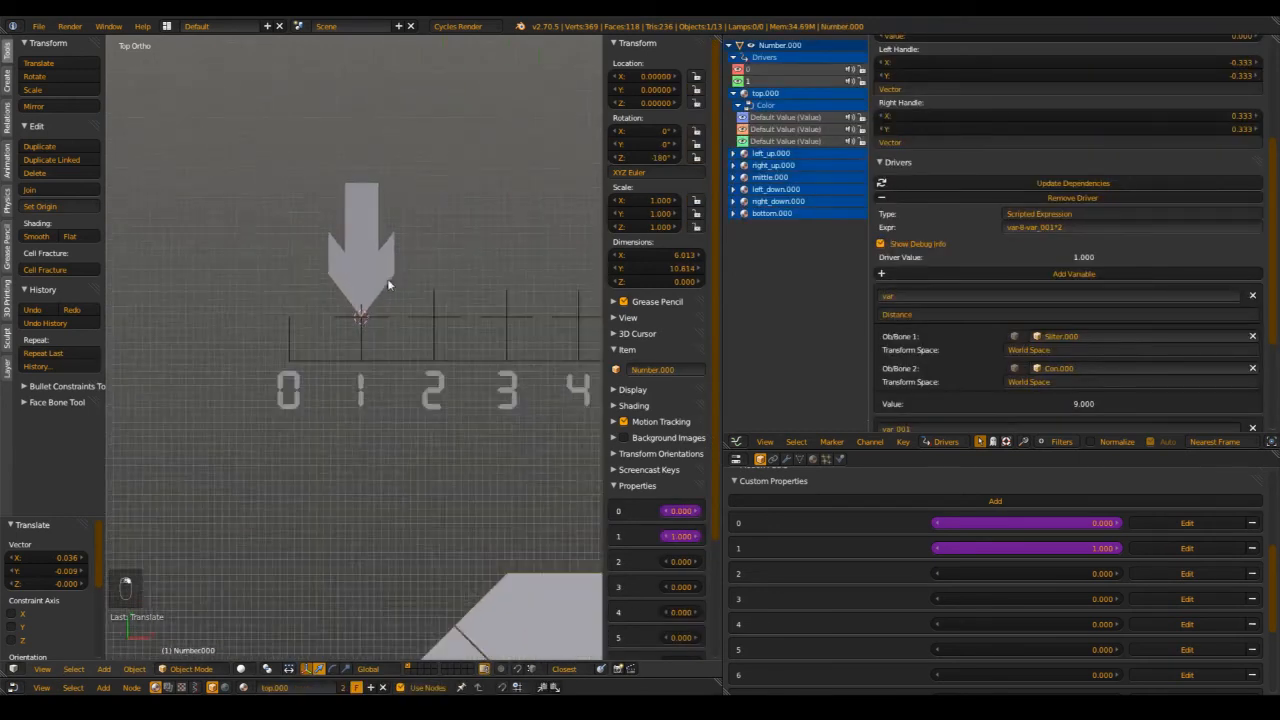
- Slide the arrow back to tick 0 on the scale
right_click(365, 281)
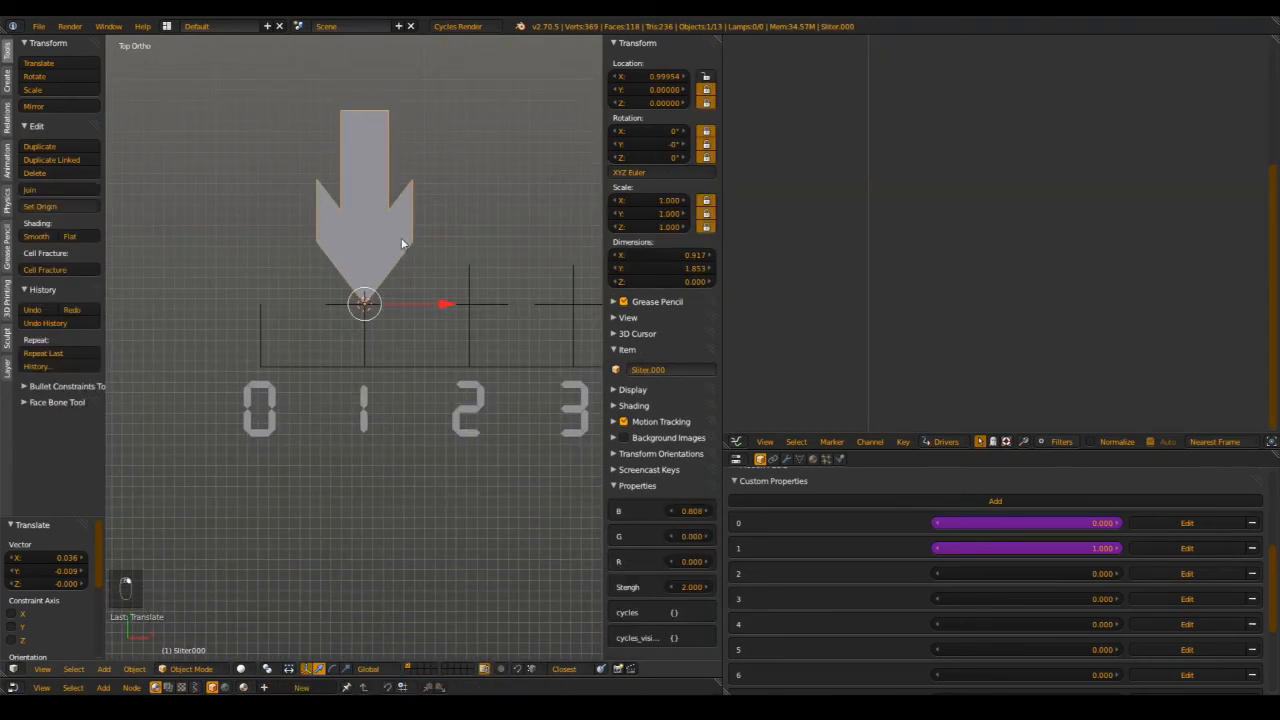
key("g")
left_click(306, 266)
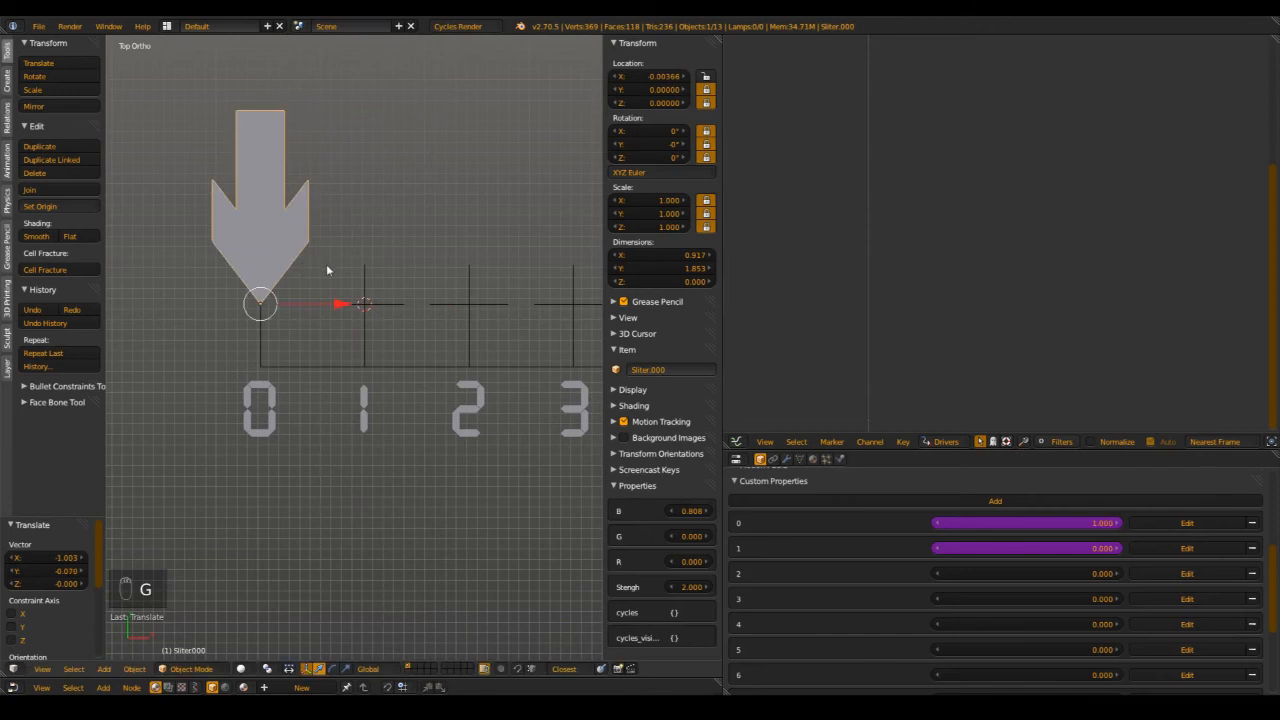
key("g")
left_click(315, 263)
scroll(410, 323, "down", 5)
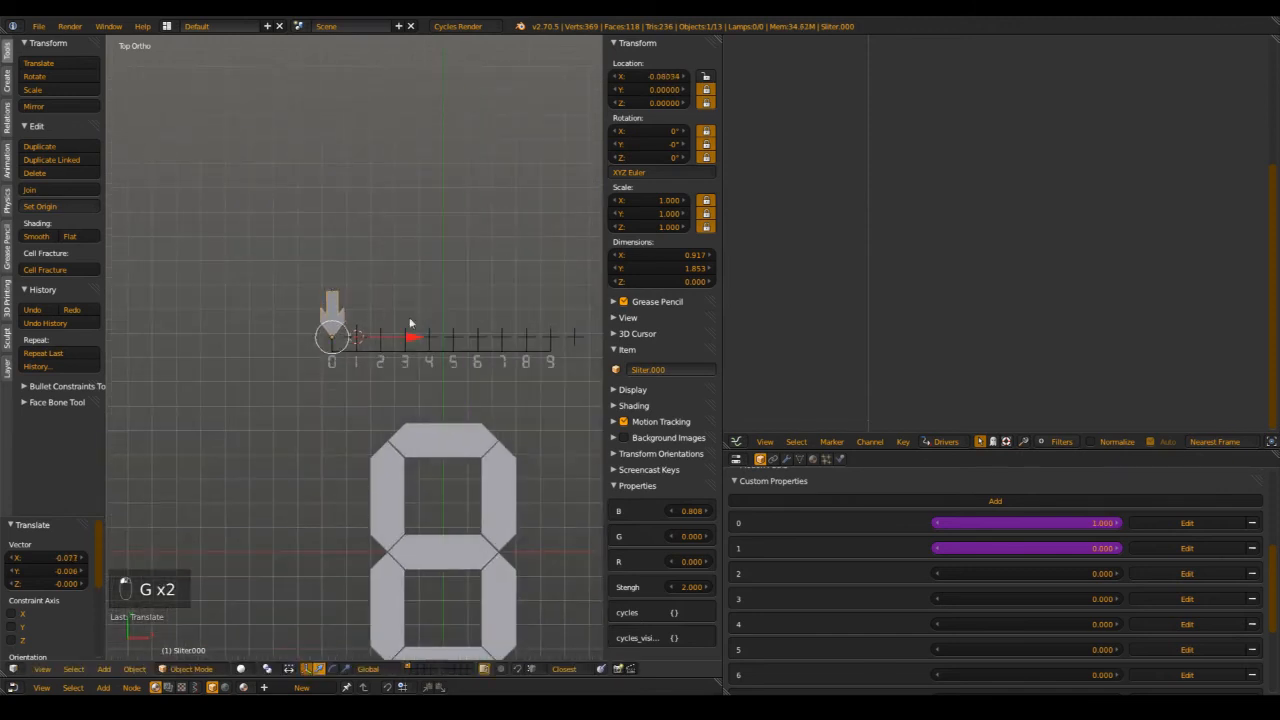
middle_click_drag(410, 323, 376, 341, "shift")
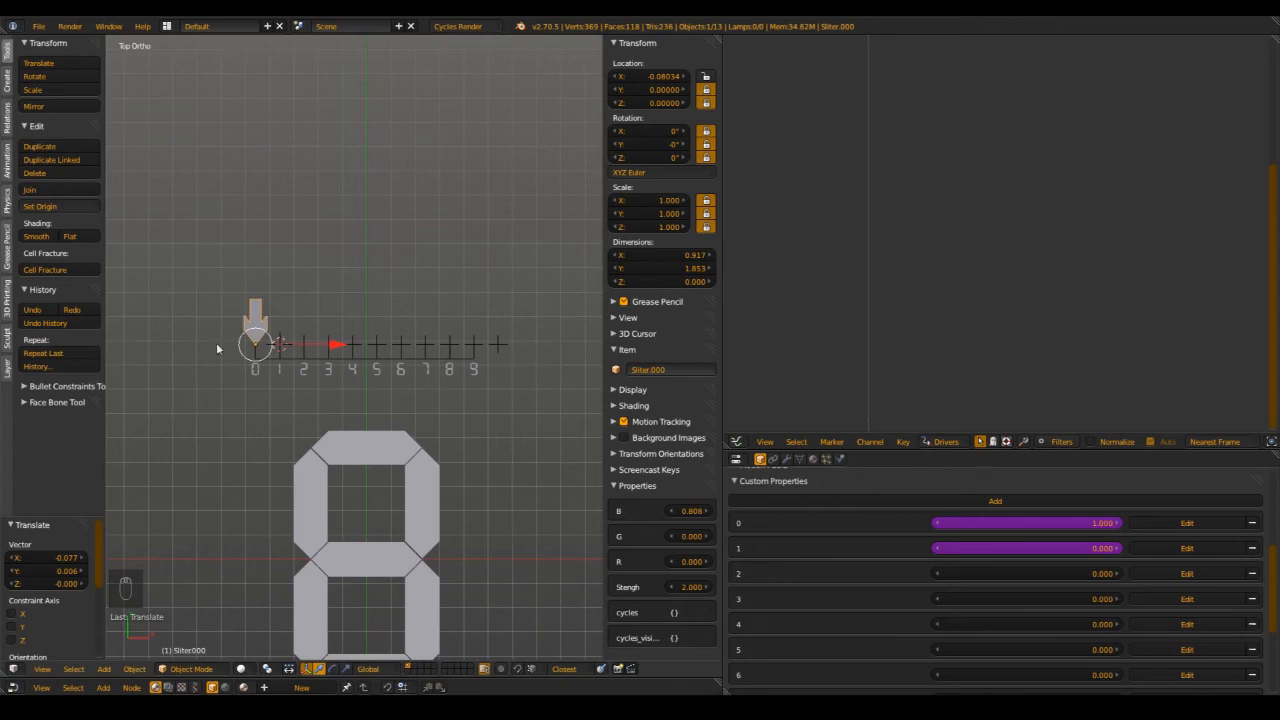
scroll(312, 350, "up", 3)
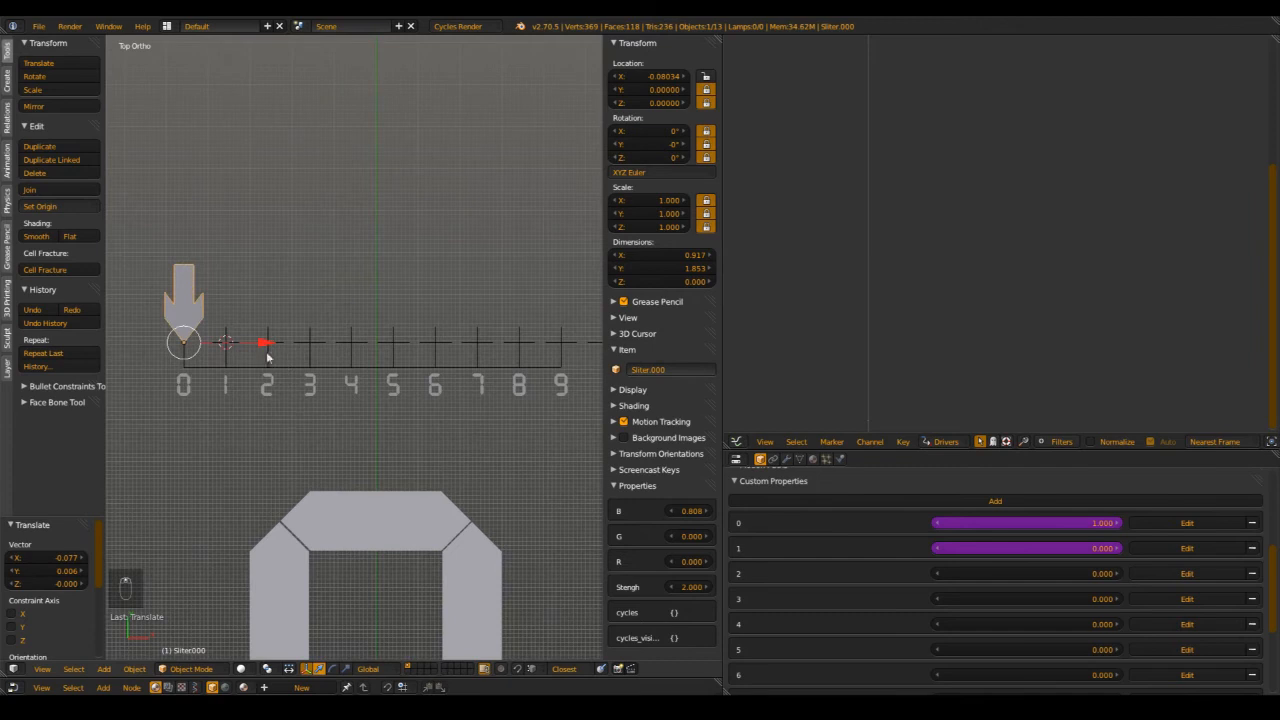
scroll(301, 370, "down", 1)
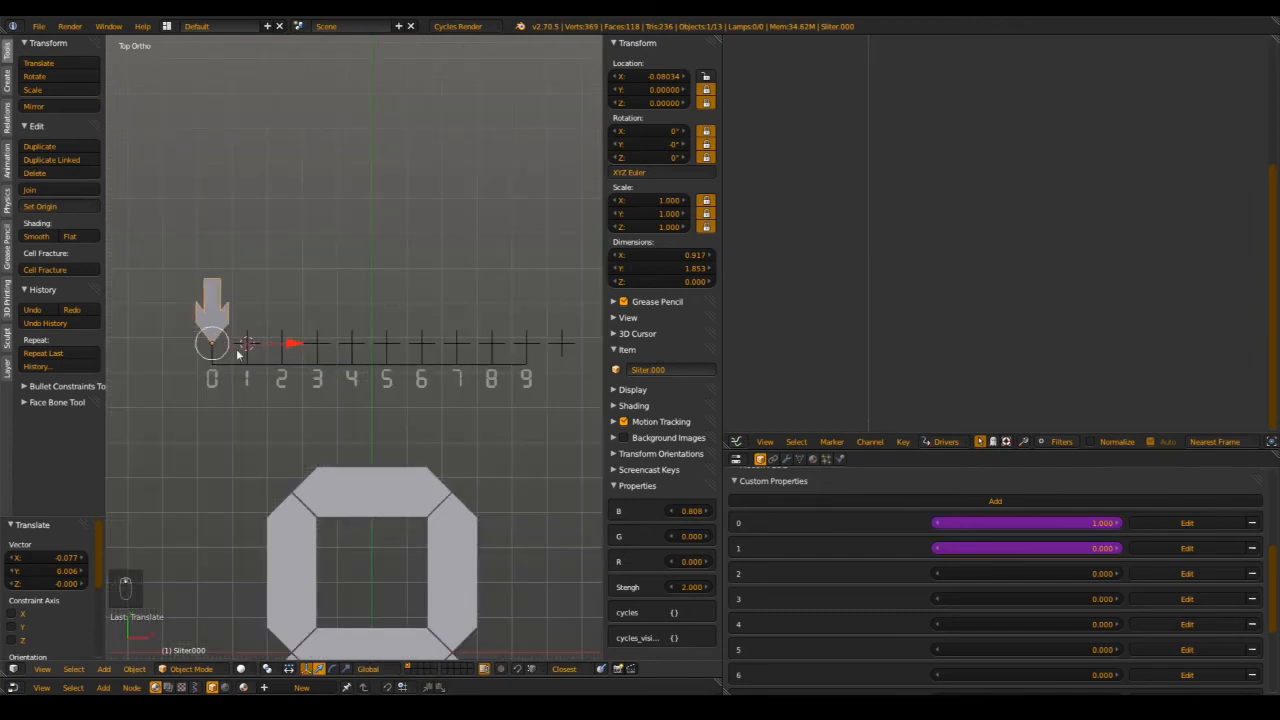
- Move the arrow a further -2.366 along X past tick 0 and reselect the digit to check its driver
right_click(349, 480)
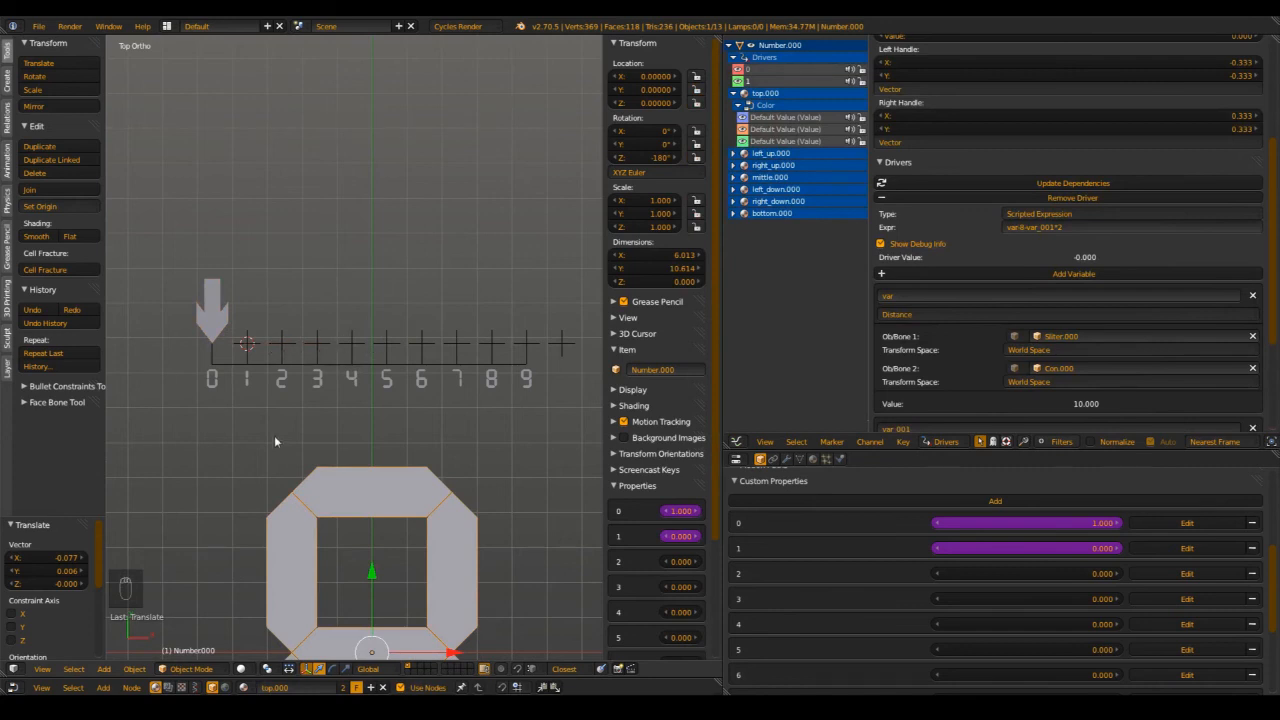
right_click(238, 320)
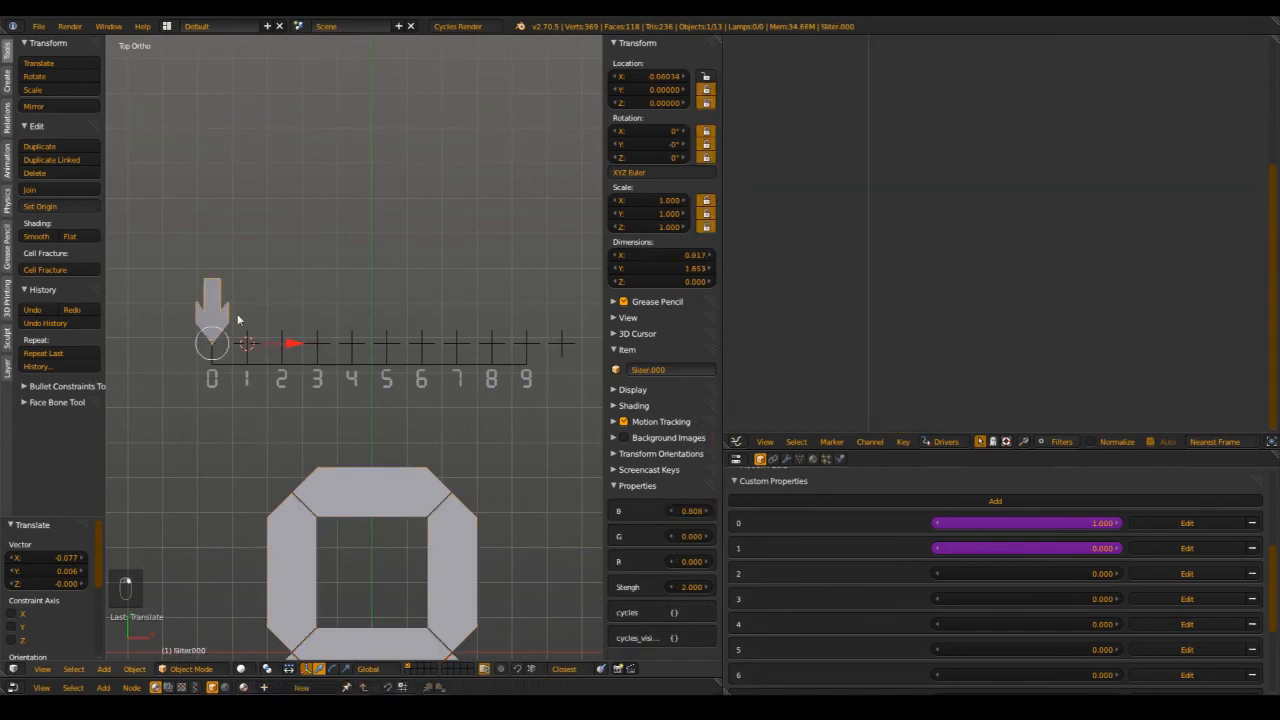
left_click_drag(277, 346, 272, 441)
right_click(350, 477)
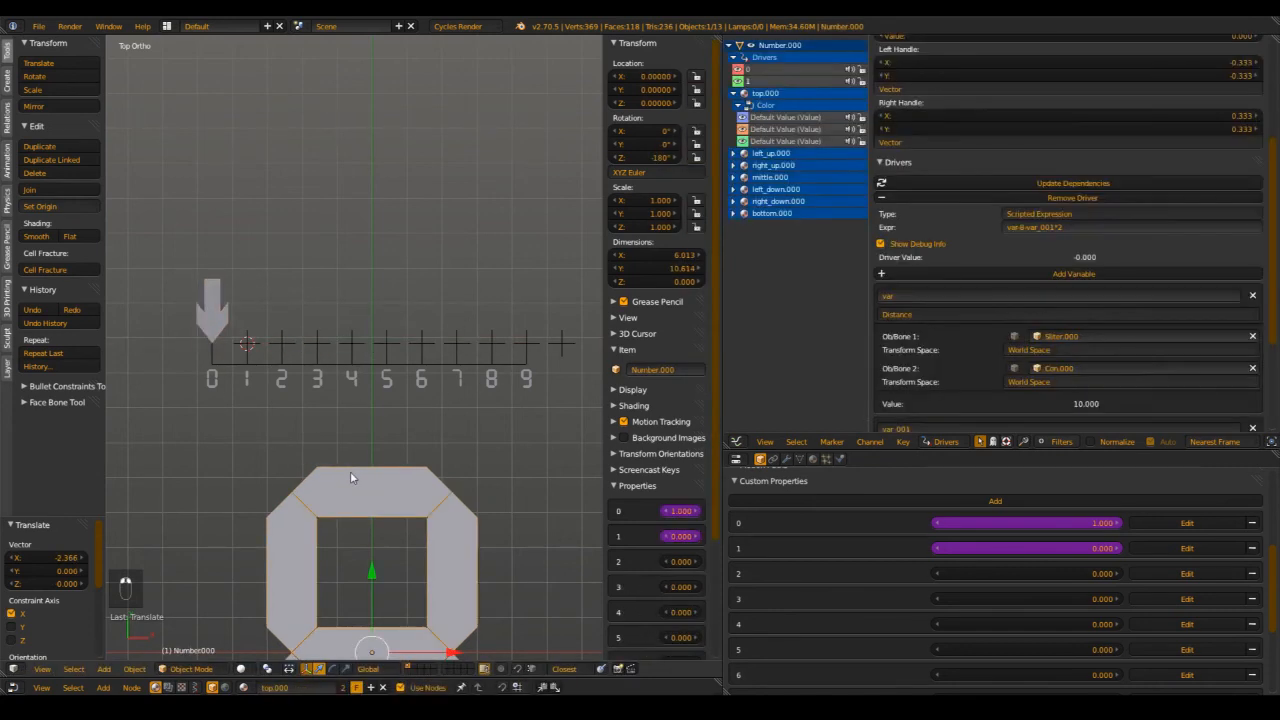
- Select the arrow together with the Con.009 marker at tick 1 to compare the two points being measured
scroll(371, 314, "up", 4)
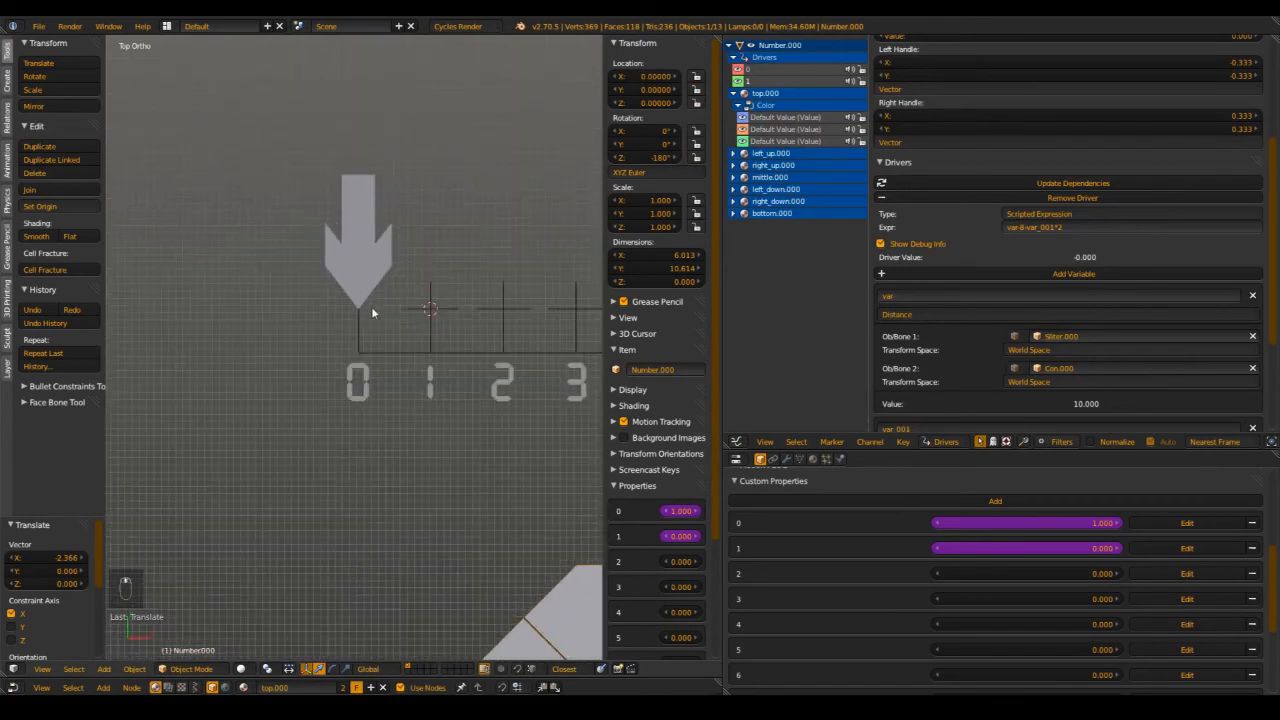
scroll(370, 330, "up", 5)
right_click(303, 330)
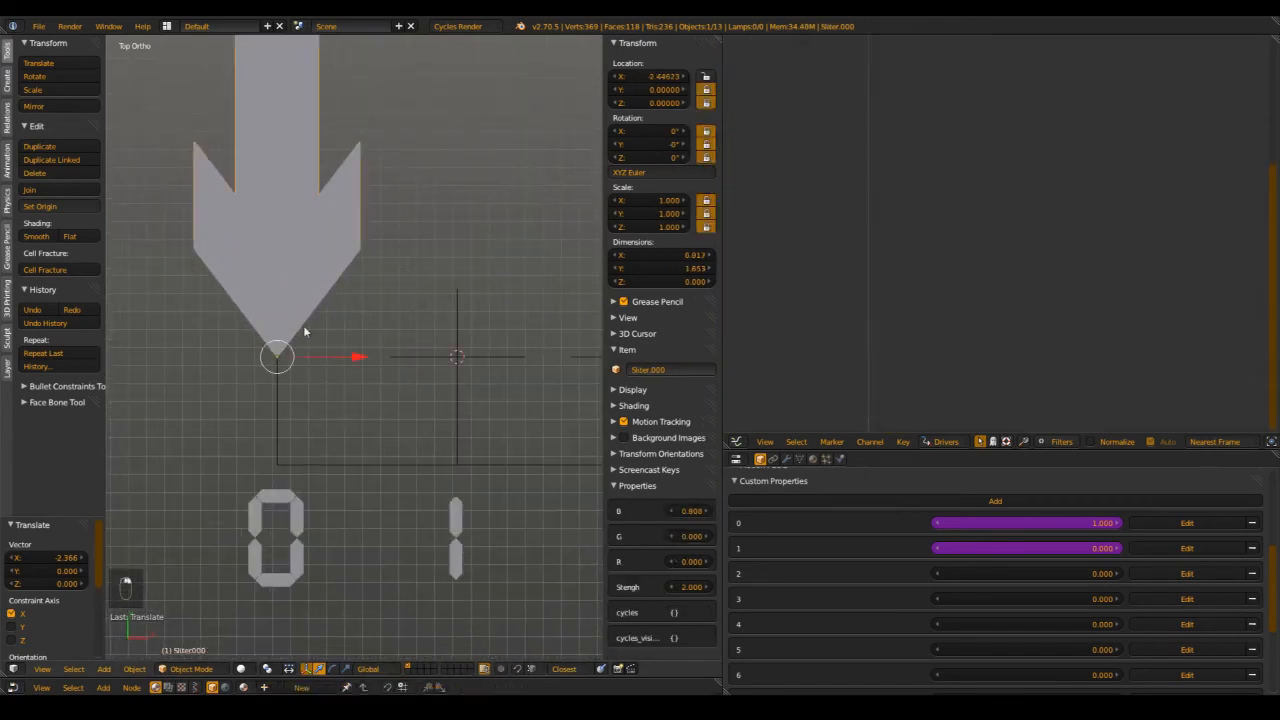
right_click(504, 357, "shift")
scroll(504, 357, "down", 5)
scroll(308, 357, "up", 2)
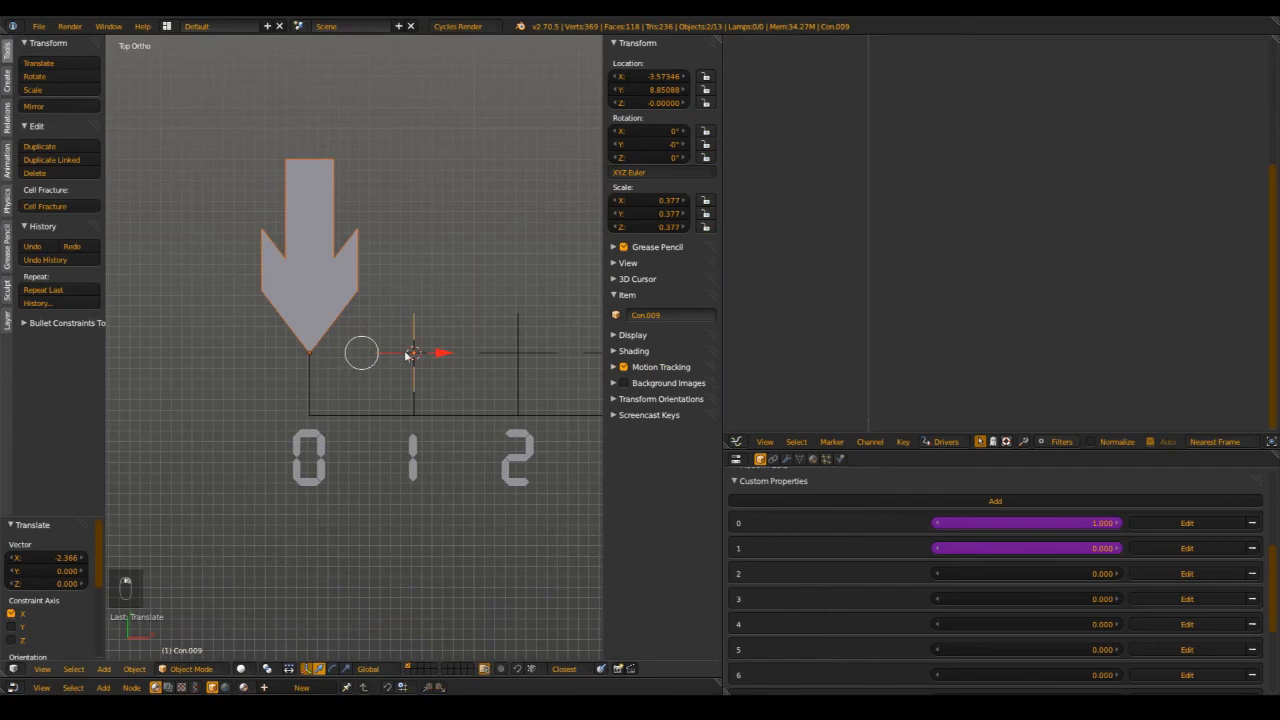
- Reselect the digit and examine the var and var_001 distances alongside the property 1 driver's expression
scroll(393, 345, "down", 5)
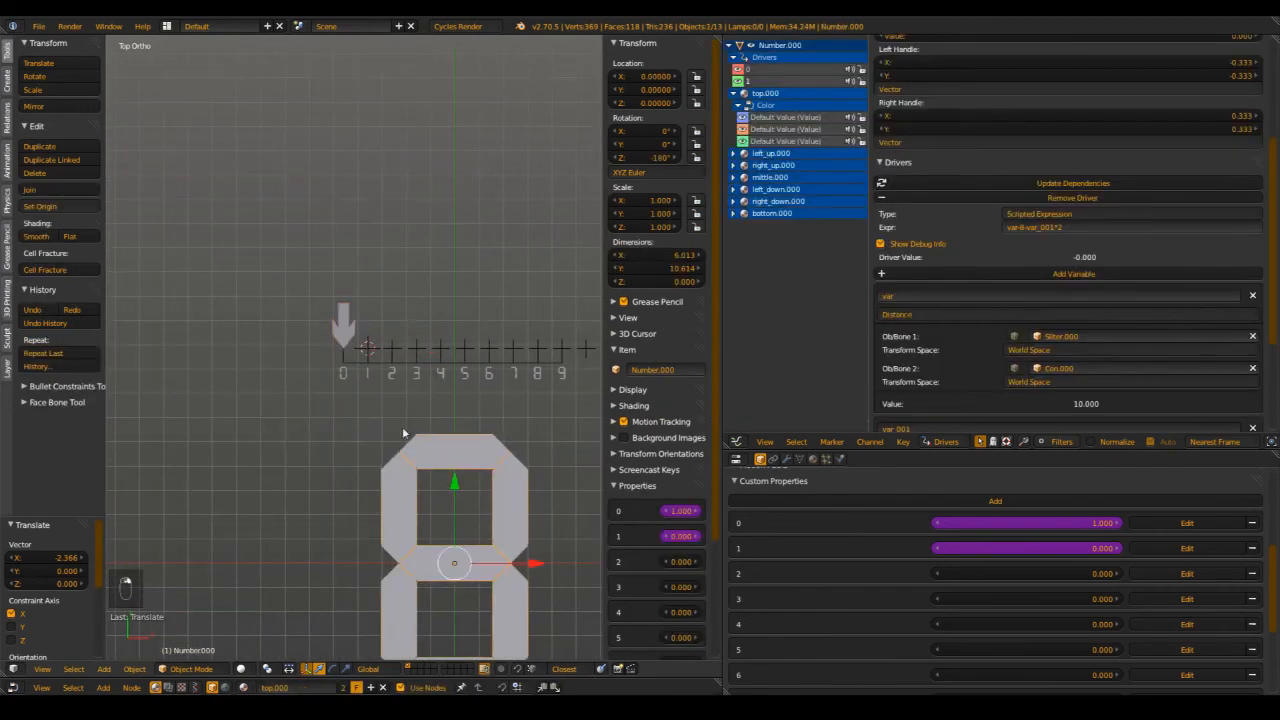
scroll(472, 382, "up", 5)
scroll(1096, 418, "down", 4)
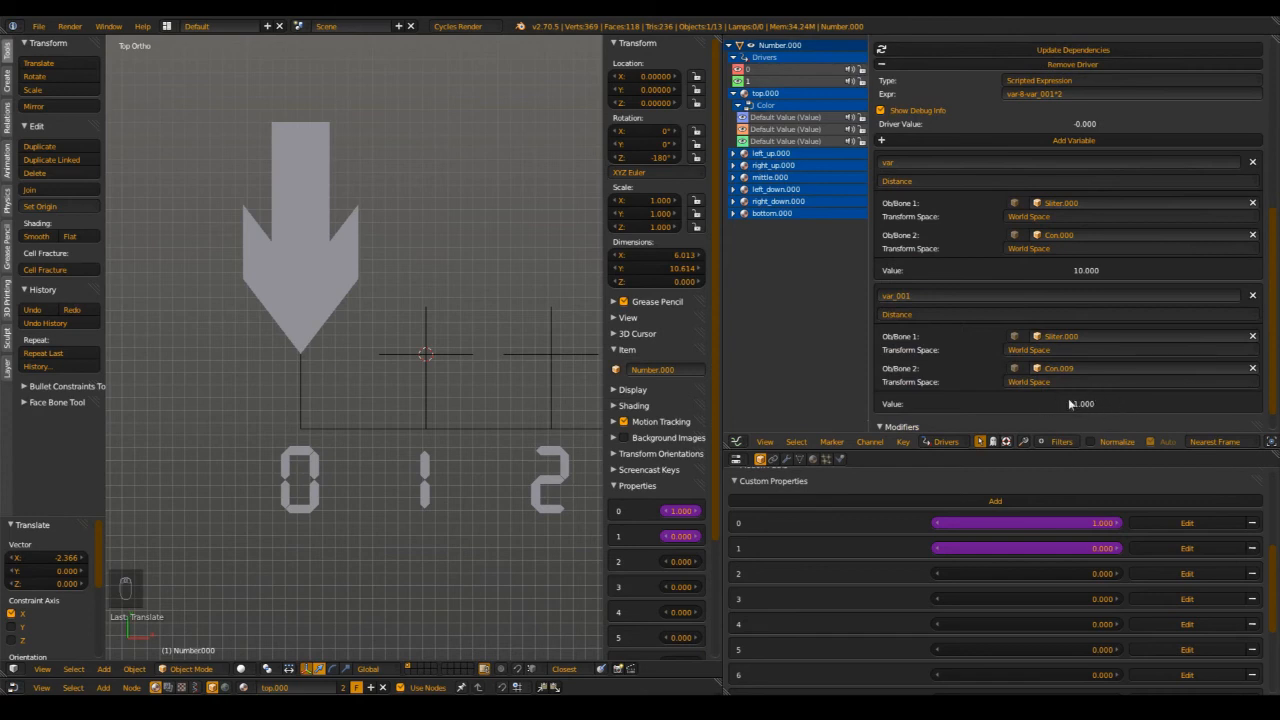
left_click_drag(1070, 404, 1094, 406)
scroll(1090, 380, "up", 4)
scroll(1084, 234, "up", 1)
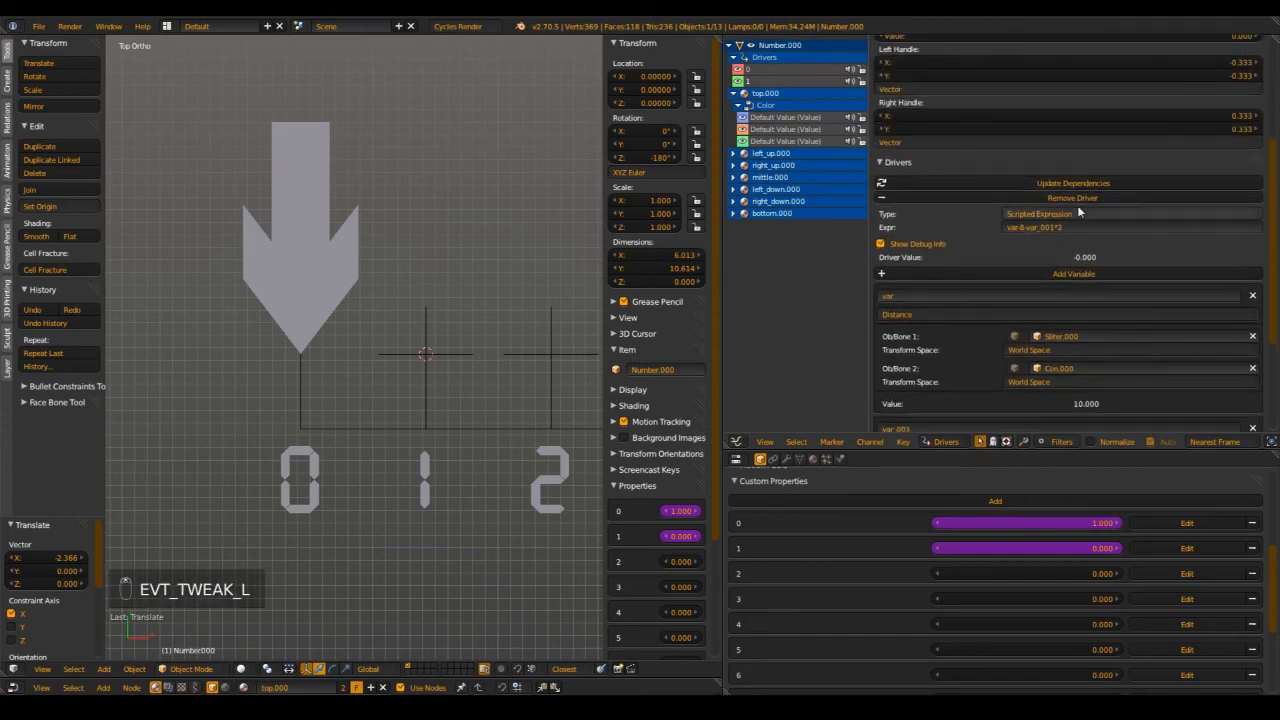
scroll(465, 410, "down", 3)
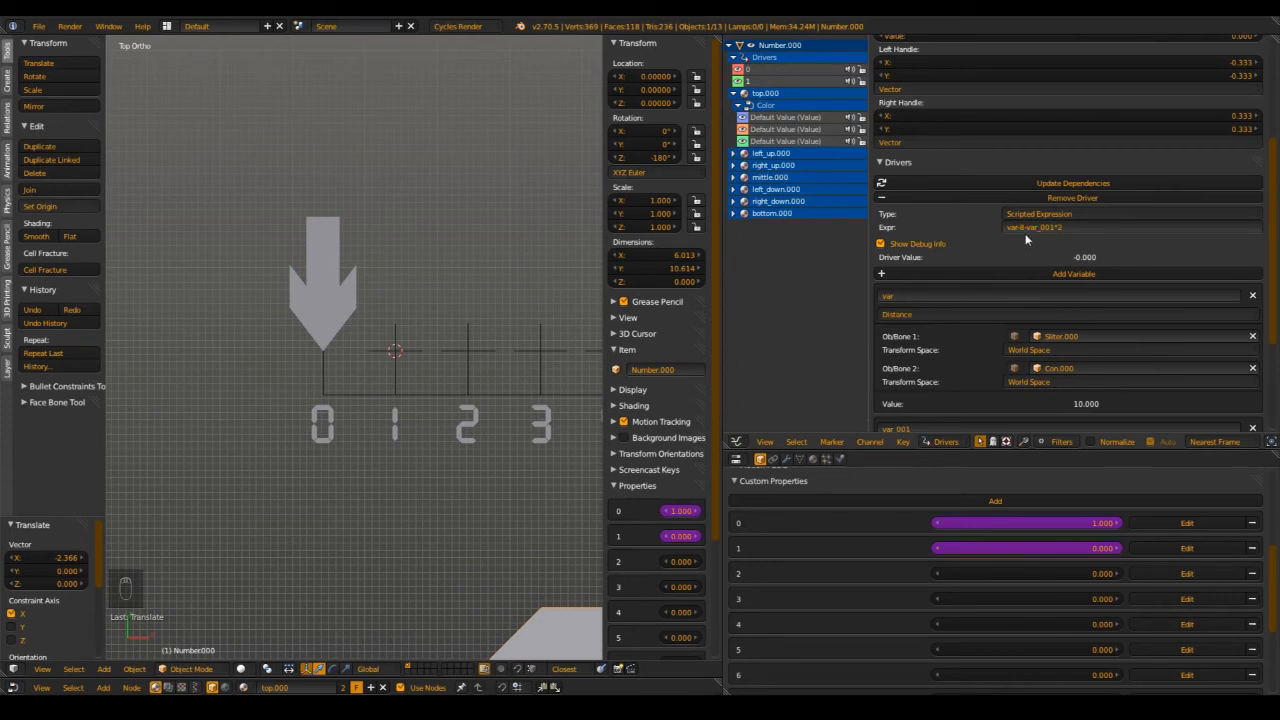
- Move the arrow 3.445 along X to tick 1 on the scale and reselect the digit
scroll(380, 335, "up", 3)
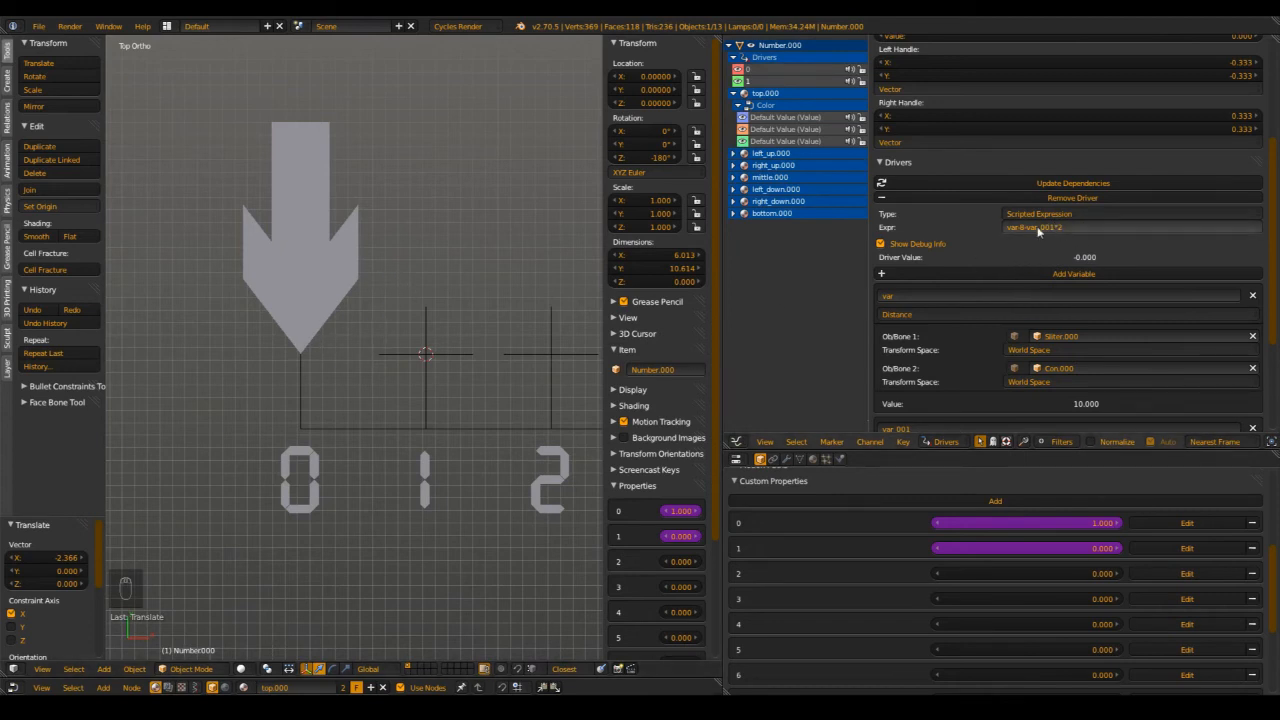
right_click(337, 298)
key("g")
key("x")
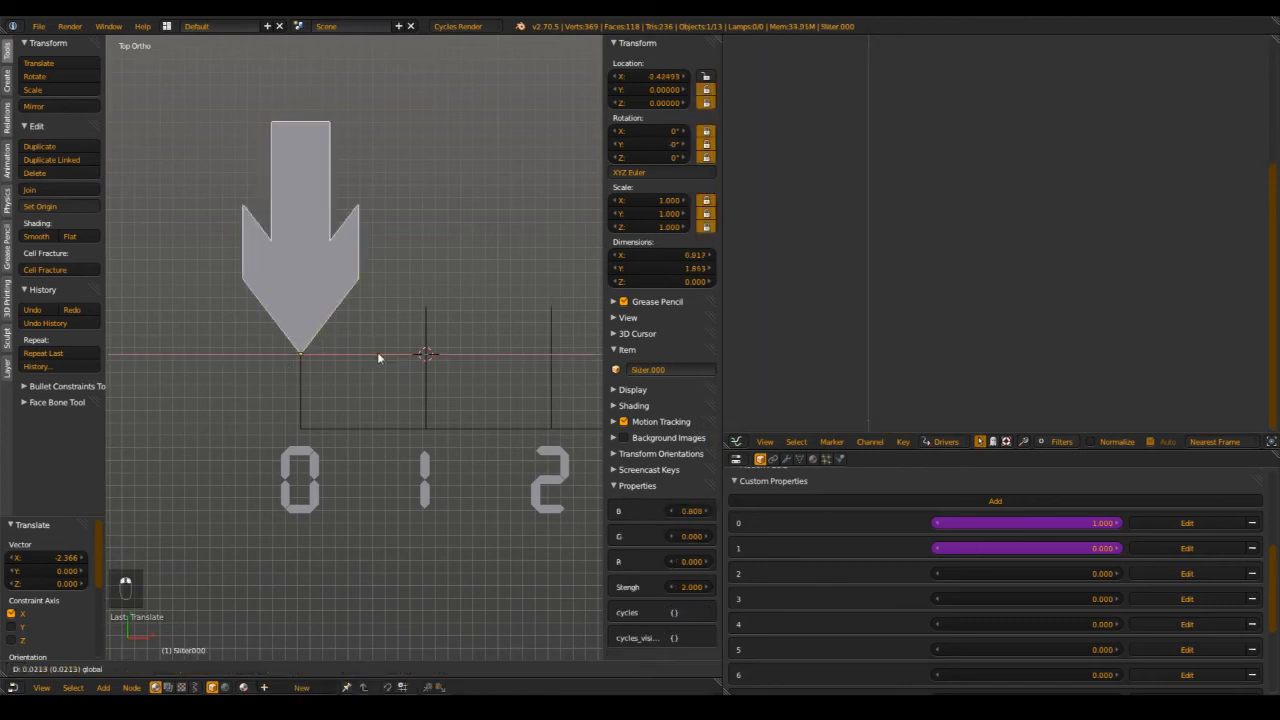
left_click(801, 376)
scroll(470, 430, "down", 6)
right_click(465, 489)
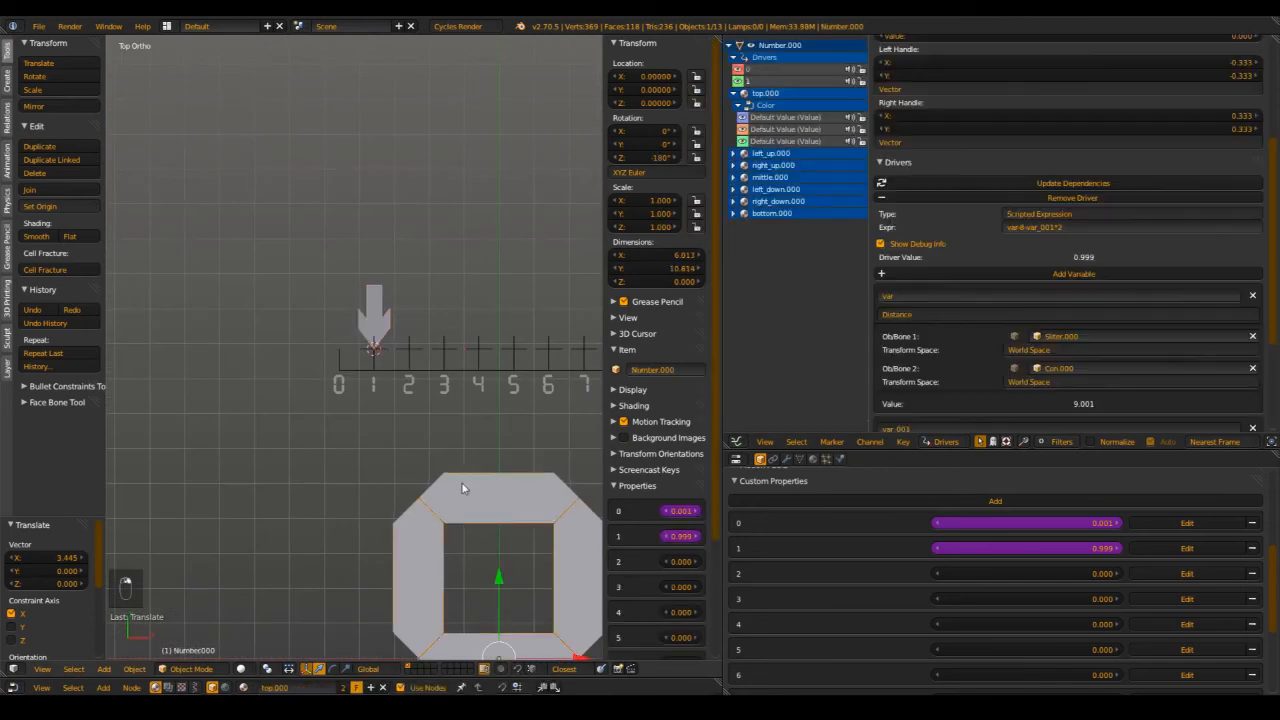
- Examine the property 1 driver's var and var_001 distances against the arrow's position at tick 1
scroll(424, 342, "up", 3)
middle_click_drag(419, 339, 312, 323, "shift")
scroll(368, 312, "up", 3)
scroll(362, 348, "down", 6)
scroll(1153, 306, "down", 7)
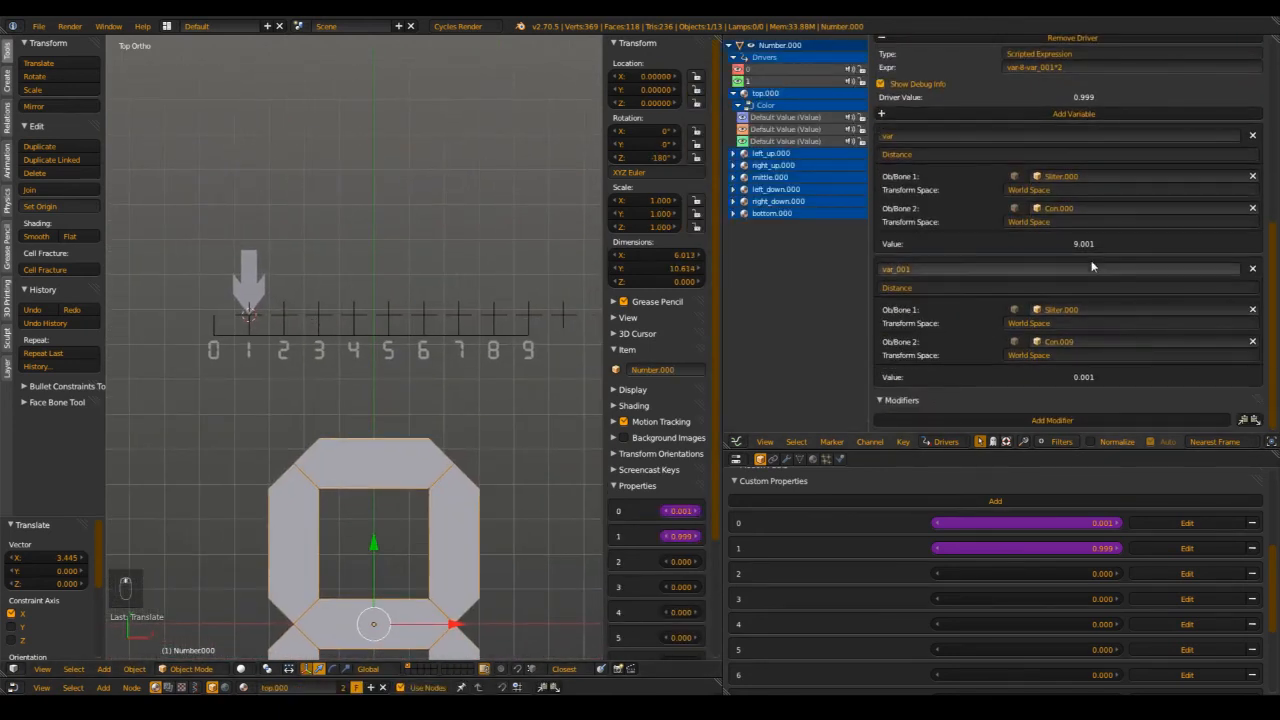
scroll(1023, 226, "up", 6)
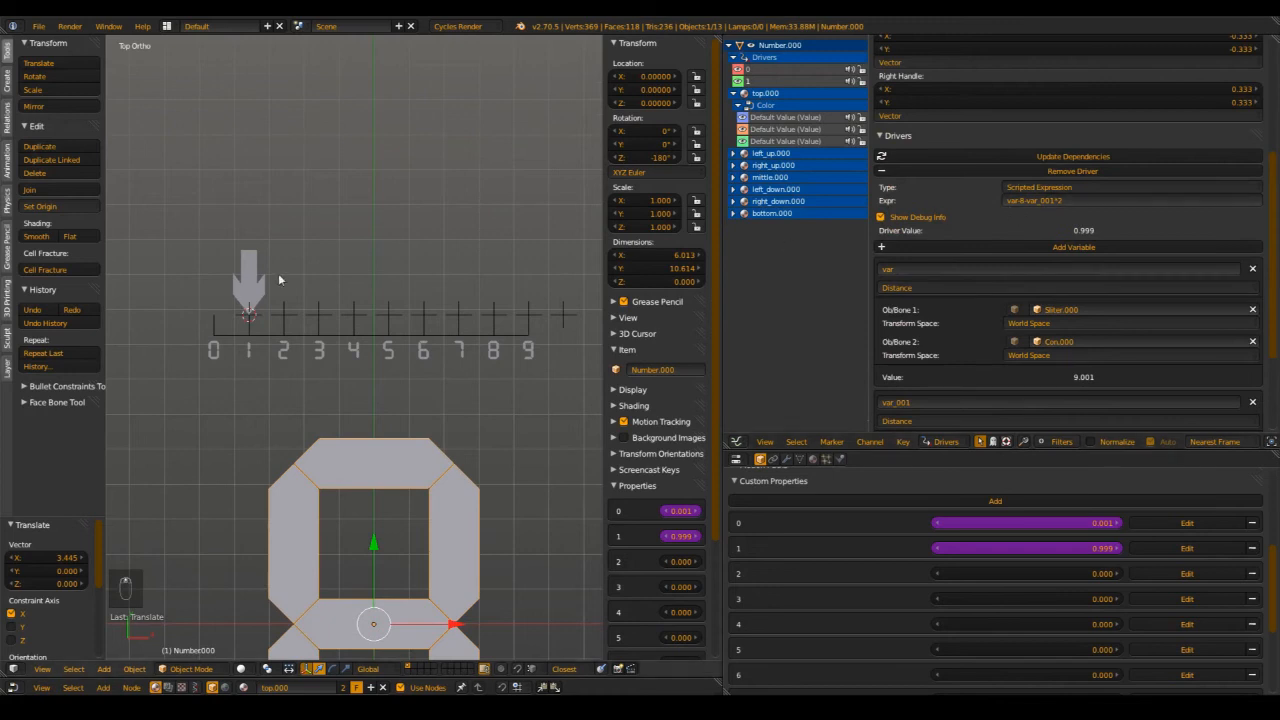
scroll(278, 281, "up", 5)
middle_click_drag(242, 298, 416, 245, "shift")
scroll(1090, 340, "down", 4)
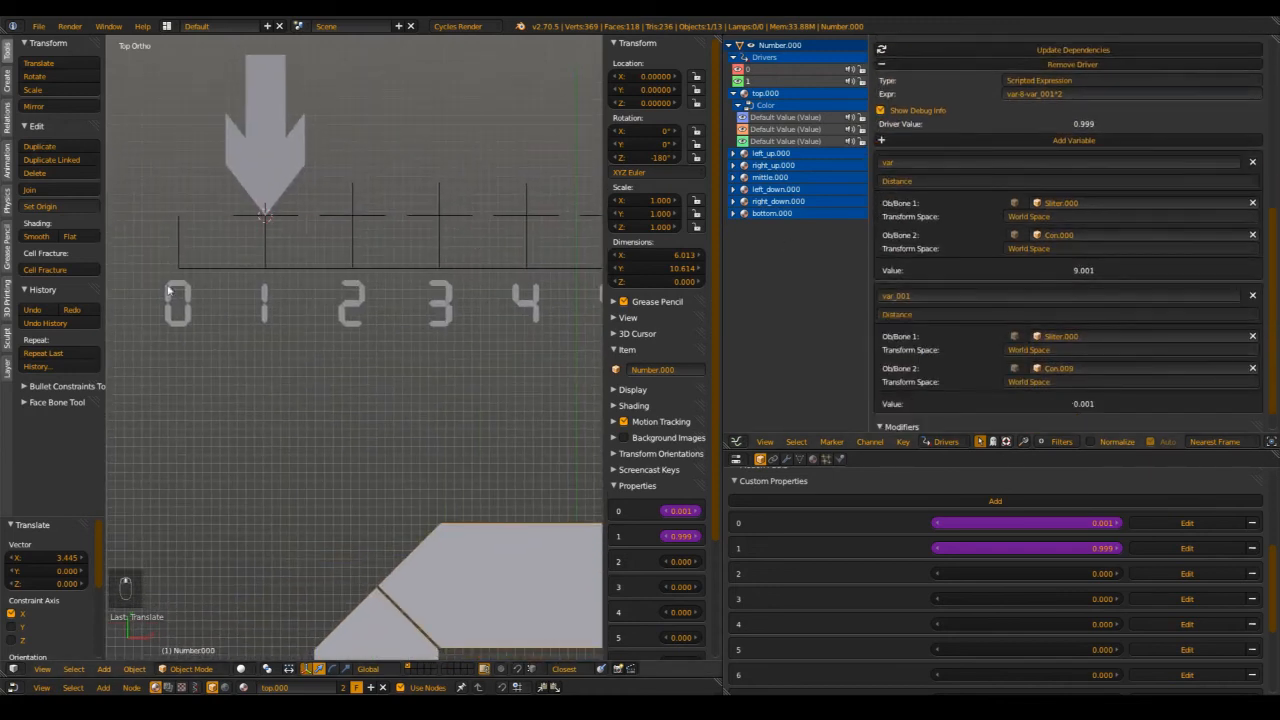
scroll(287, 374, "up", 3)
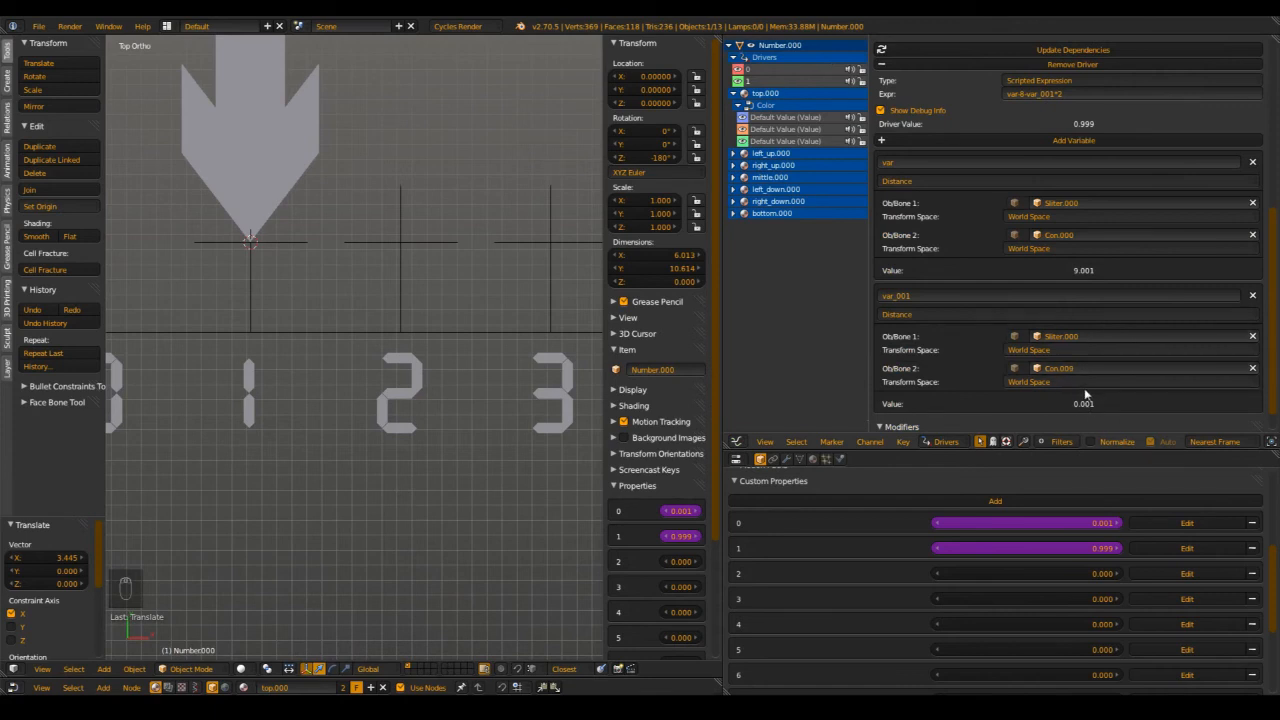
scroll(1048, 188, "up", 1)
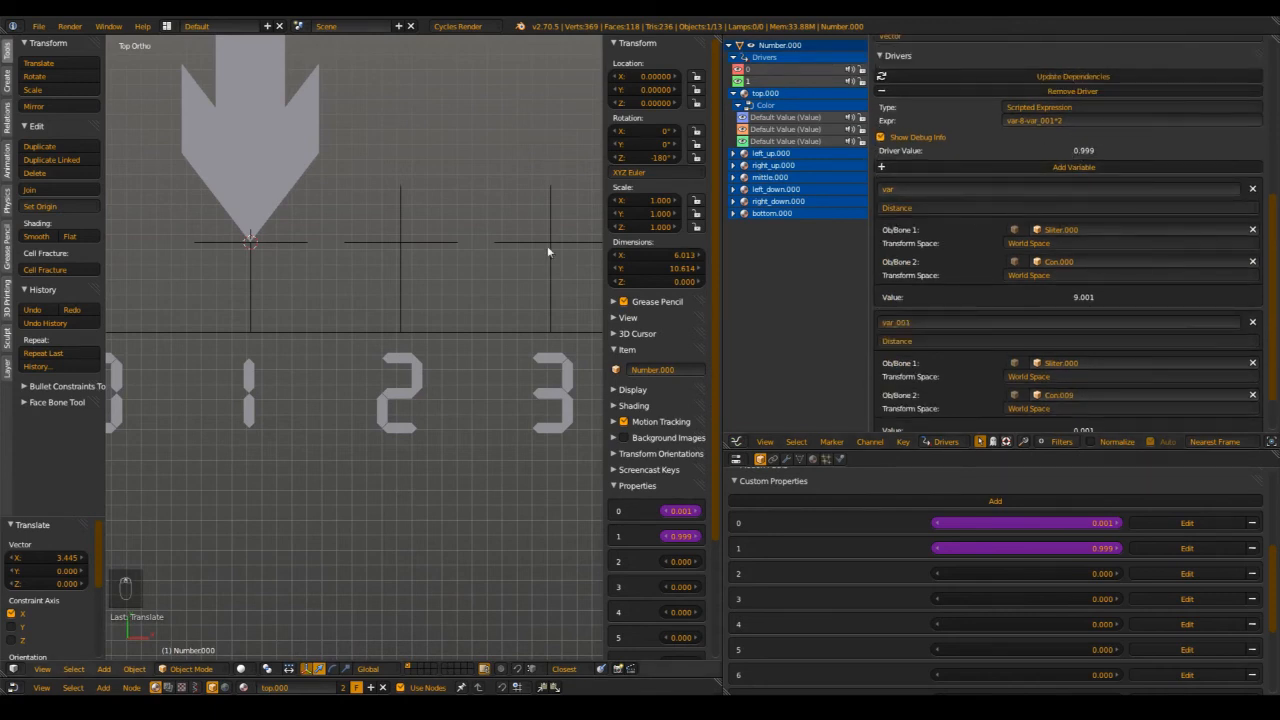
scroll(354, 421, "down", 5)
scroll(354, 421, "up", 3)
scroll(352, 391, "down", 4)
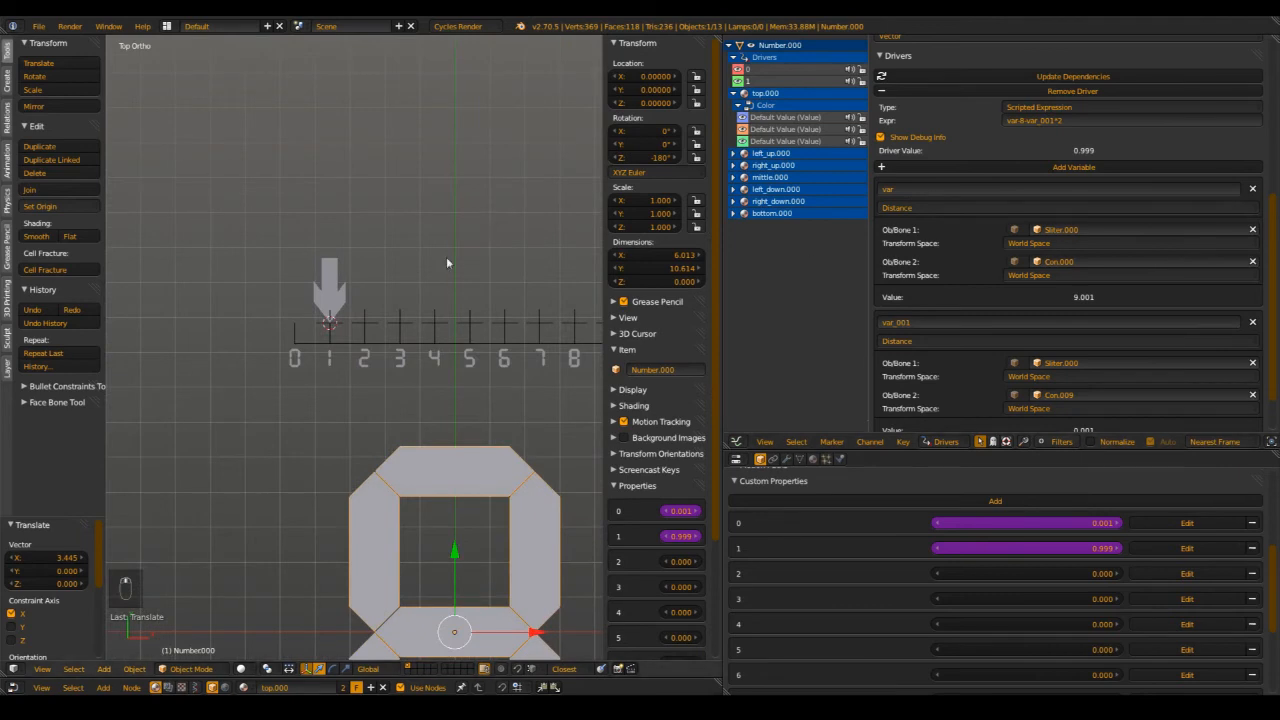
scroll(362, 372, "up", 2)
middle_click_drag(362, 372, 342, 307, "shift")
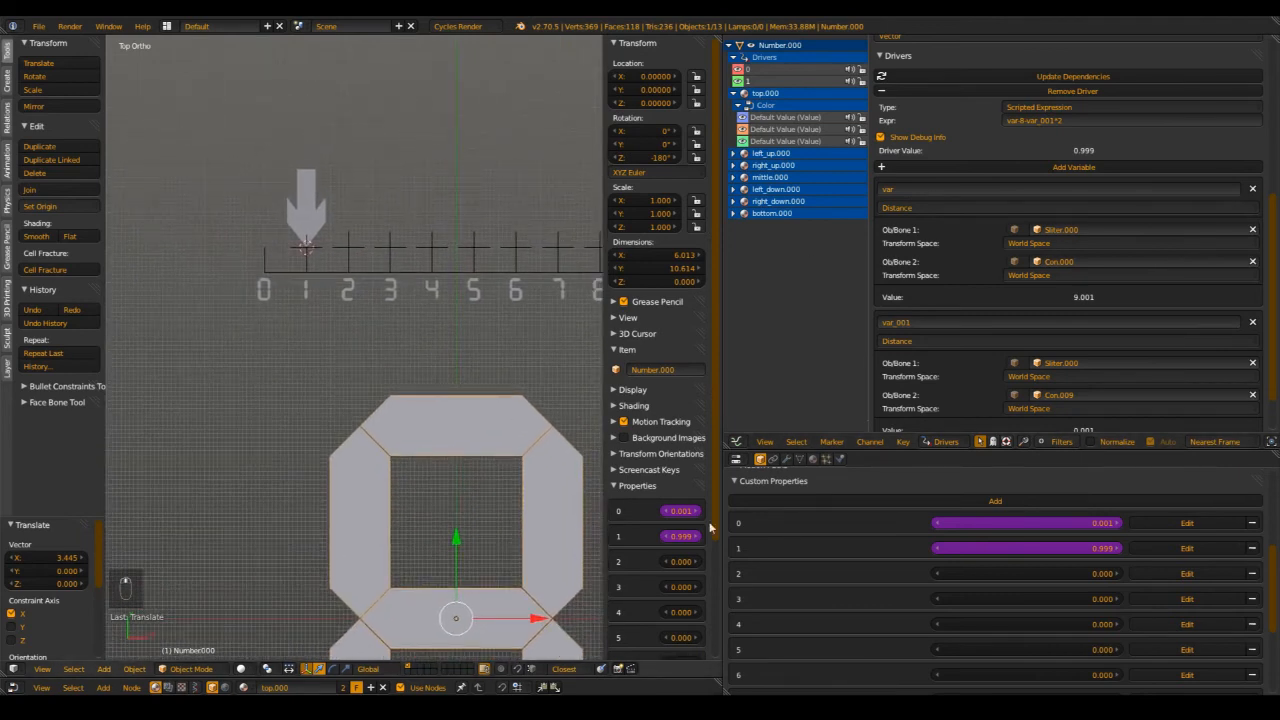
- Copy the driver of custom property 1 and paste it onto properties 2 and 3
right_click(684, 540)
left_click(664, 532)
right_click(676, 568)
left_click(650, 528)
right_click(678, 593)
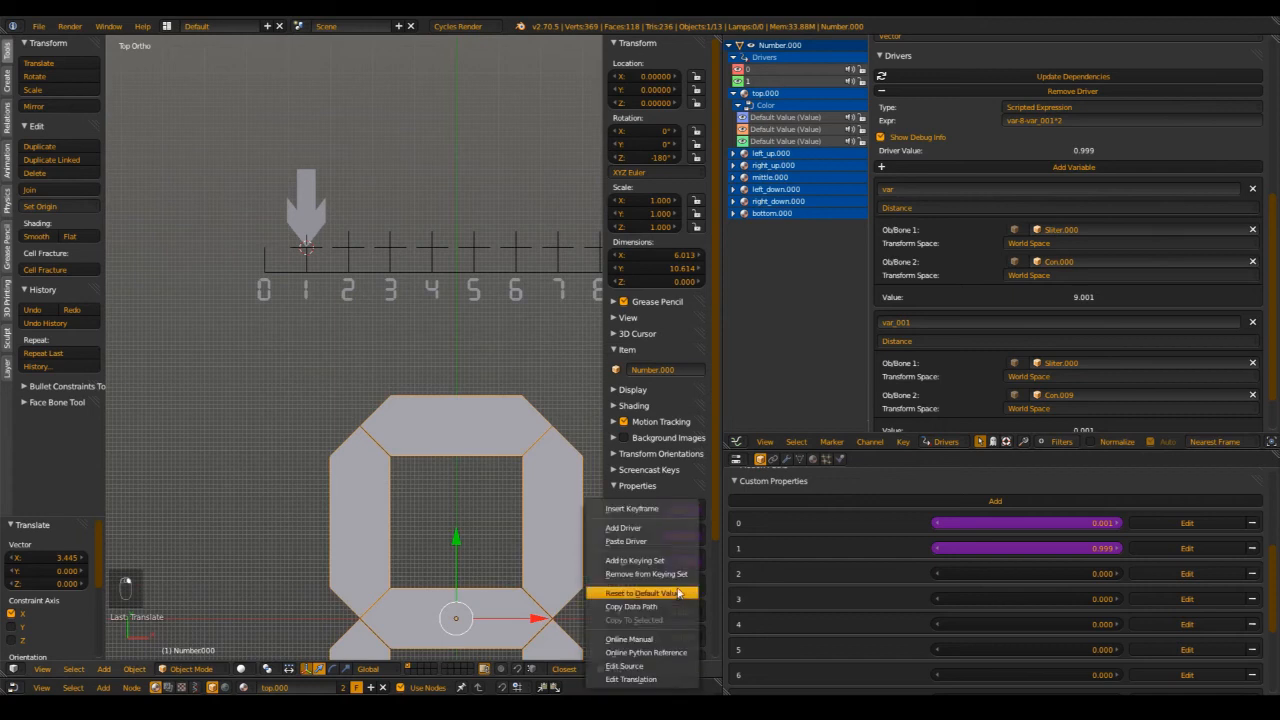
left_click(652, 545)
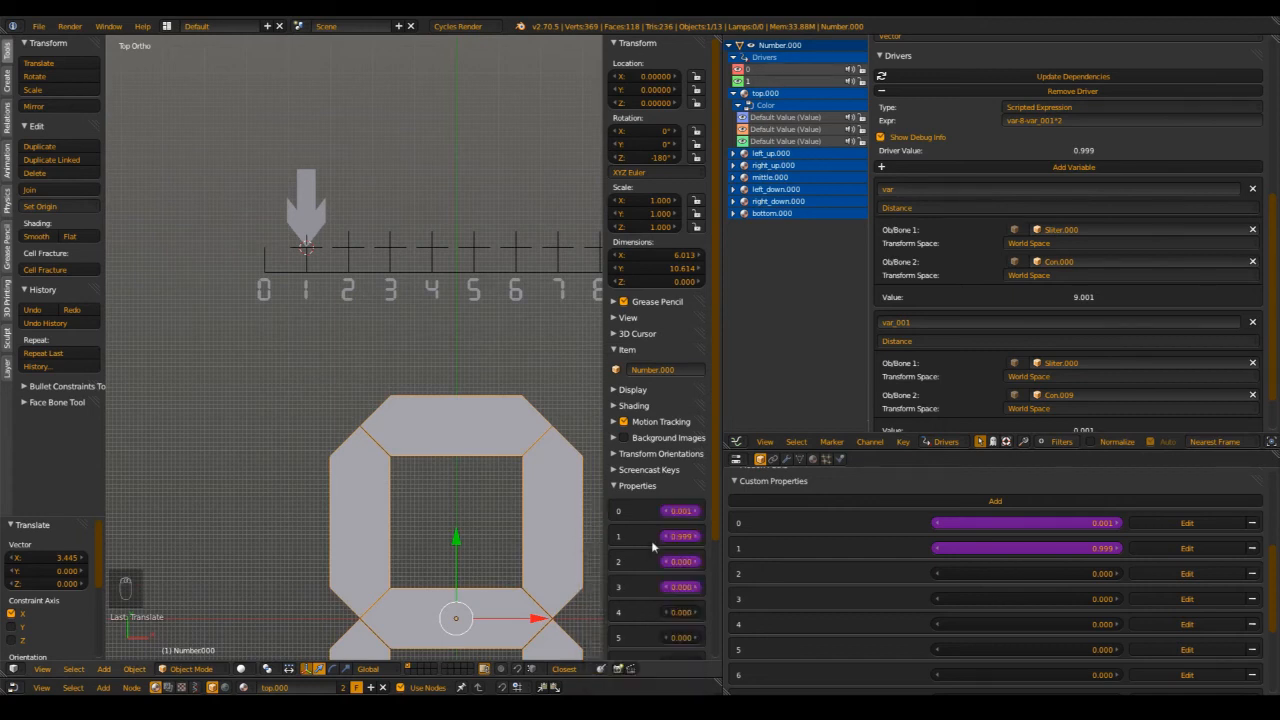
- Paste the copied driver onto custom properties 4, 5 and 6
right_click(680, 612)
left_click(652, 550)
scroll(698, 612, "down", 1)
right_click(682, 611)
left_click(650, 552)
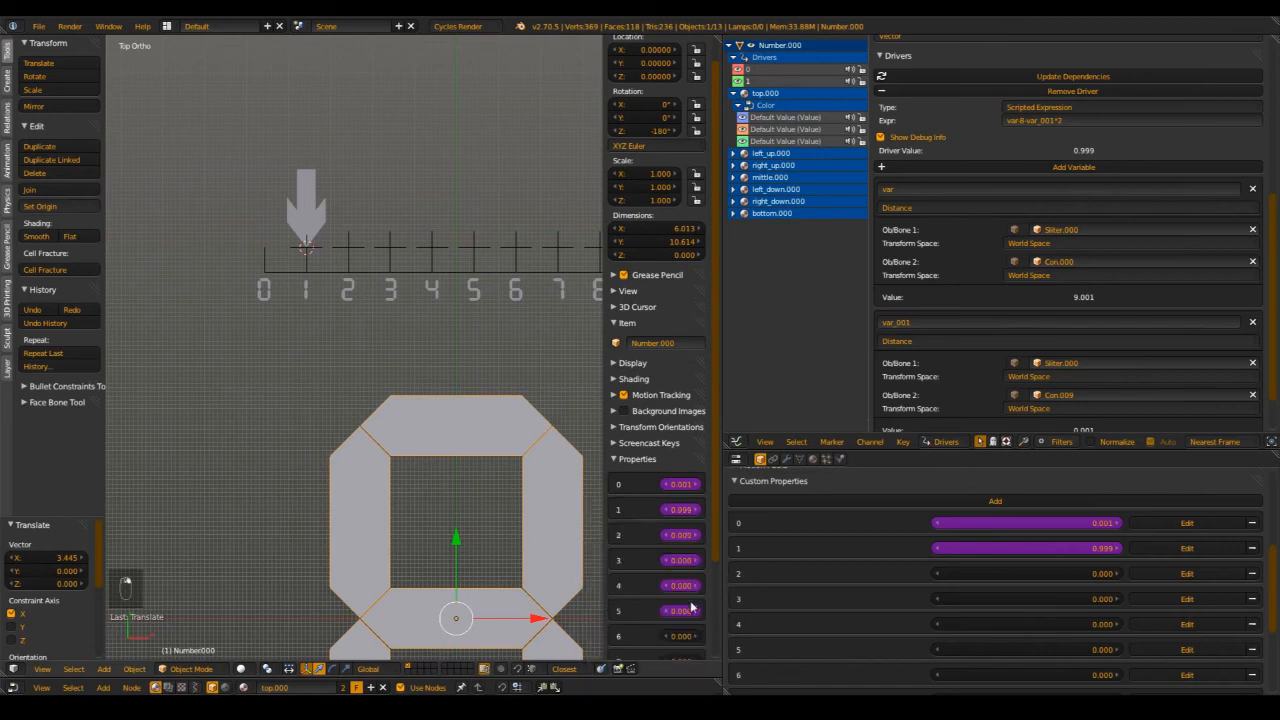
scroll(690, 607, "down", 1)
right_click(690, 609)
left_click(657, 540)
- Paste the copied driver onto custom properties 7, 8 and 9
scroll(698, 583, "down", 4)
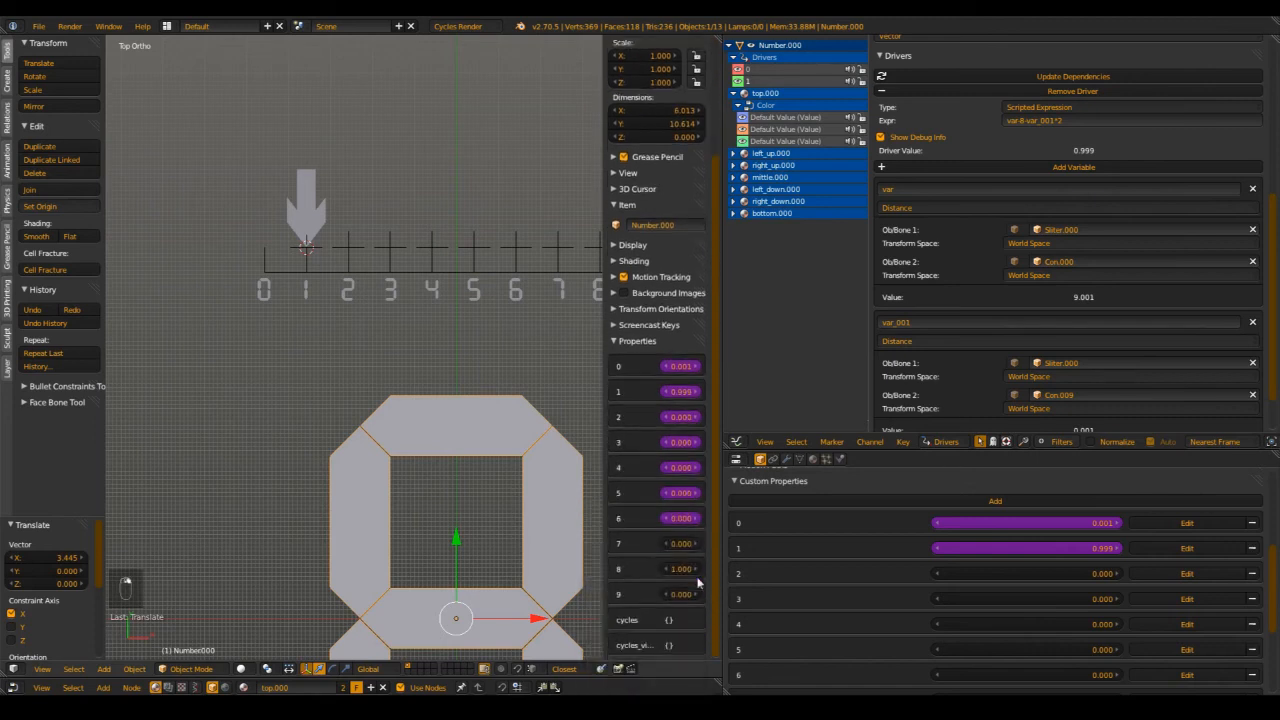
right_click(677, 543)
left_click(660, 536)
right_click(684, 569)
left_click(629, 541)
right_click(679, 598)
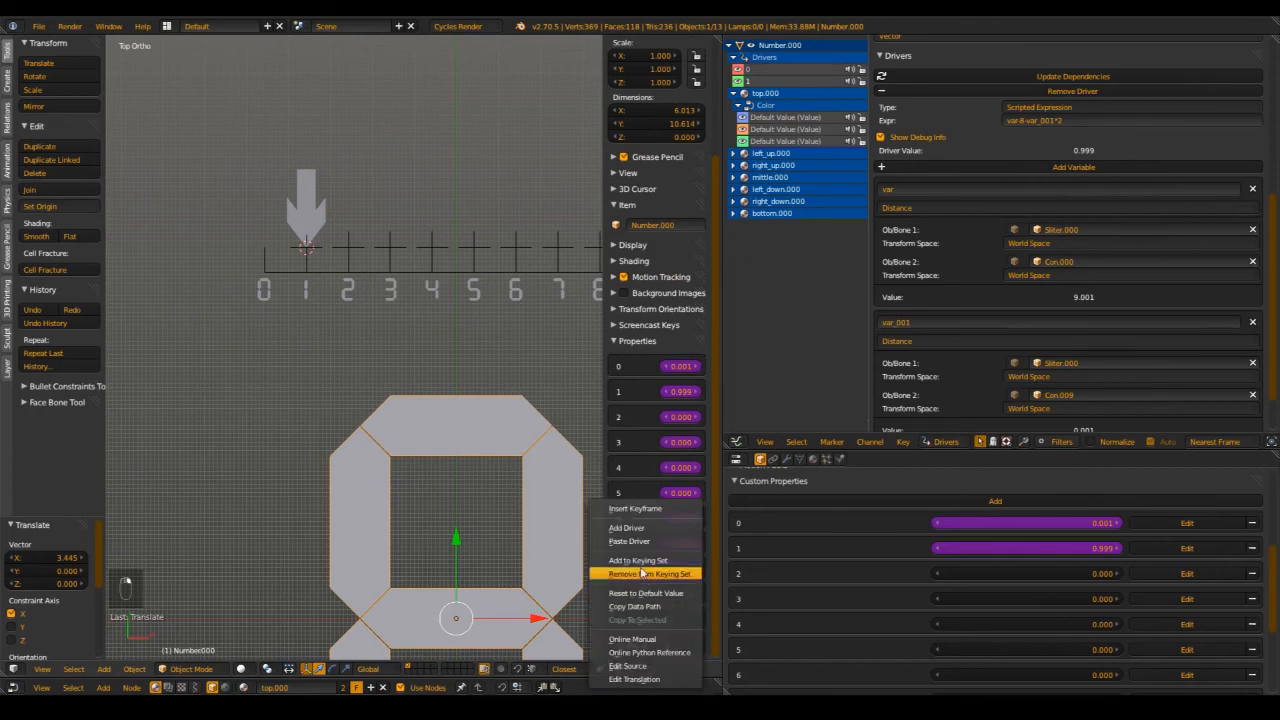
left_click(640, 541)
- Set the property 2 driver's expression to var-7-var_001*2 and the second object of var_001 to Con.008
middle_click_drag(455, 239, 444, 279, "shift")
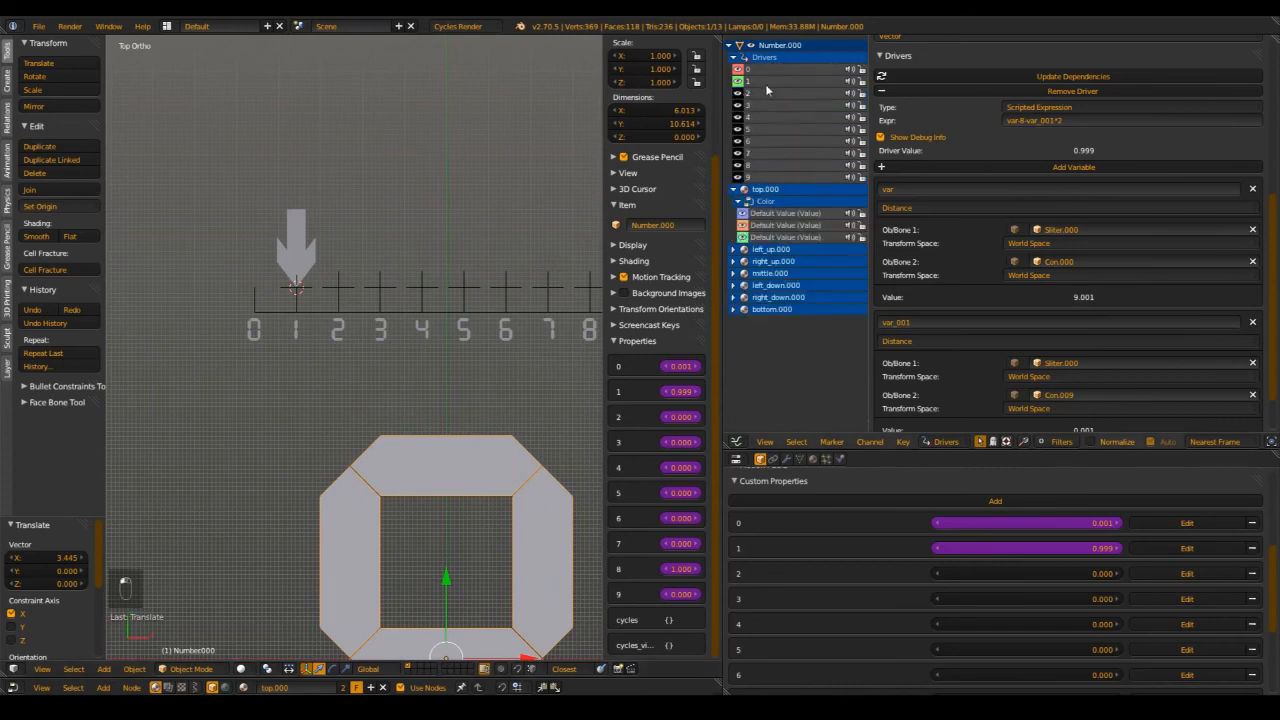
scroll(163, 311, "up", 3)
middle_click_drag(246, 286, 255, 271)
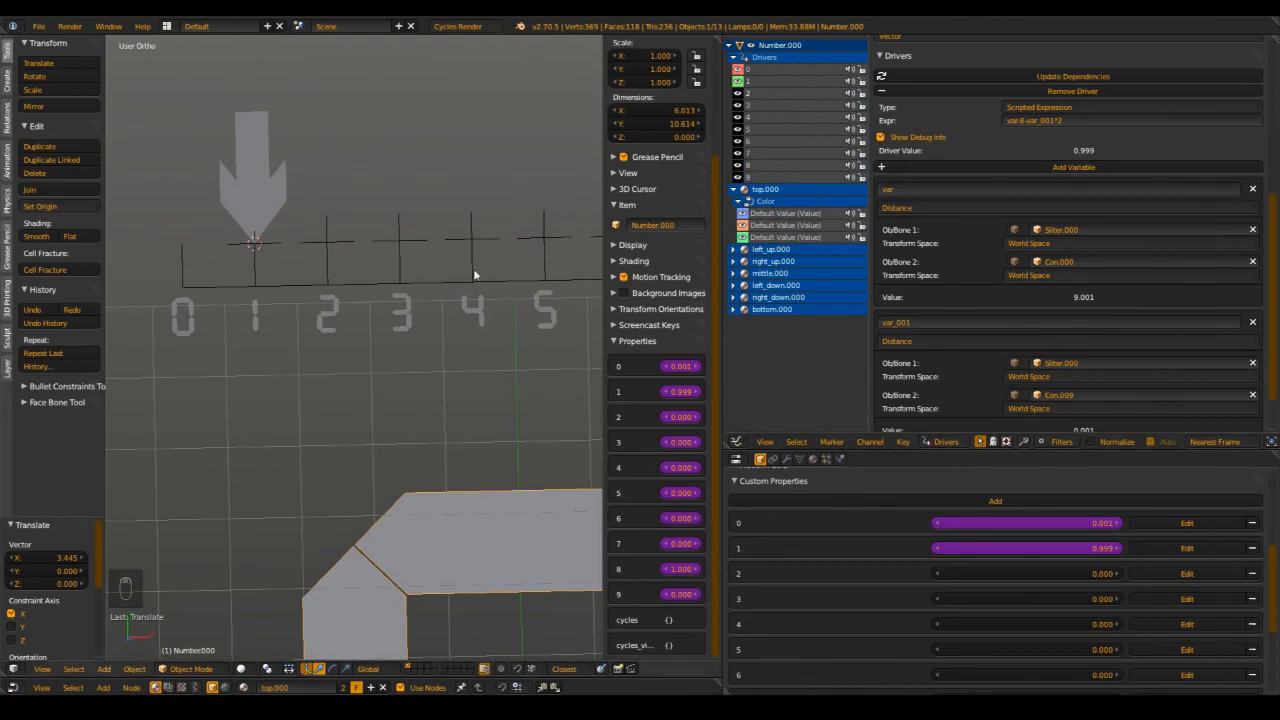
key("KP_7")
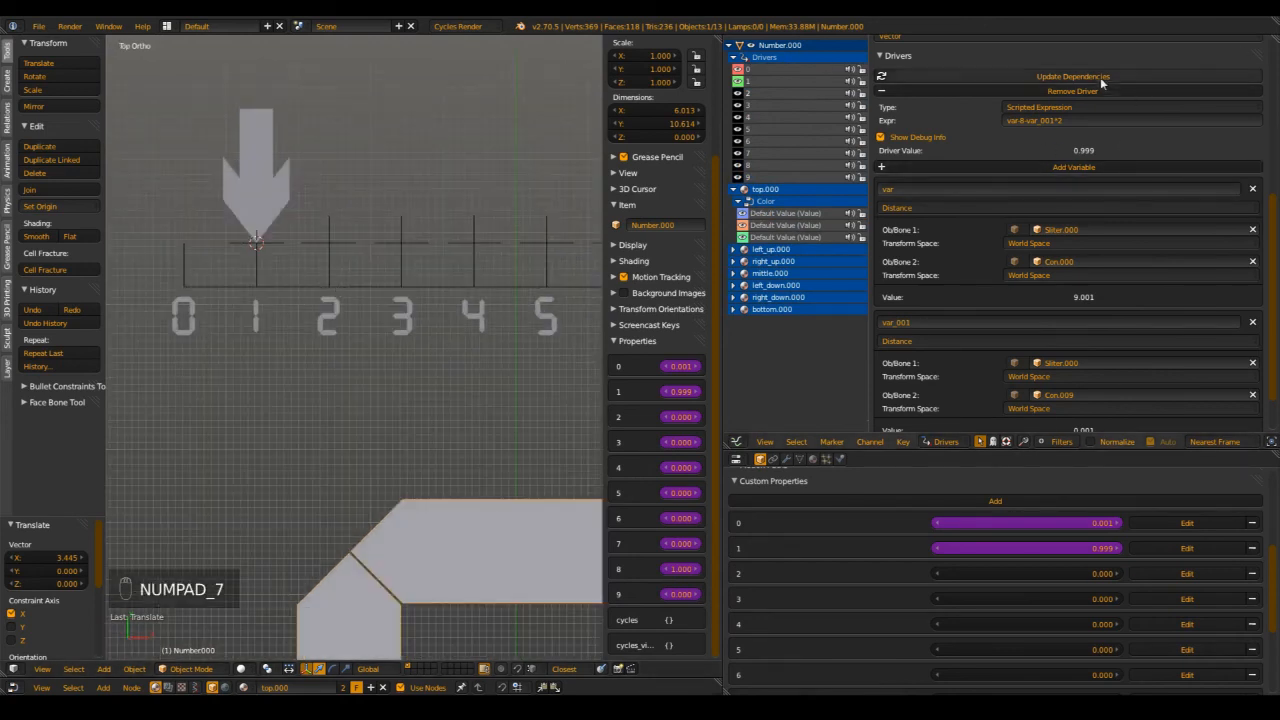
left_click(1025, 120)
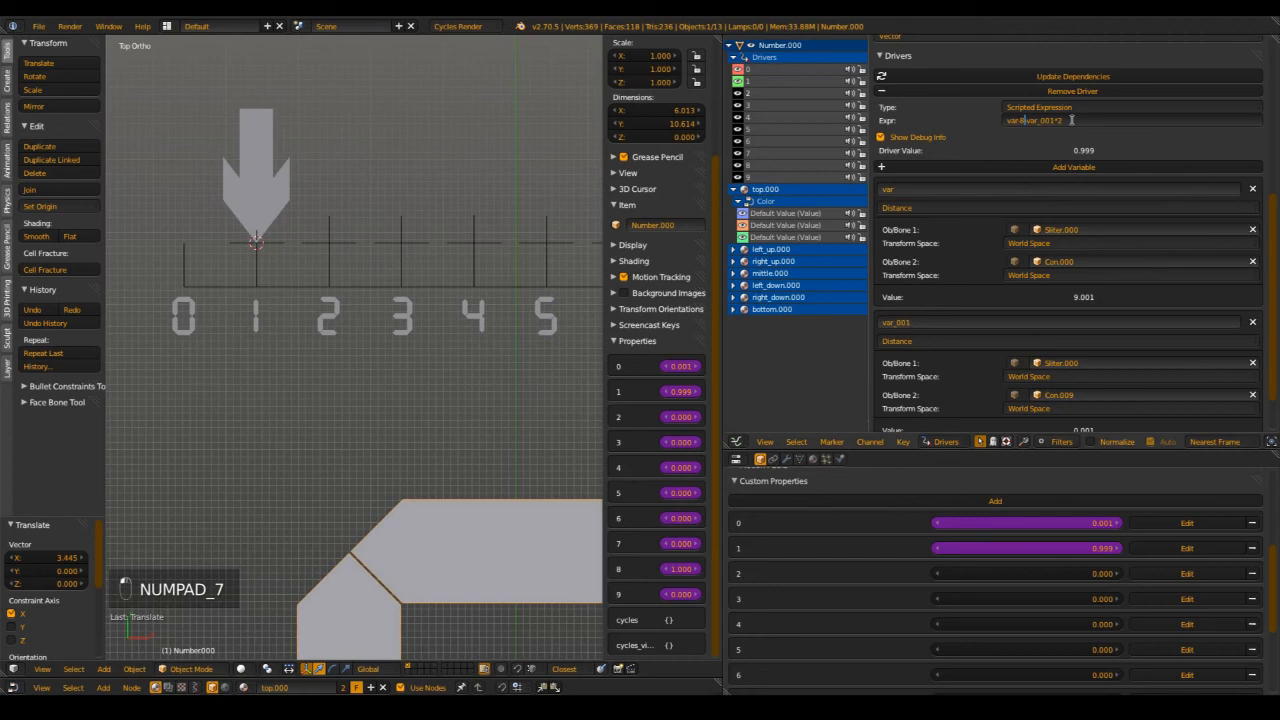
key("BackSpace")
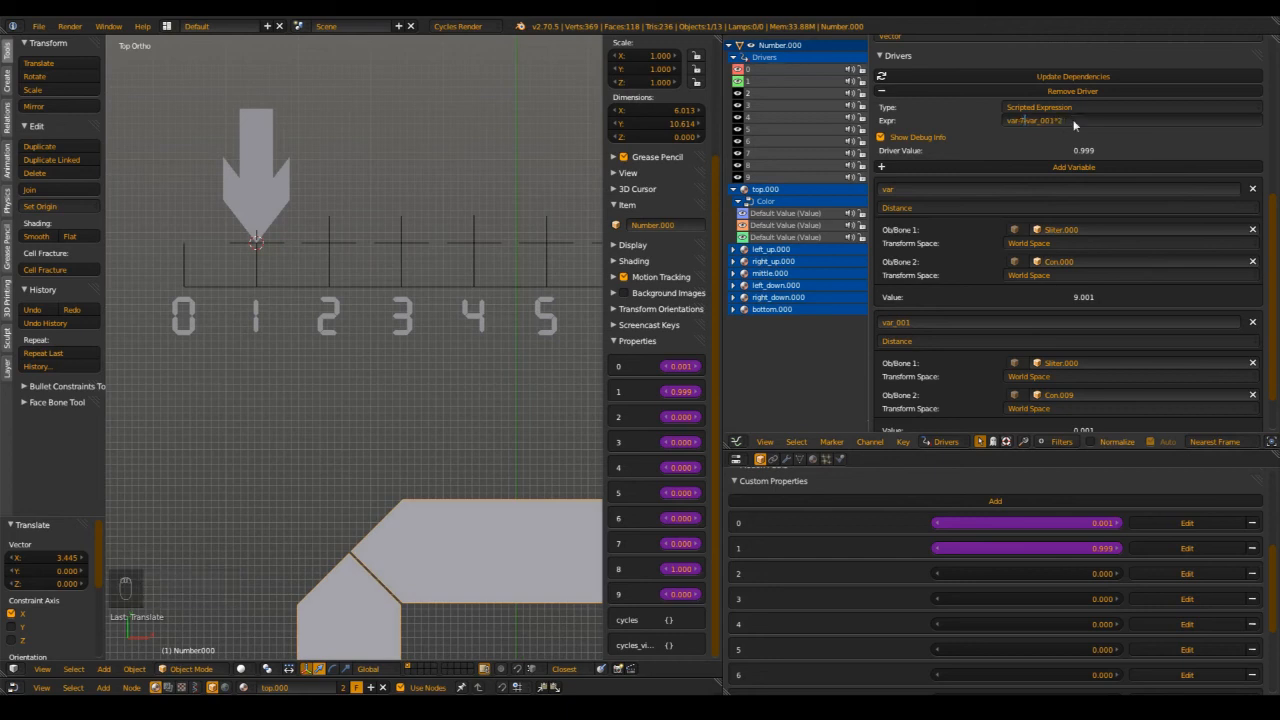
key("Return")
scroll(243, 217, "down", 6)
middle_click_drag(303, 305, 292, 303, "shift")
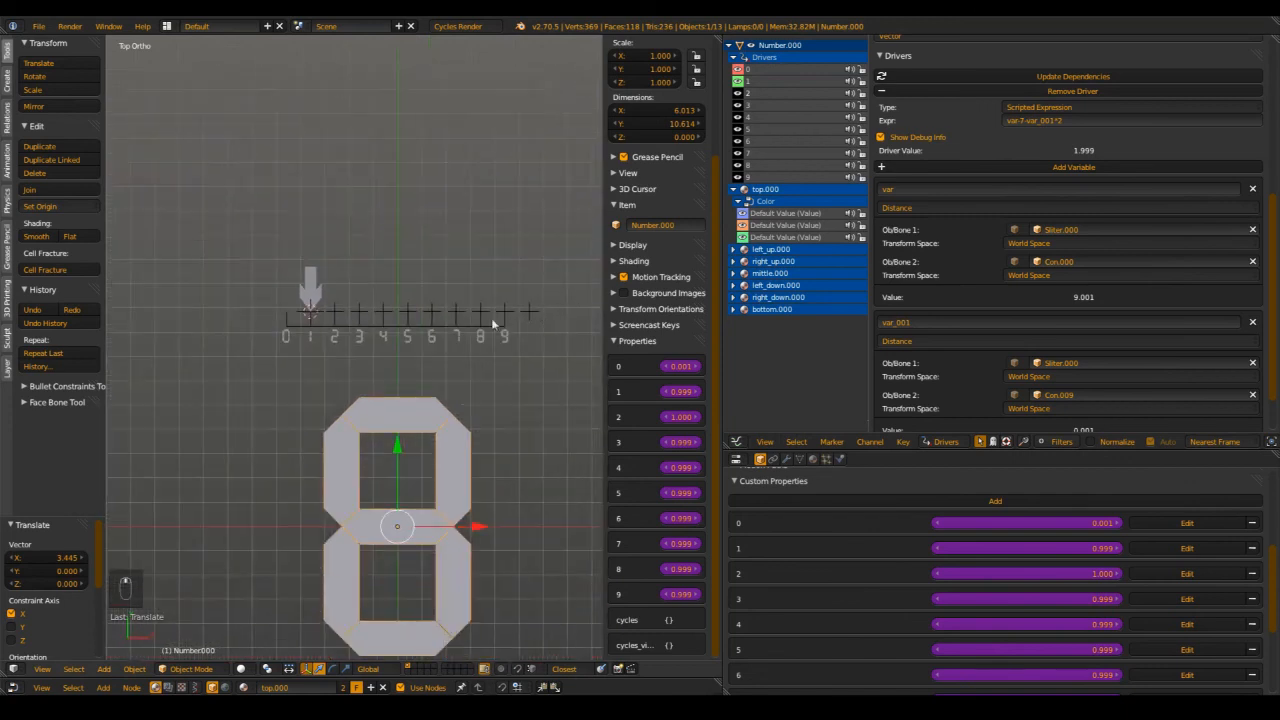
left_click(1088, 395)
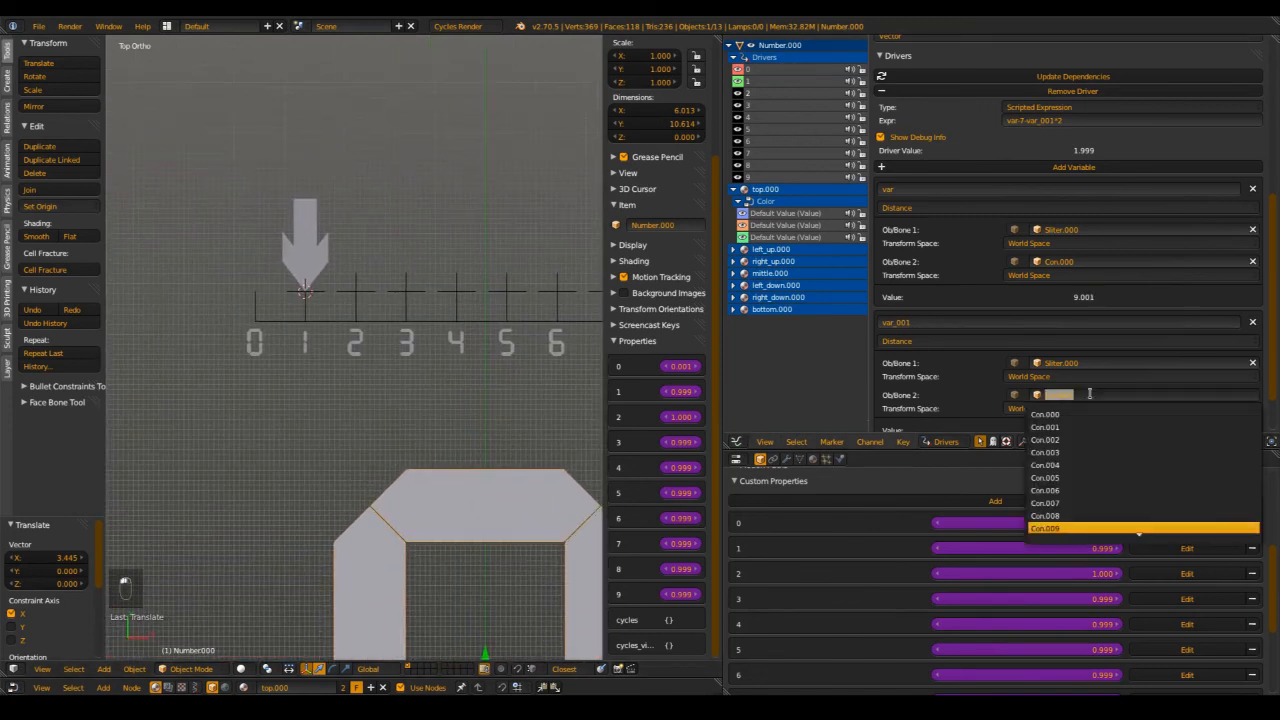
left_click(1077, 515)
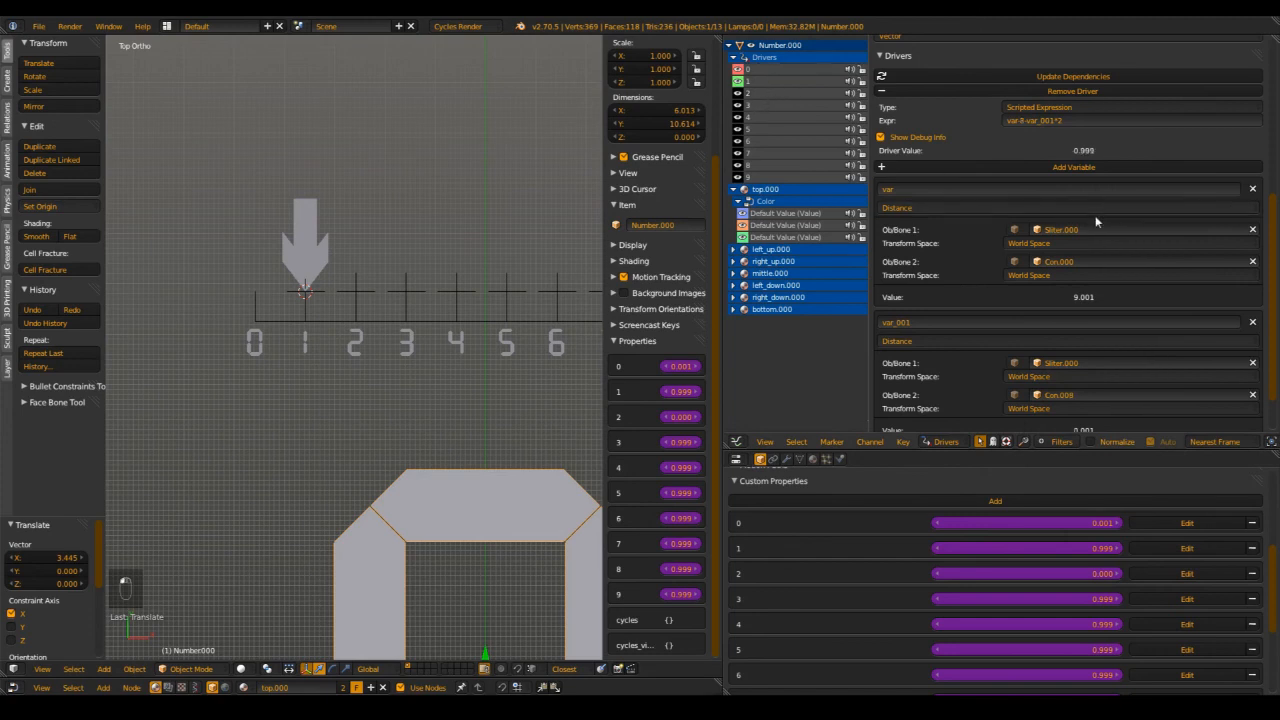
- Set the property 3 driver's expression to var-6-var_001*2 and the second object of var_001 to Con.007
double_click(1022, 120)
key("Return")
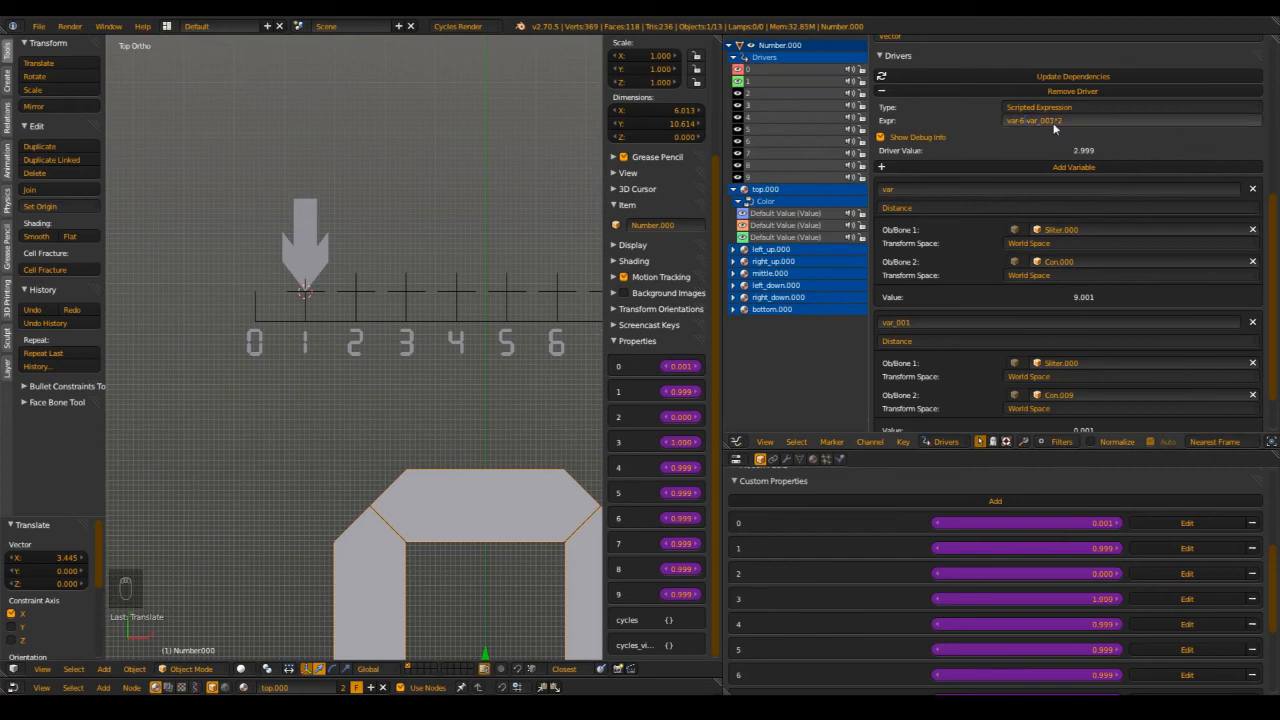
left_click(1060, 395)
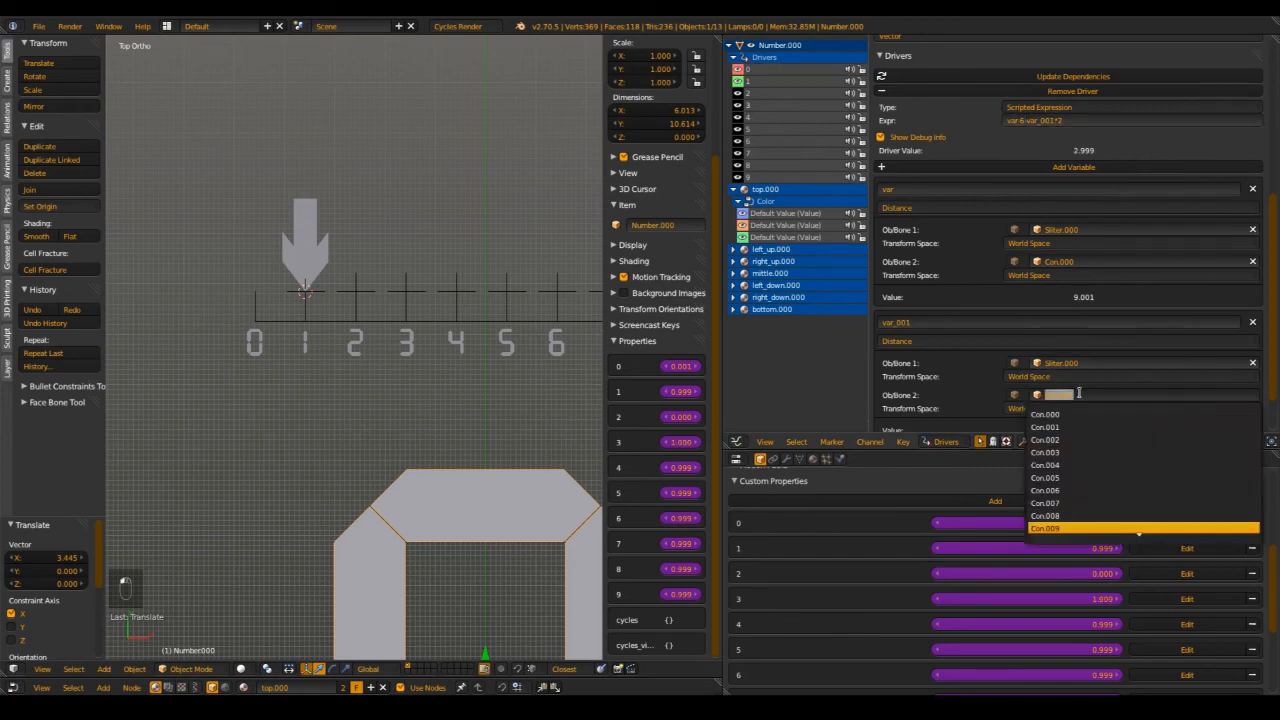
left_click(1066, 503)
- Move the arrow 1.810 along X to just before tick 3 and reselect the digit
scroll(335, 310, "up", 3)
right_click(294, 236)
scroll(294, 234, "down", 2)
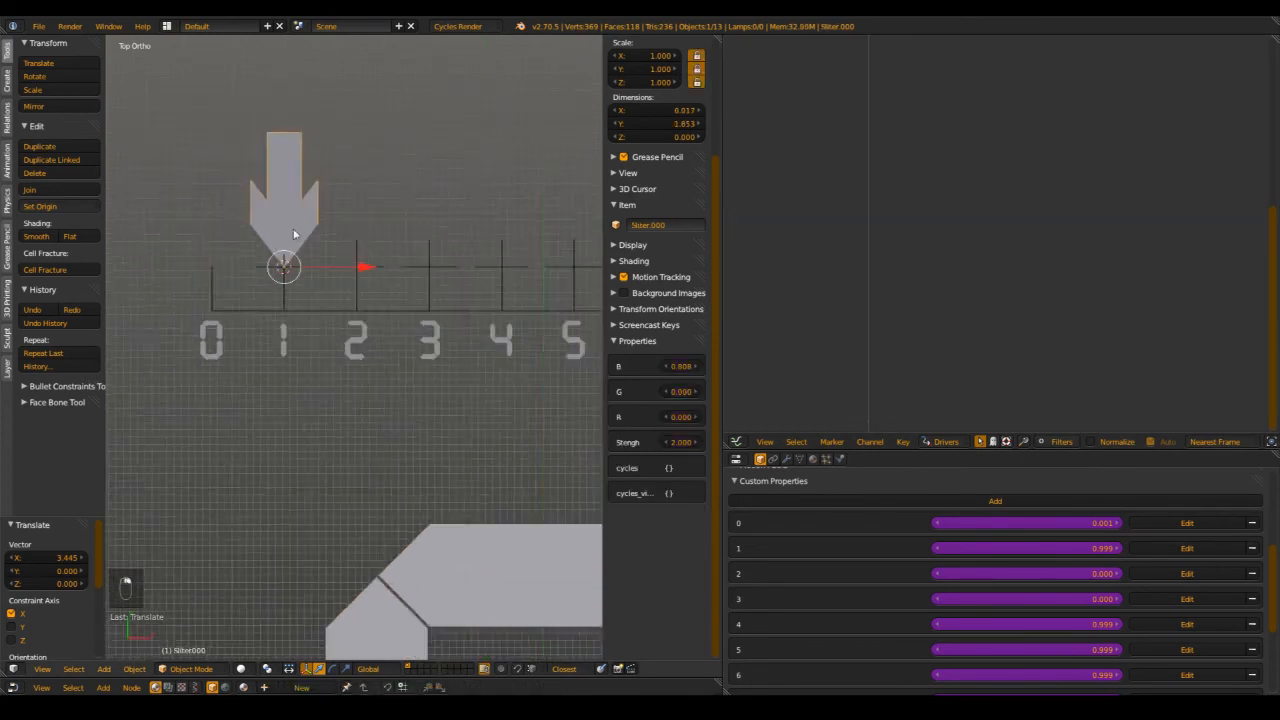
middle_click_drag(295, 236, 226, 276, "shift")
left_click_drag(281, 322, 391, 345)
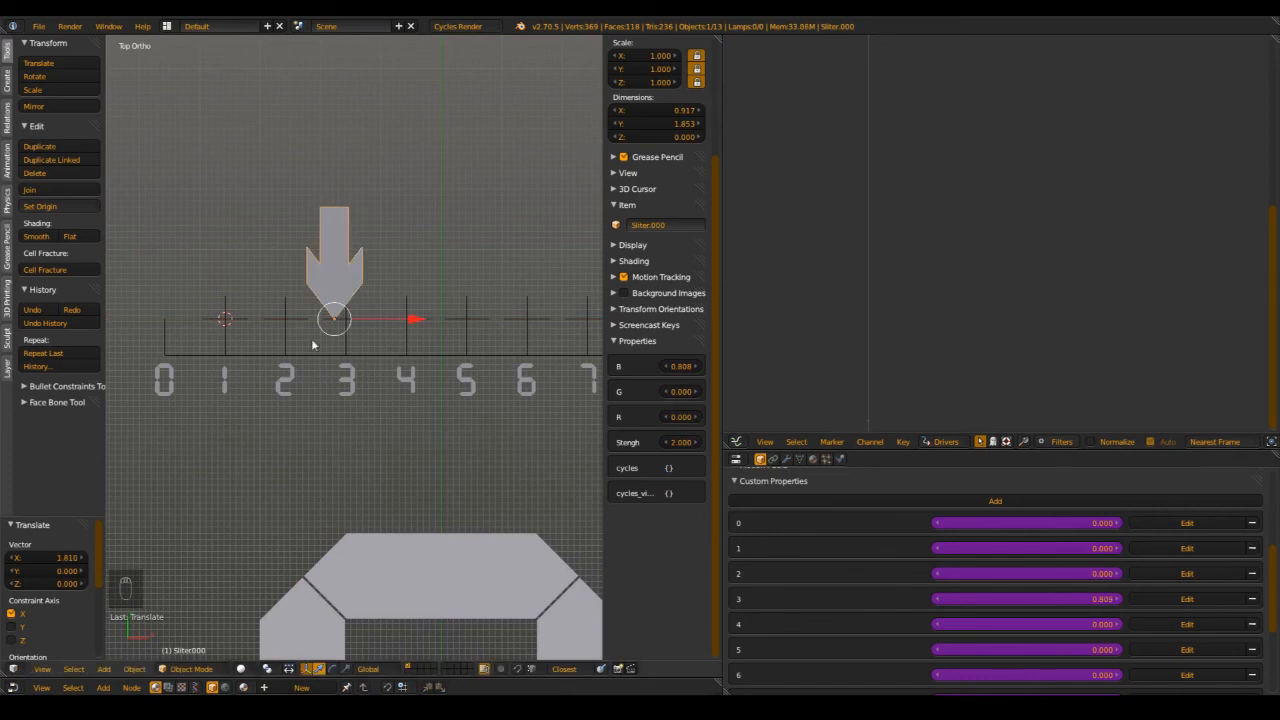
right_click(429, 586)
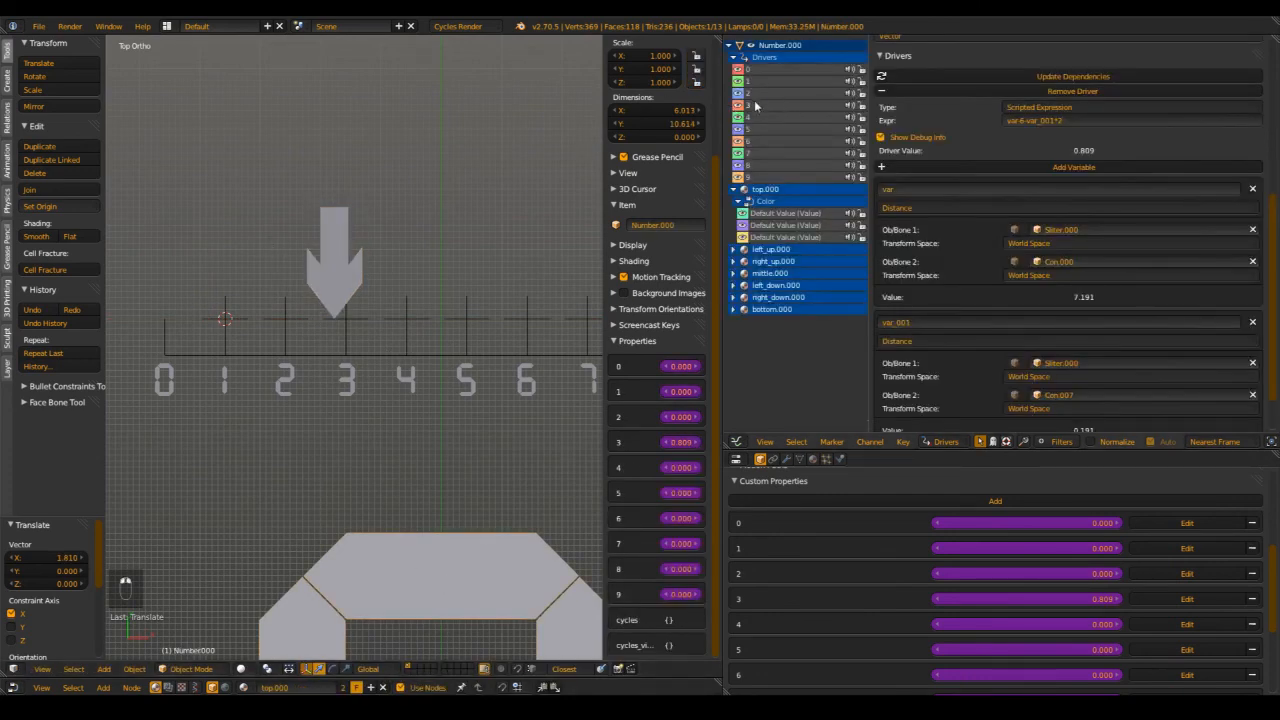
- Set the property 4 driver's expression to var-5-var_001*2 and the second object of var_001 to Con.006
double_click(1025, 120)
key("BackSpace")
type("5")
key("Return")
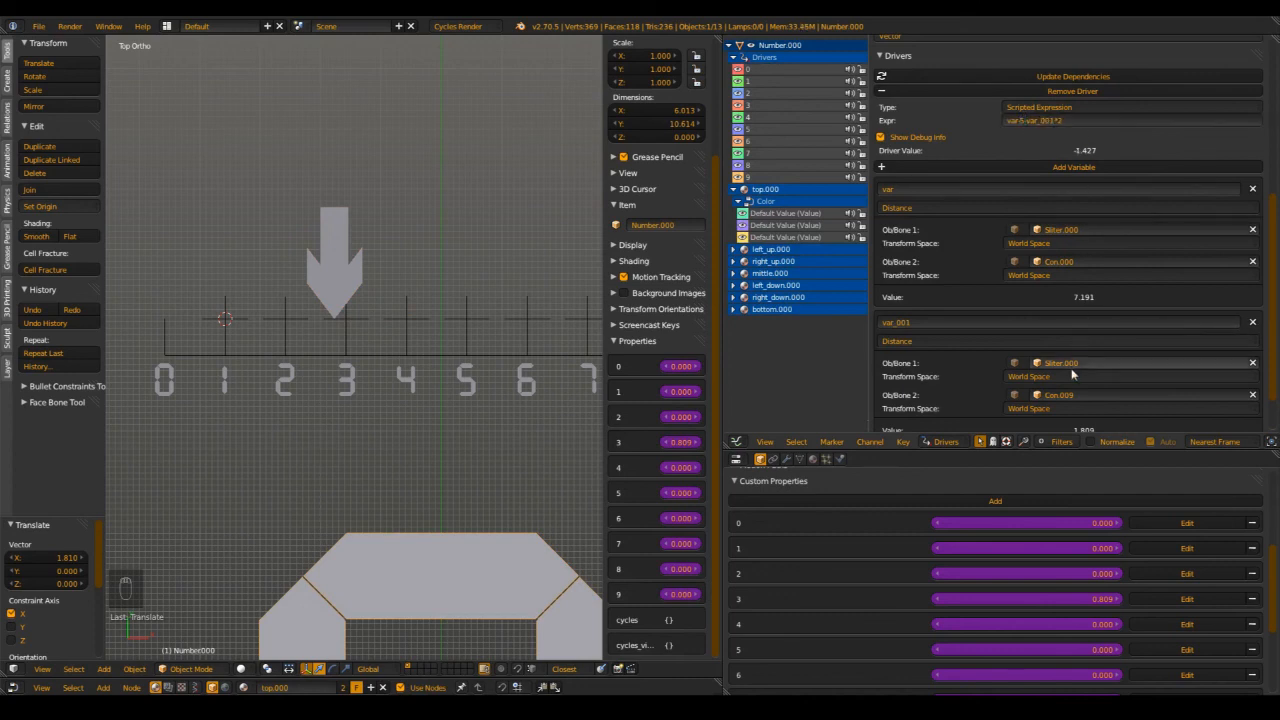
left_click(1058, 395)
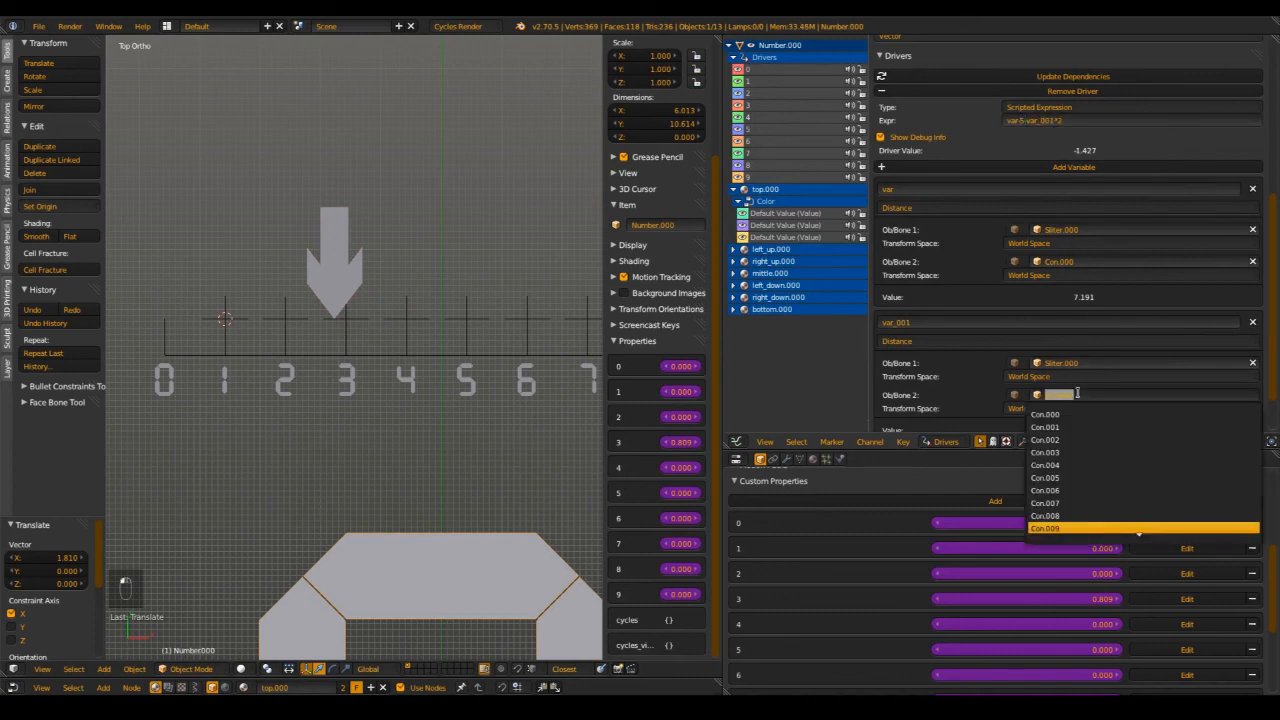
left_click(1066, 502)
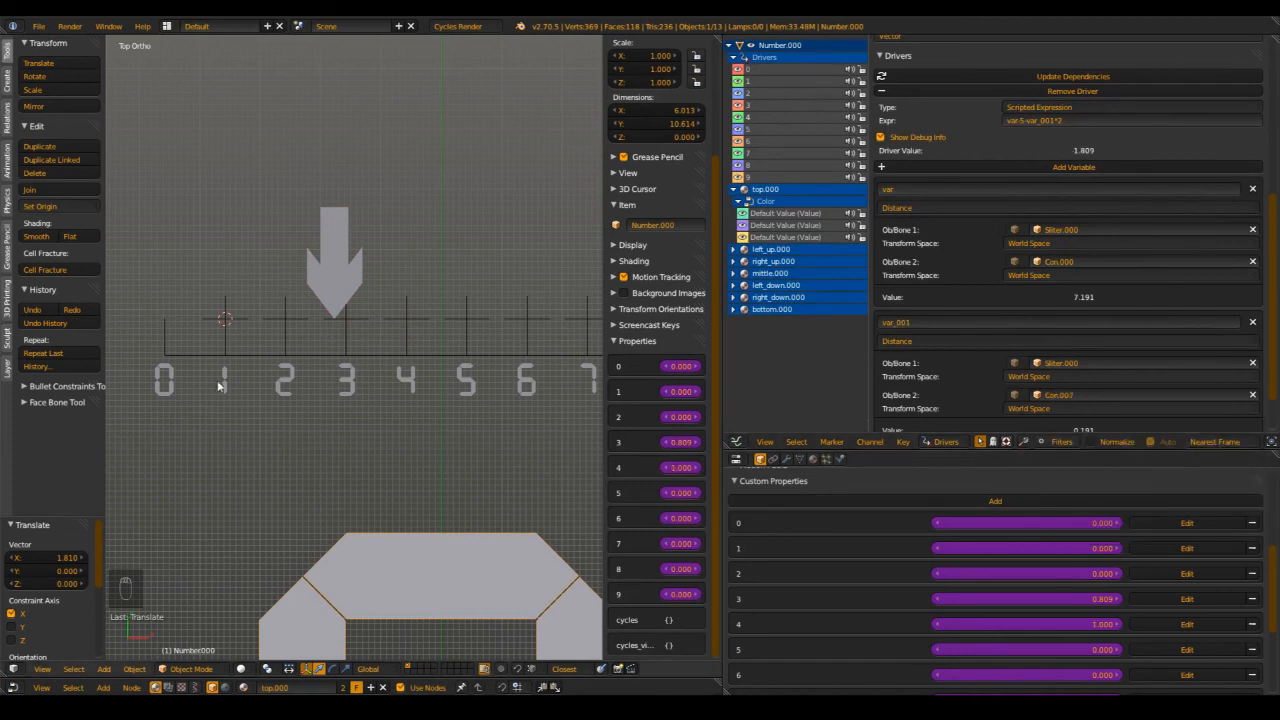
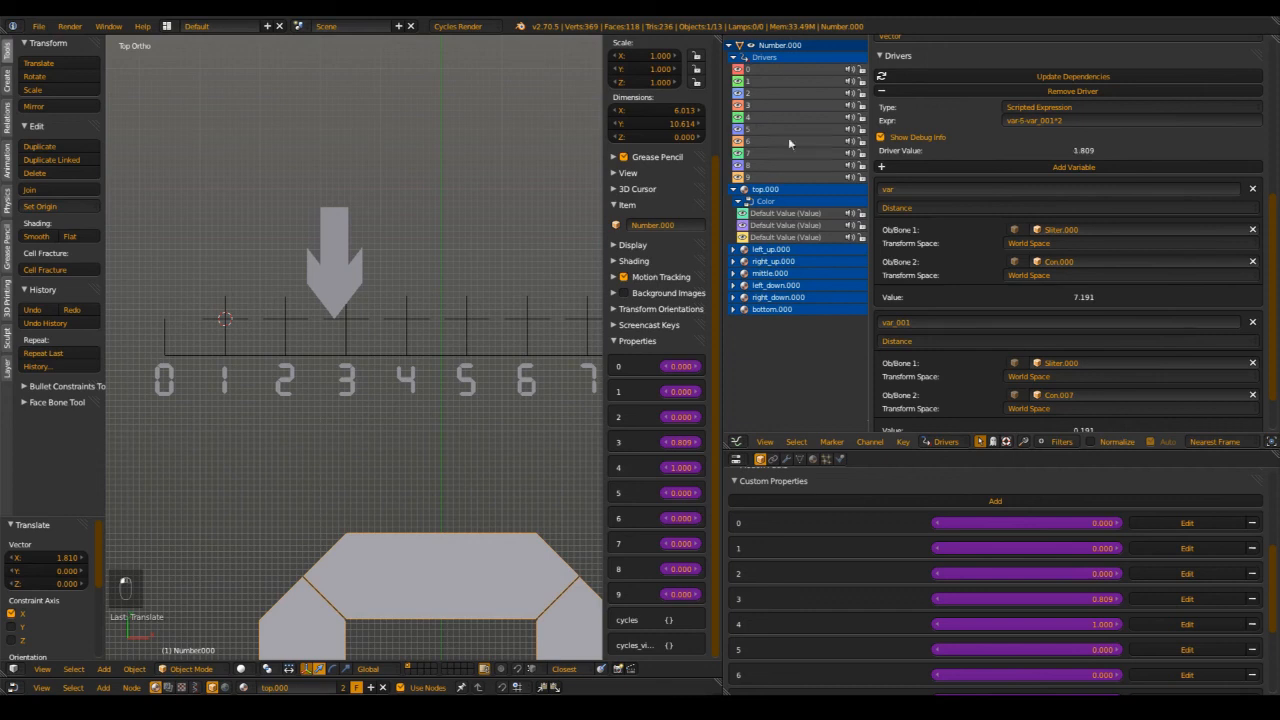
left_click(1147, 395)
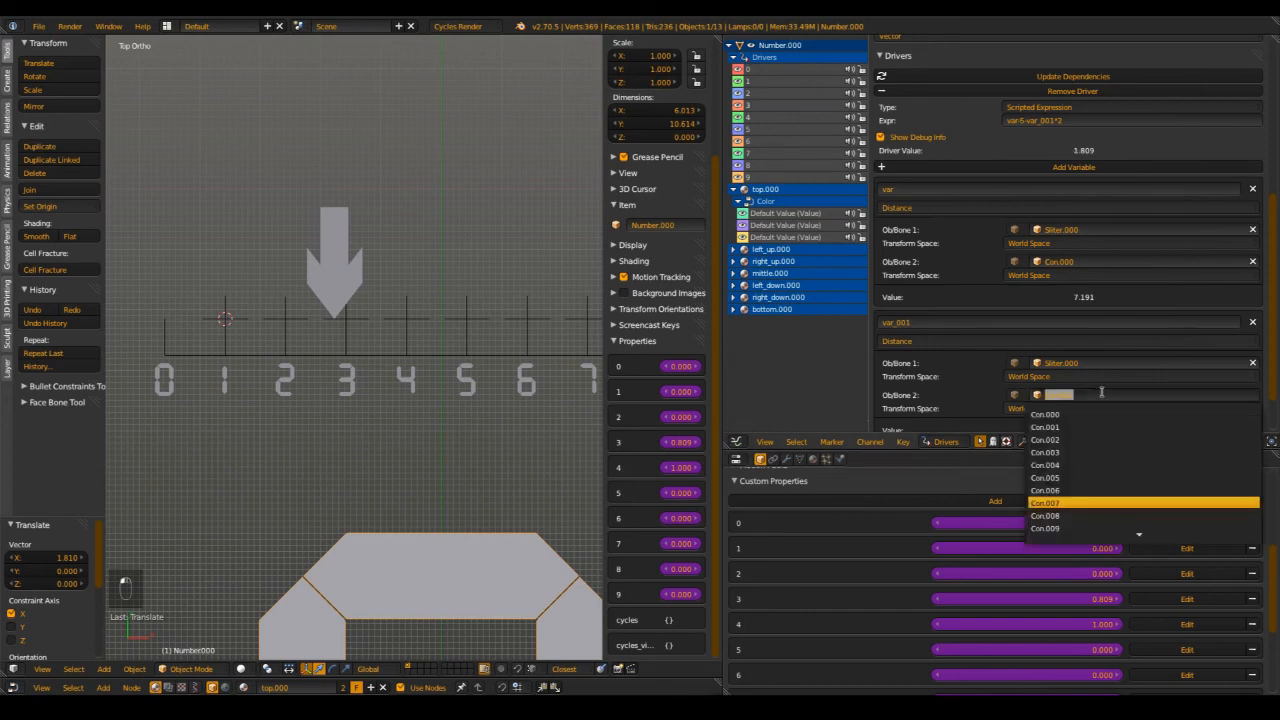
left_click(1075, 490)
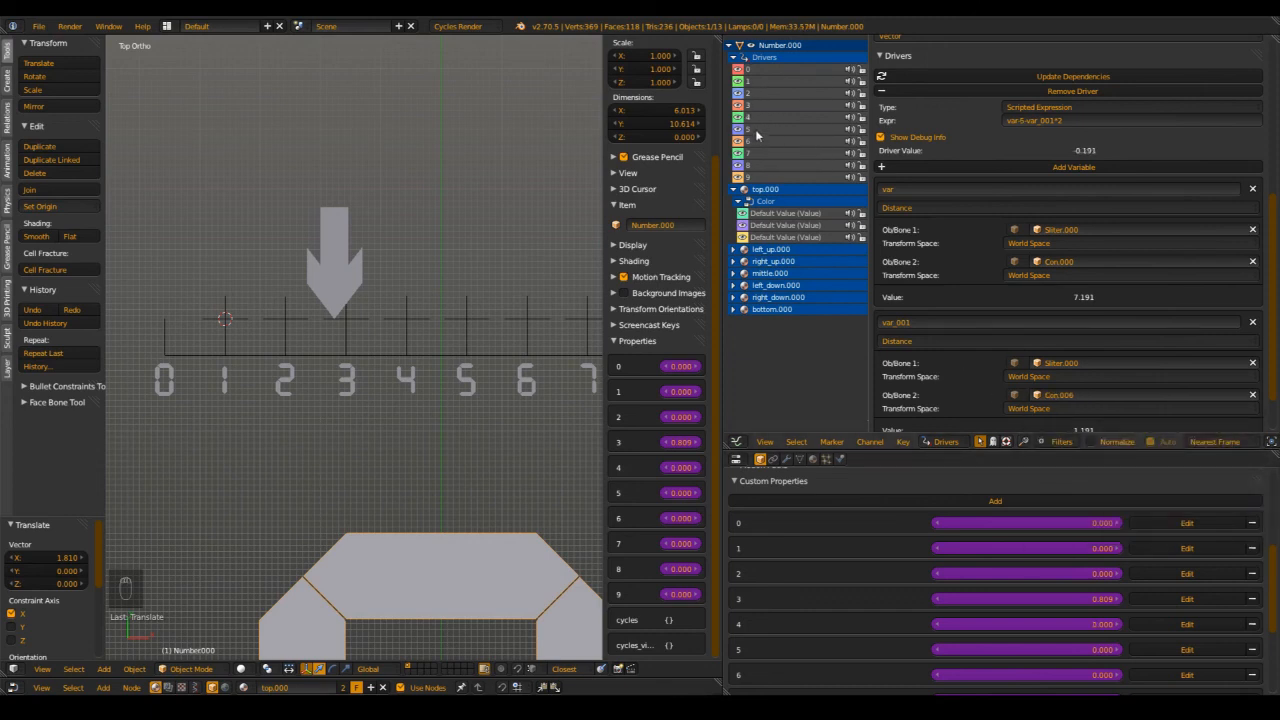
- Set the second object of var_001 to Con.005 for the property 5 driver, Con.004 for property 6 and Con.003 for property 7
left_click(1060, 396)
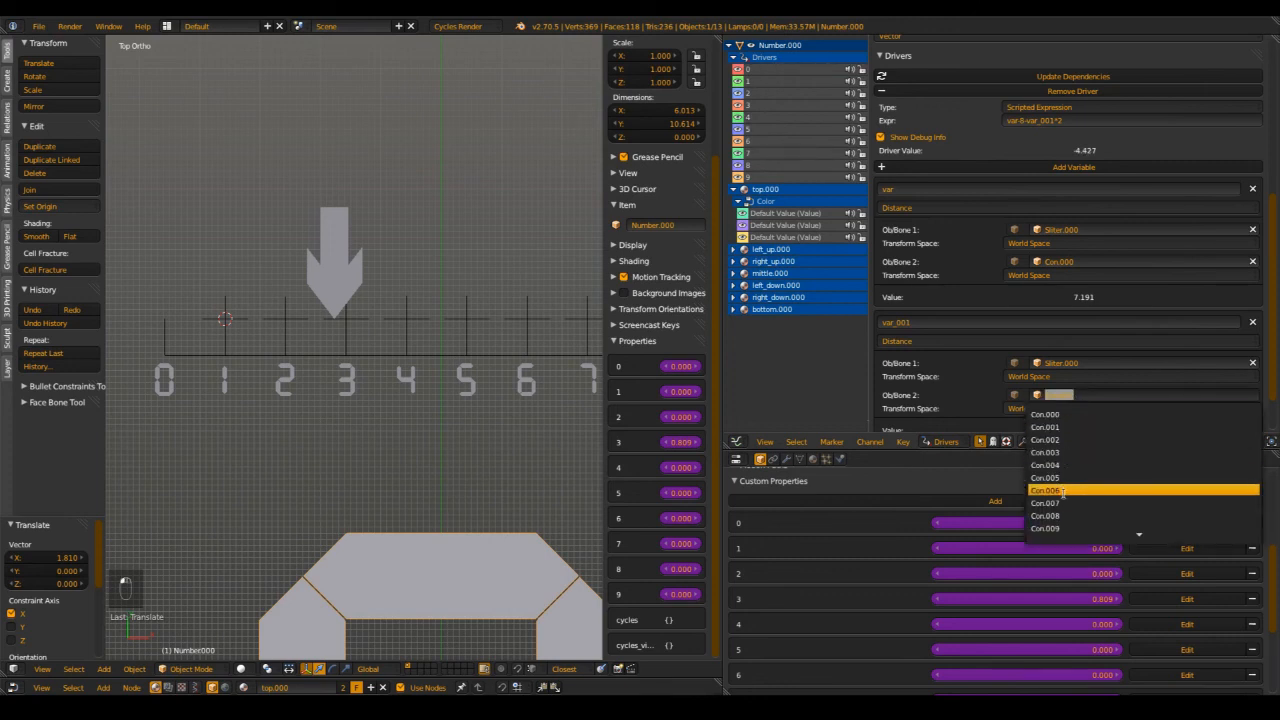
left_click(1060, 478)
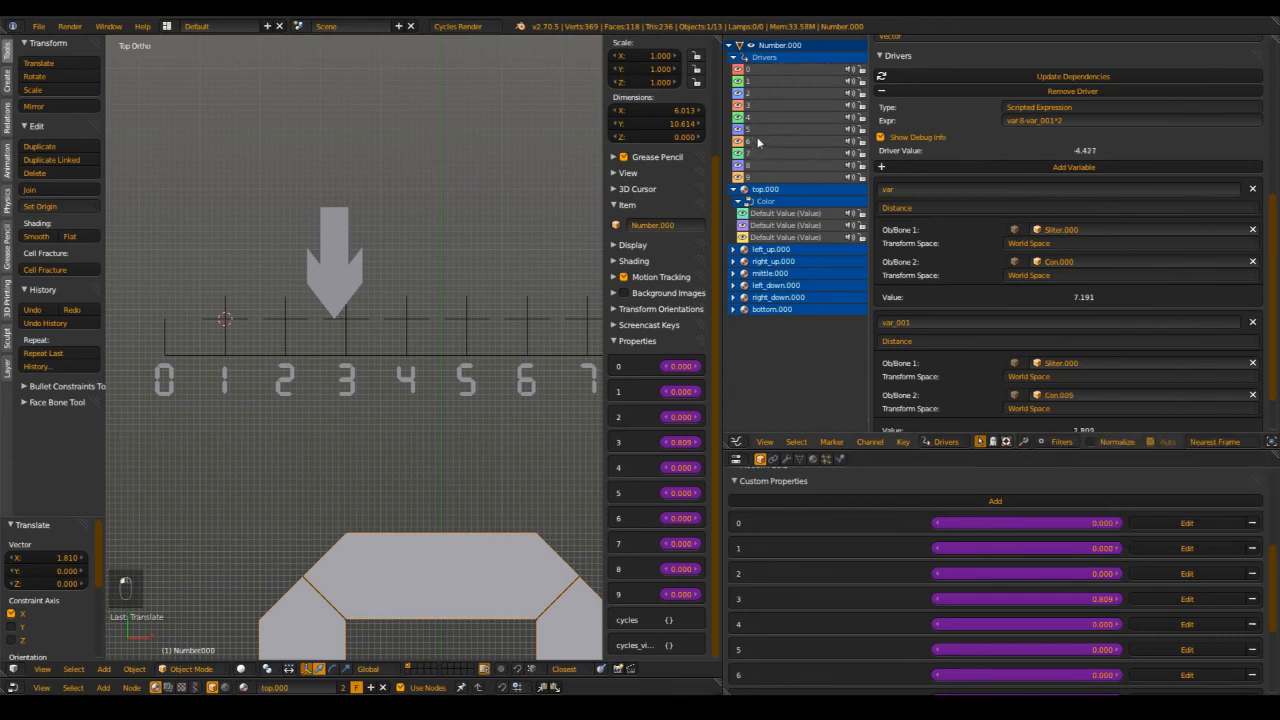
left_click(1060, 396)
left_click(1069, 466)
left_click(1104, 395)
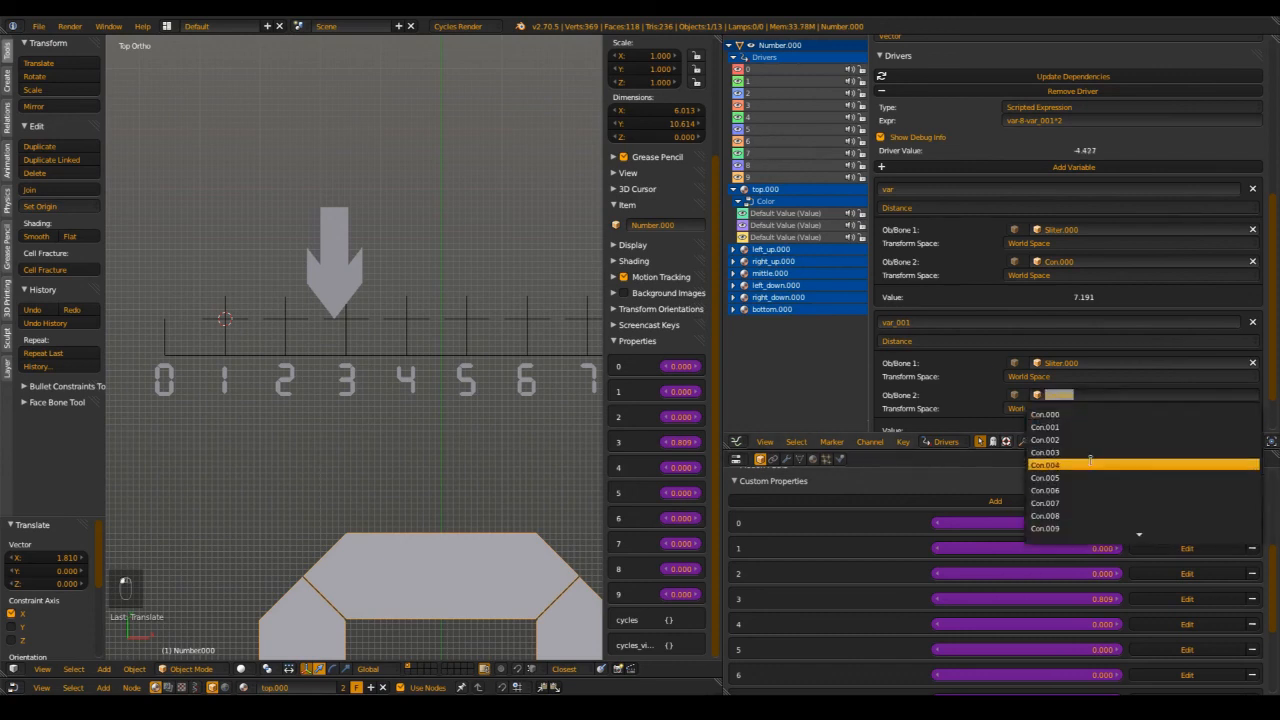
left_click(1086, 459)
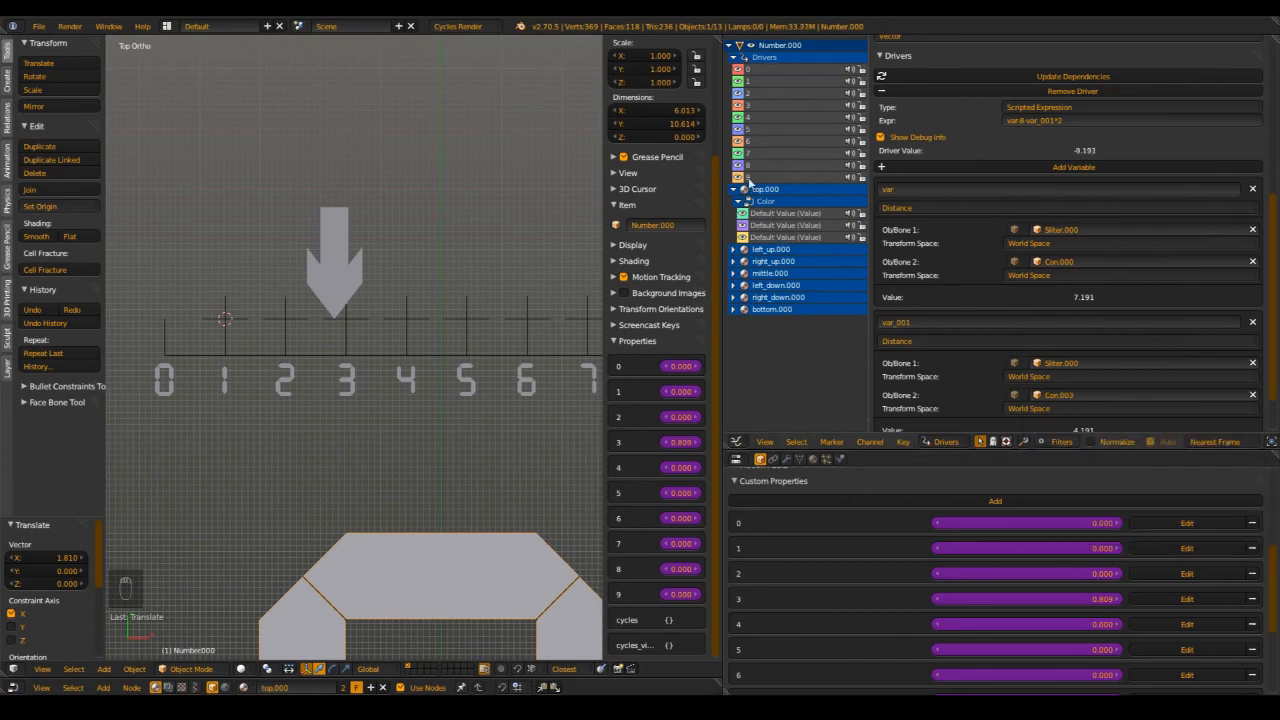
- Set the second object of var_001 to Con.002 for the property 8 driver and Con.001 for the property 9 driver
left_click_drag(750, 180, 1088, 393)
left_click(1087, 394)
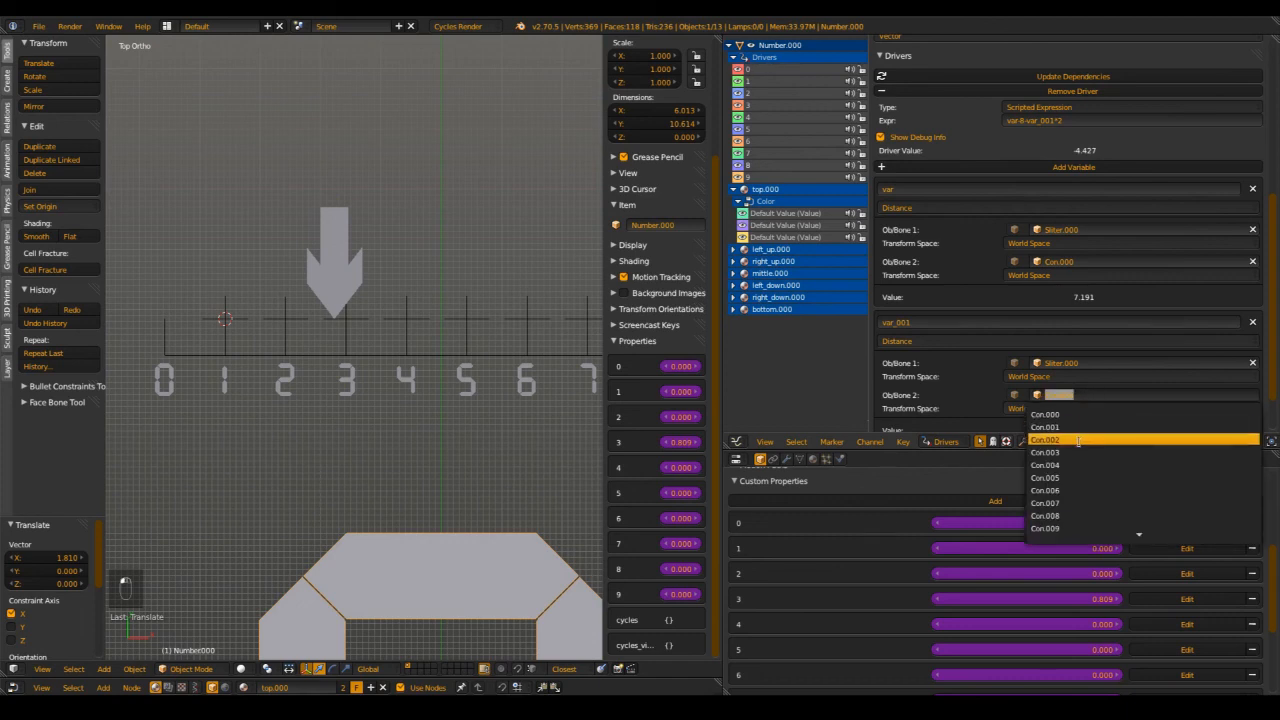
left_click(1079, 441)
left_click(768, 178)
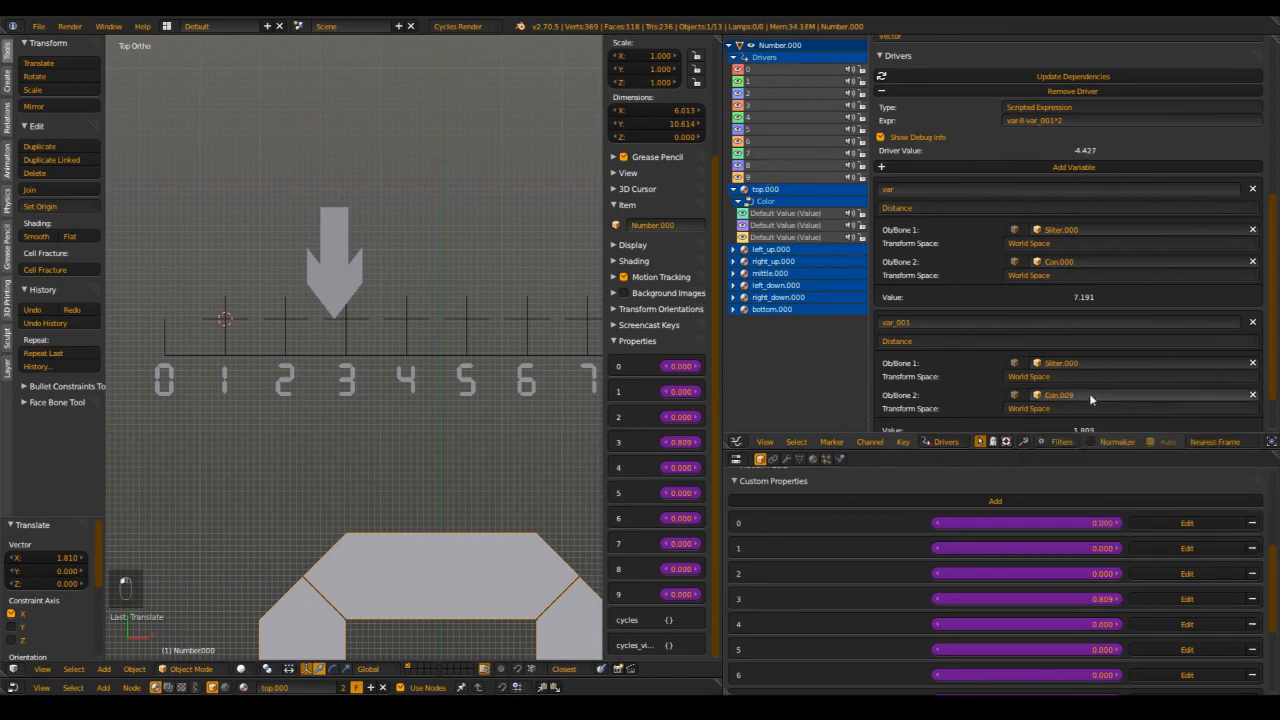
left_click(1089, 394)
left_click(1073, 425)
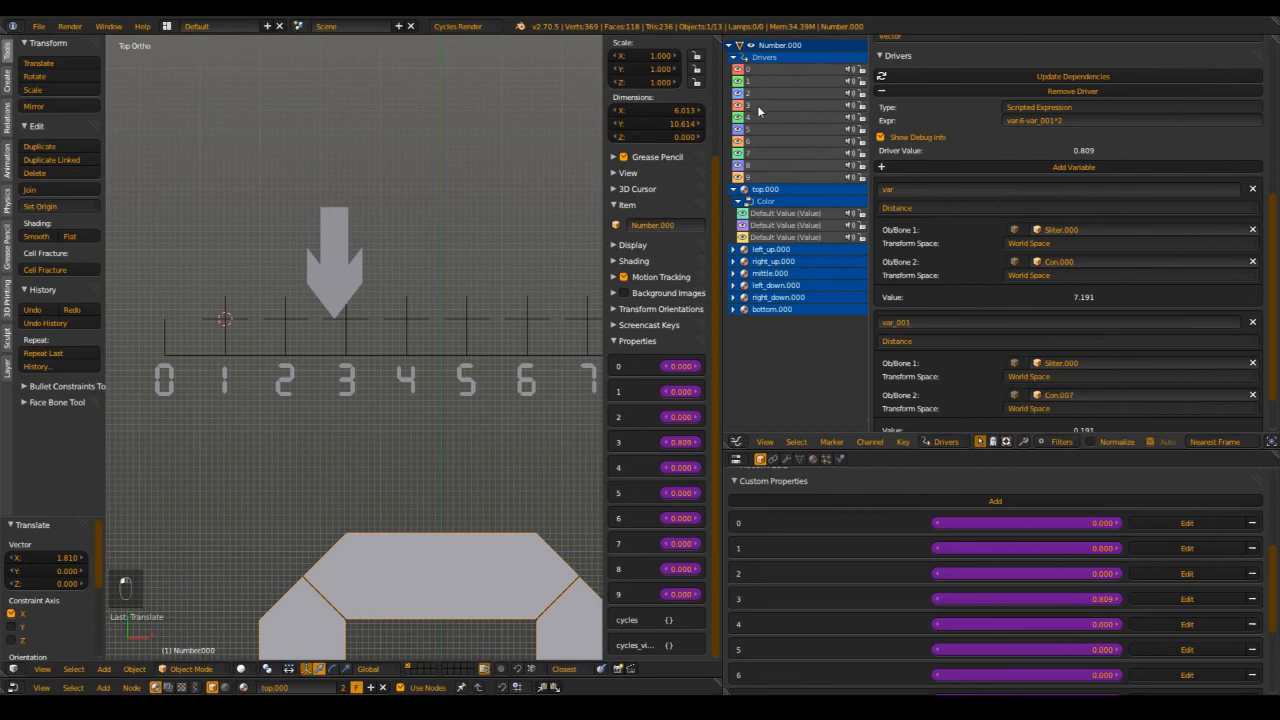
- Set the property 5 driver's expression to var-4-var_001*2
left_click(761, 131)
left_click(1027, 124)
left_click(1027, 124)
key("BackSpace")
type("4")
key("Return")
- Set the property 6 driver's expression to var-3-var_001*2
left_click(745, 142)
left_click(1025, 119)
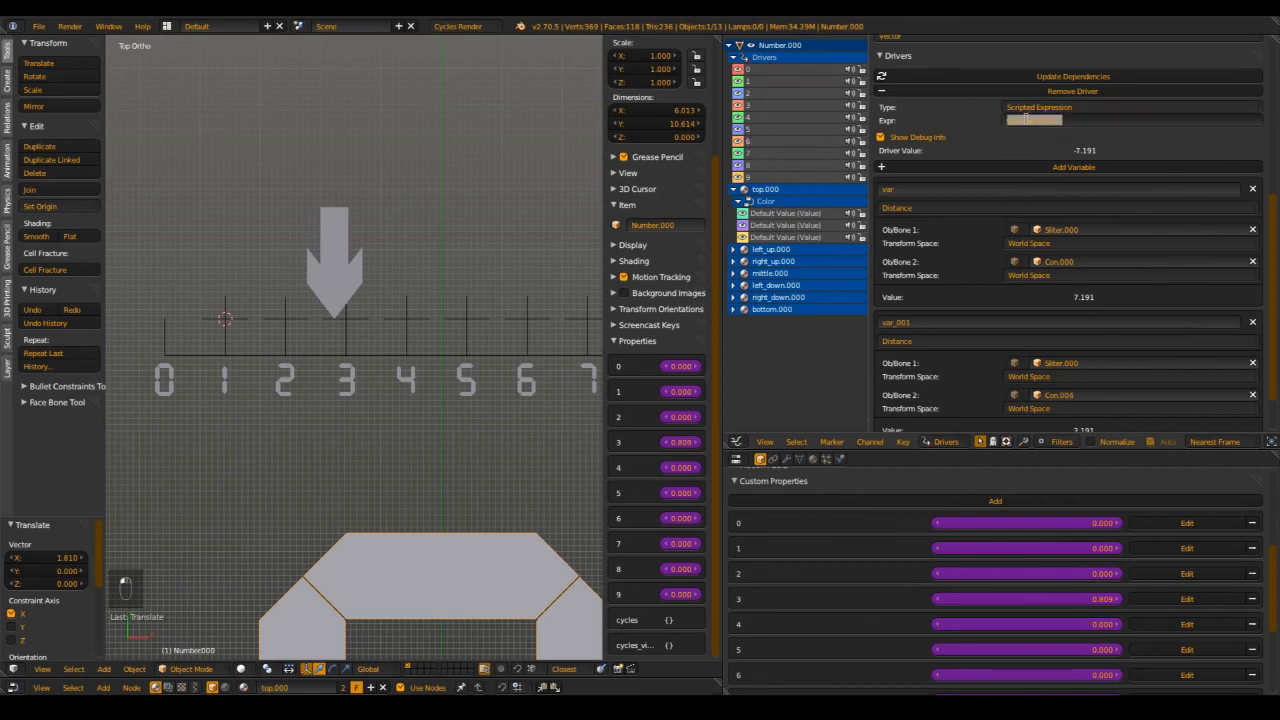
left_click(1025, 119)
key("BackSpace")
type("3-var_001*2")
key("Return")
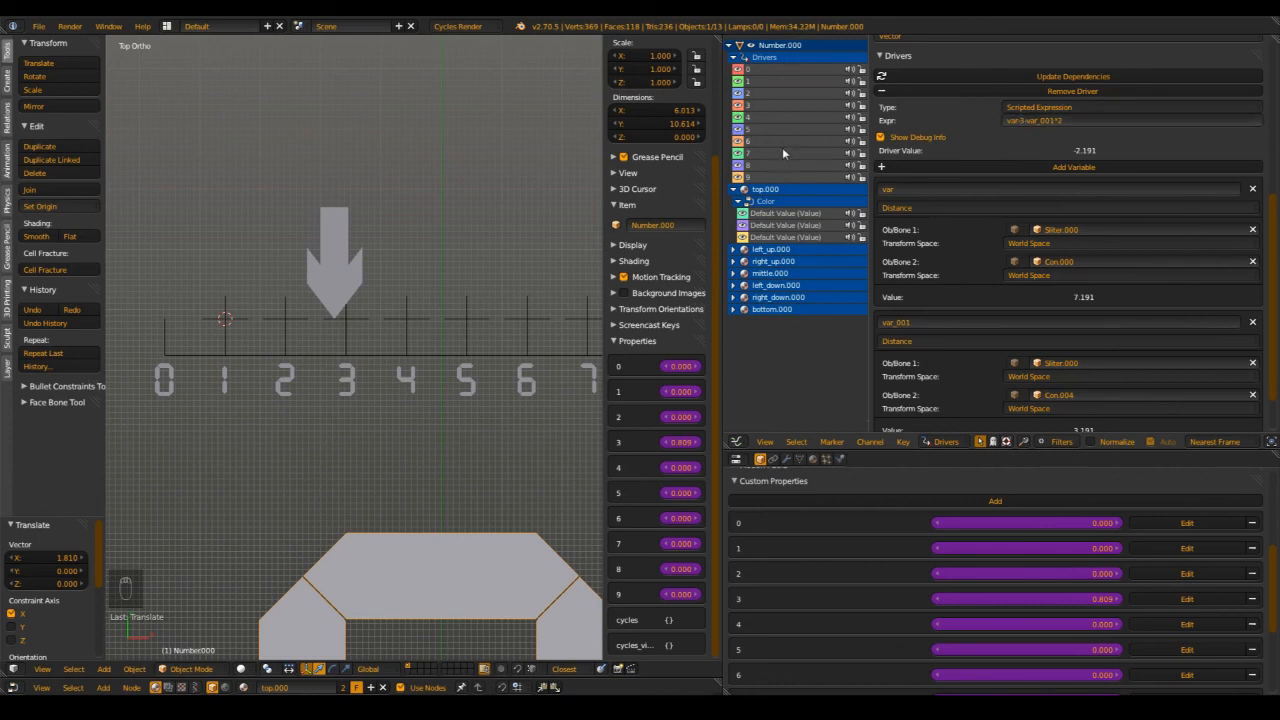
- Set the property 7 driver's expression to var-2-var_001*2
left_click(1025, 120)
left_click(1021, 120)
key("BackSpace")
type("2")
key("Return")
- Change the constant in the property 8 driver's expression, continuing the descending series of the previous drivers
left_click(754, 165)
left_click(1028, 121)
left_click(1025, 120)
key("BackSpace")
type("3")
key("Return")
- Remove the constant from the property 9 driver's expression so it reads var-var_001*2, and save the file
left_click(770, 178)
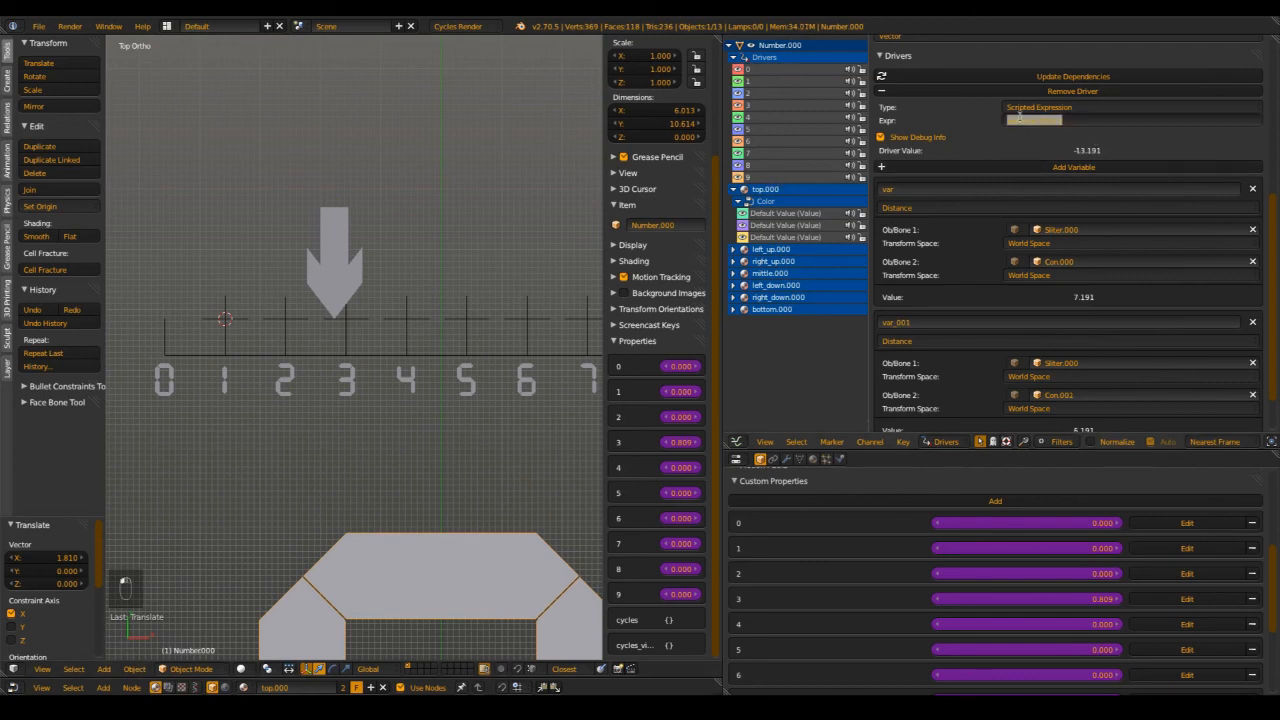
key("Left")
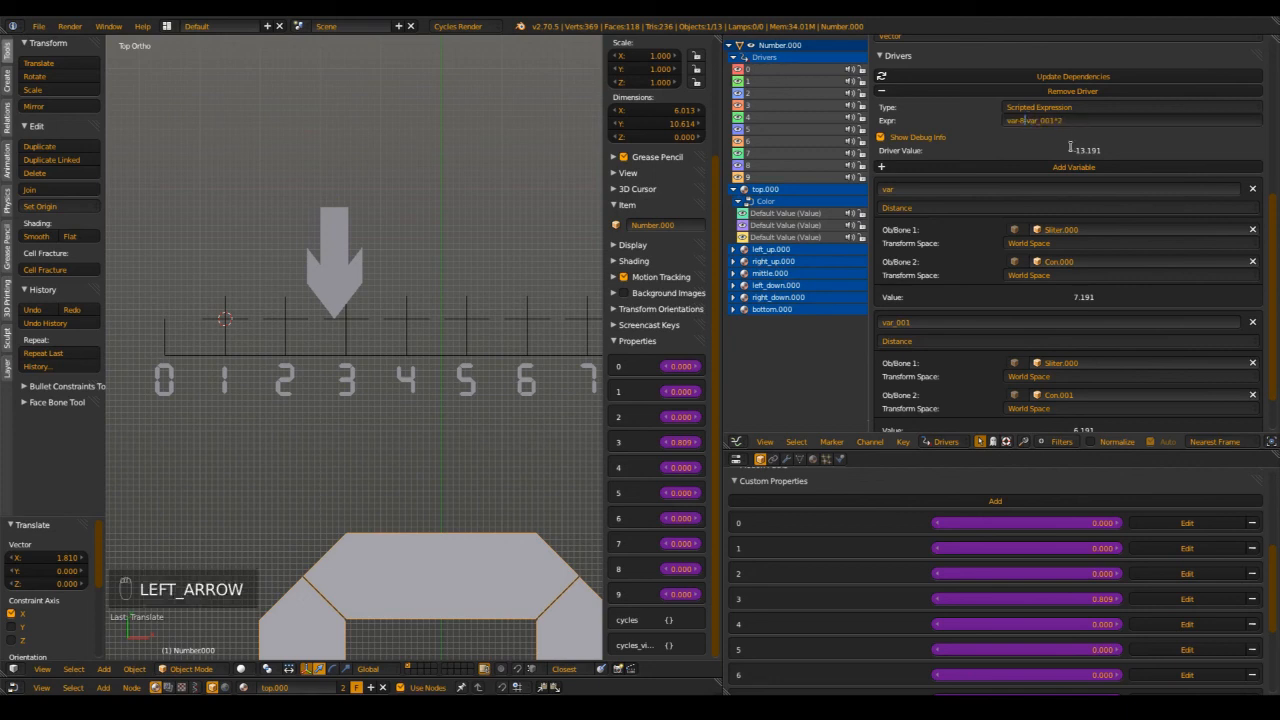
key("BackSpace")
key("BackSpace")
key("Return")
scroll(300, 240, "down", 2)
key("ctrl+s")
left_click(365, 229)
- Move the arrow about 2.816 along X to between ticks 5 and 6 and enlarge the properties area to show all ten custom properties
scroll(313, 294, "down", 2)
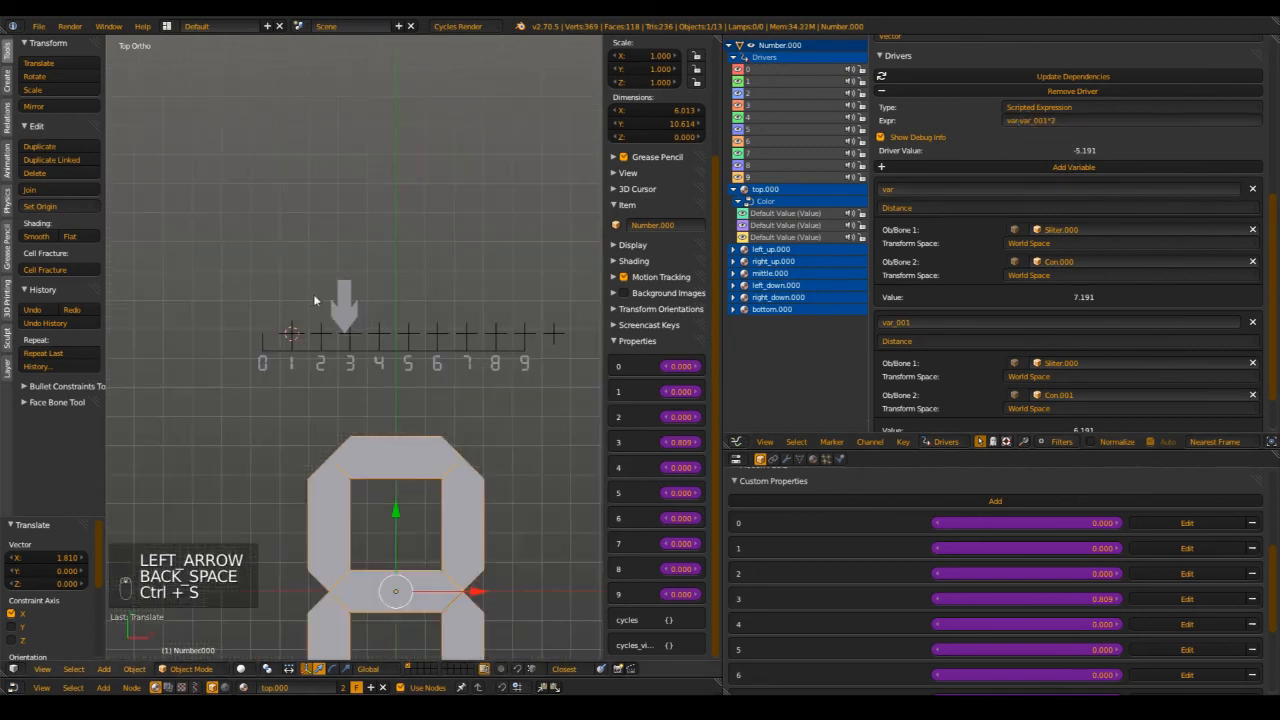
right_click(347, 309)
middle_click_drag(355, 311, 310, 289, "shift")
key("g")
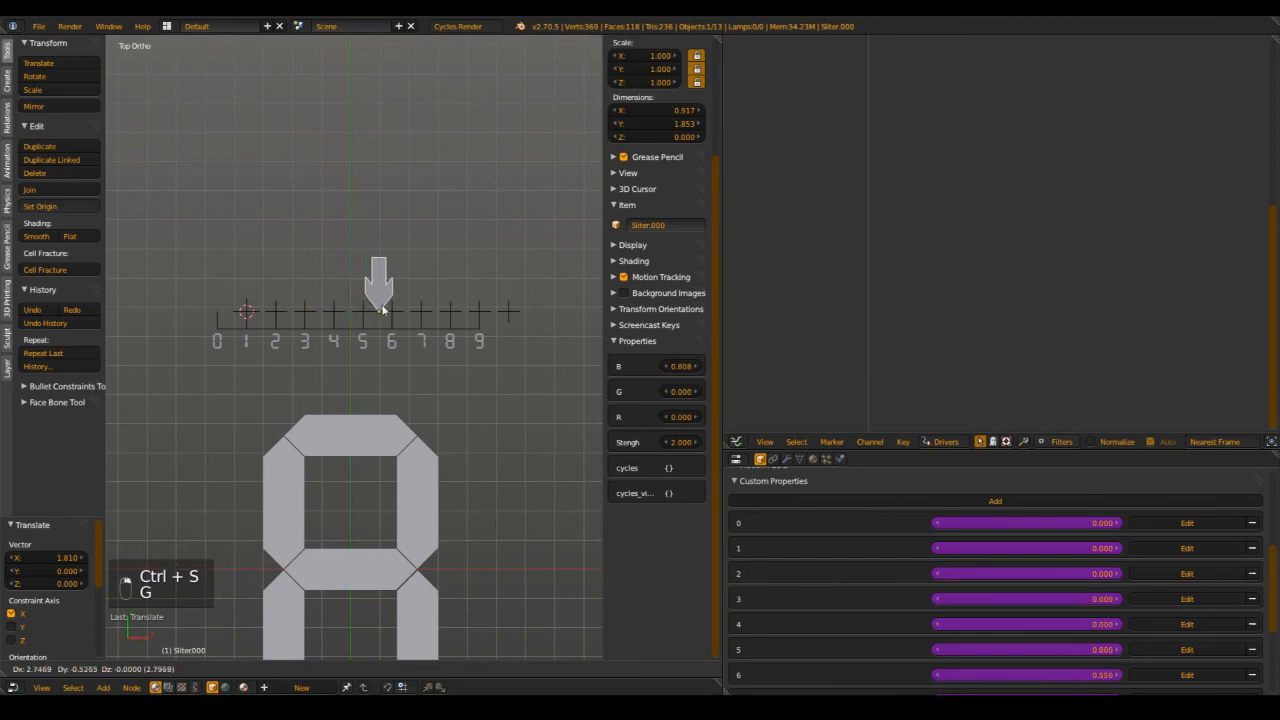
left_click(391, 274)
scroll(1050, 596, "down", 2)
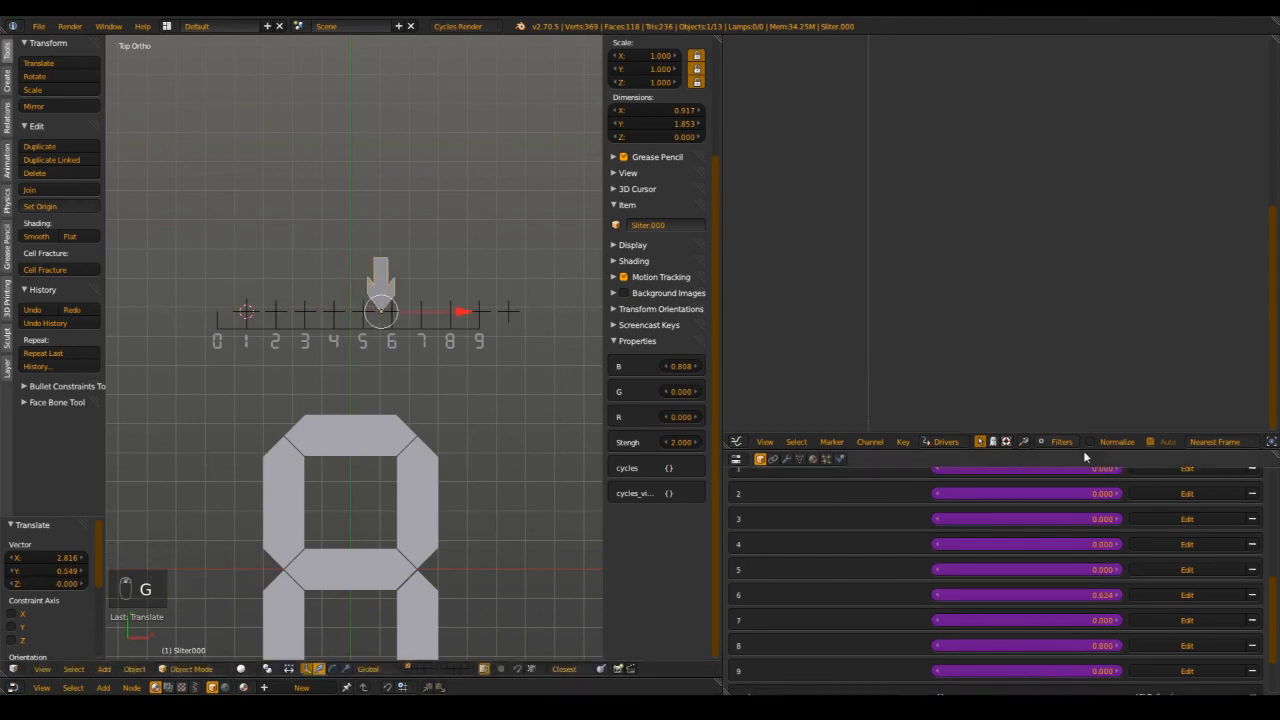
left_click_drag(1087, 434, 1087, 152)
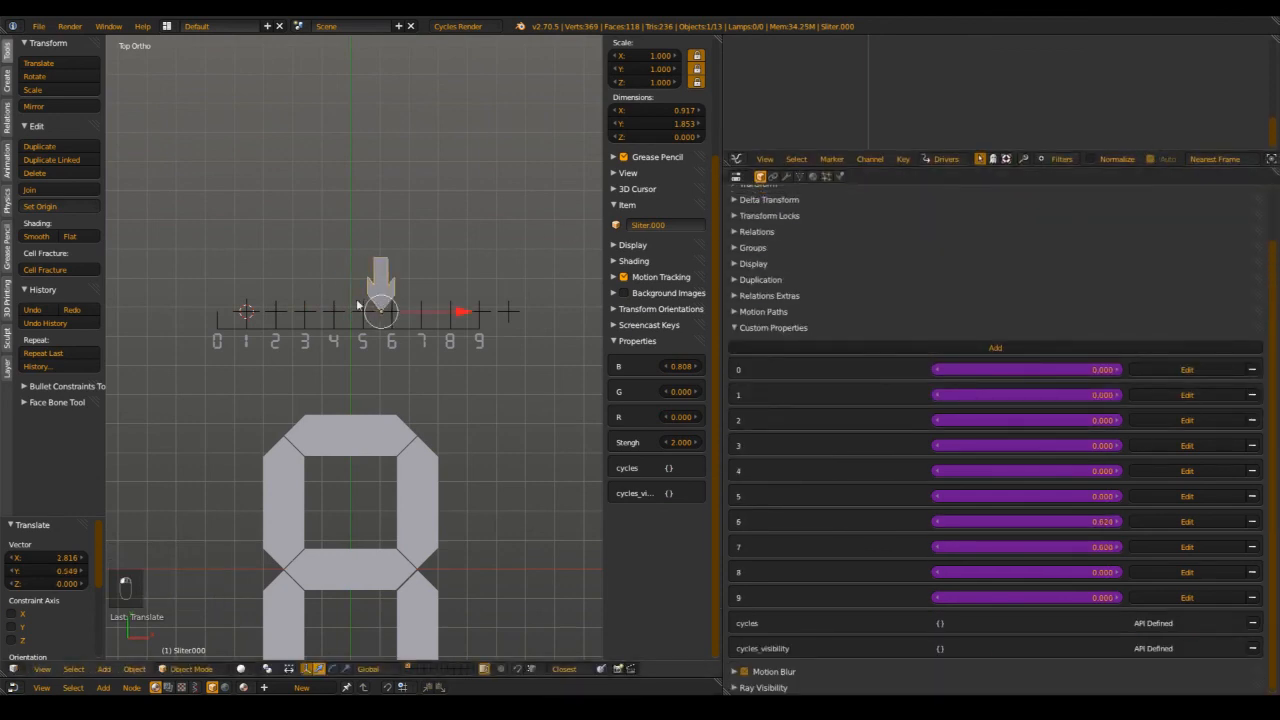
- Test the drivers by moving the arrow near tick 7, back past ticks 6 and 5, and leaving it just before tick 4
key("g")
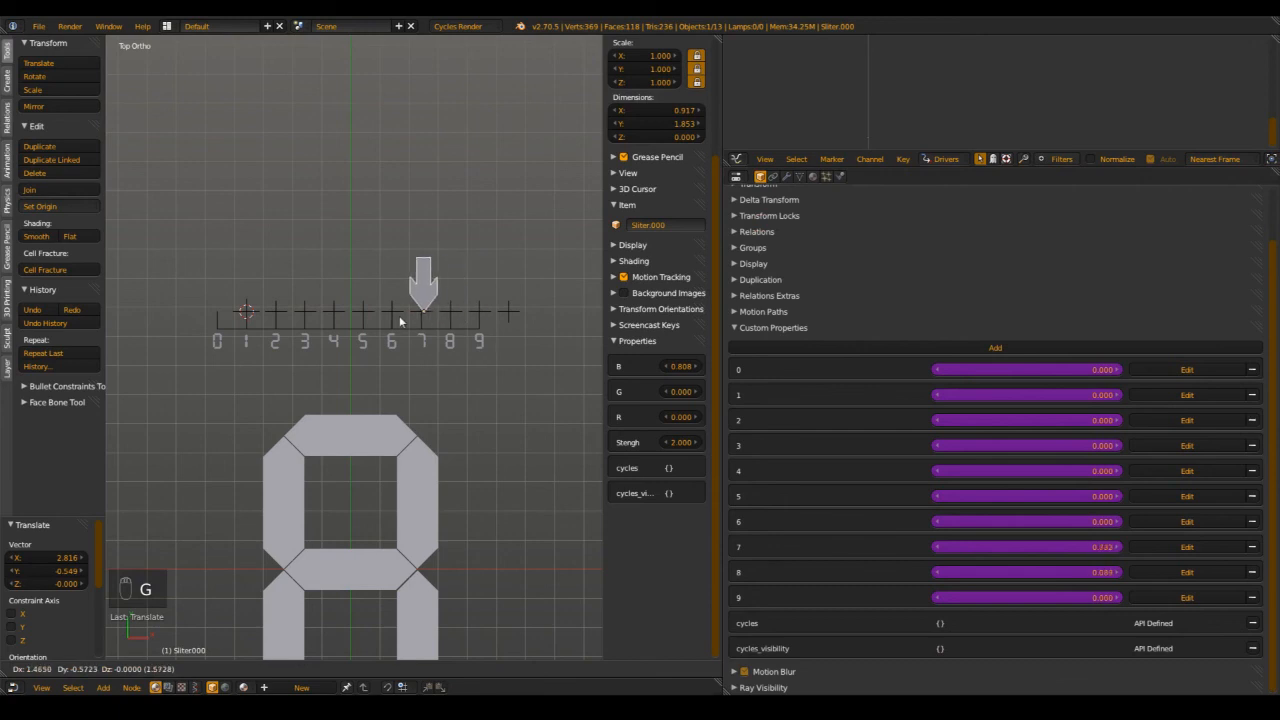
left_click(393, 321)
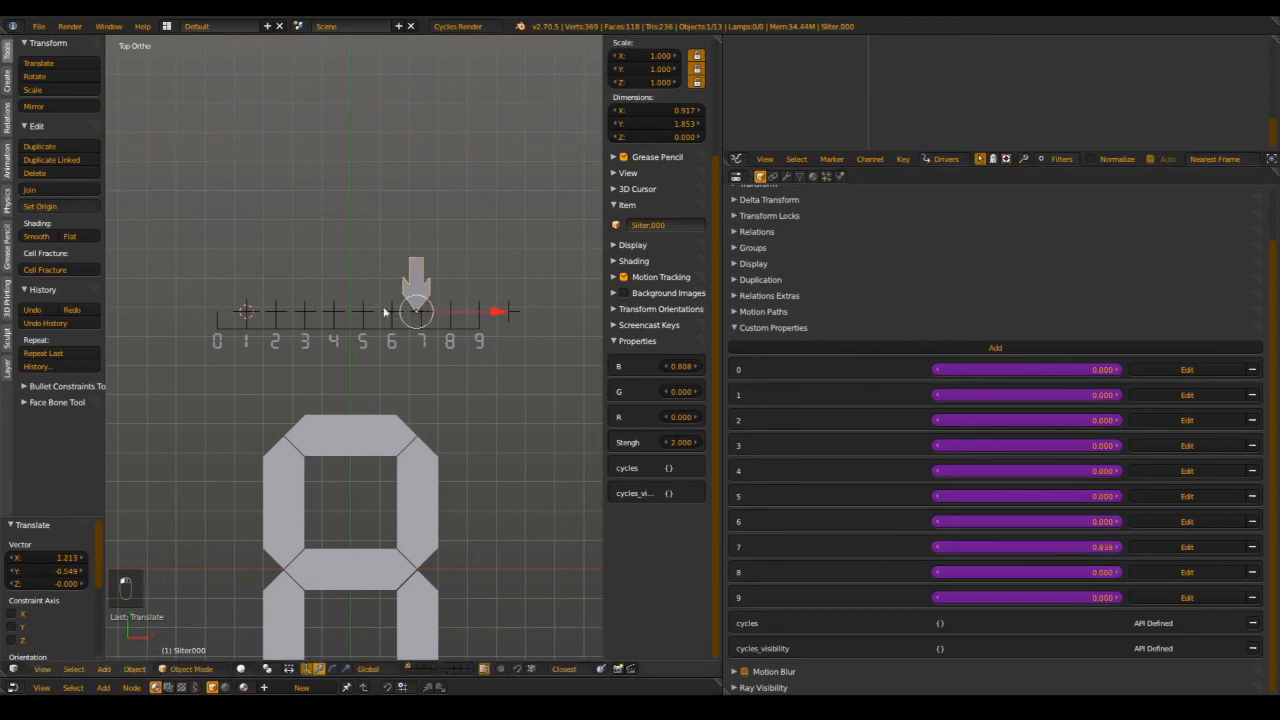
scroll(437, 325, "up", 3)
key("g")
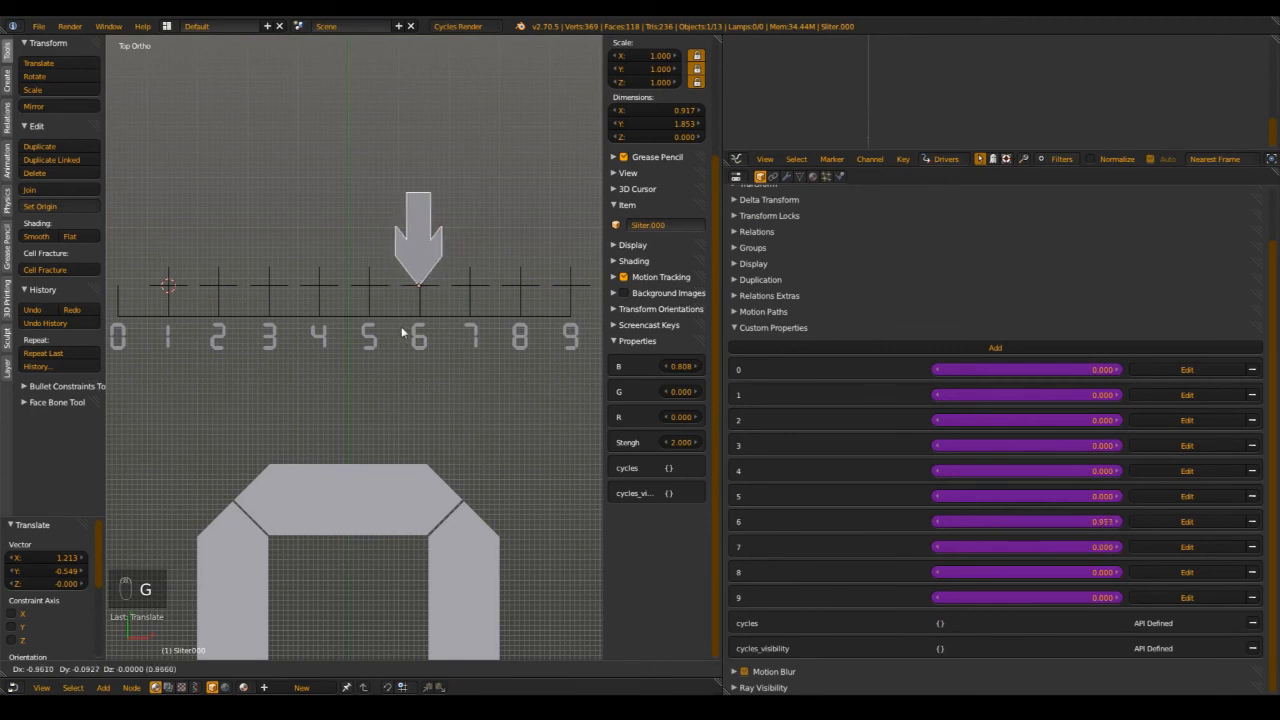
left_click(423, 330)
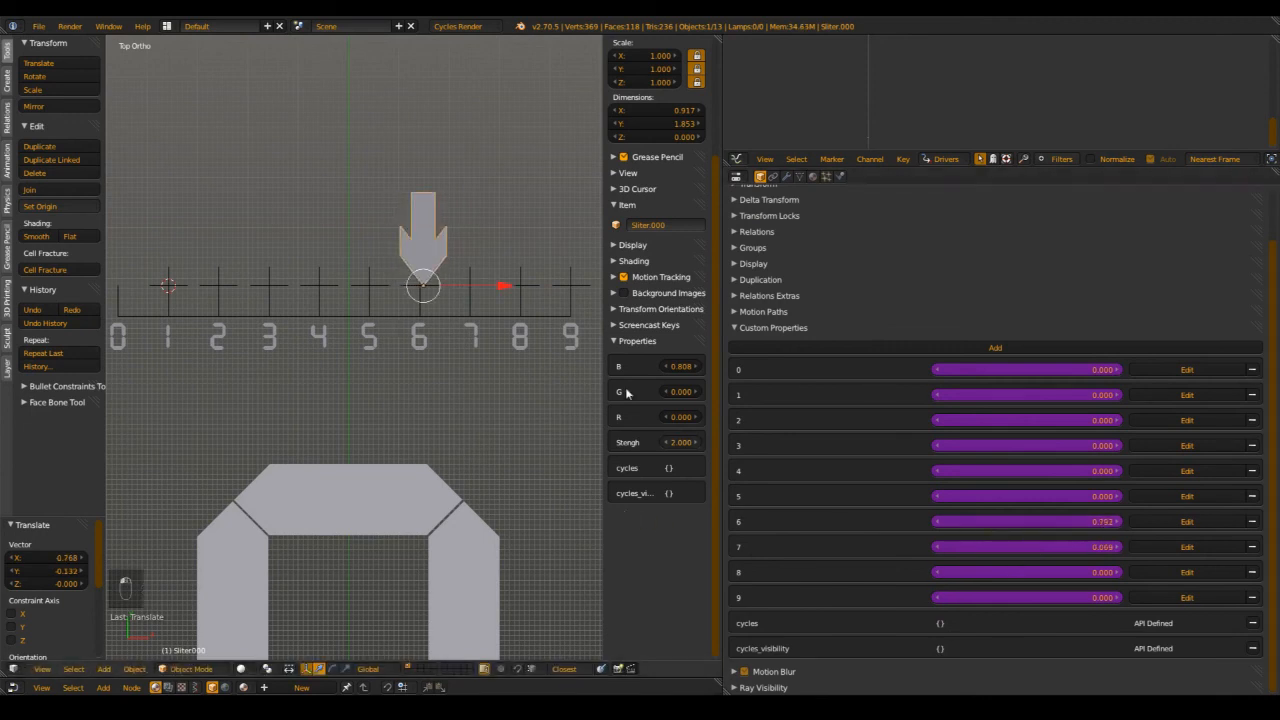
key("g")
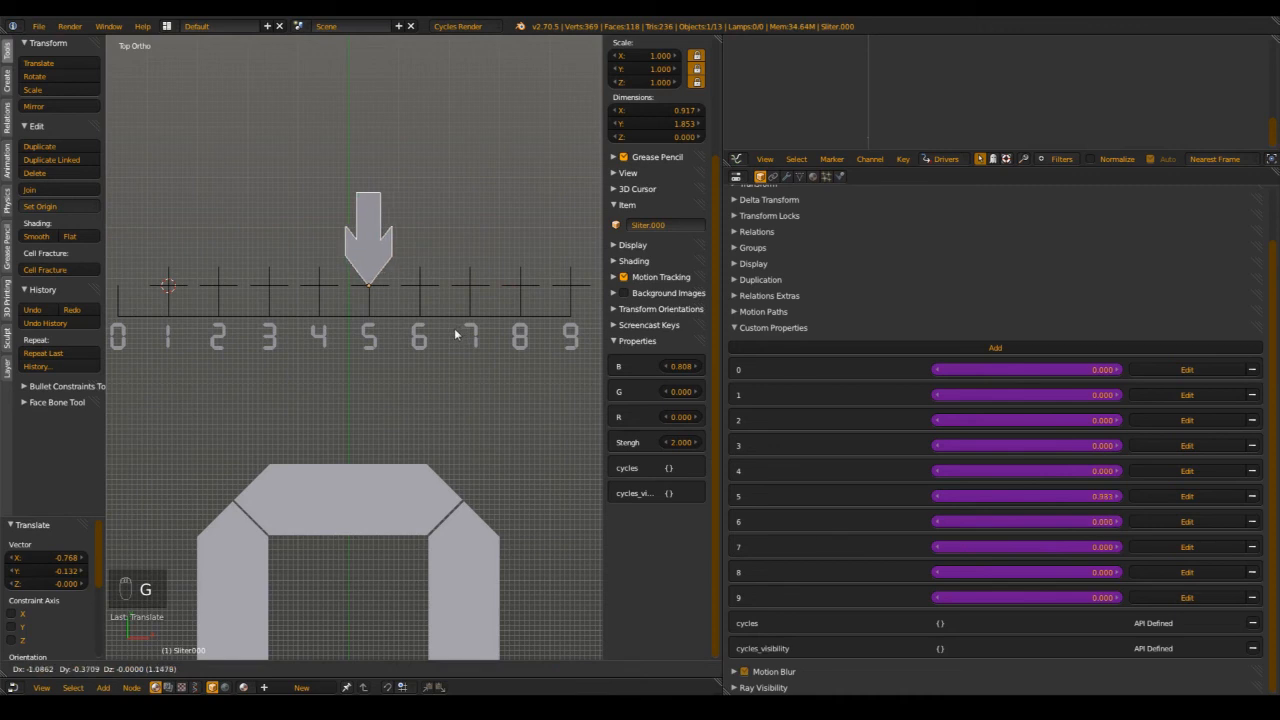
left_click(455, 330)
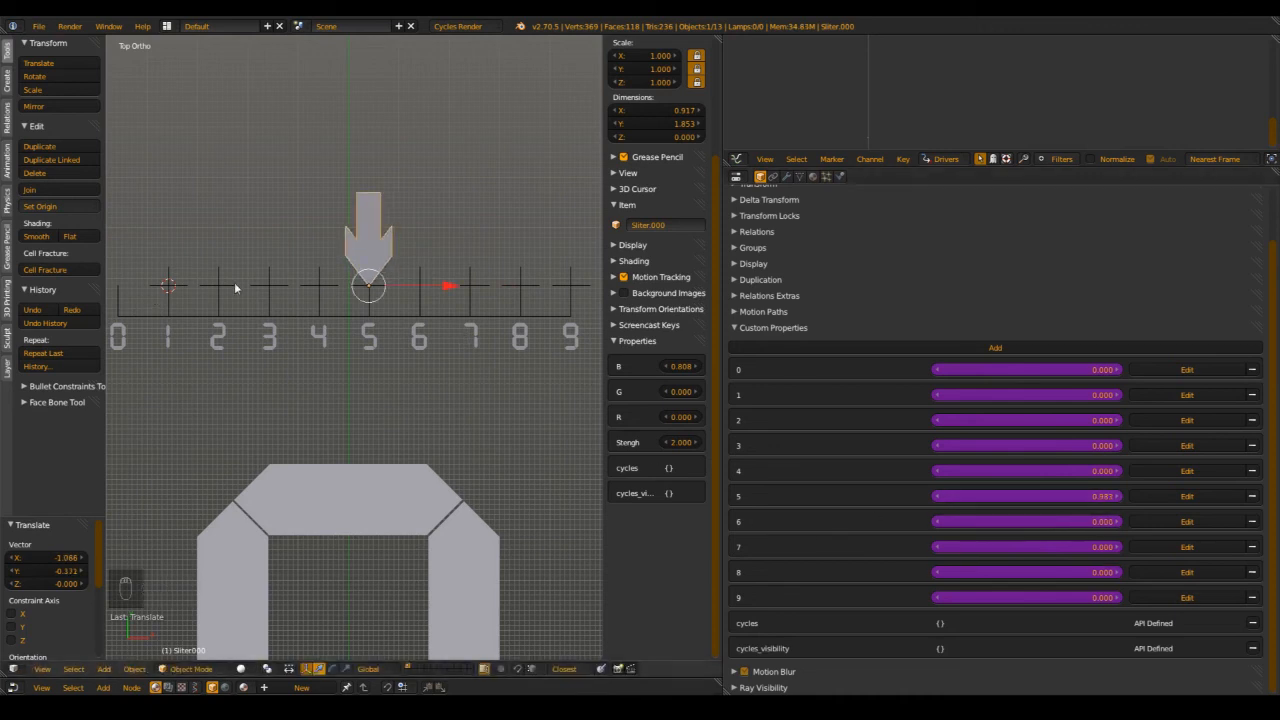
key("g")
left_click(313, 340)
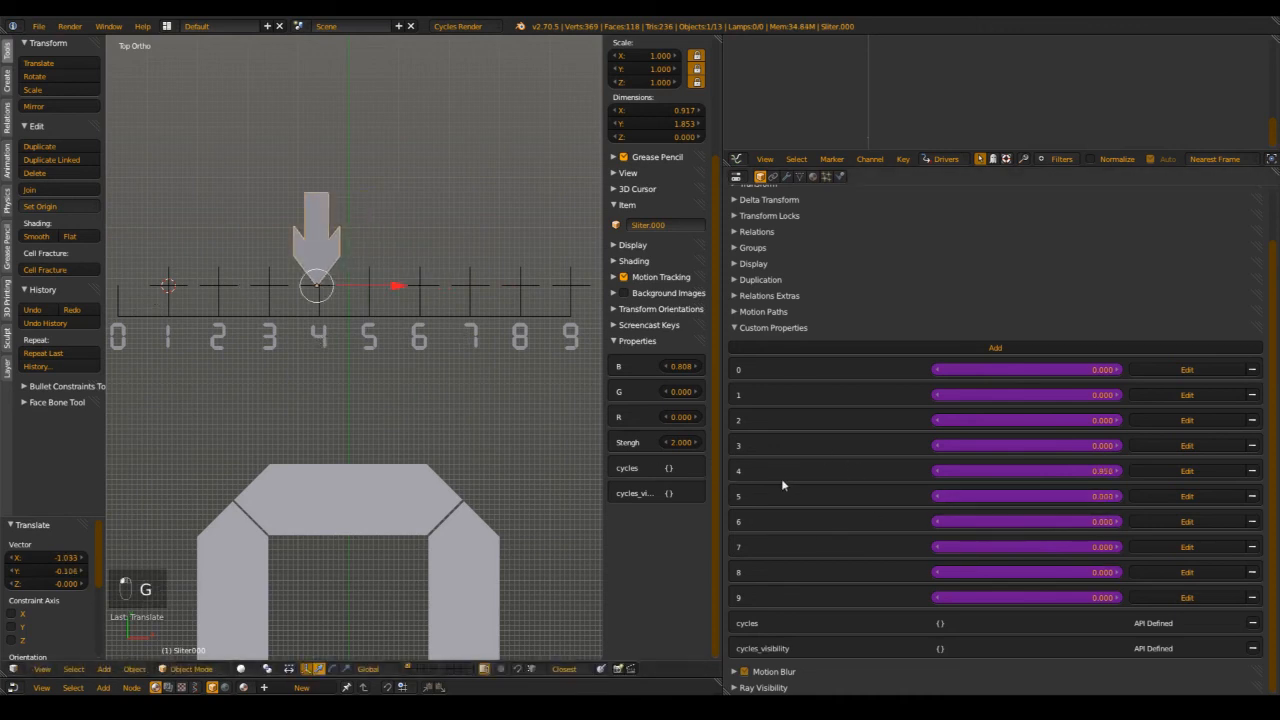
scroll(294, 395, "down", 3)
scroll(299, 256, "up", 8)
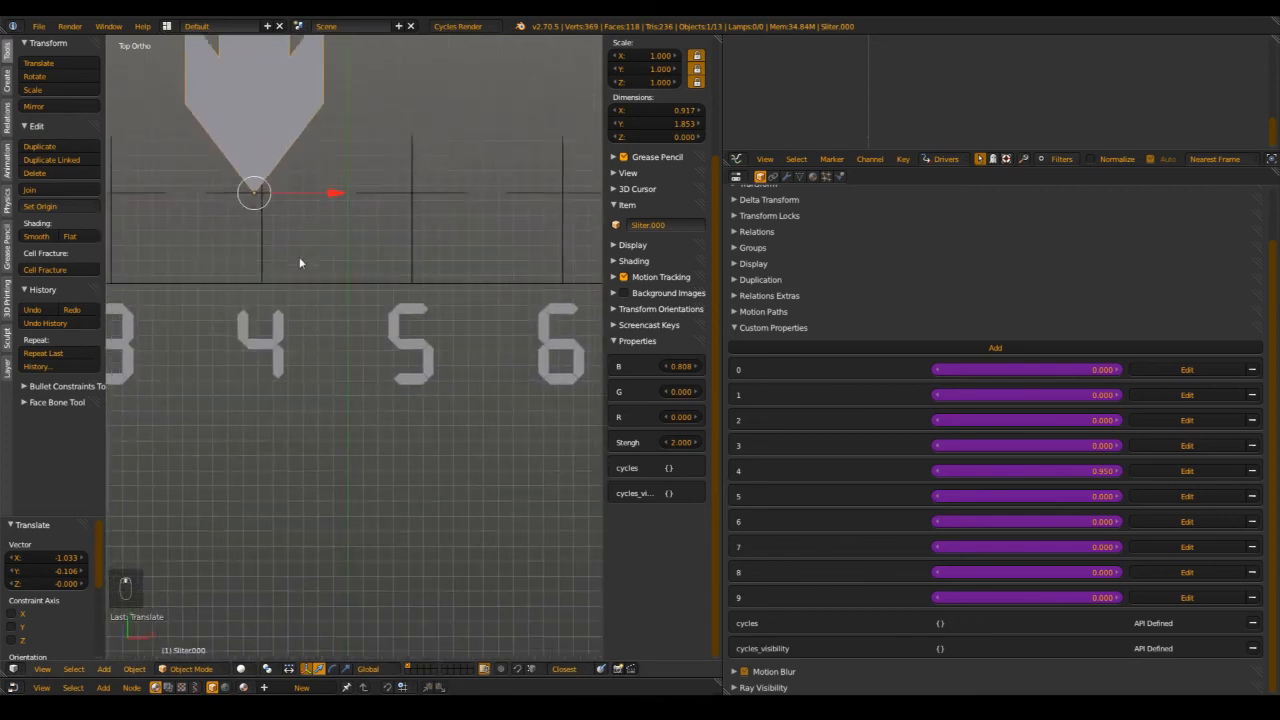
key("g")
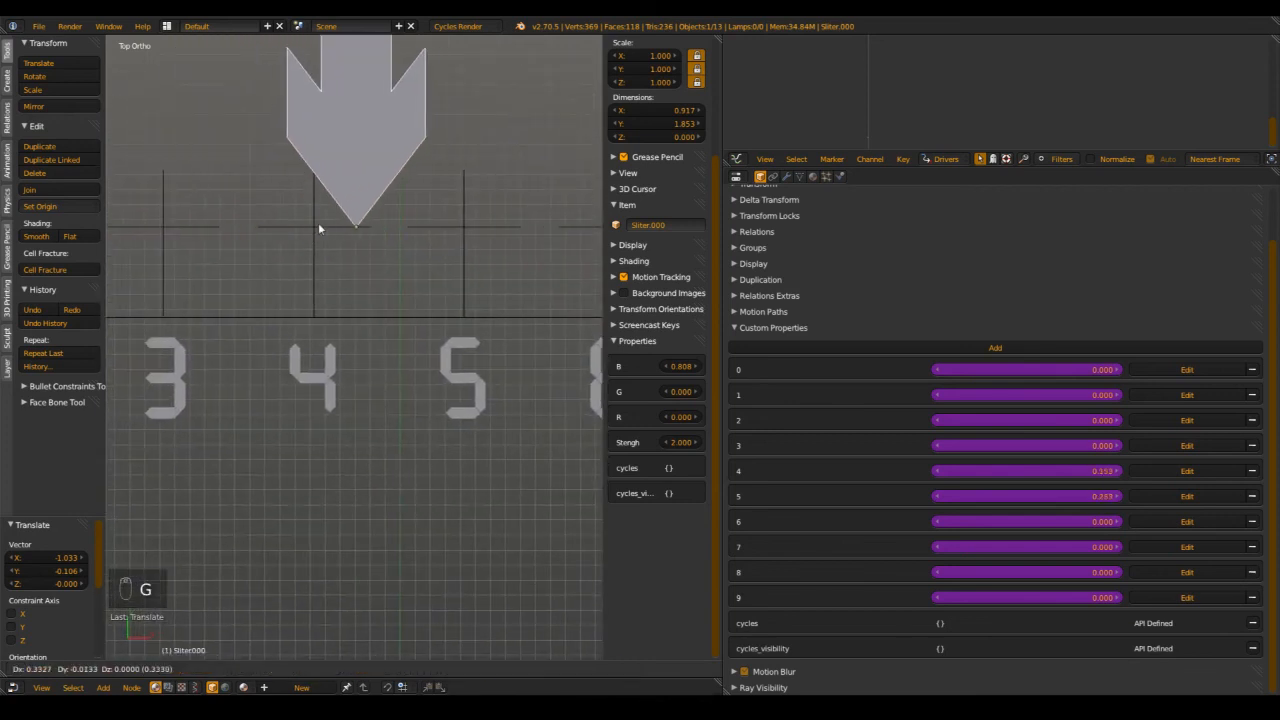
right_click(328, 242)
- Deselect all objects and save the file over the existing one
scroll(331, 251, "down", 5)
key("ctrl+s")
key("ctrl+s")
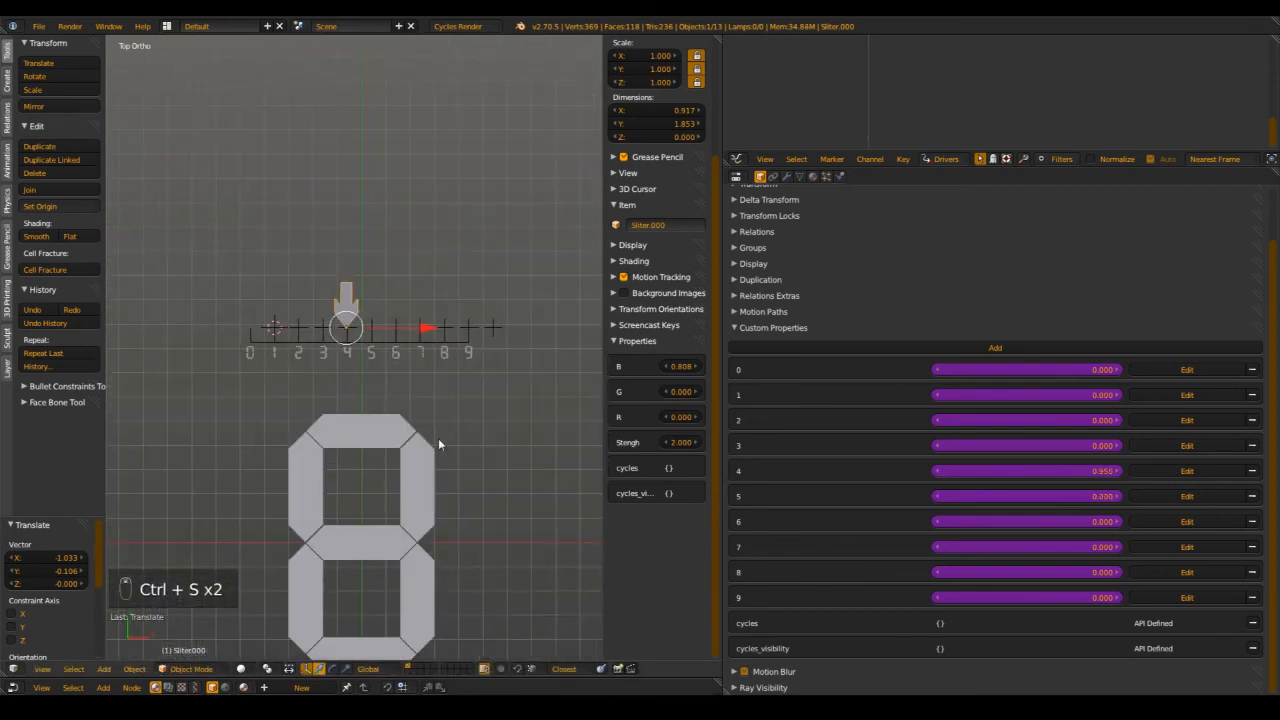
middle_click_drag(362, 533, 376, 470, "shift")
scroll(346, 404, "up", 3)
key("a")
key("ctrl+s")
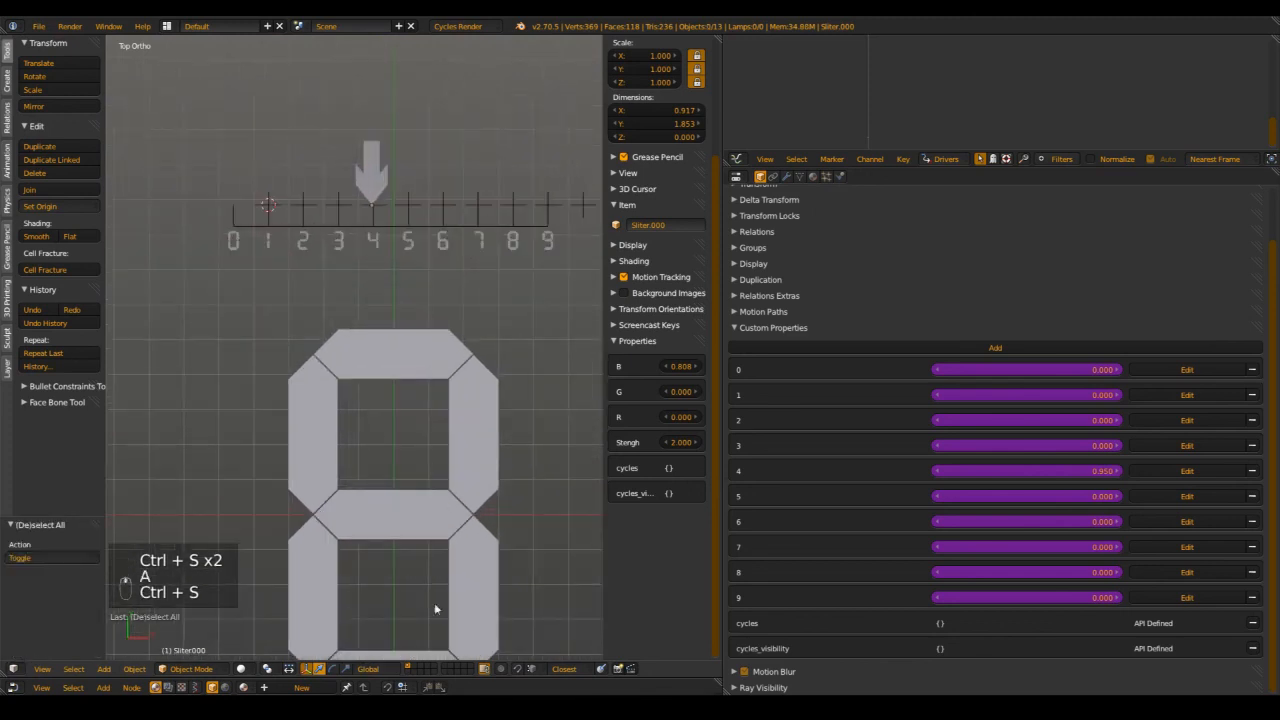
key("alt+Tab")
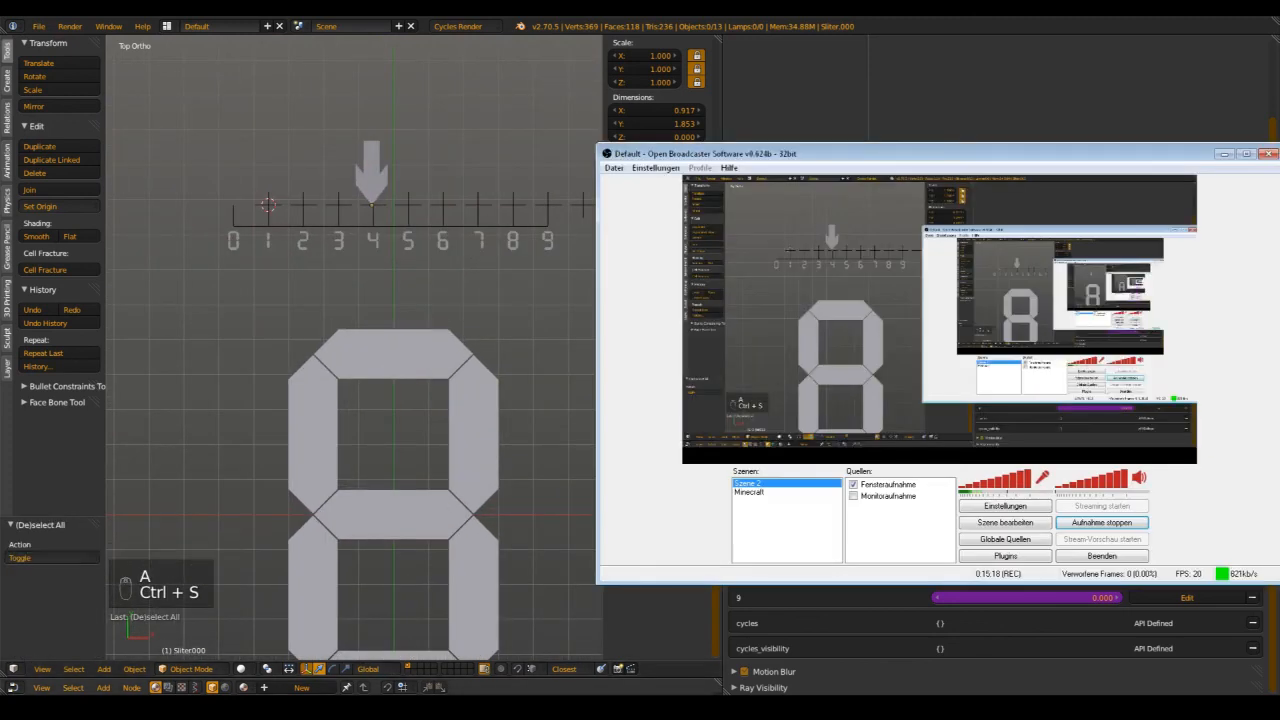
key("alt+Tab")
key("ctrl+s")
scroll(421, 341, "down", 4)
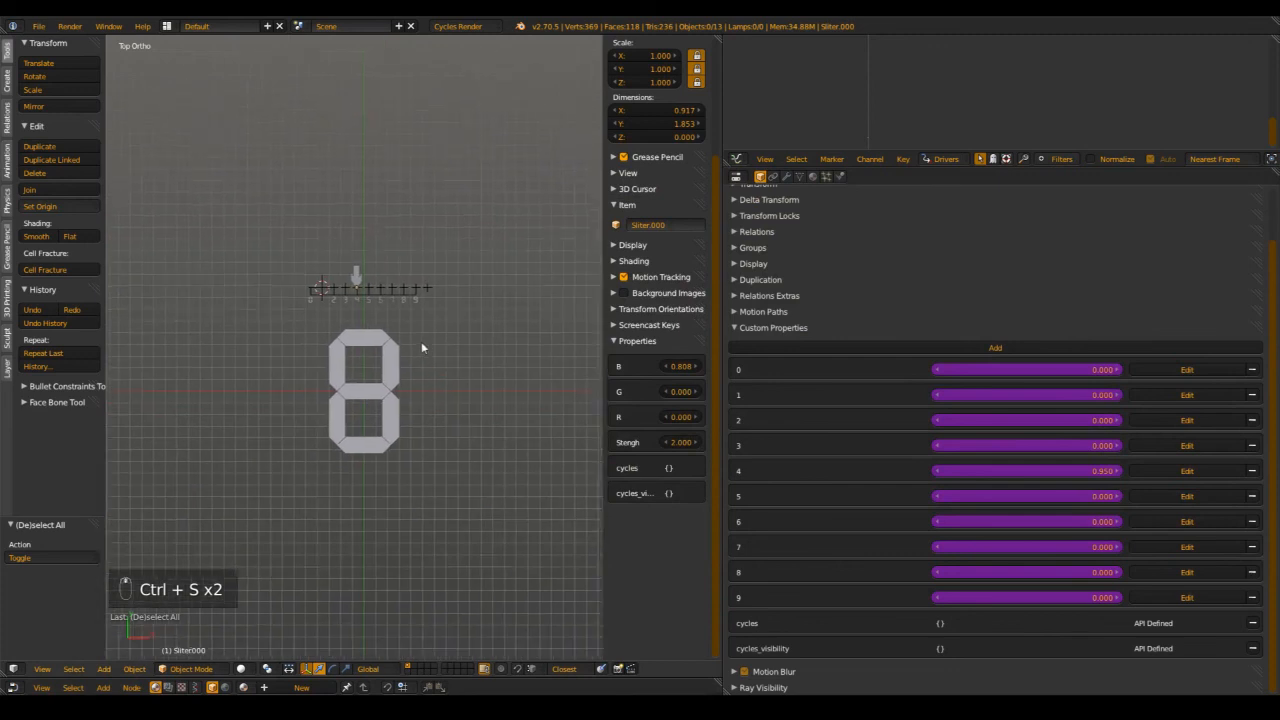
scroll(440, 347, "up", 1)
key("ctrl+s")
scroll(410, 178, "up", 6)
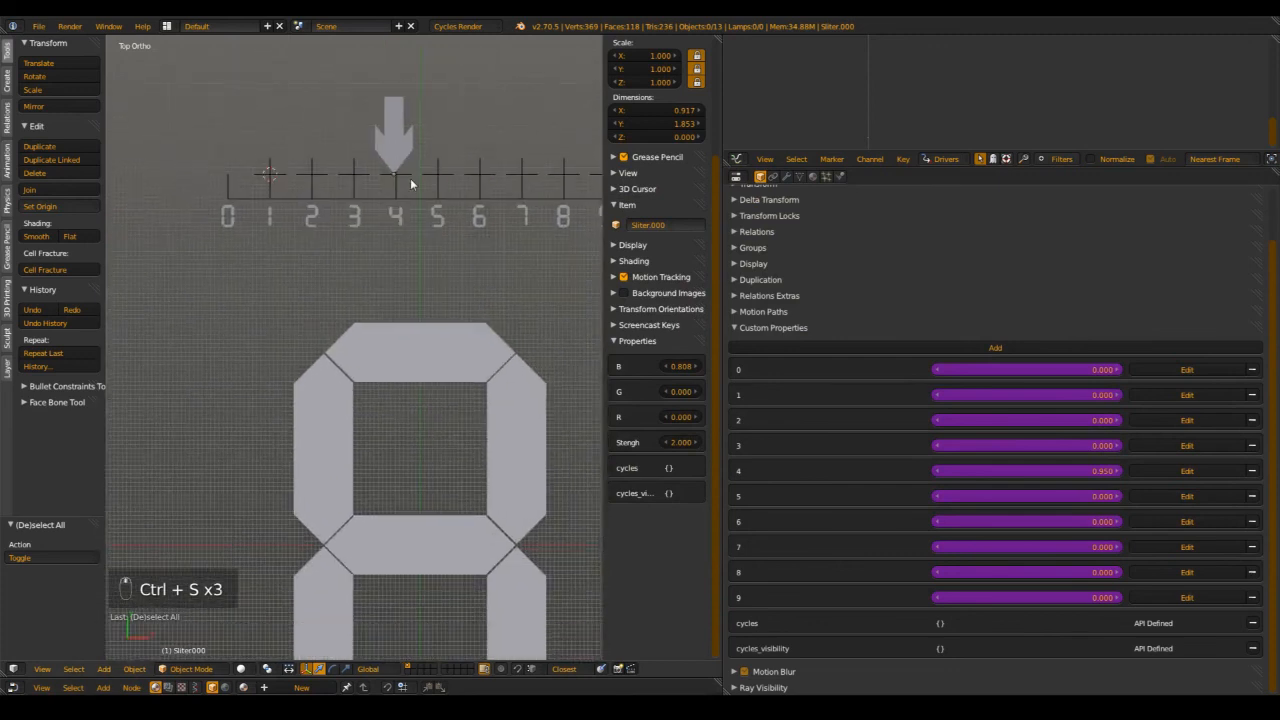
middle_click_drag(410, 178, 394, 218, "shift")
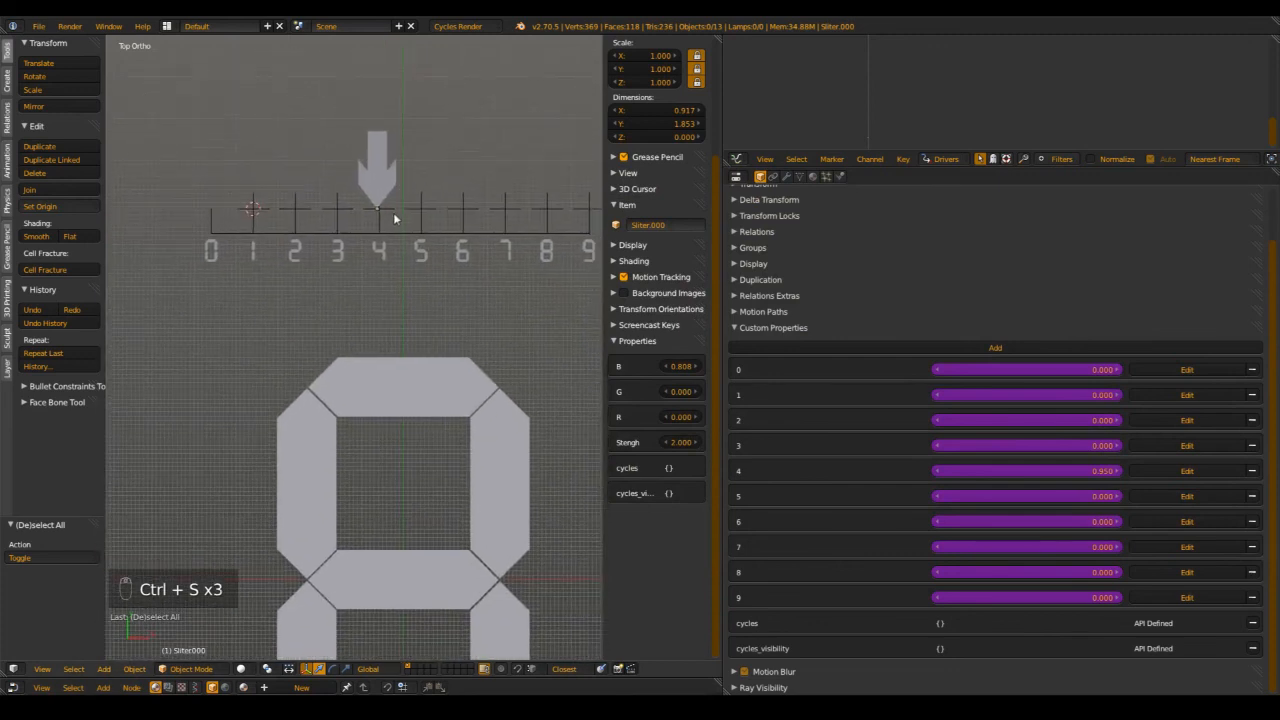
key("ctrl+s")
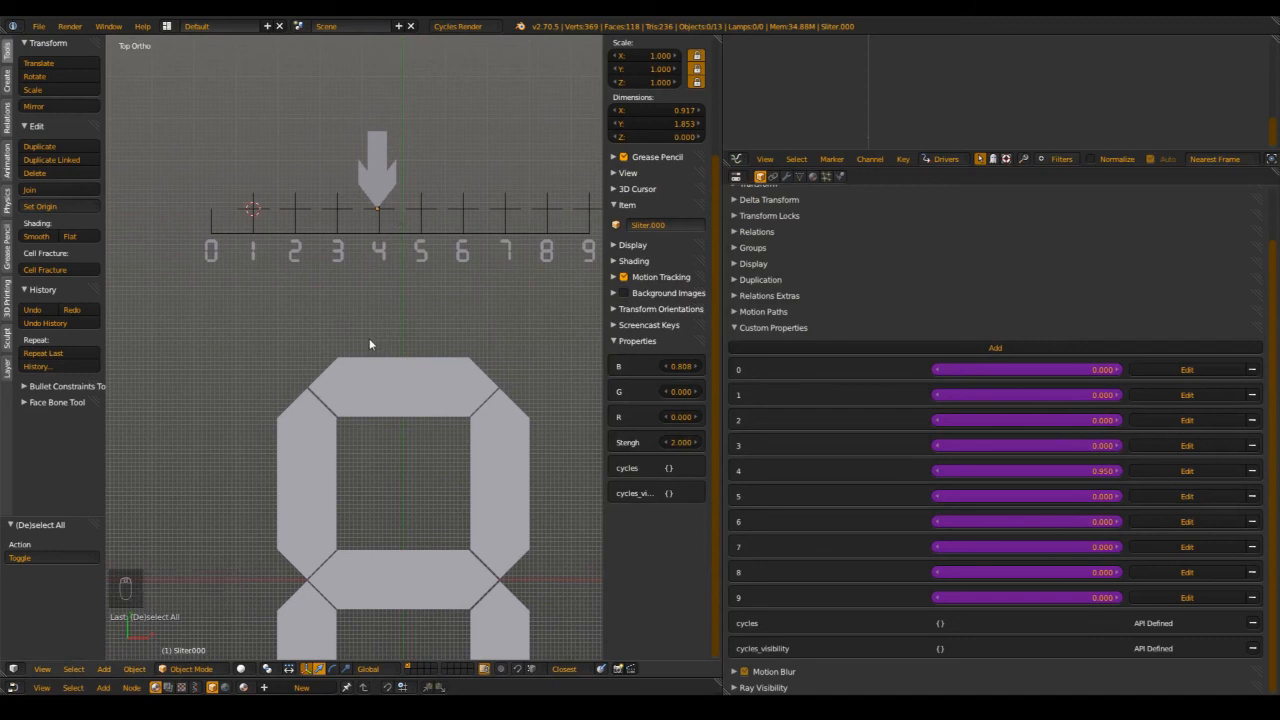
middle_click_drag(392, 380, 382, 342, "shift")
key("ctrl+s")
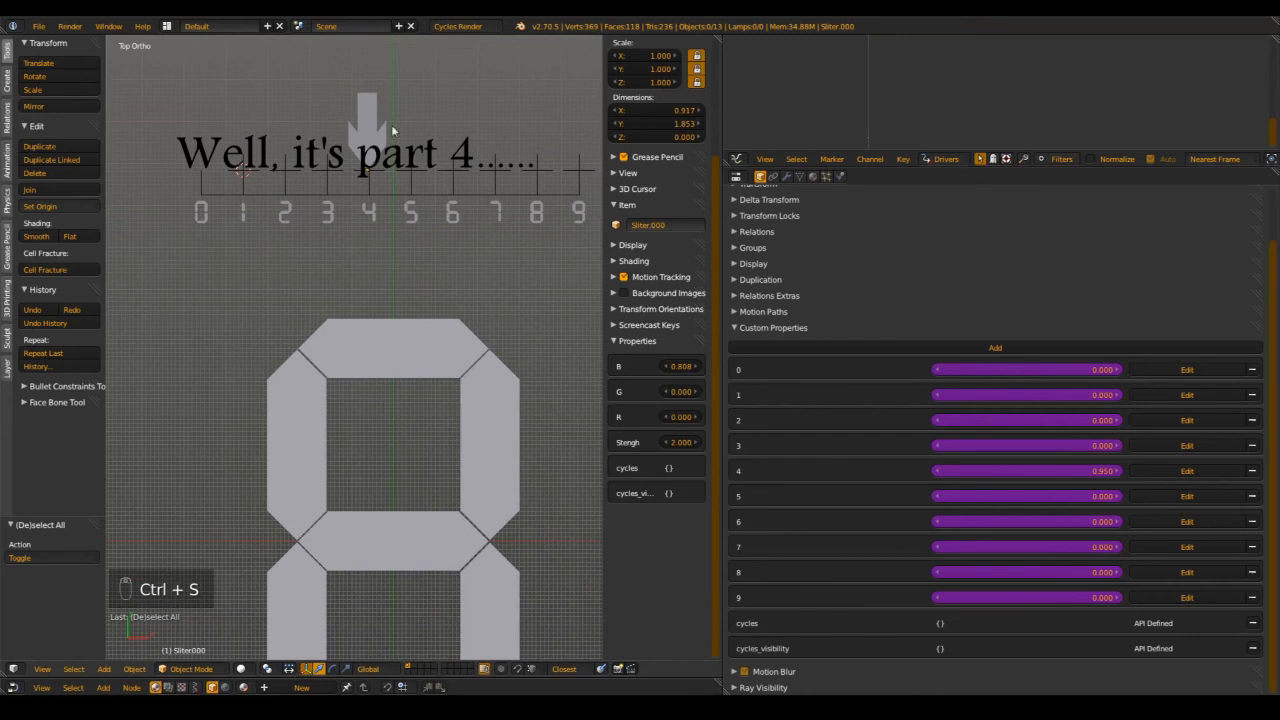
right_click(329, 208)
key("g")
right_click(301, 262)
scroll(301, 263, "down", 3)
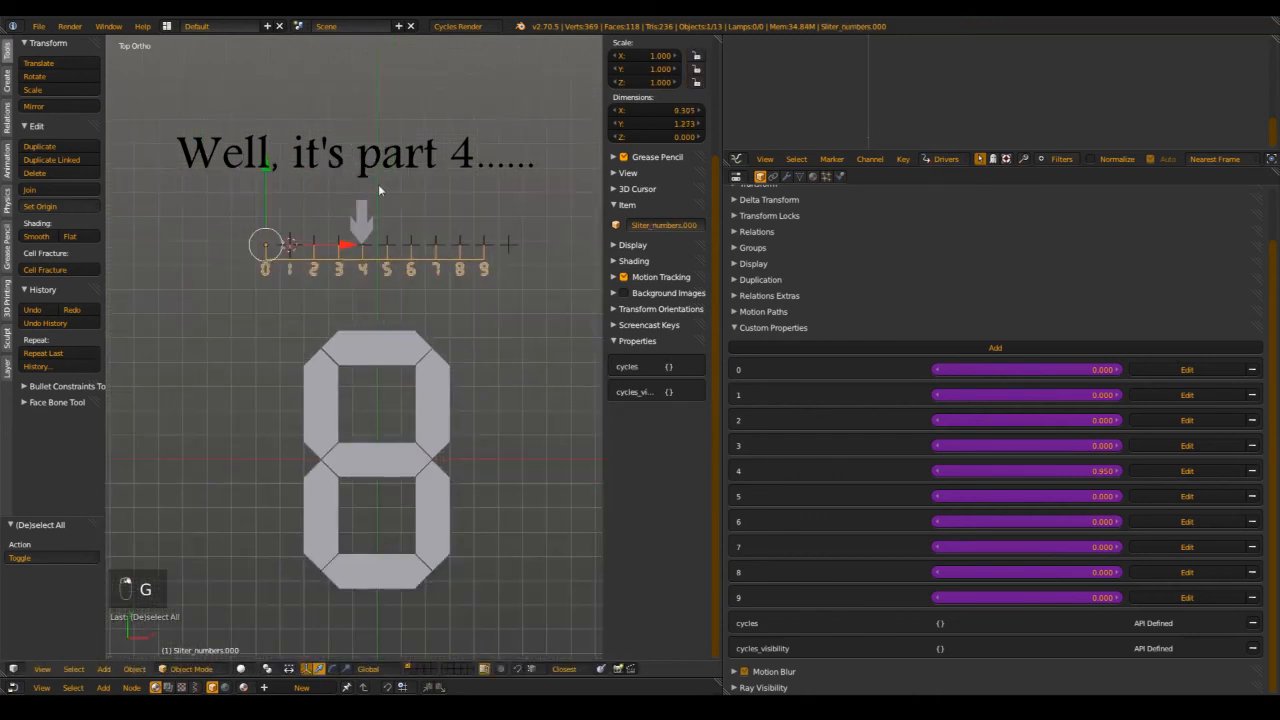
right_click(359, 211)
key("g")
right_click(340, 213)
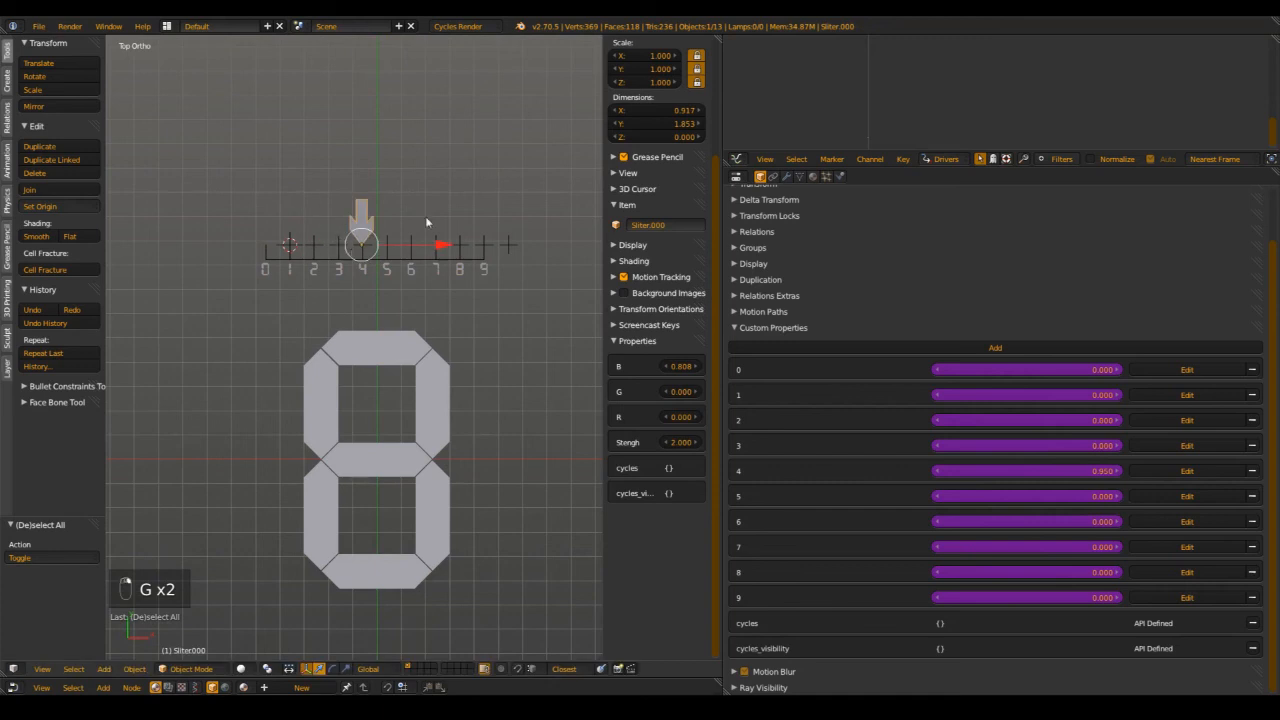
- Deselect the arrow and save the file again
scroll(372, 276, "up", 2)
scroll(382, 272, "down", 1)
mouse_move(393, 269)
middle_mouse_down("shift")
mouse_move(386, 291)
mouse_move(344, 256)
mouse_move(400, 280)
middle_mouse_up("shift")
key("a")
key("ctrl+s")
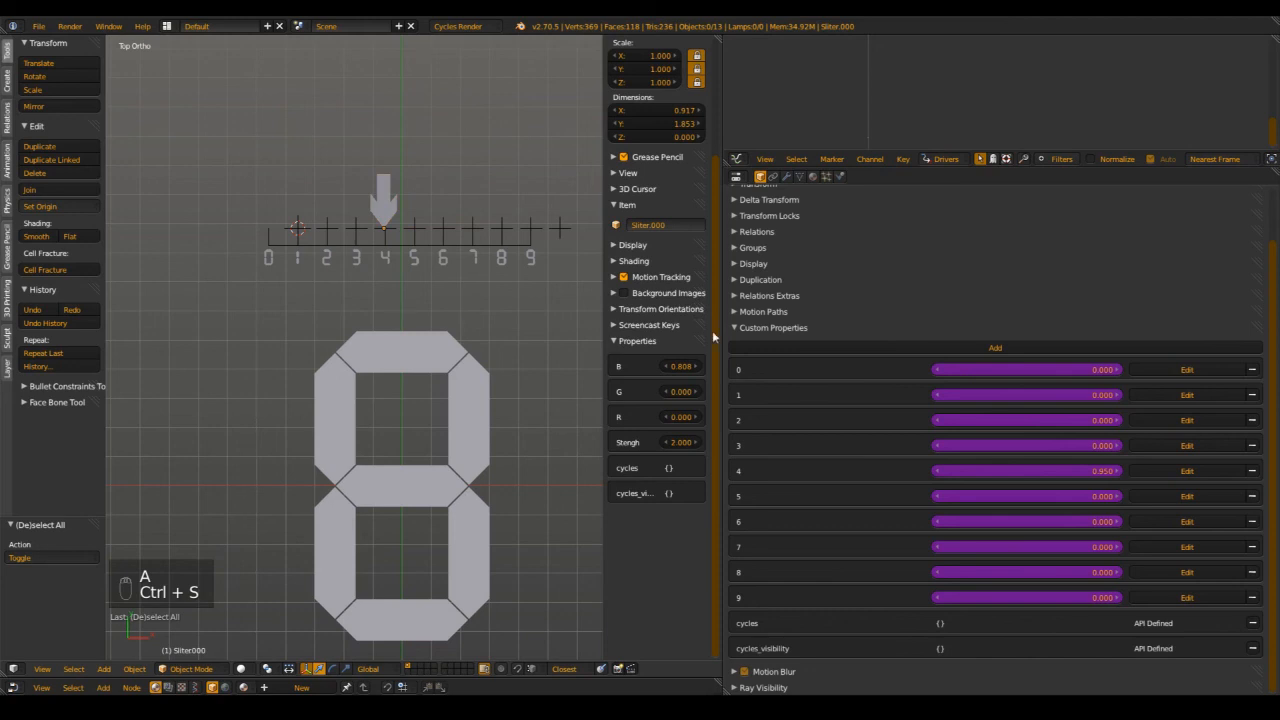
- Collapse the custom property list beside the viewport and save over number display1.blend
left_click(644, 341)
scroll(374, 241, "down", 1)
key("ctrl+s")
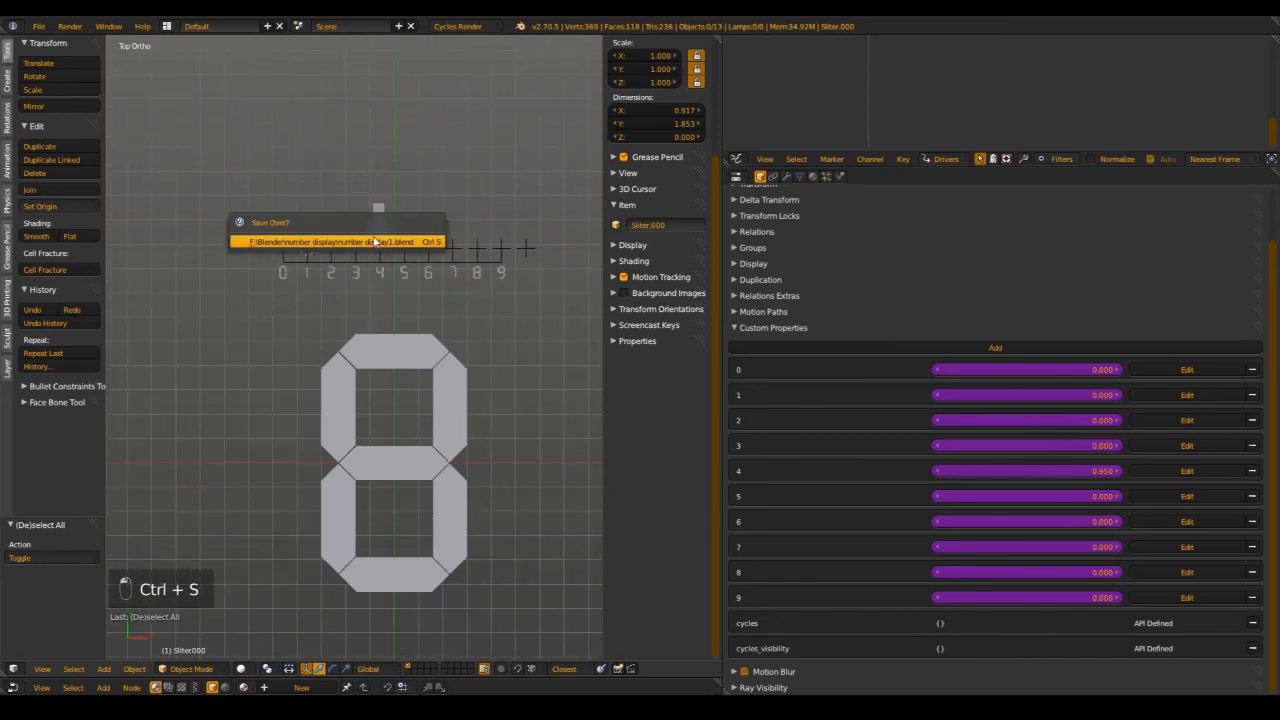
left_click(374, 241)
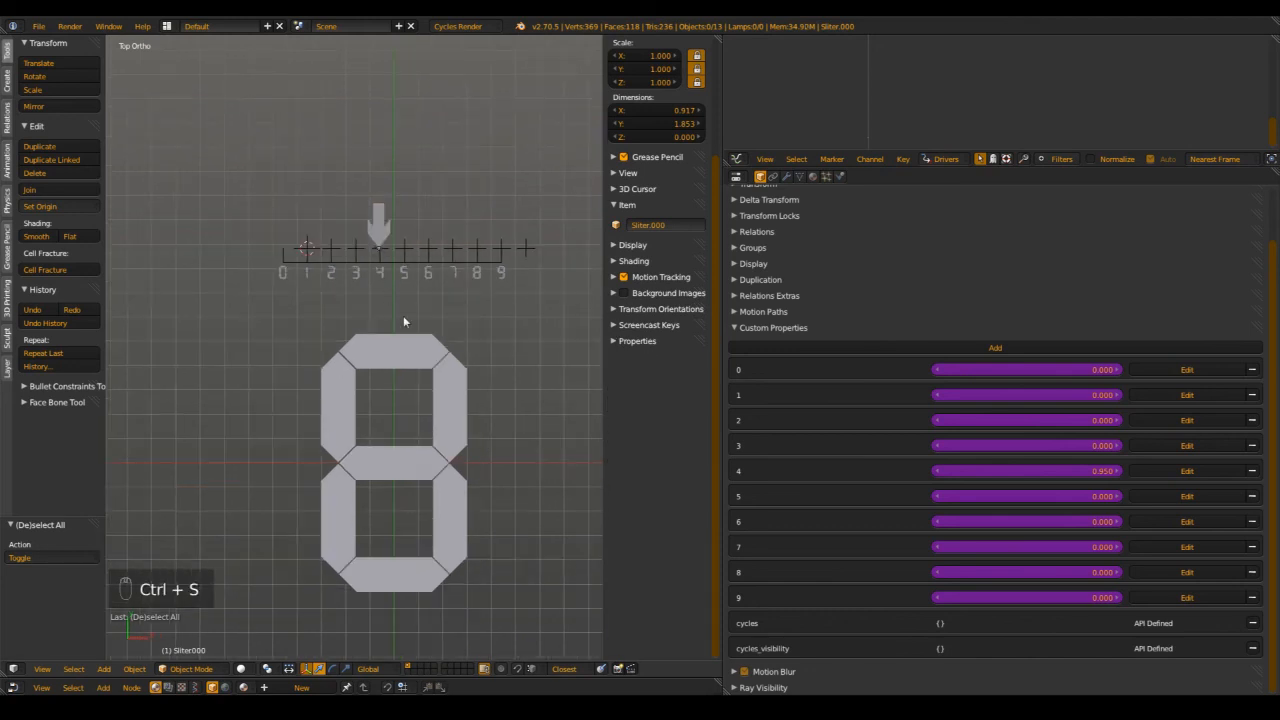